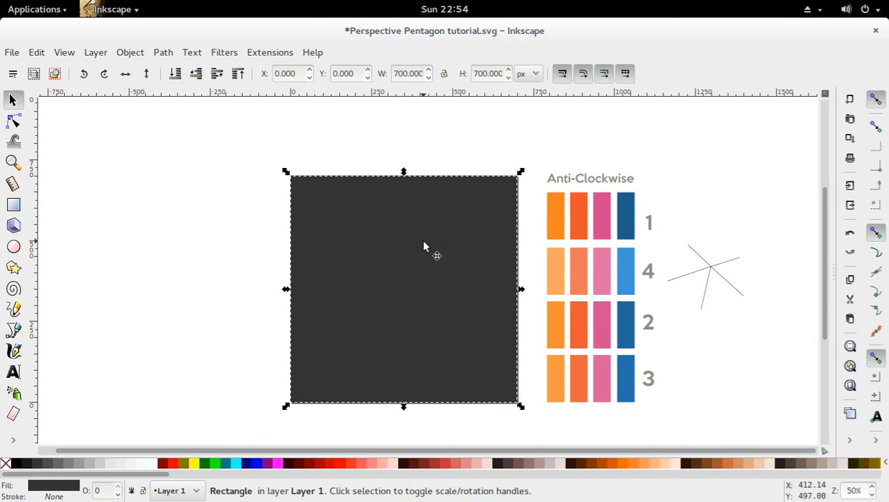
# Examine the dark background square, the numbered Anti-Clockwise colour swatches and the grouped reference lines
pyautogui.click(540, 180)
pyautogui.moveTo(534, 154); pyautogui.dragTo(257, 426)
pyautogui.click(246, 382)
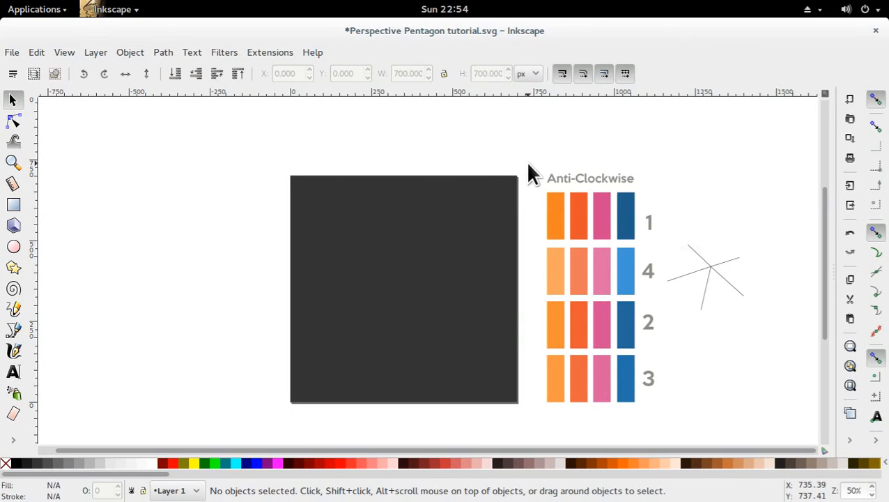
pyautogui.moveTo(529, 165); pyautogui.dragTo(533, 410)
pyautogui.click(443, 208)
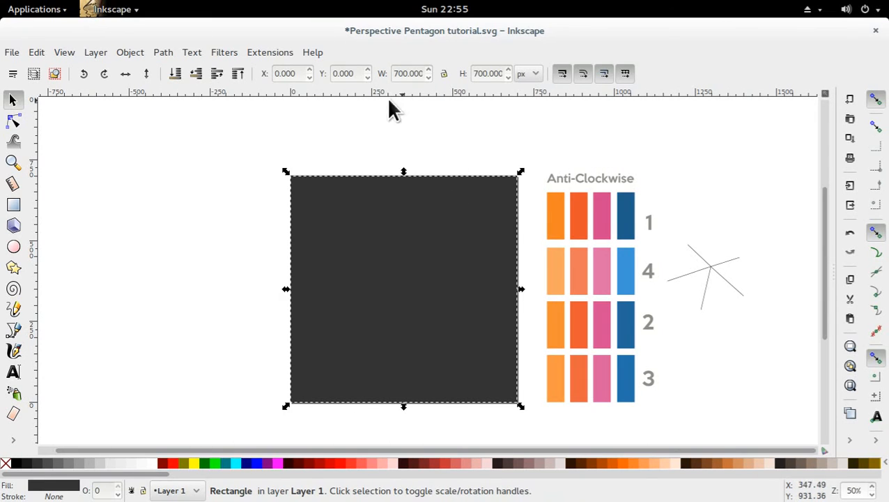
pyautogui.click(526, 148)
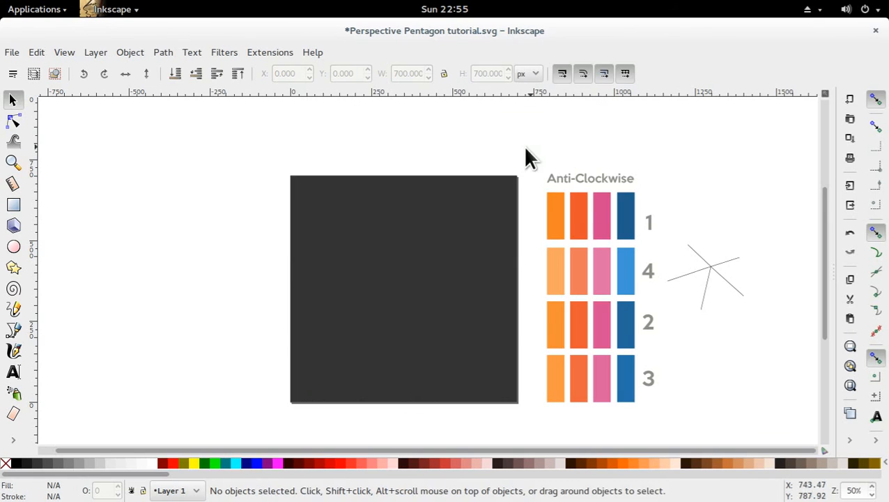
pyautogui.moveTo(526, 148); pyautogui.dragTo(667, 428)
pyautogui.click(675, 413)
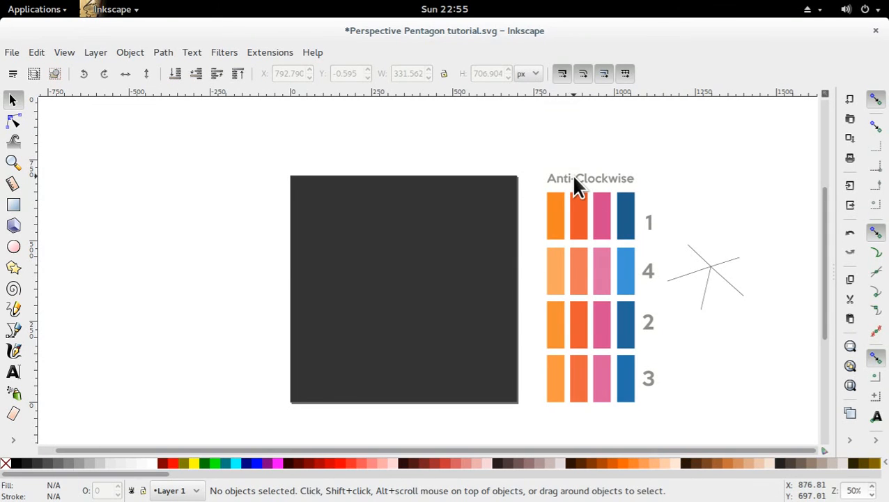
pyautogui.moveTo(657, 162); pyautogui.dragTo(536, 415)
pyautogui.moveTo(671, 418); pyautogui.dragTo(632, 412)
pyautogui.click(718, 277)
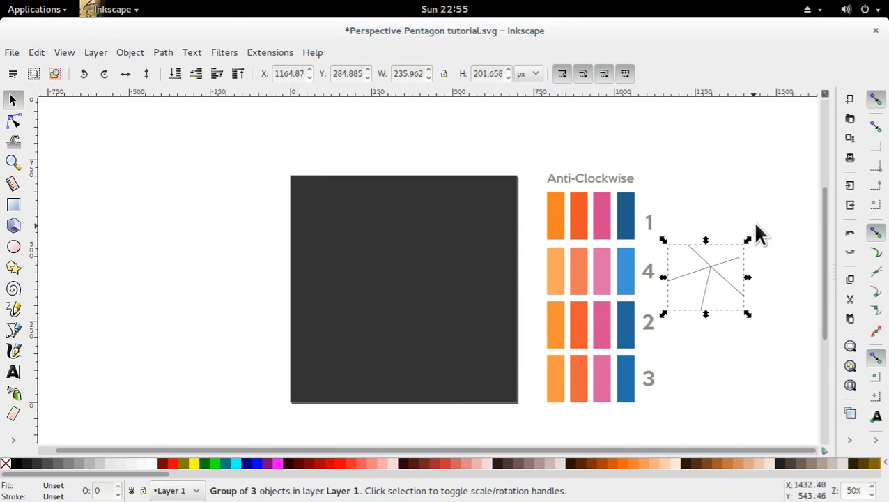
pyautogui.click(767, 303)
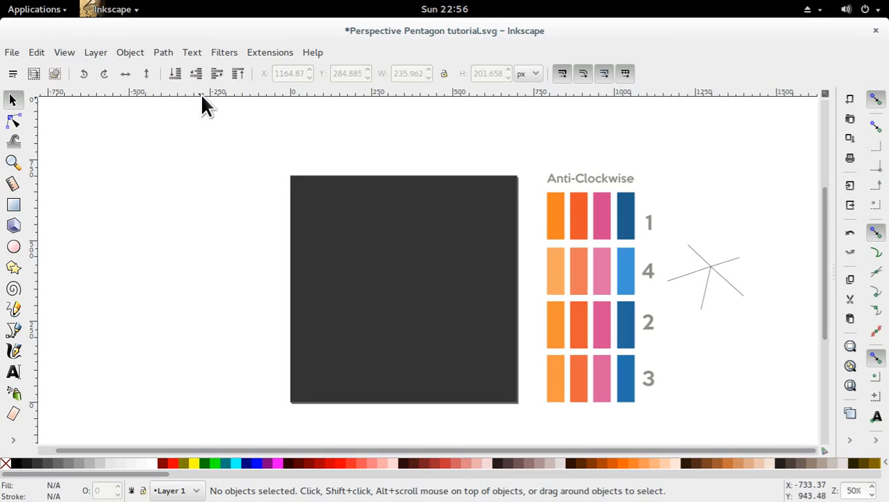
# Bring in the two slanted guides crossing over the dark square and inspect each guide's angle settings
pyautogui.moveTo(200, 94)
pyautogui.mouseDown()
pyautogui.moveTo(195, 245)
pyautogui.moveTo(205, 83)
pyautogui.mouseUp()
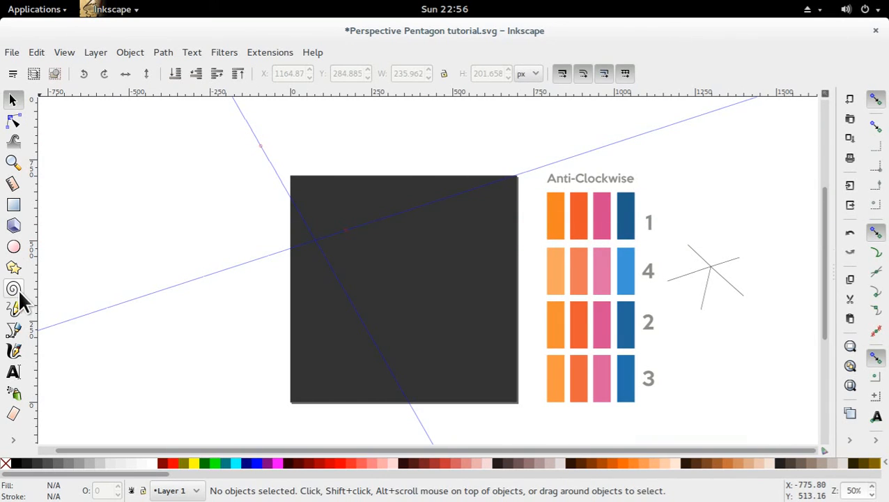
pyautogui.moveTo(30, 284)
pyautogui.mouseDown()
pyautogui.moveTo(106, 301)
pyautogui.moveTo(318, 285)
pyautogui.moveTo(146, 308)
pyautogui.moveTo(31, 299)
pyautogui.mouseUp()
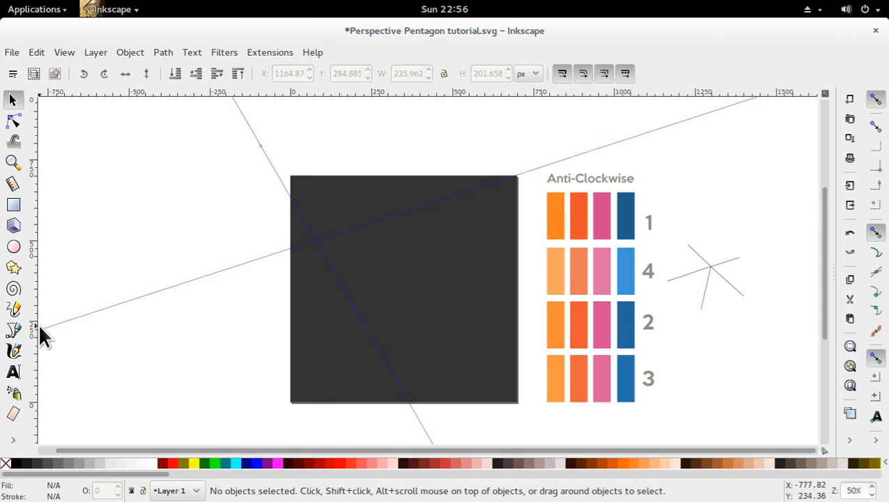
pyautogui.doubleClick(302, 246)
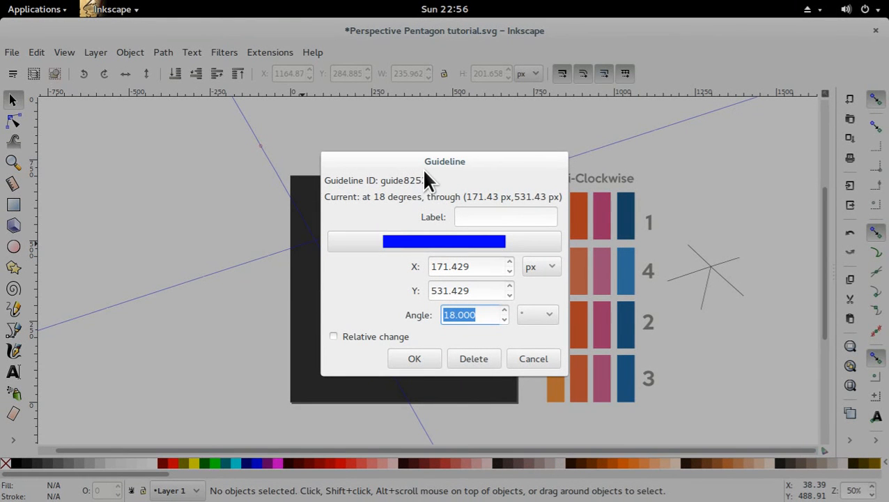
pyautogui.click(538, 358)
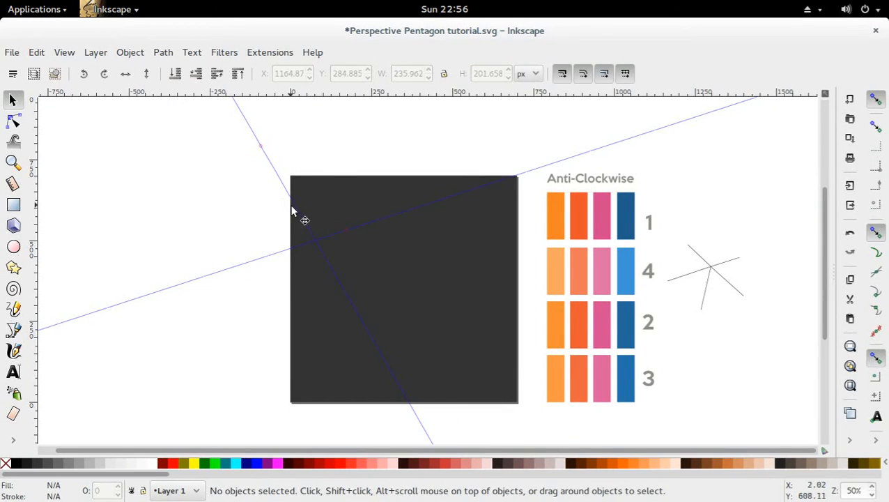
pyautogui.doubleClick(298, 215)
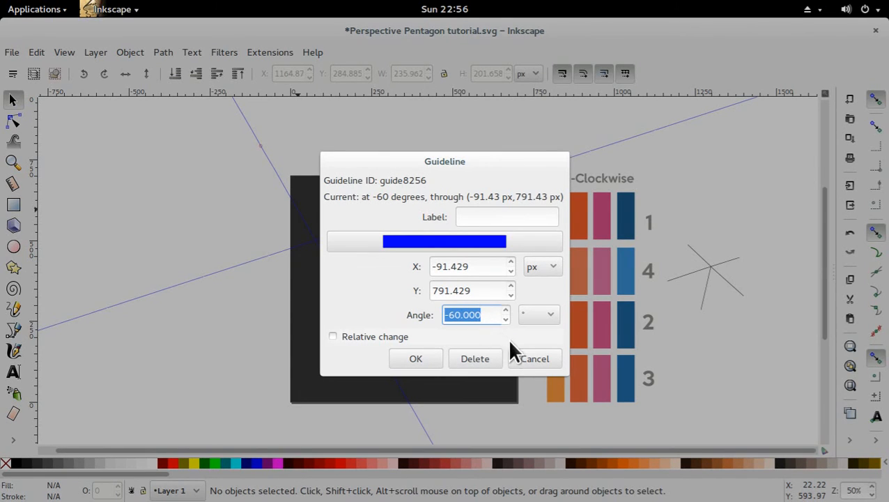
pyautogui.click(527, 358)
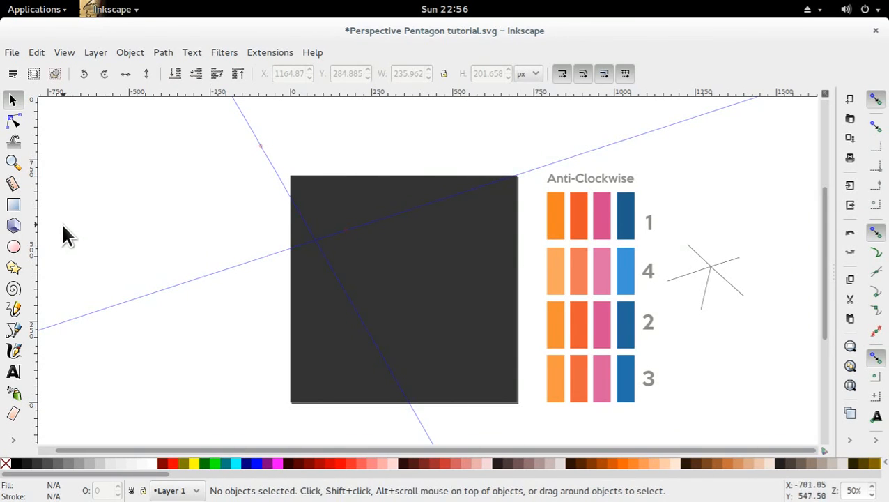
# Draw a rectangle about 251 × 230 px from the guides' intersection and fill it with the orange from swatch row 1
pyautogui.click(16, 204)
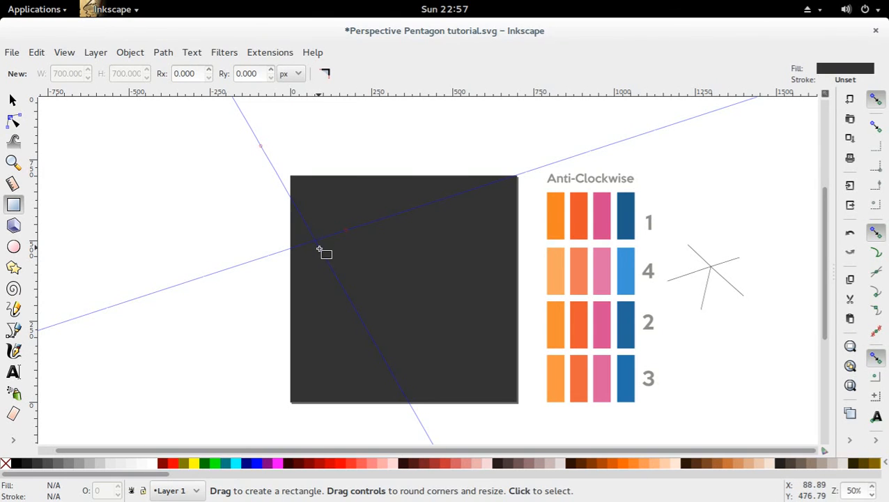
pyautogui.moveTo(315, 240); pyautogui.dragTo(396, 315)
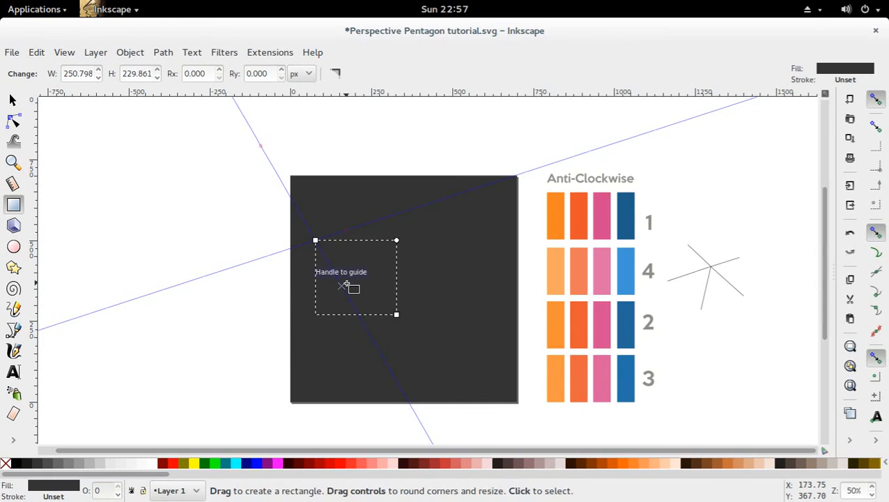
pyautogui.press('d')
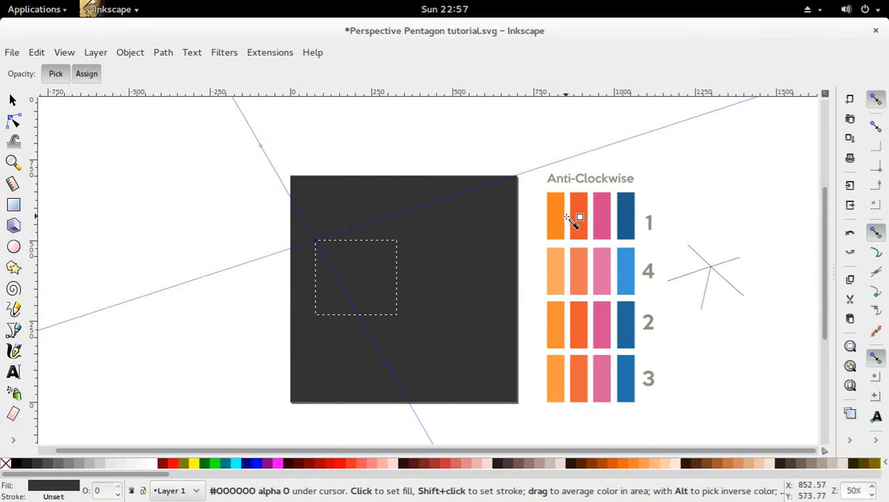
pyautogui.click(561, 217)
pyautogui.press('s')
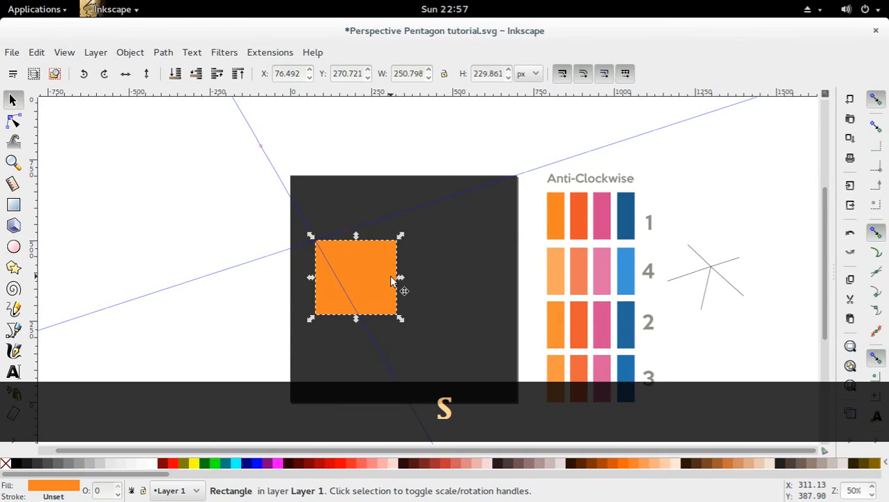
# Delete the orange rectangle and draw a square of about 246 px from the guides' intersection instead
pyautogui.press('Delete')
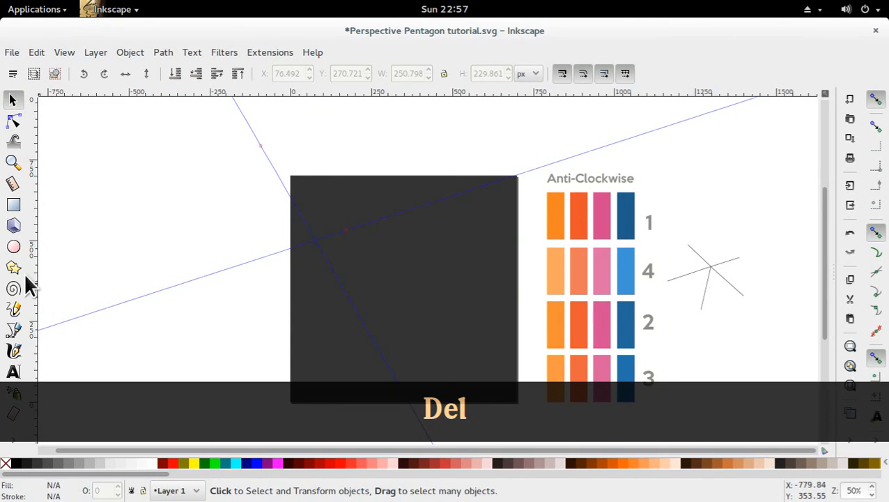
pyautogui.click(14, 206)
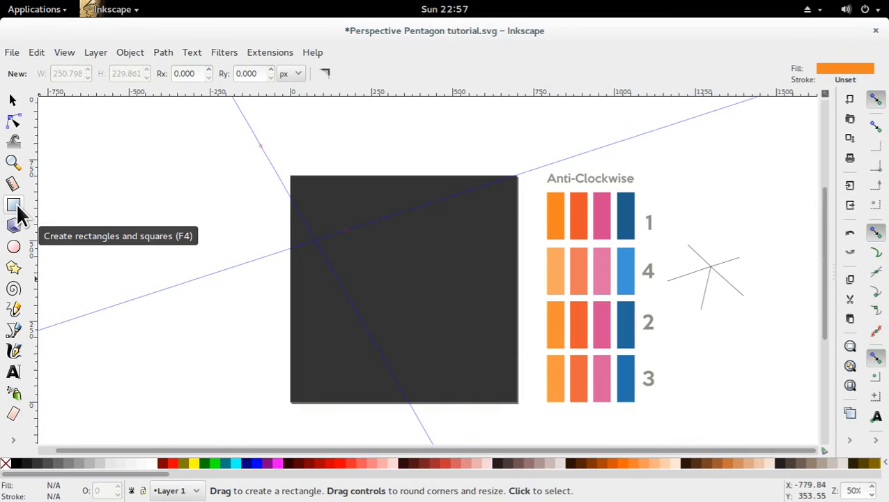
pyautogui.press('ctrl')
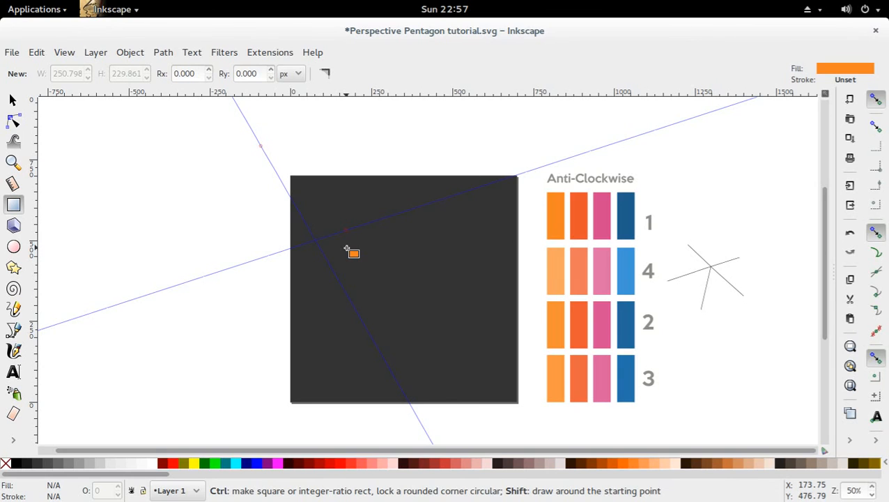
pyautogui.moveTo(377, 283)
pyautogui.mouseDown()
pyautogui.moveTo(389, 293)
pyautogui.moveTo(376, 306)
pyautogui.mouseUp()
pyautogui.press('s')
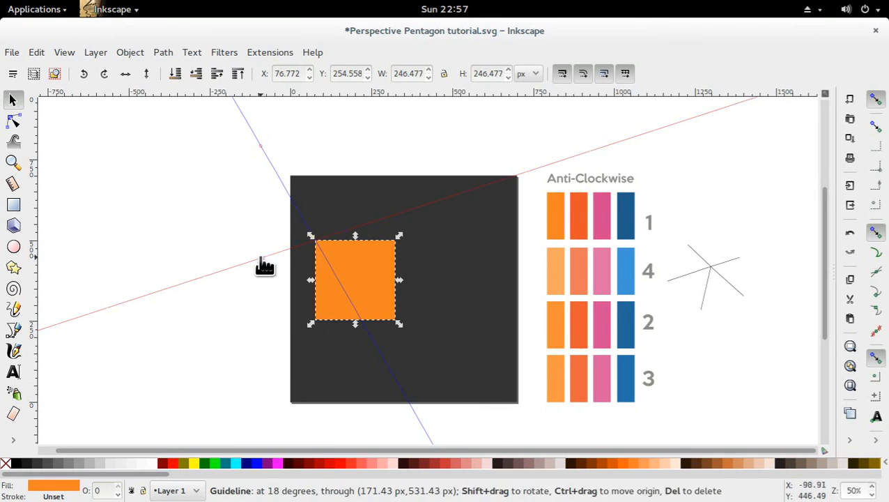
# Try skewing the orange square horizontally by about -13°, and undo the skew
pyautogui.click(378, 284)
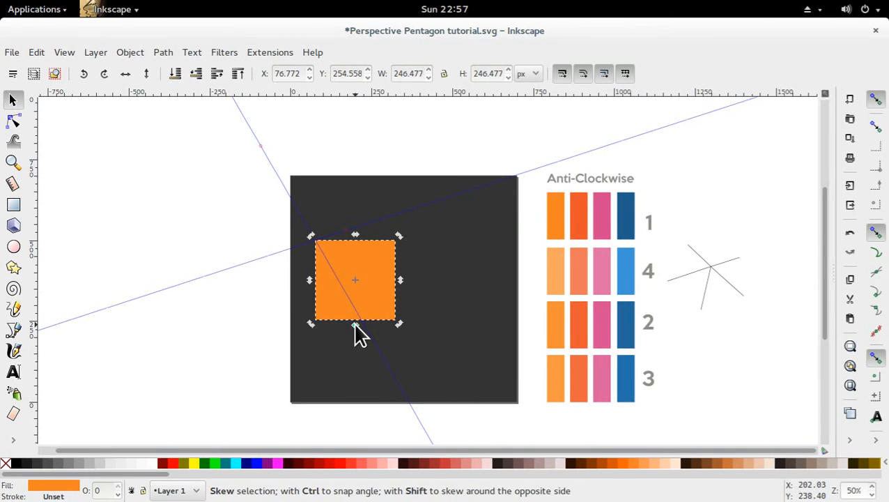
pyautogui.click(368, 301)
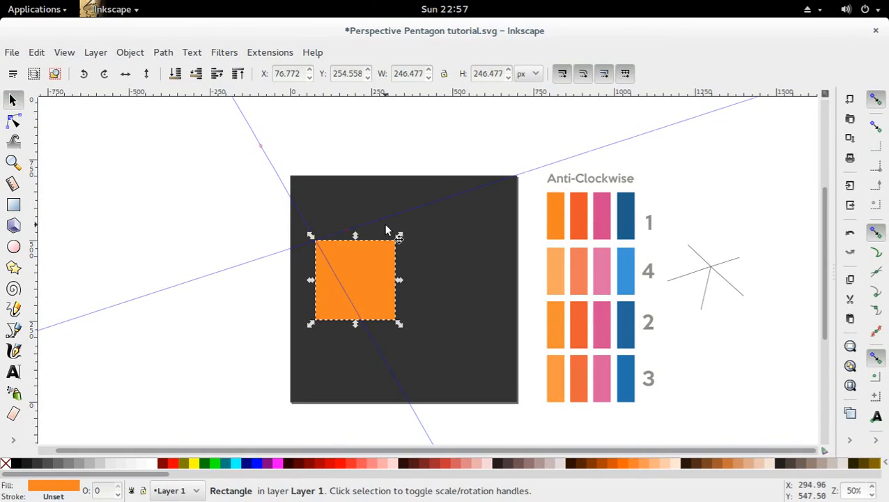
pyautogui.click(363, 275)
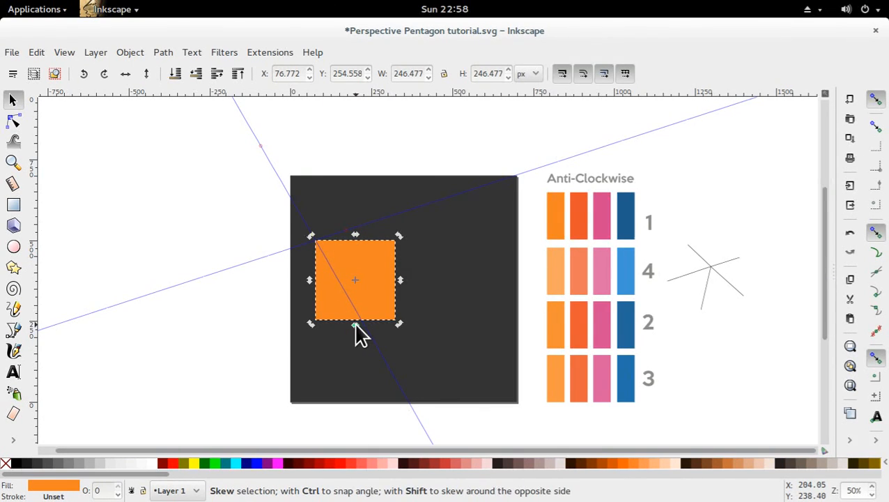
pyautogui.moveTo(355, 325); pyautogui.dragTo(365, 325)
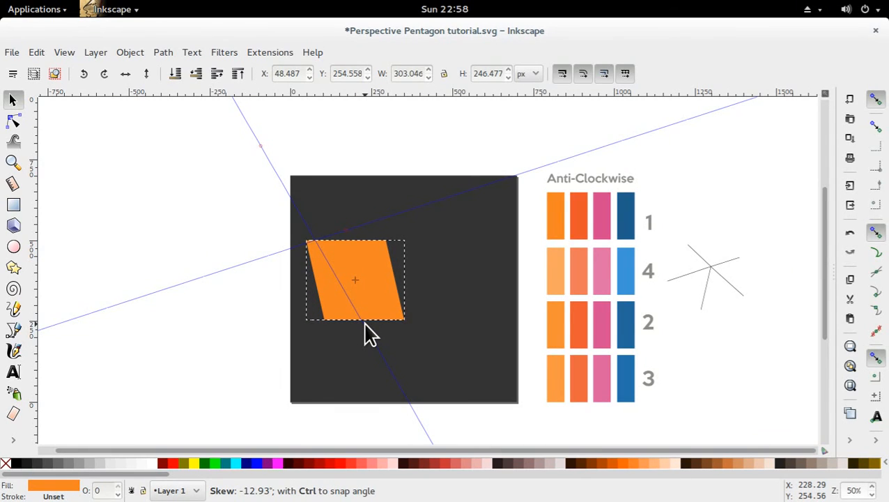
pyautogui.moveTo(365, 325); pyautogui.dragTo(367, 326)
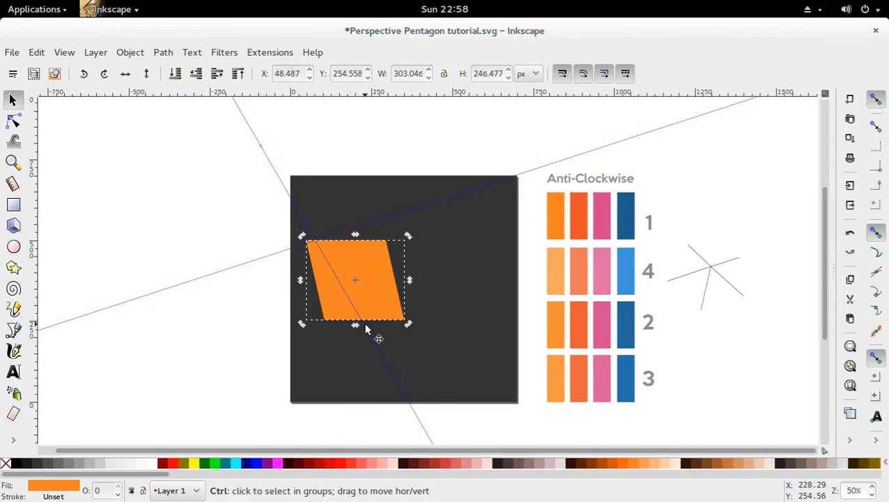
pyautogui.hotkey('ctrl', 'z')
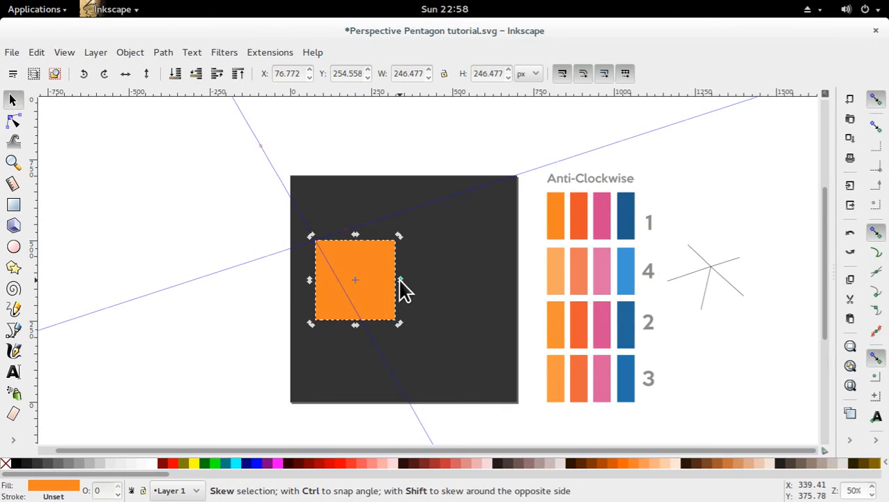
# Skew the orange square vertically to about 323 px total height and move its upper edge onto the shallow guide
pyautogui.moveTo(399, 280)
pyautogui.mouseDown()
pyautogui.moveTo(402, 265)
pyautogui.moveTo(413, 278)
pyautogui.moveTo(409, 266)
pyautogui.mouseUp()
pyautogui.click(410, 266)
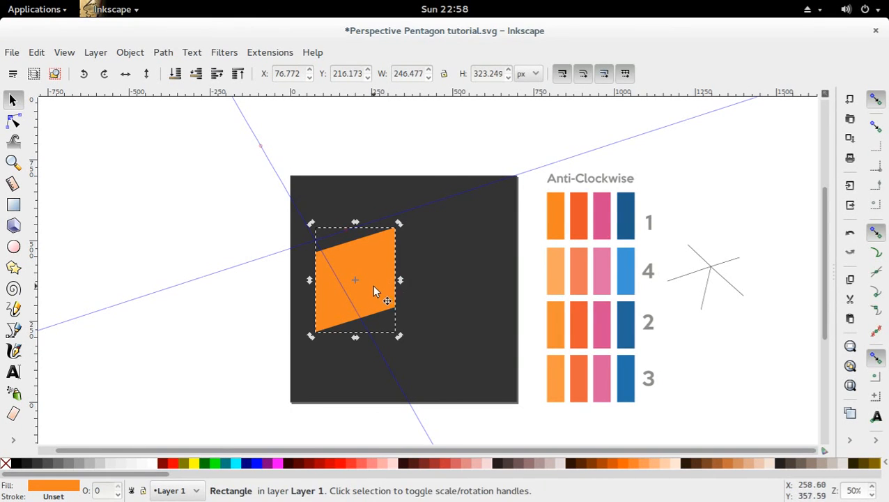
pyautogui.moveTo(374, 291); pyautogui.dragTo(365, 276)
# Refine the vertical skew to about 326 px total height and align the shape's upper-left corner with the guides' intersection
pyautogui.press('=')
pyautogui.press('=')
pyautogui.press('=')
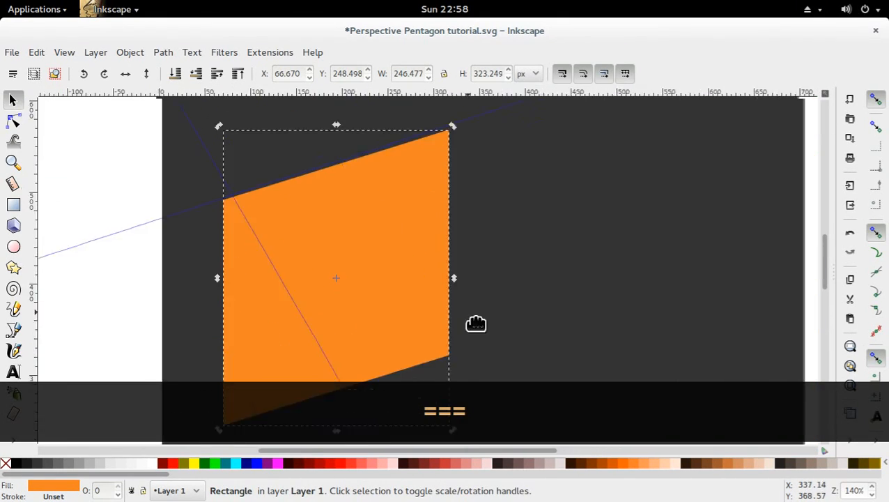
pyautogui.press('=')
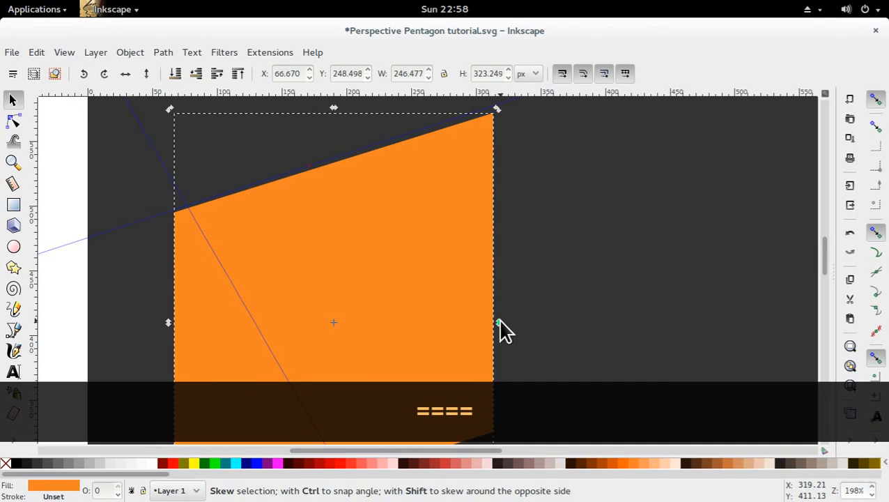
pyautogui.moveTo(500, 322); pyautogui.dragTo(498, 317)
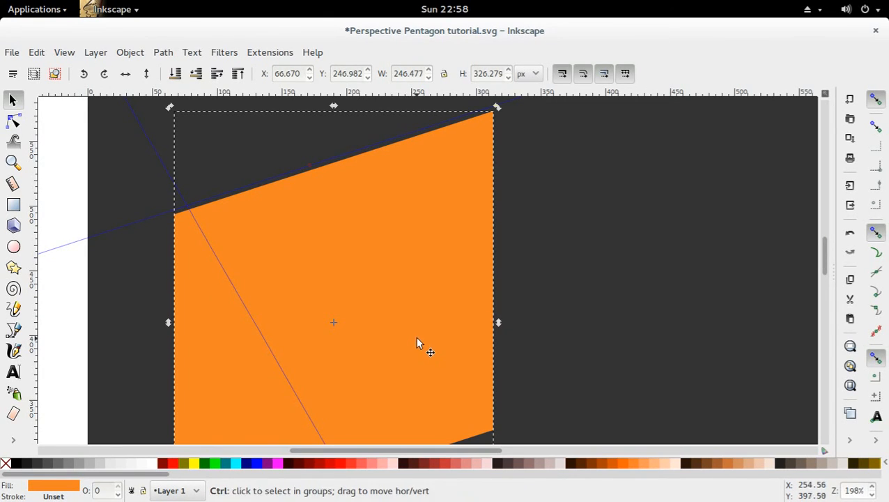
pyautogui.moveTo(416, 343); pyautogui.dragTo(429, 314)
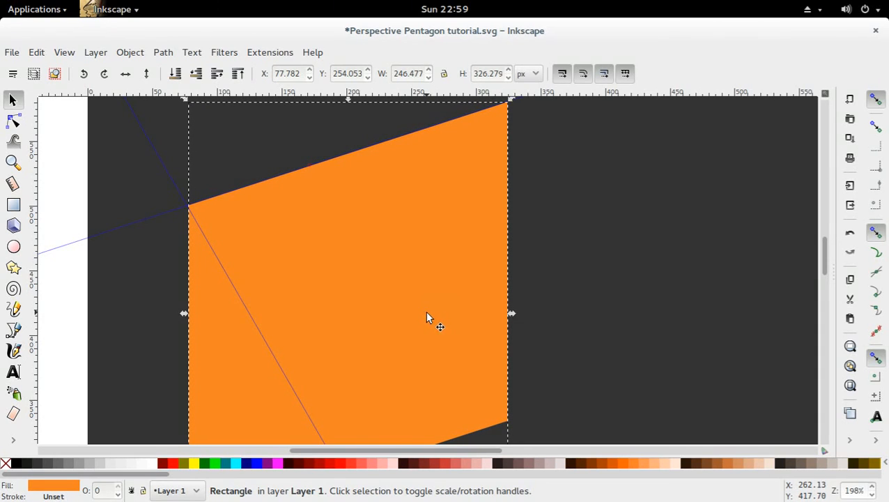
pyautogui.scroll(-4, 430, 317)
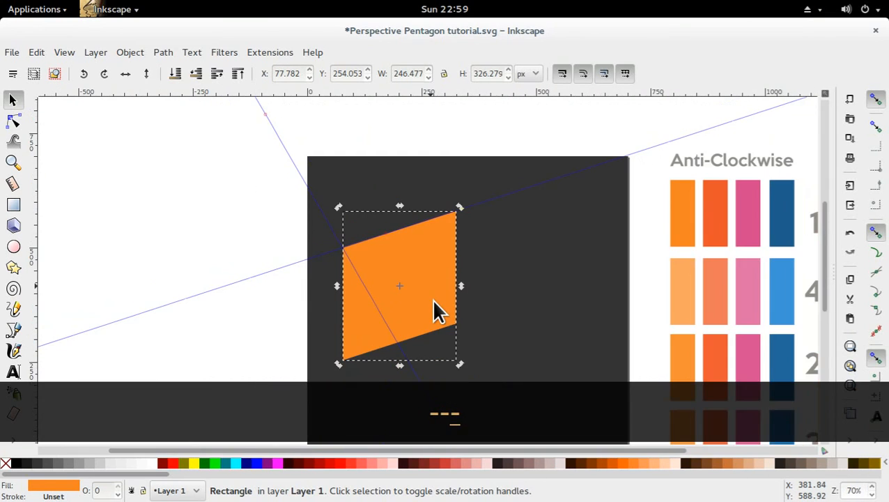
pyautogui.press('Escape')
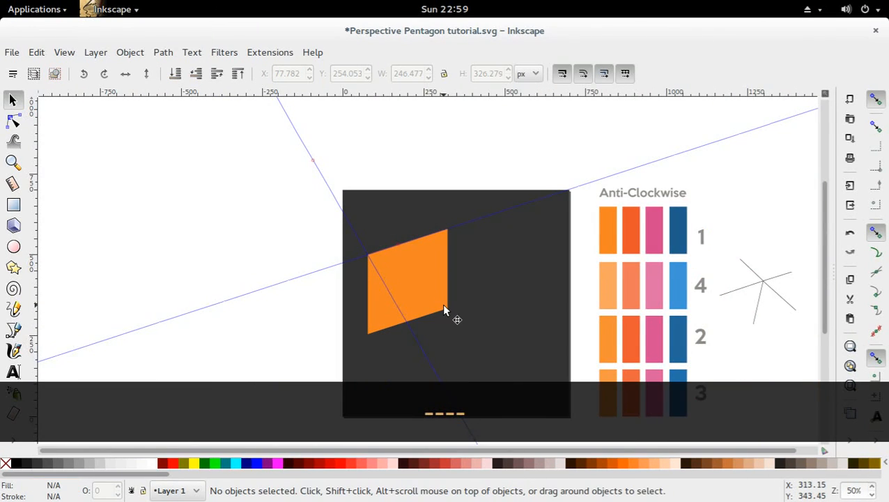
# Convert the skewed orange shape from an object to a path
pyautogui.click(444, 306)
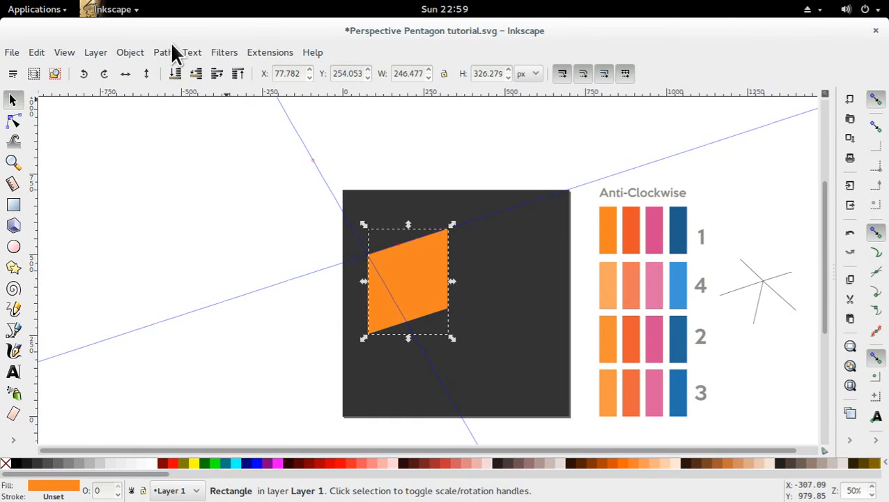
pyautogui.click(161, 53)
pyautogui.click(168, 70)
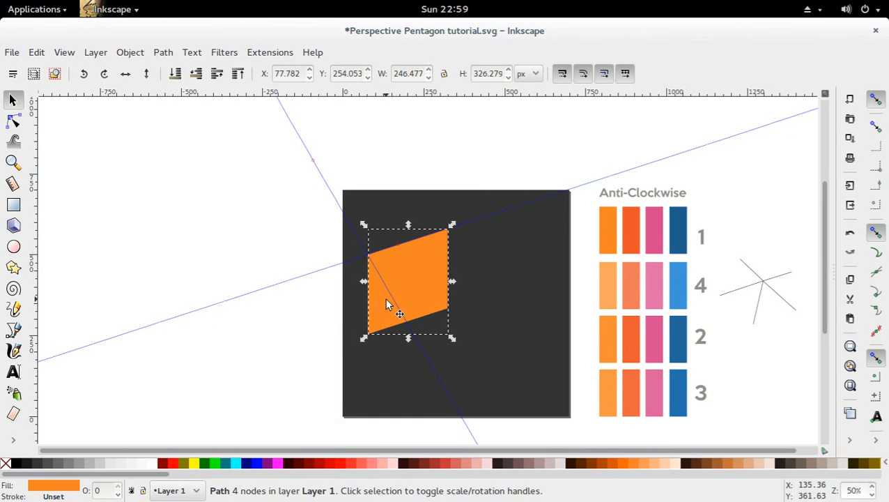
# Move the orange path's two lower nodes together along the shape's slant so its left edge lies on the steep guide
pyautogui.press('n')
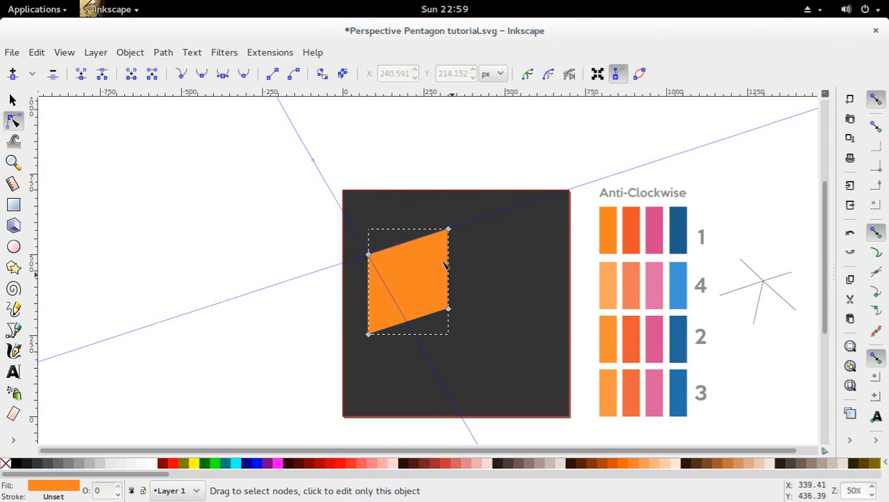
pyautogui.click(272, 270)
pyautogui.click(370, 307)
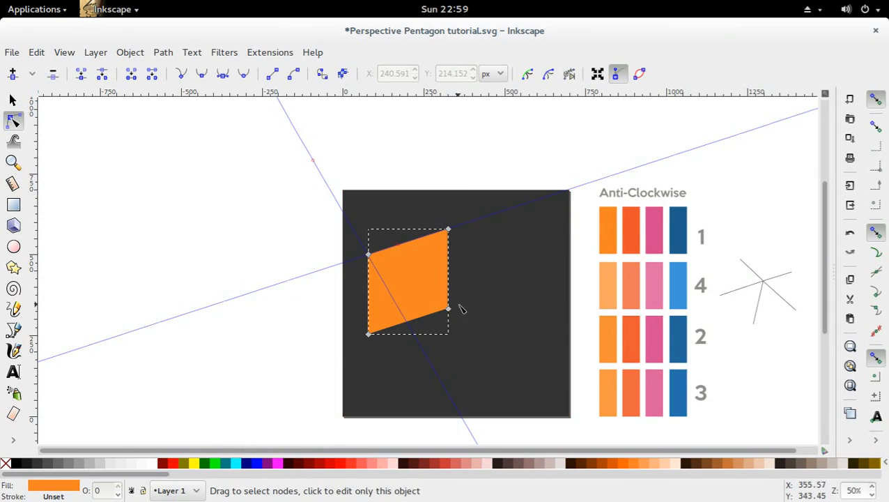
pyautogui.moveTo(470, 293); pyautogui.dragTo(456, 333)
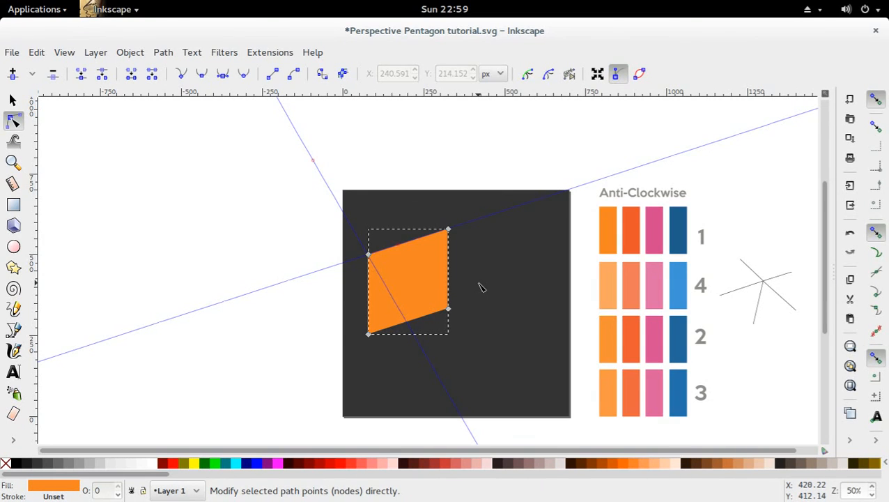
pyautogui.moveTo(479, 287); pyautogui.dragTo(346, 372)
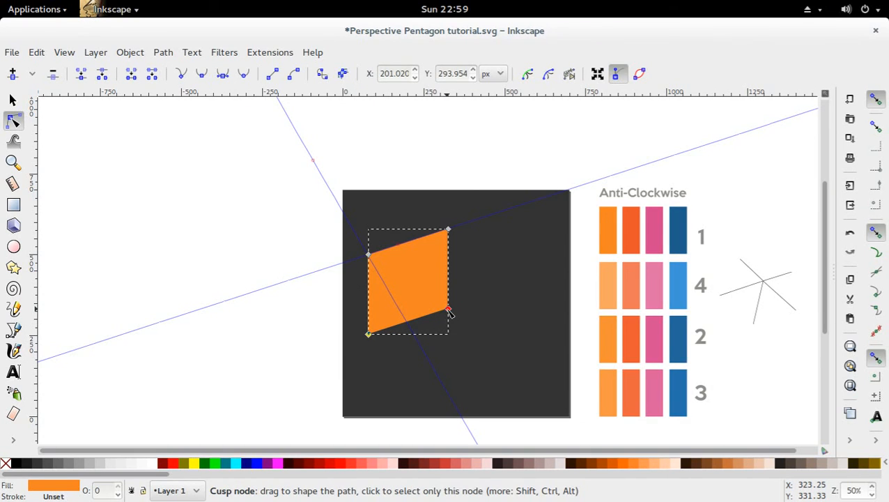
pyautogui.moveTo(449, 312); pyautogui.dragTo(487, 298)
pyautogui.click(290, 234)
pyautogui.click(290, 234)
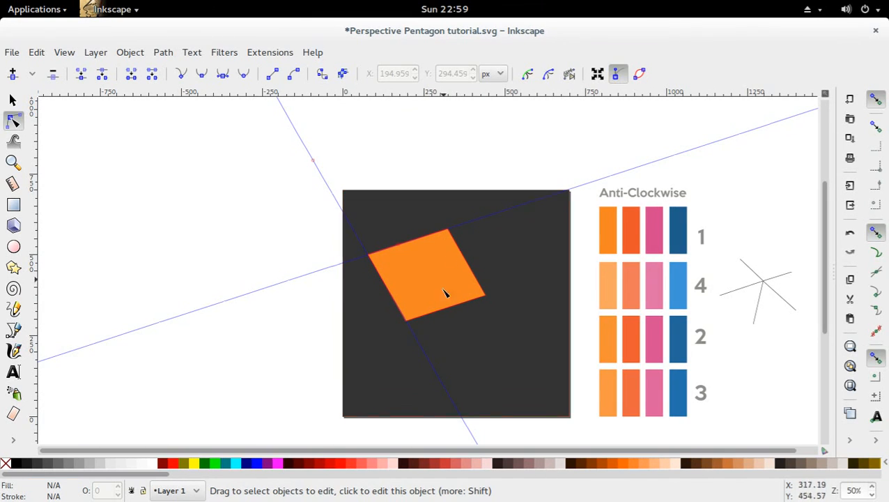
pyautogui.click(432, 264)
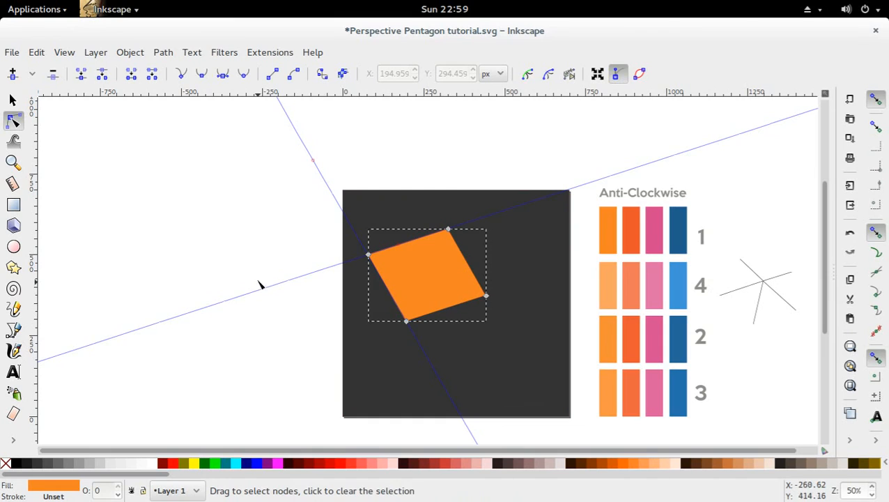
pyautogui.click(242, 258)
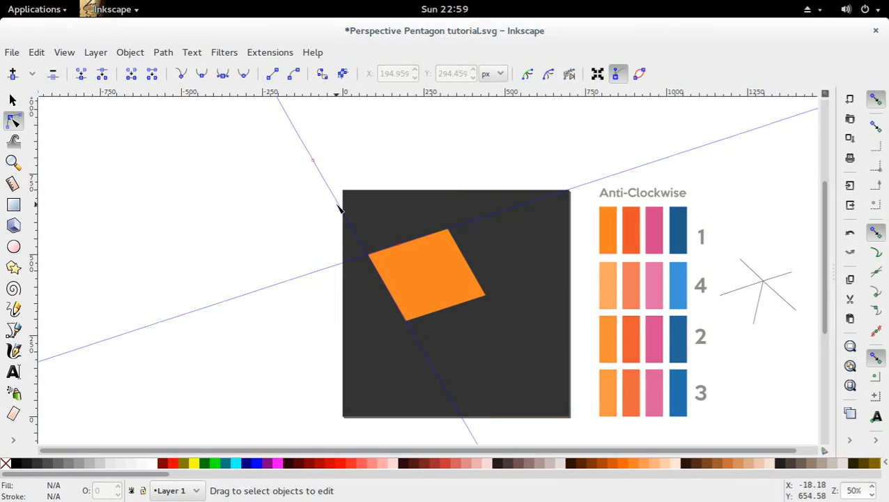
# Fill the dark background square with a lighter grey and save the drawing
pyautogui.click(514, 290)
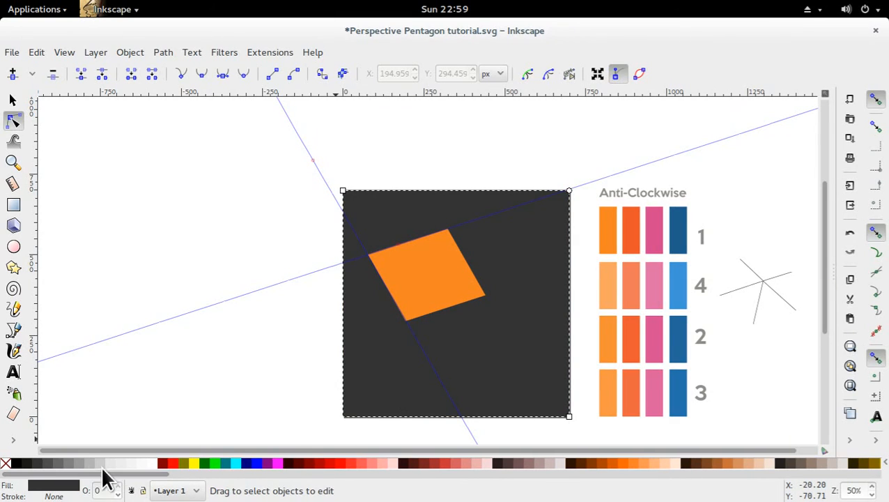
pyautogui.click(62, 471)
pyautogui.click(188, 300)
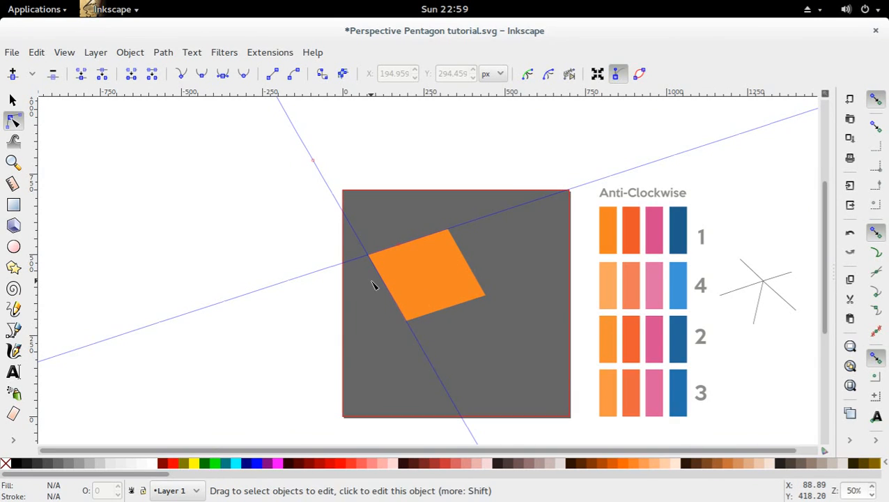
pyautogui.hotkey('ctrl', 's')
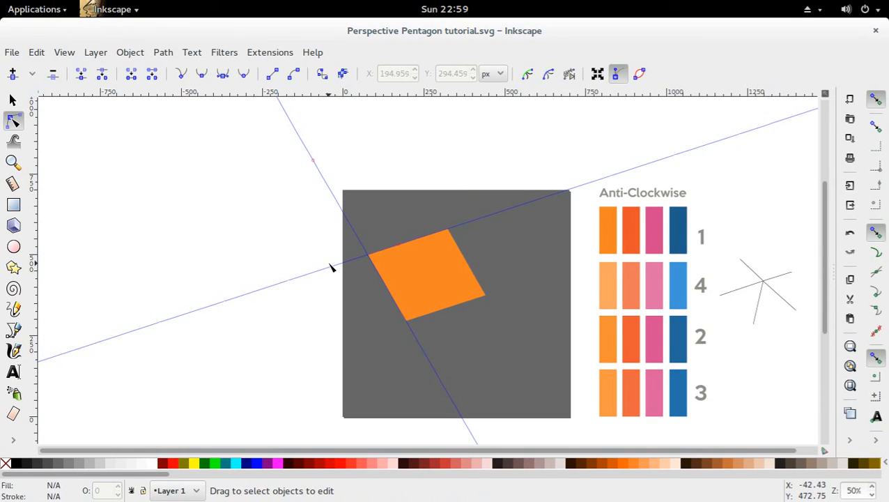
# Draw a five-cornered polygon about 323 px wide in the empty area beside the background square
pyautogui.click(13, 268)
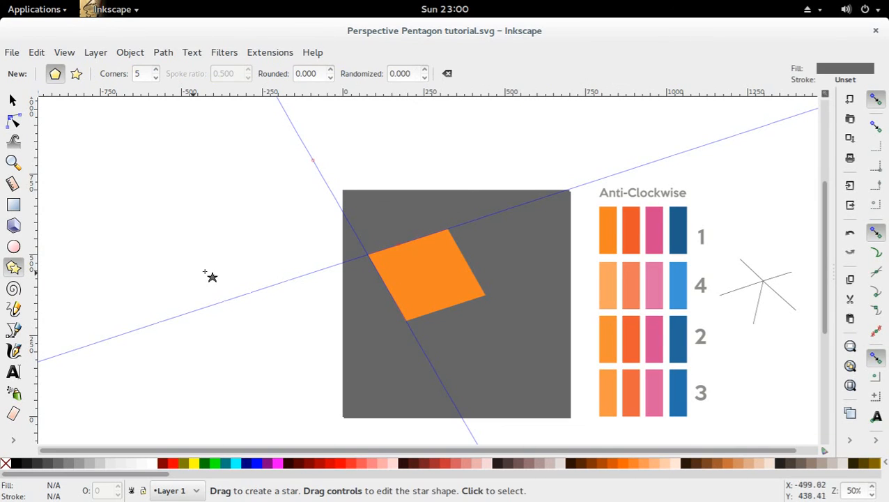
pyautogui.moveTo(253, 236); pyautogui.dragTo(280, 281)
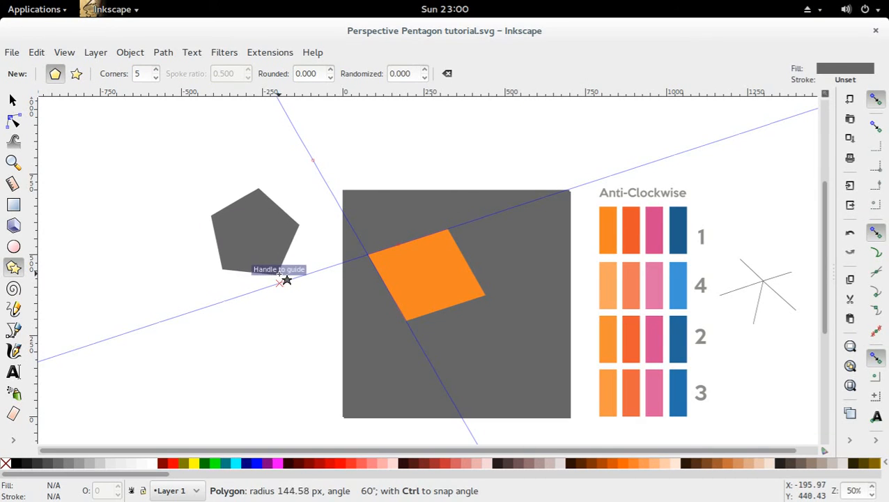
pyautogui.press('s')
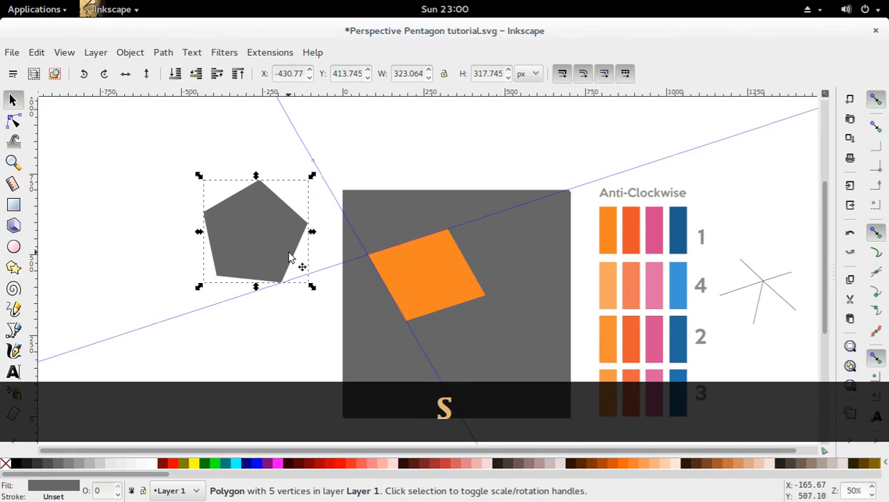
pyautogui.press('F9')
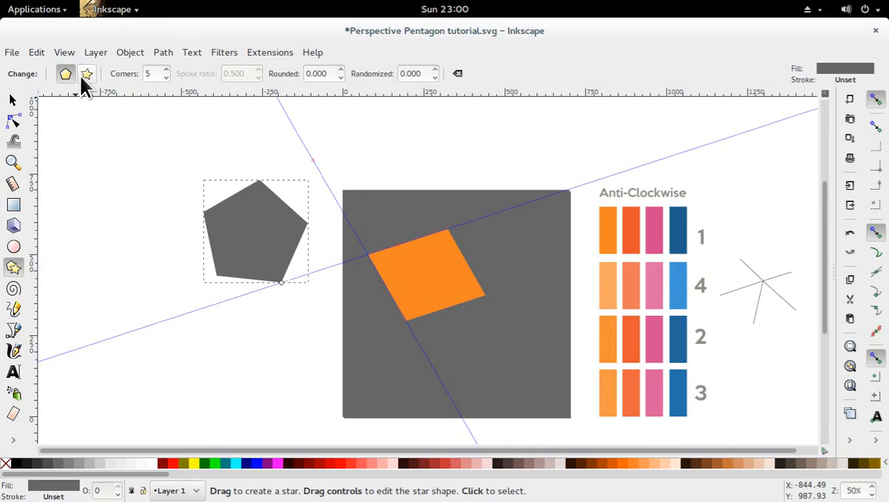
pyautogui.press('s')
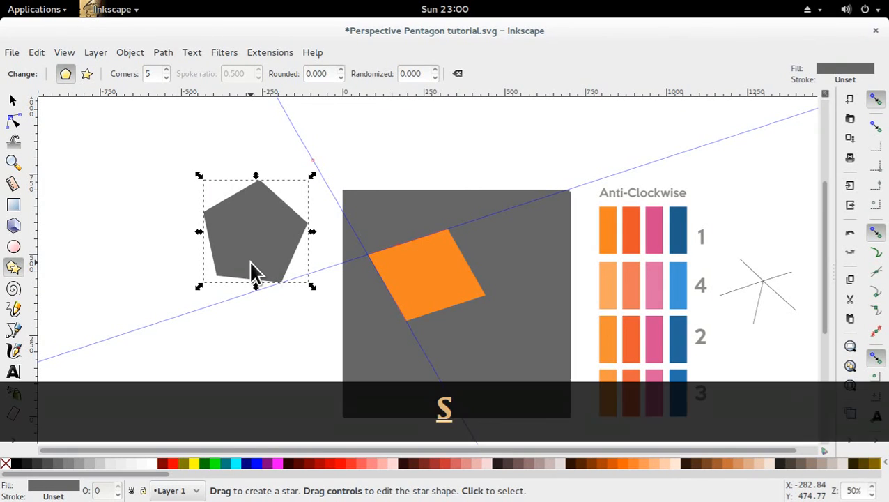
# Move the pentagon over the orange shape and fill it with the light pink from palette row 4
pyautogui.moveTo(258, 264); pyautogui.dragTo(437, 294)
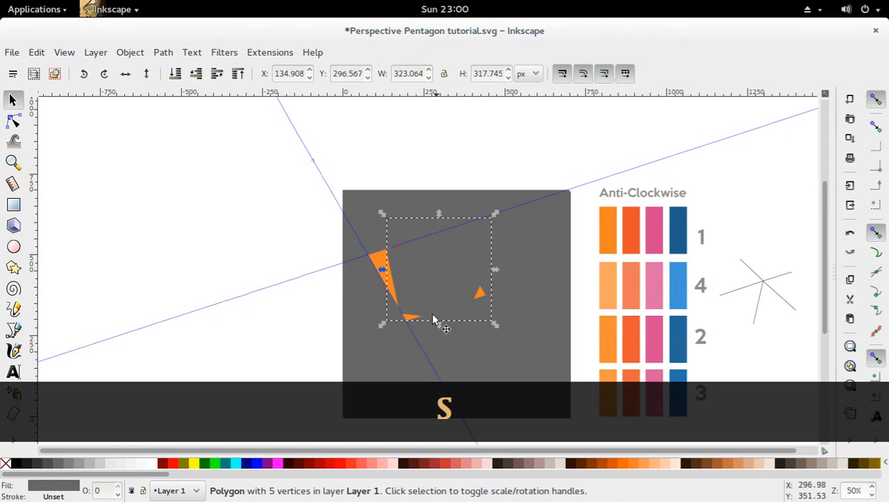
pyautogui.press('d')
pyautogui.click(657, 289)
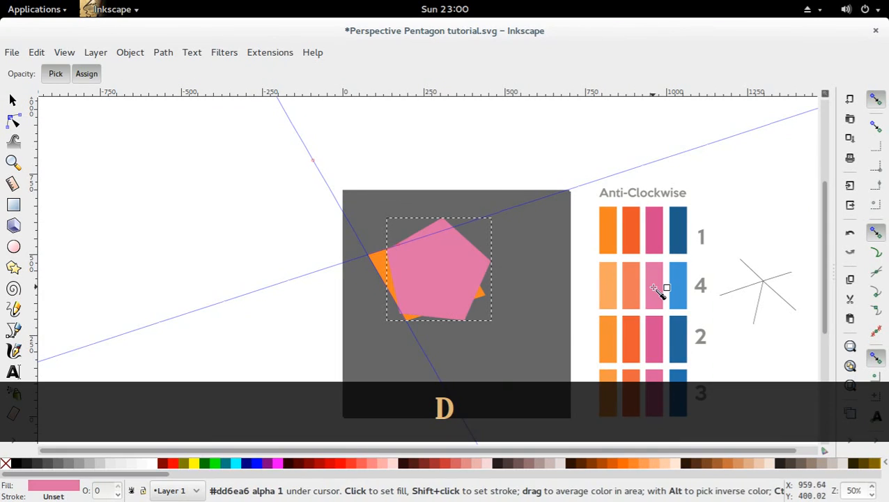
pyautogui.press('s')
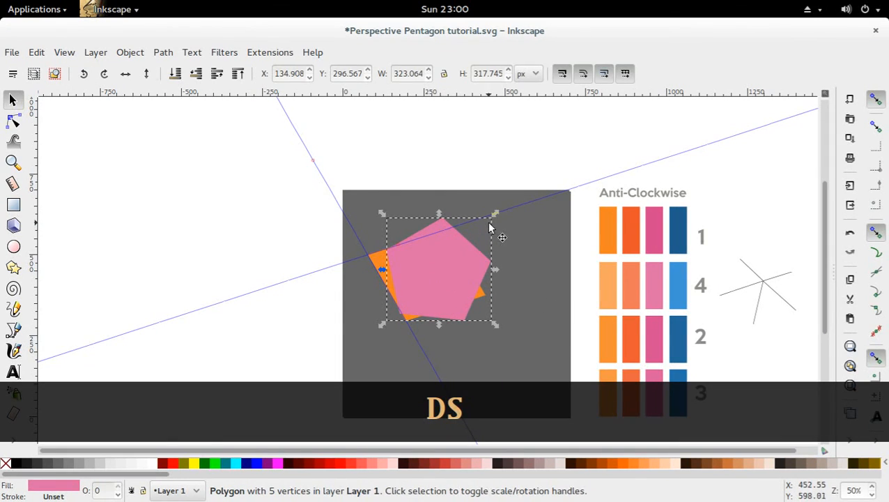
# Scale the pentagon down to about 258 by 253 px and rotate it until its right side is vertical
pyautogui.moveTo(494, 214); pyautogui.dragTo(488, 225)
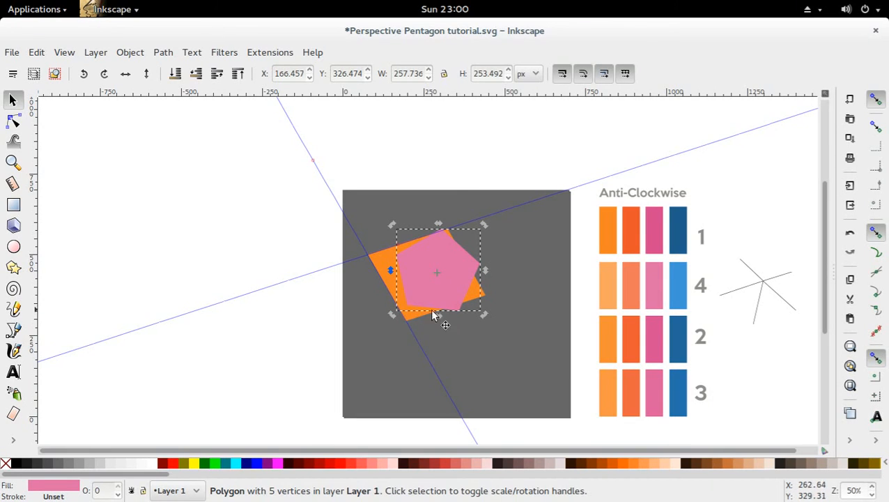
pyautogui.click(463, 277)
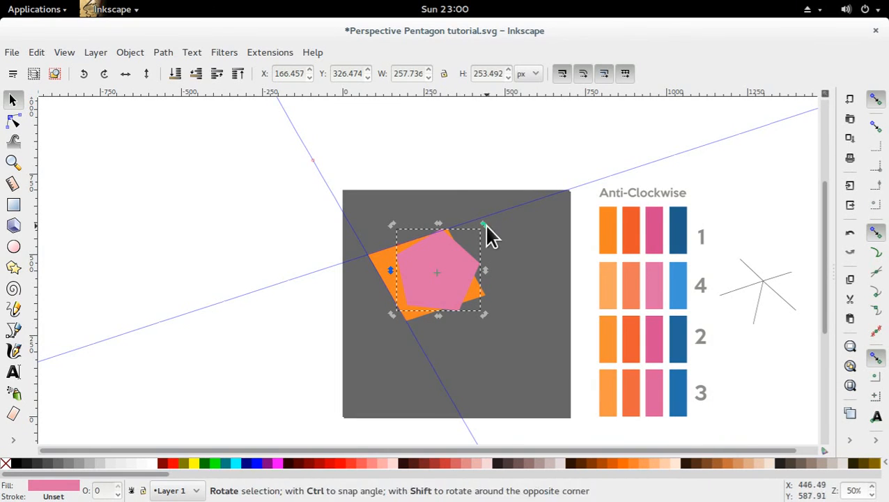
pyautogui.moveTo(482, 235); pyautogui.dragTo(468, 198)
# Reposition the pink pentagon over the middle of the orange shape at about X 132, Y 311 px
pyautogui.click(485, 384)
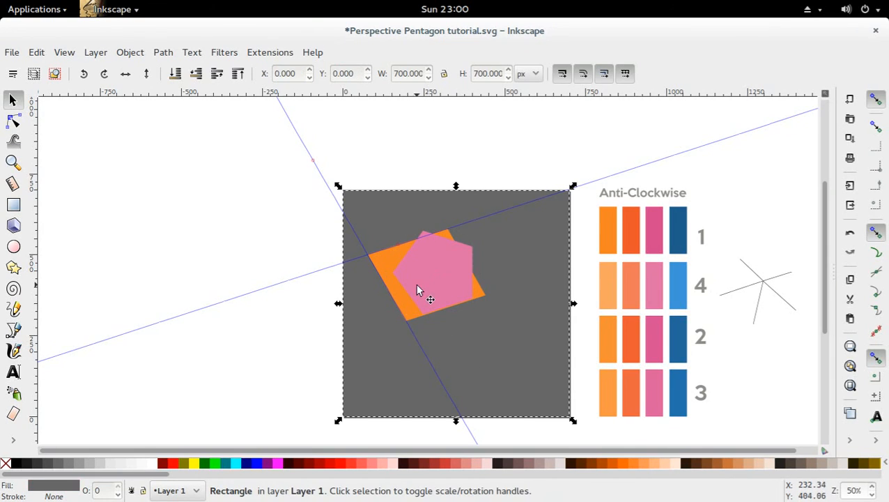
pyautogui.click(432, 276)
pyautogui.moveTo(427, 279); pyautogui.dragTo(423, 285)
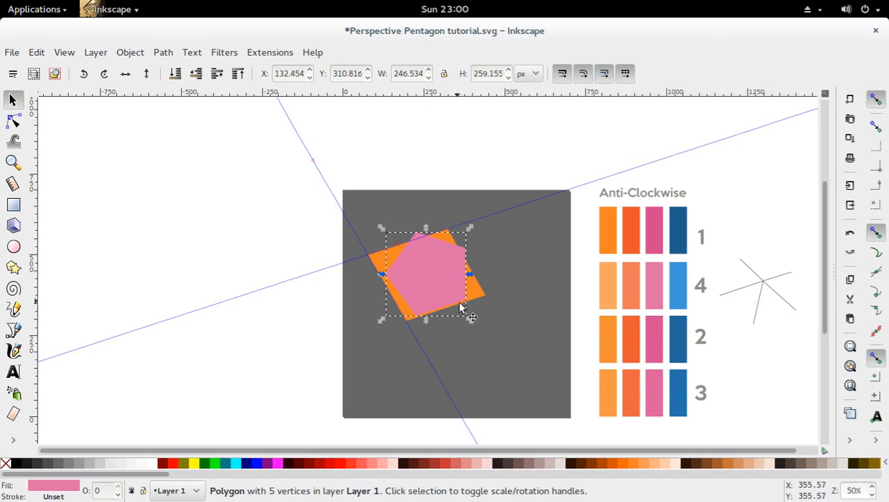
# Convert the pink pentagon to a path and place the orange shape above it in the stacking order
pyautogui.click(320, 315)
pyautogui.click(441, 267)
pyautogui.click(161, 52)
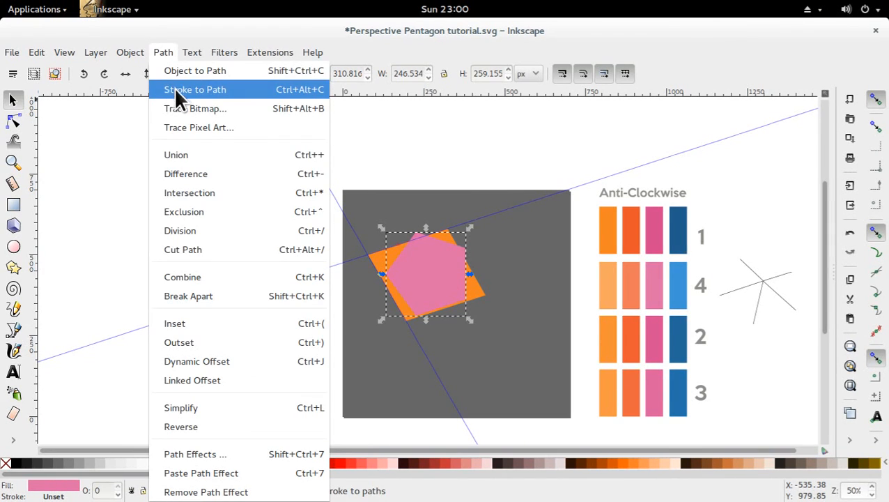
pyautogui.click(233, 241)
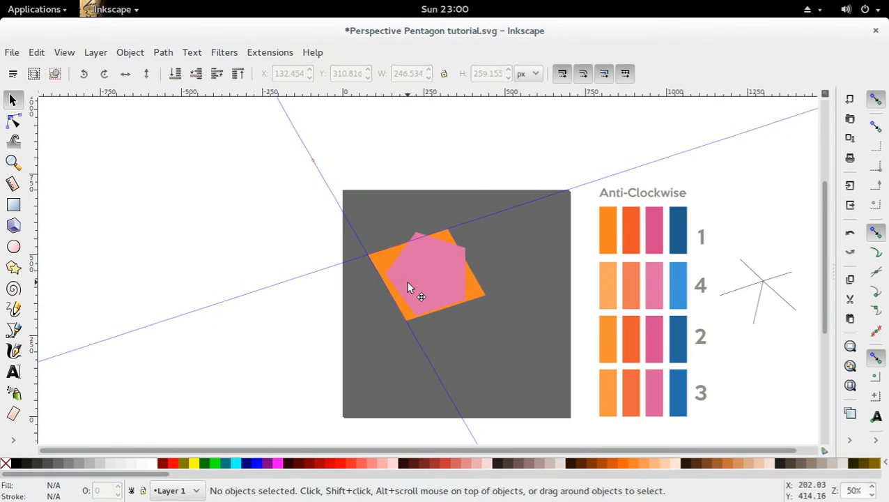
pyautogui.click(411, 289)
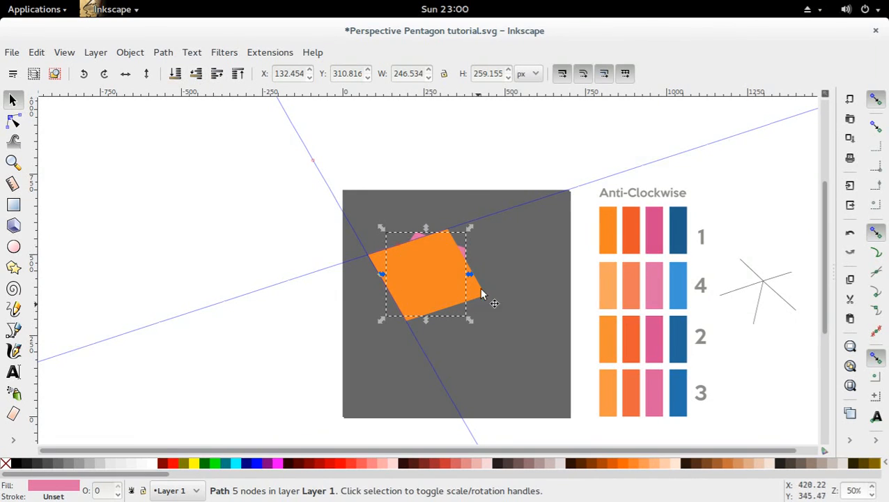
# Apply the Perspective extension to the pentagon, using the orange four-node path as the perspective frame
pyautogui.keyDown('shift'); pyautogui.click(435, 273); pyautogui.keyUp('shift')
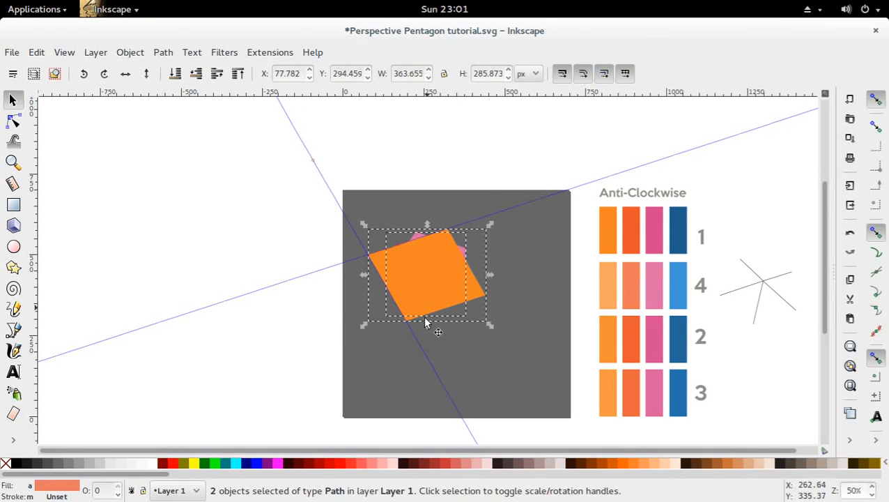
pyautogui.click(276, 53)
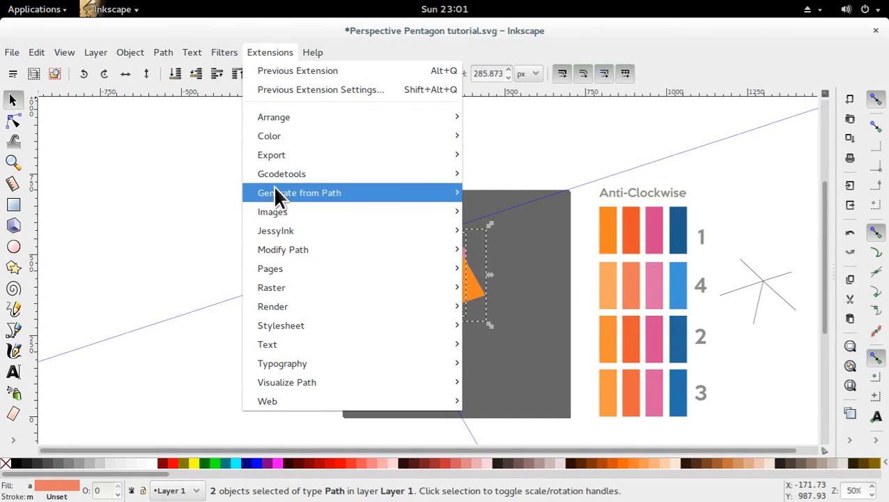
pyautogui.moveTo(299, 249)
pyautogui.click(508, 402)
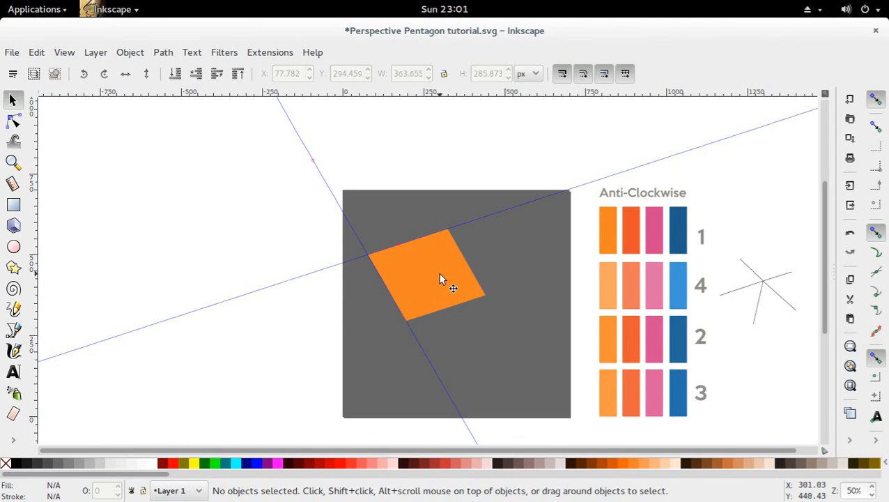
# Move the orange shape off the background square and enlarge the pink pentagon proportionally to about 319 by 271 px
pyautogui.moveTo(459, 272); pyautogui.dragTo(203, 301)
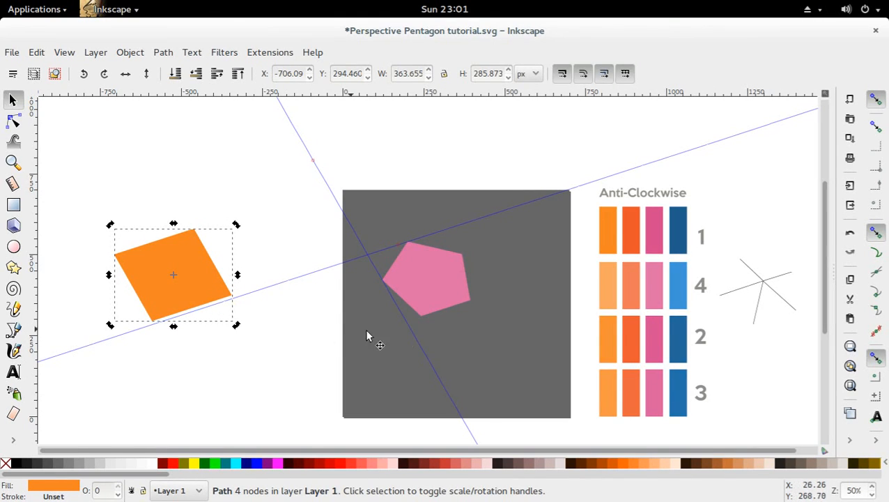
pyautogui.click(471, 298)
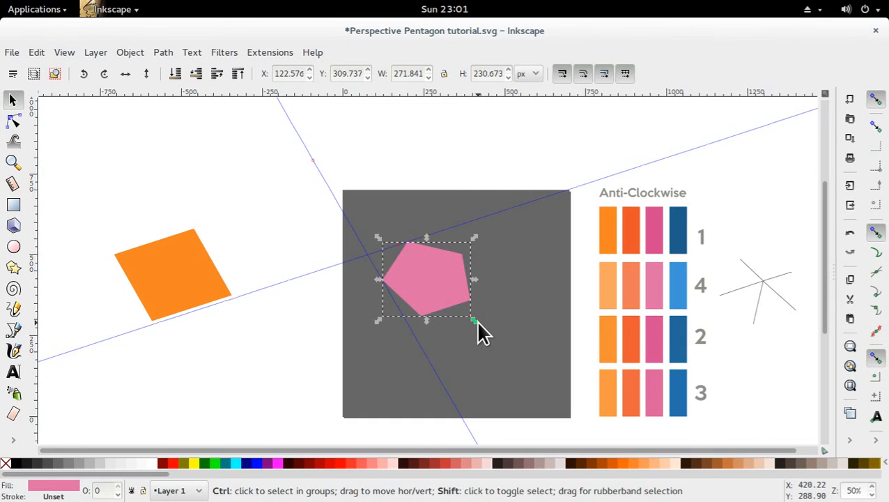
pyautogui.moveTo(475, 322); pyautogui.dragTo(491, 339)
pyautogui.click(282, 254)
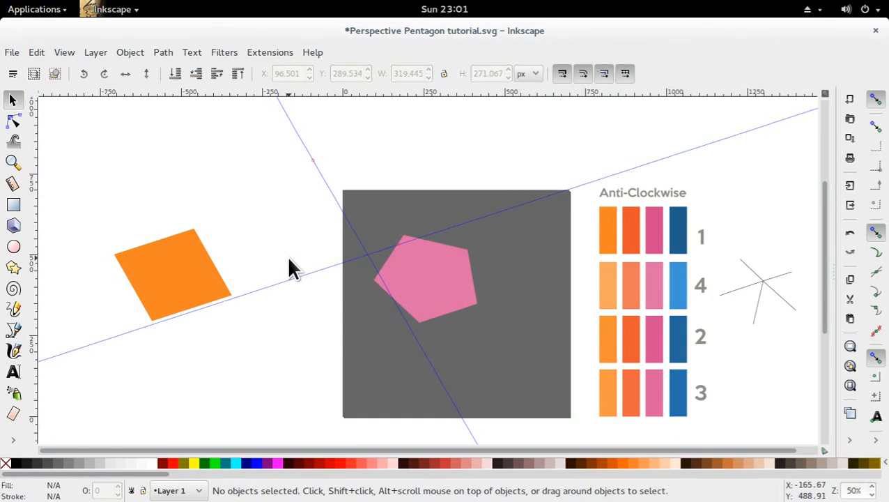
# Hide the guides on the canvas
pyautogui.click(64, 52)
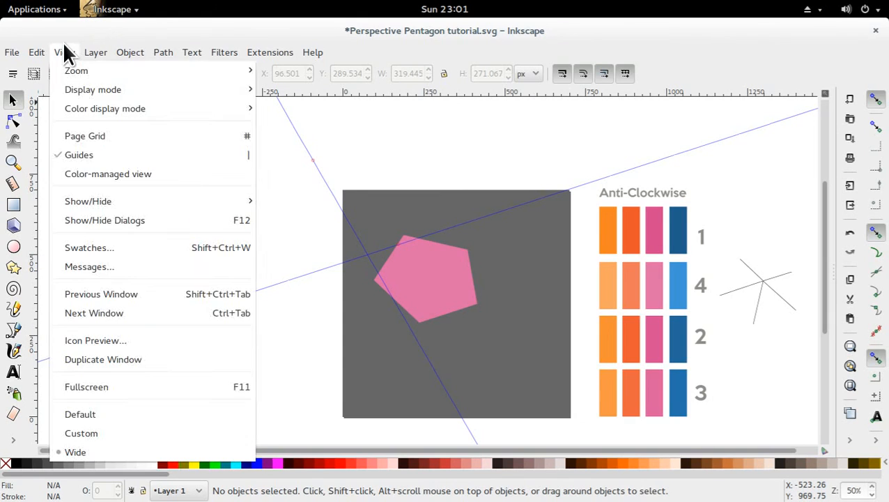
pyautogui.click(129, 156)
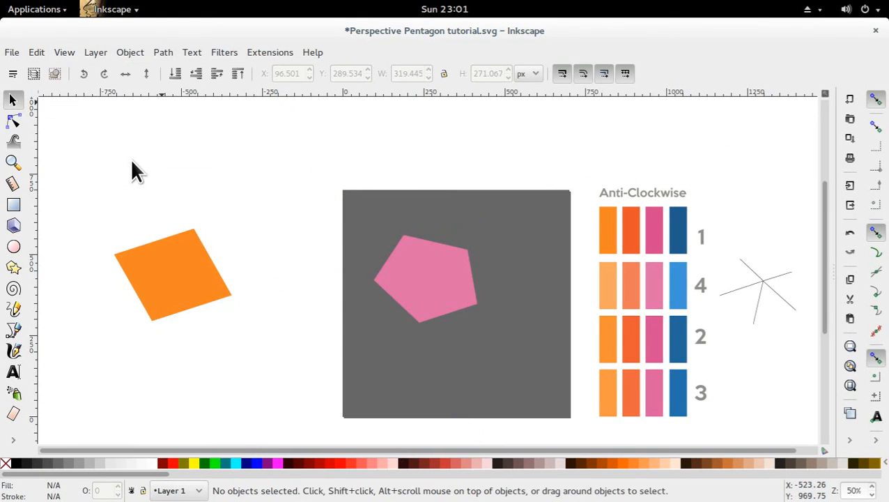
pyautogui.click(65, 52)
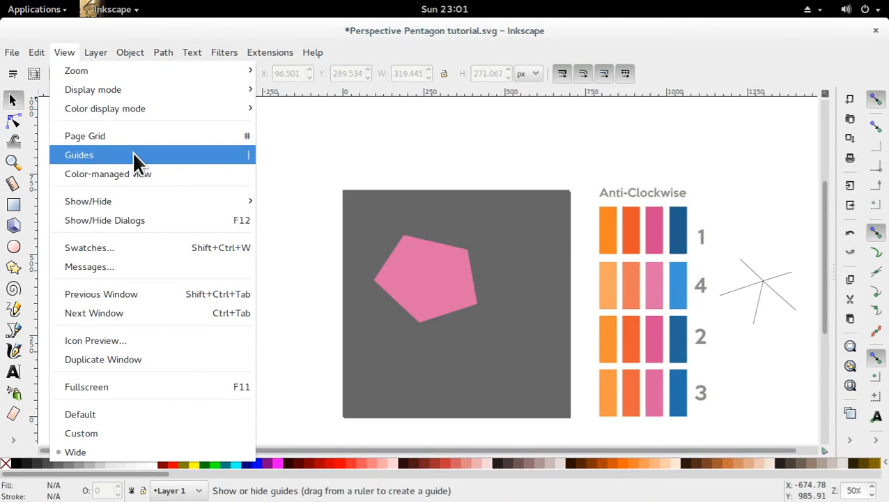
pyautogui.click(147, 151)
pyautogui.click(65, 52)
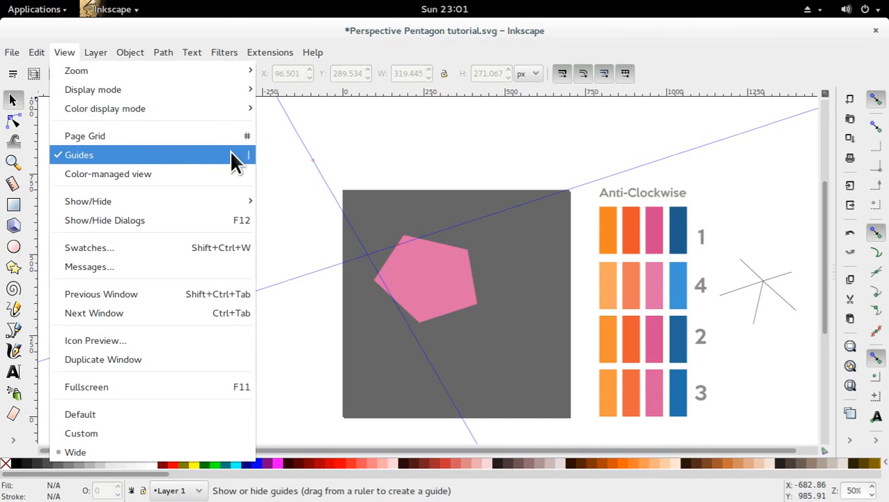
pyautogui.click(72, 154)
pyautogui.click(64, 52)
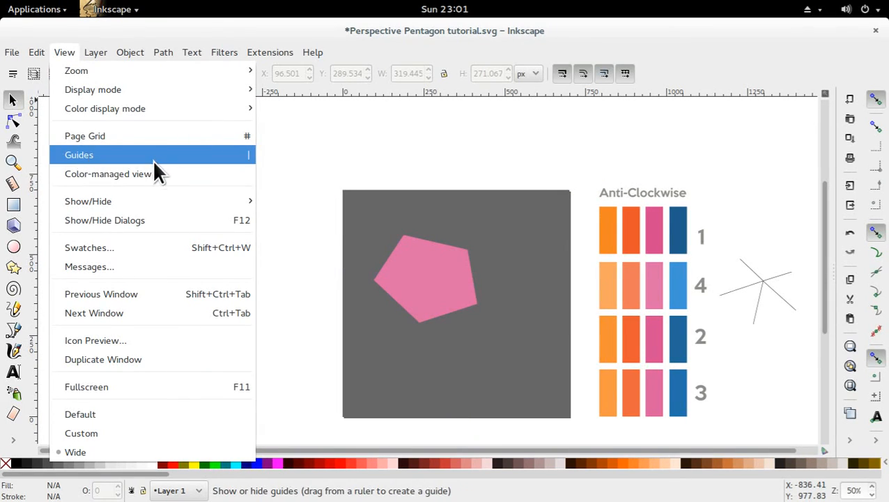
pyautogui.click(390, 161)
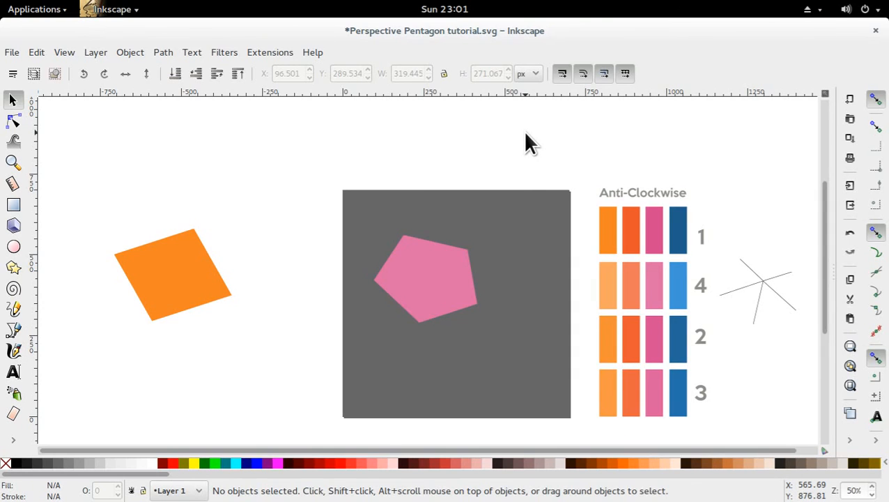
# Fill the background square with a very dark, near-black grey and deselect it
pyautogui.click(407, 352)
pyautogui.click(25, 462)
pyautogui.click(168, 381)
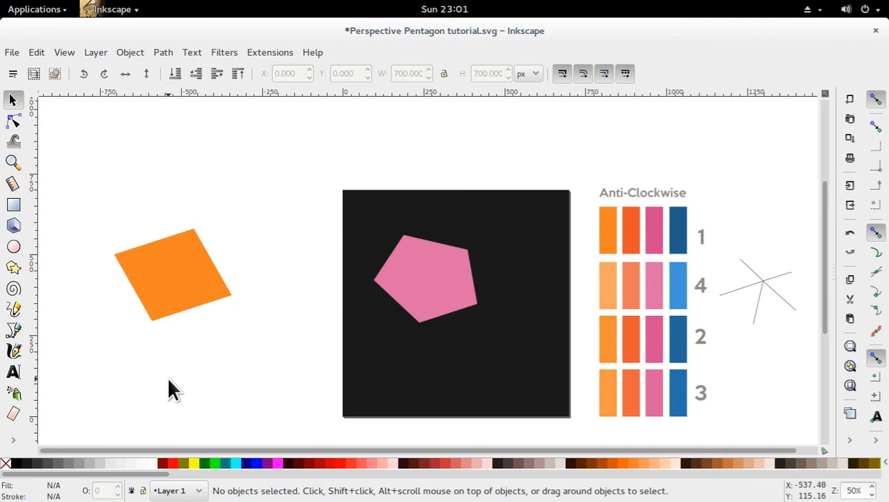
# Delete the orange four-node shape beside the background square
pyautogui.click(156, 282)
pyautogui.moveTo(168, 300); pyautogui.dragTo(155, 179)
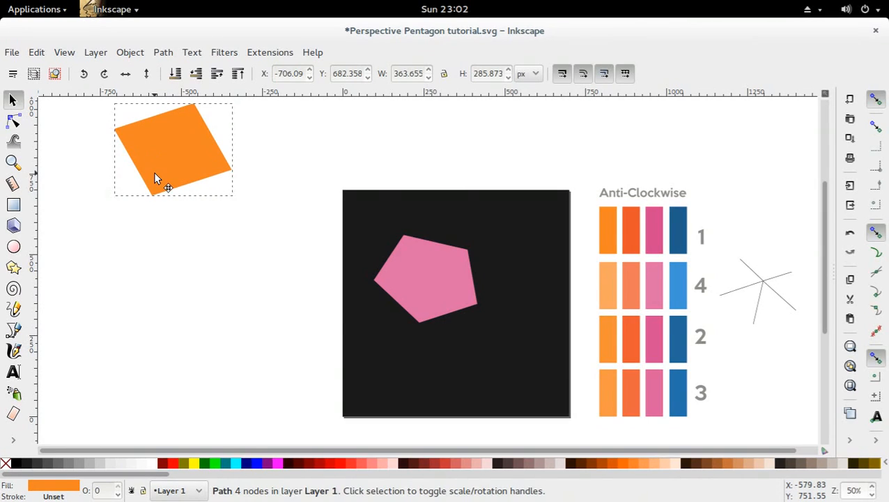
pyautogui.press('Delete')
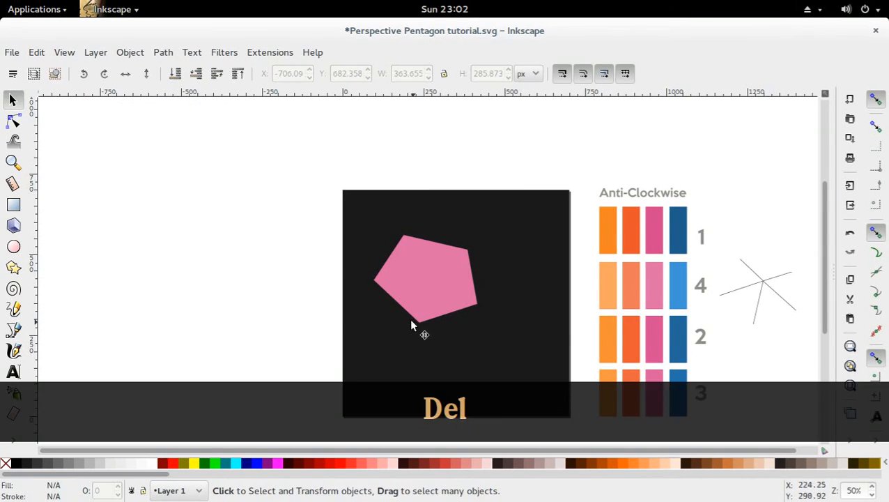
# Scale the pink pentagon proportionally to about 327 by 278 px
pyautogui.click(414, 310)
pyautogui.moveTo(479, 324); pyautogui.dragTo(489, 332)
pyautogui.click(255, 257)
pyautogui.click(444, 290)
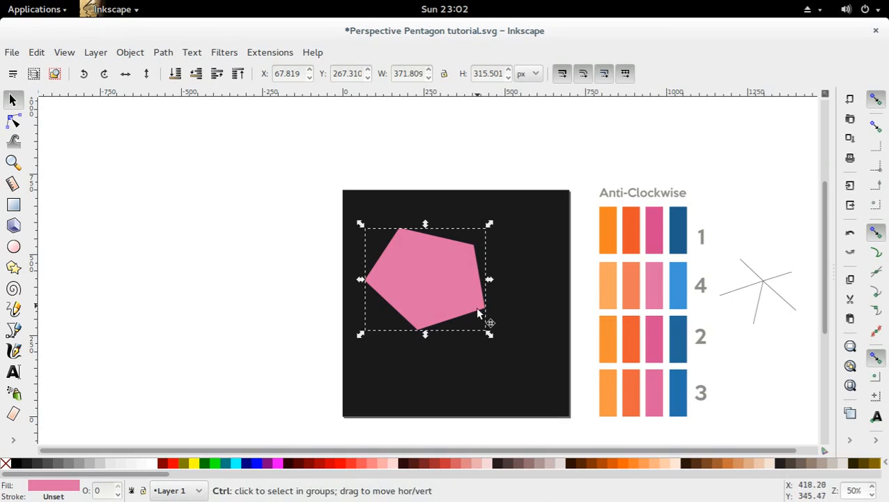
pyautogui.moveTo(488, 334); pyautogui.dragTo(479, 331)
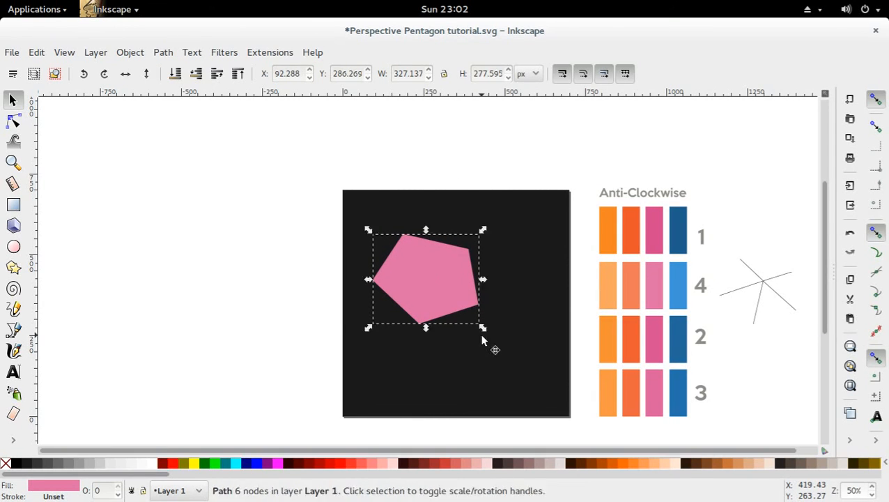
# Shift the pink pentagon slightly sideways to about X 78, Y 286 px on the dark square
pyautogui.keyDown('shift'); pyautogui.click(460, 306); pyautogui.keyUp('shift')
pyautogui.click(459, 306)
pyautogui.click(262, 286)
pyautogui.moveTo(423, 296)
pyautogui.mouseDown()
pyautogui.moveTo(412, 294)
pyautogui.moveTo(418, 295)
pyautogui.mouseUp()
pyautogui.click(255, 296)
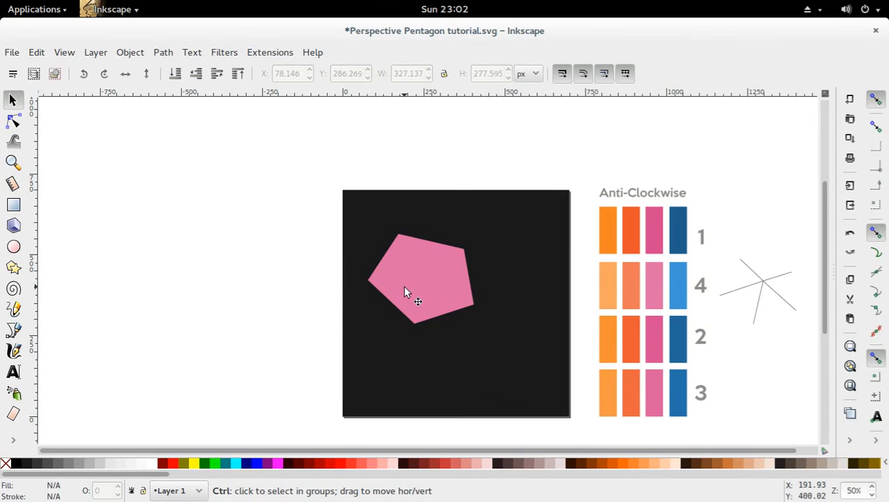
# Duplicate the pink pentagon and shrink one copy around its centre to about 229 by 194 px
pyautogui.keyDown('ctrl'); pyautogui.click(404, 287); pyautogui.keyUp('ctrl')
pyautogui.hotkey('ctrl', 'd')
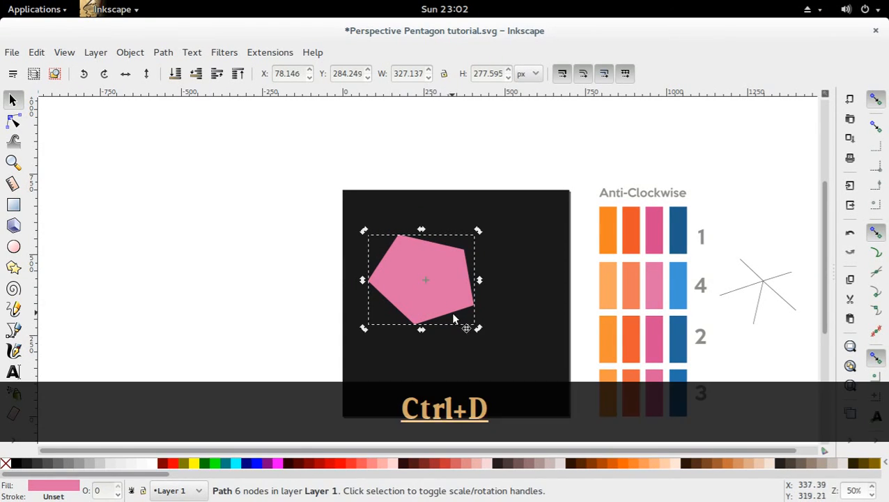
pyautogui.moveTo(477, 327); pyautogui.dragTo(463, 328)
pyautogui.click(469, 307)
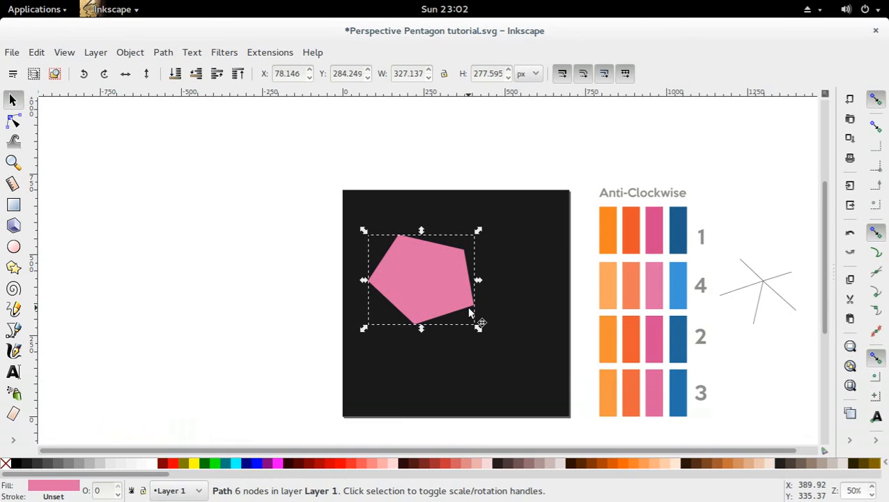
# Fill the large outer pentagon with the dark blue sampled from palette row 1
pyautogui.press('d')
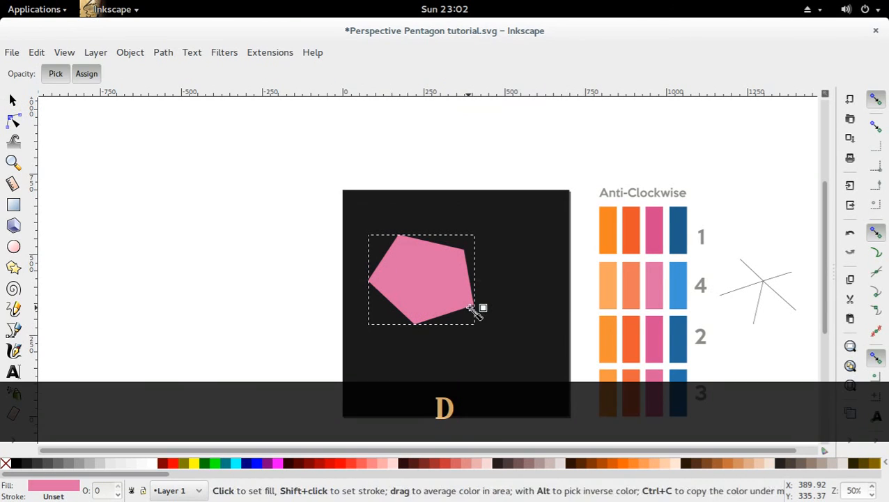
pyautogui.click(677, 226)
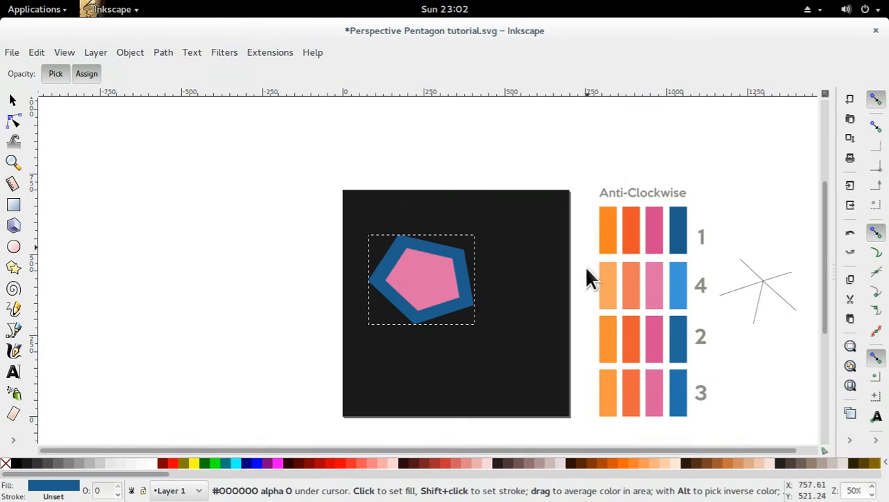
pyautogui.press('s')
# Enlarge the inner pentagon to about 247 by 209 px and fill it with the pink sampled from palette row 1
pyautogui.click(397, 303)
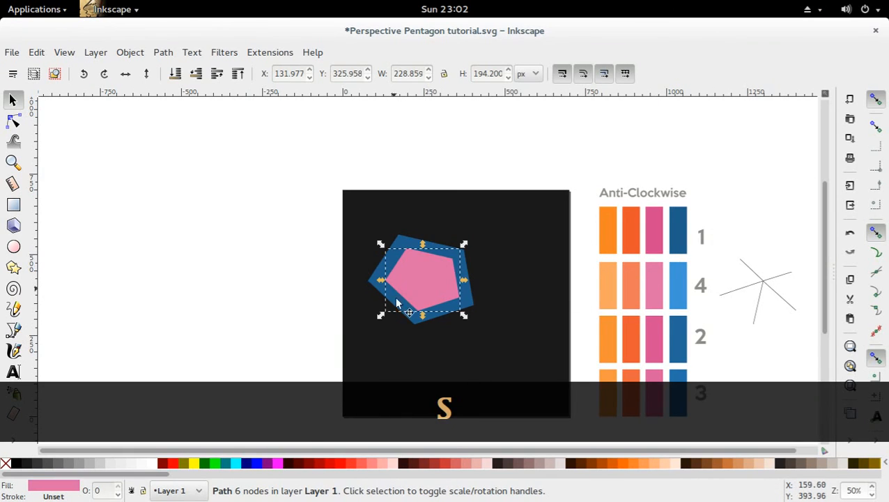
pyautogui.moveTo(464, 314)
pyautogui.mouseDown()
pyautogui.moveTo(471, 322)
pyautogui.moveTo(464, 317)
pyautogui.mouseUp()
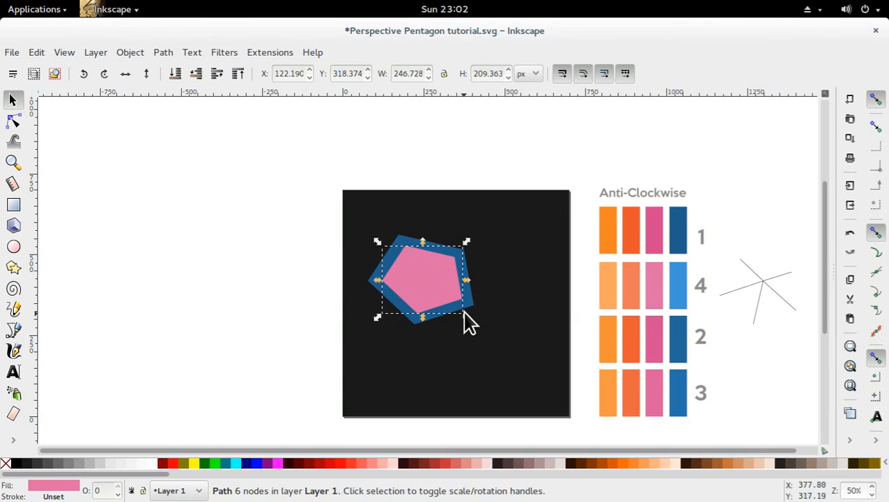
pyautogui.press('d')
pyautogui.click(658, 231)
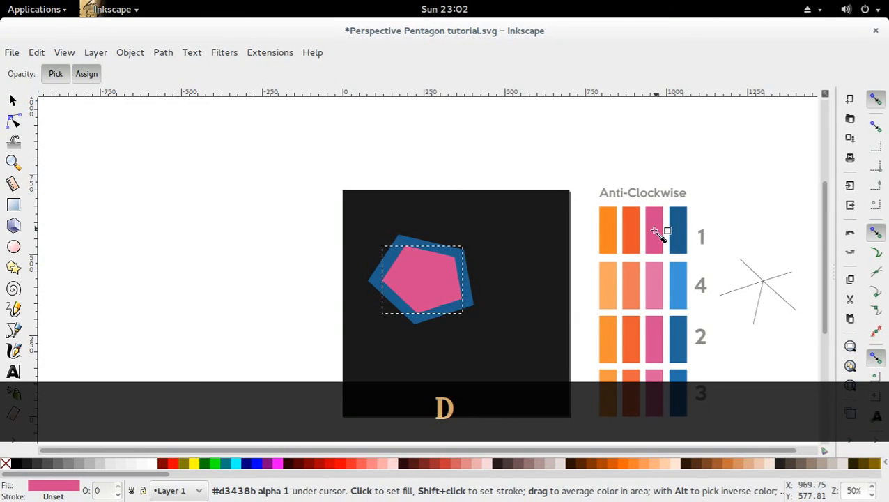
pyautogui.press('s')
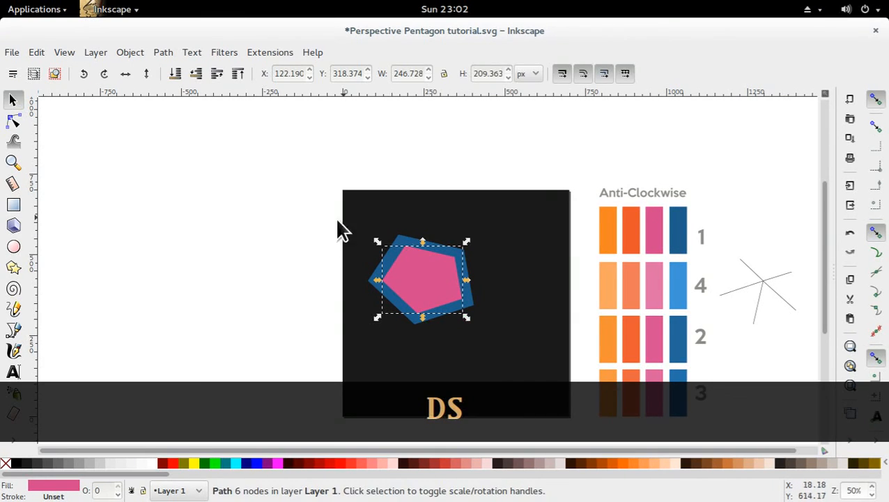
# Duplicate the inner pink pentagon, shrink the copy to about 162 by 137 px and fill it with palette row 1's red-orange
pyautogui.hotkey('ctrl', 'd')
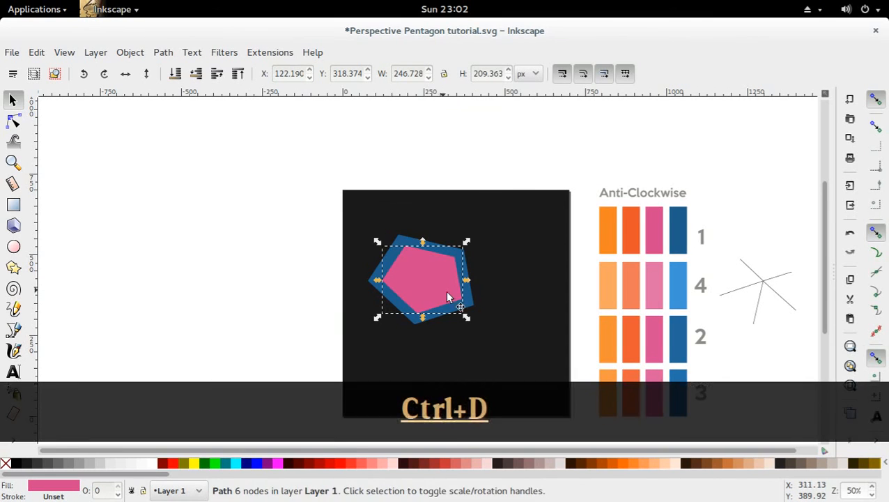
pyautogui.moveTo(467, 323); pyautogui.dragTo(454, 329)
pyautogui.press('d')
pyautogui.click(630, 241)
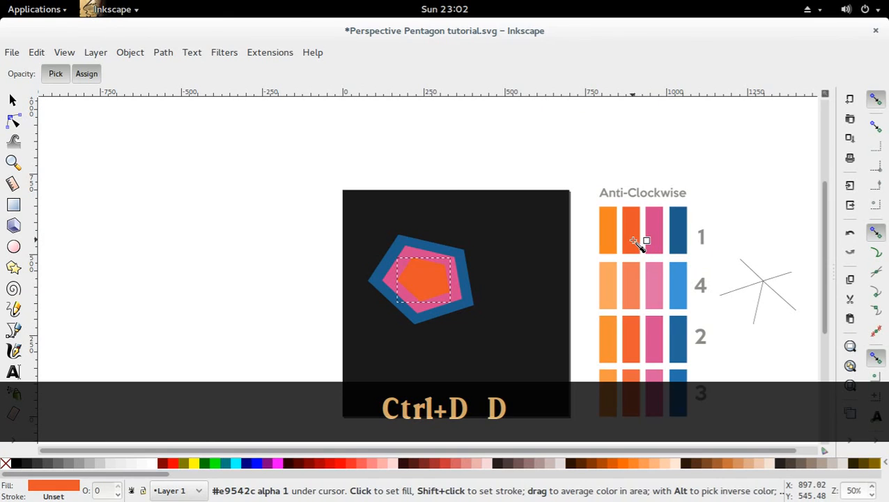
pyautogui.press('s')
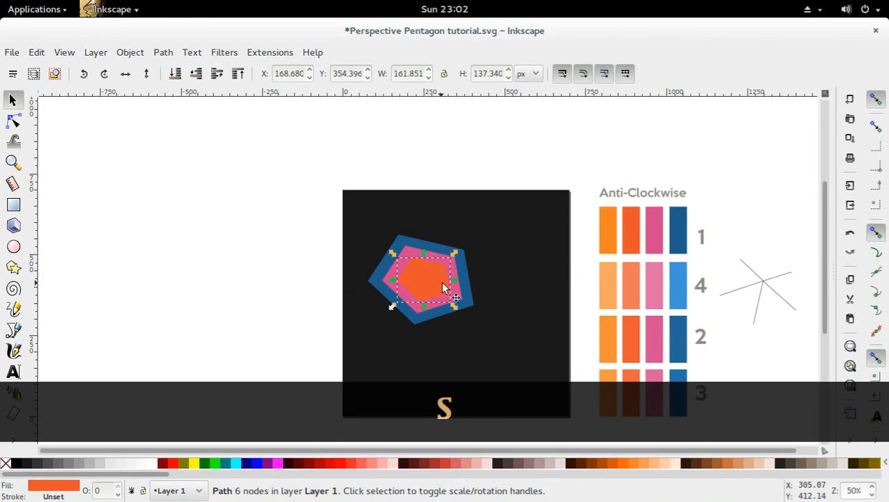
# Duplicate the red-orange pentagon, shrink the copy to about 73 by 62 px and fill it with palette row 1's light orange
pyautogui.hotkey('ctrl', 'd')
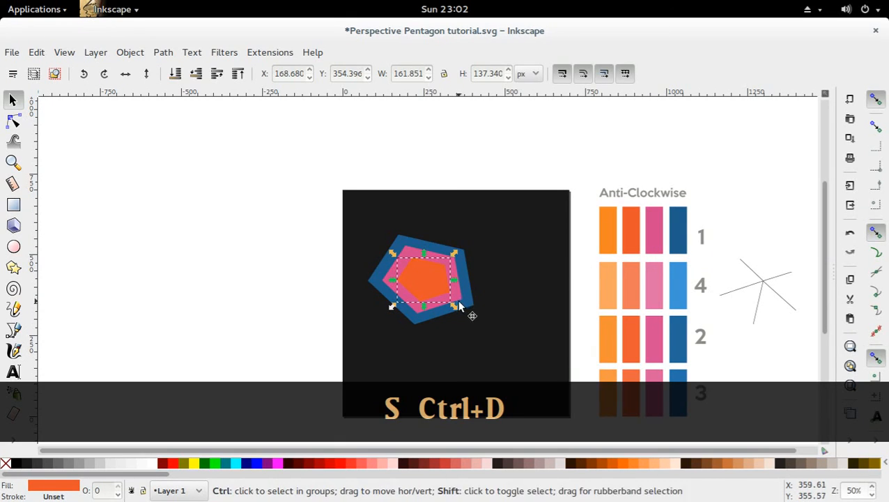
pyautogui.moveTo(454, 307); pyautogui.dragTo(439, 308)
pyautogui.press('d')
pyautogui.click(607, 240)
pyautogui.press('s')
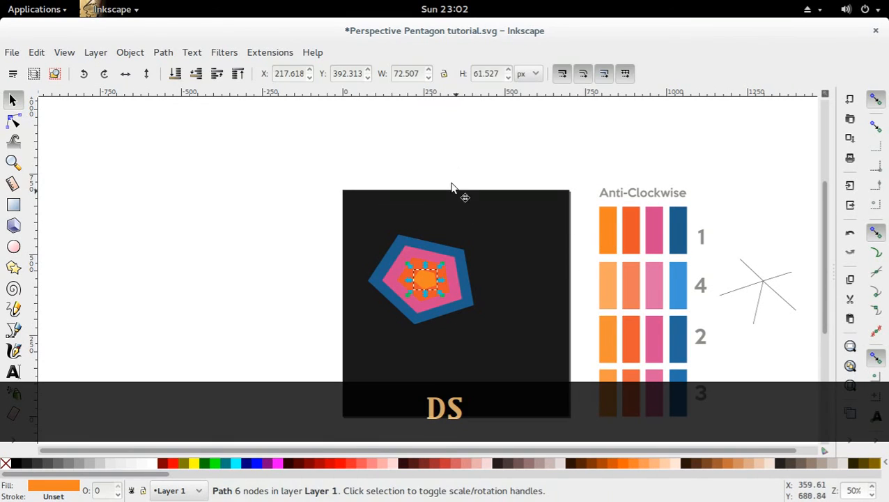
pyautogui.click(453, 185)
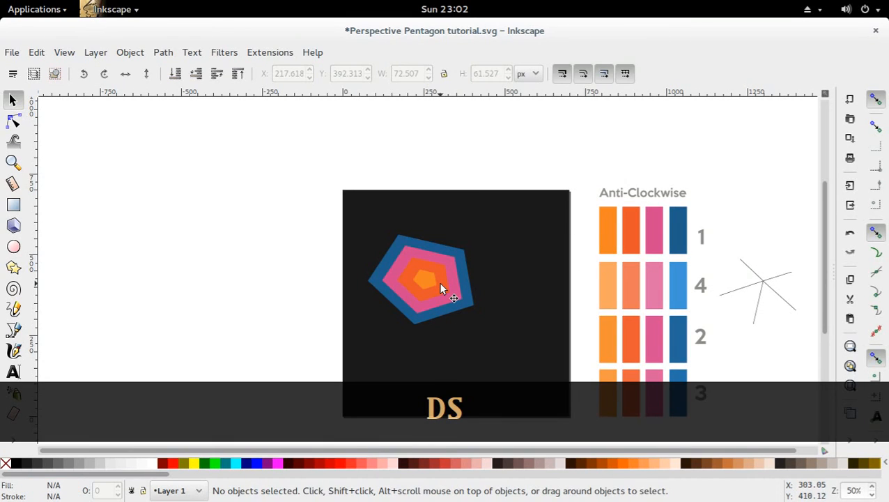
# Place the grouped construction lines above the pentagons and scale them to about 381 by 326 px, aligned with the blue pentagon's corners
pyautogui.click(759, 291)
pyautogui.moveTo(762, 289); pyautogui.dragTo(422, 273)
pyautogui.click(235, 73)
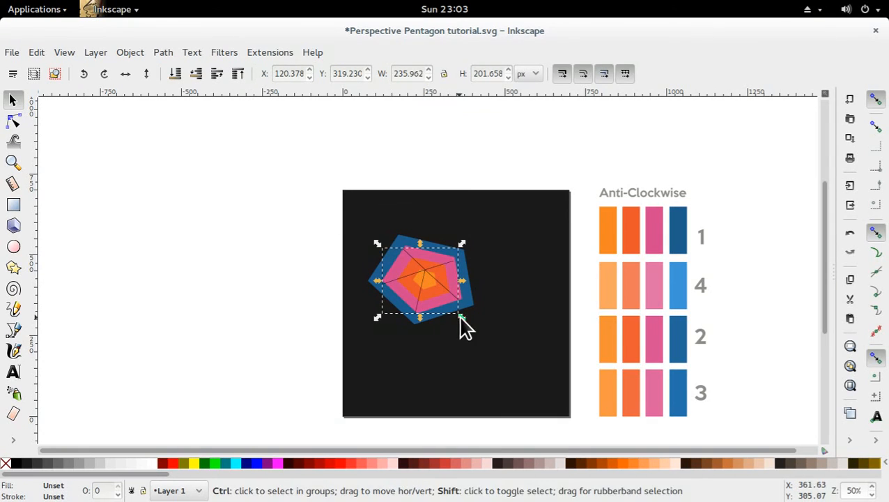
pyautogui.moveTo(461, 317); pyautogui.dragTo(481, 348)
pyautogui.moveTo(456, 292); pyautogui.dragTo(454, 285)
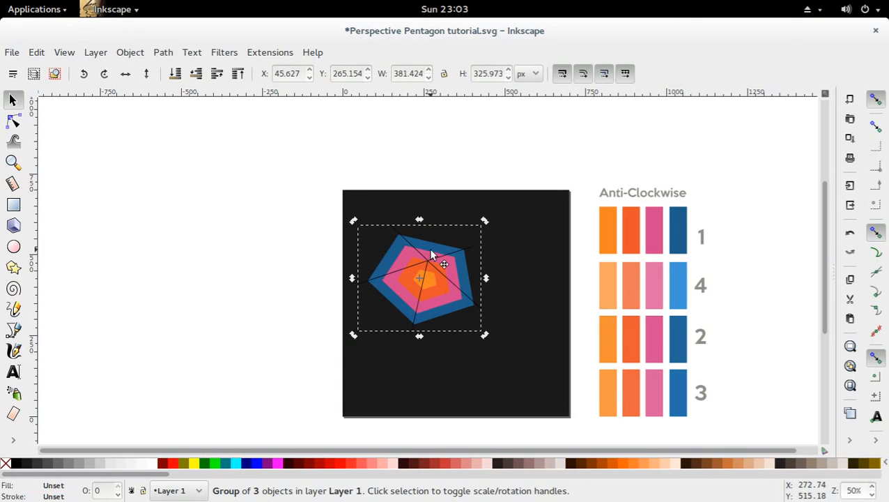
# Move the pink, red-orange and light orange pentagons upward so their corners sit on the construction lines
pyautogui.keyDown('ctrl'); pyautogui.click(433, 255); pyautogui.keyUp('ctrl')
pyautogui.moveTo(436, 303); pyautogui.dragTo(459, 296)
pyautogui.hotkey('ctrl', 'z')
pyautogui.click(432, 286)
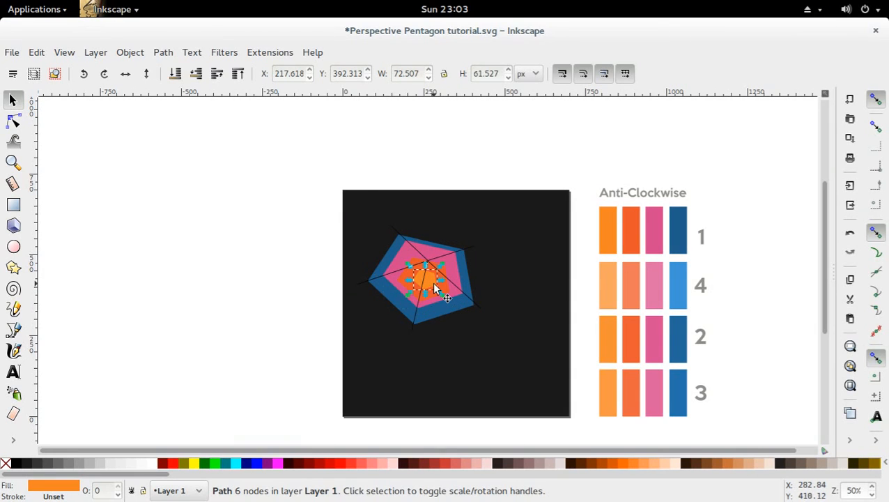
pyautogui.click(434, 294)
pyautogui.moveTo(434, 294); pyautogui.dragTo(432, 268)
pyautogui.click(453, 176)
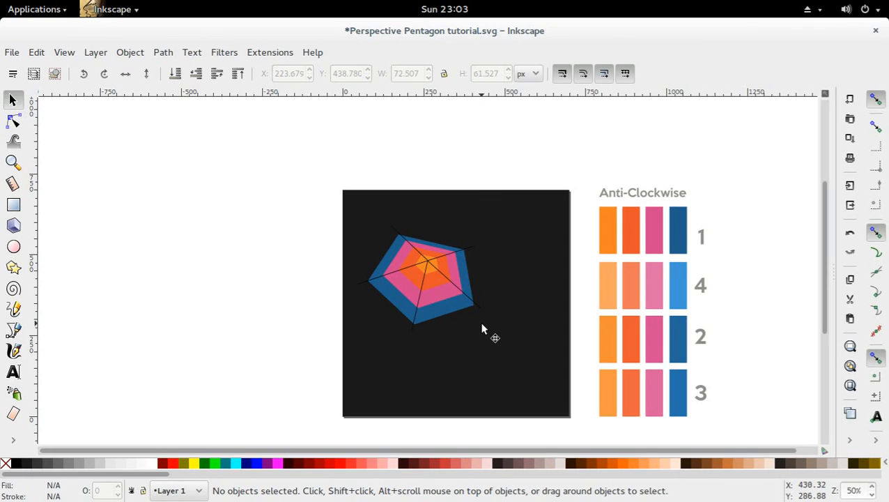
# Move the construction line group off the artwork to the far side of the palette and save the document
pyautogui.click(446, 280)
pyautogui.moveTo(446, 280); pyautogui.dragTo(777, 294)
pyautogui.click(392, 140)
pyautogui.hotkey('ctrl', 's')
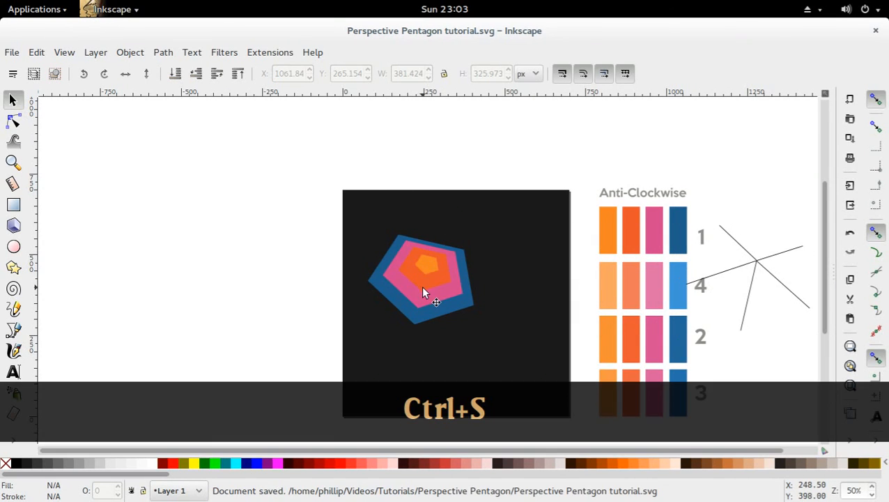
# Duplicate the smallest light orange pentagon and fill the copy with black
pyautogui.click(428, 279)
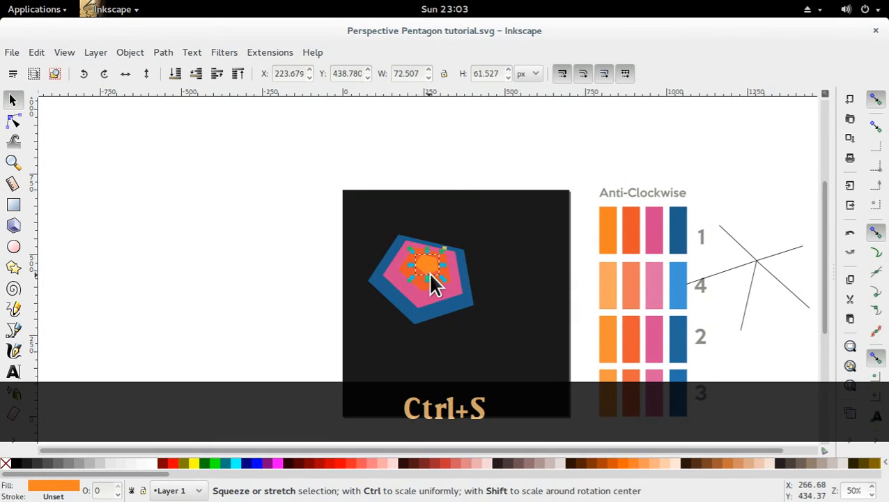
pyautogui.hotkey('ctrl', 'd')
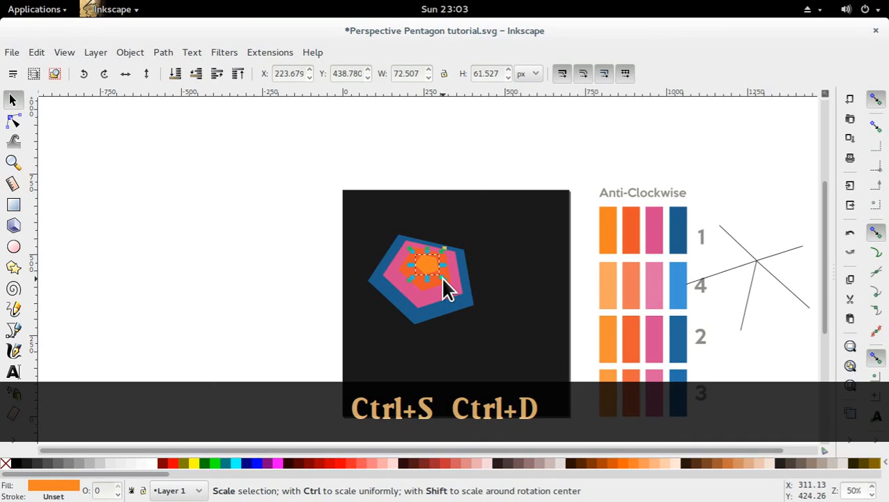
pyautogui.press('d')
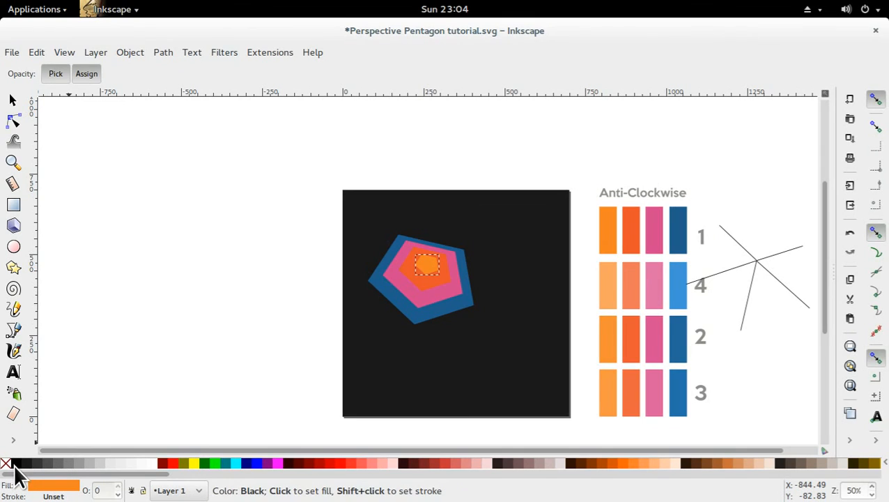
pyautogui.click(14, 465)
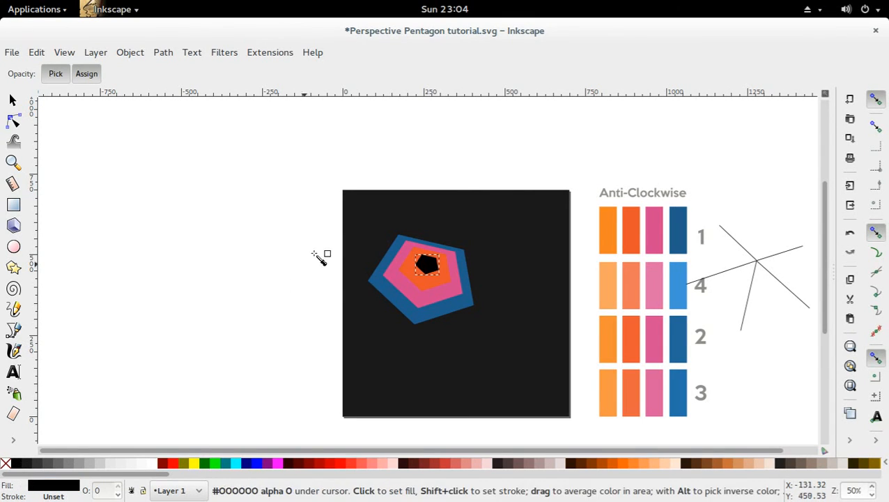
# Lower the black copy one step behind the light orange pentagon and blur it by 6.7%
pyautogui.press('d')
pyautogui.click(196, 74)
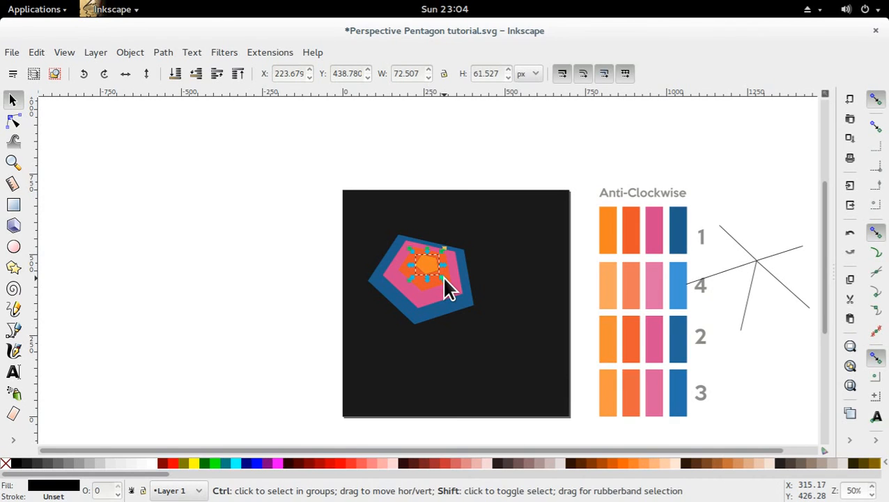
pyautogui.hotkey('ctrl', 'shift', 'f')
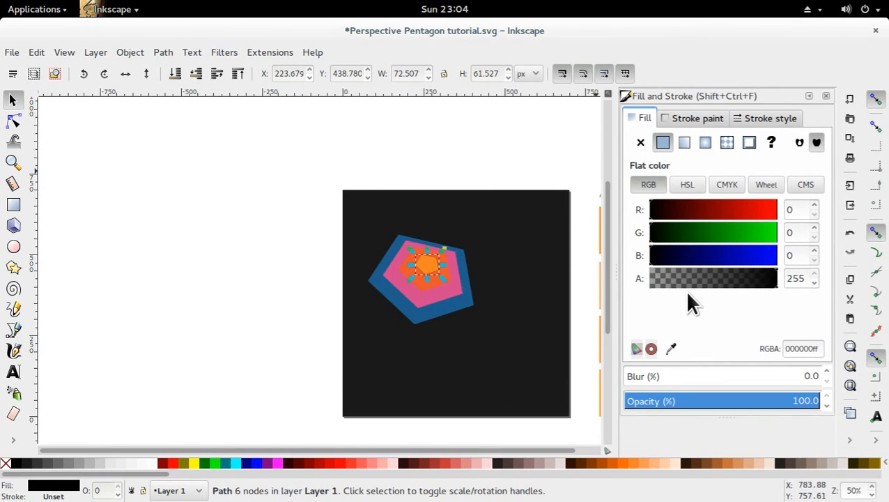
pyautogui.moveTo(627, 379); pyautogui.dragTo(638, 378)
pyautogui.click(421, 143)
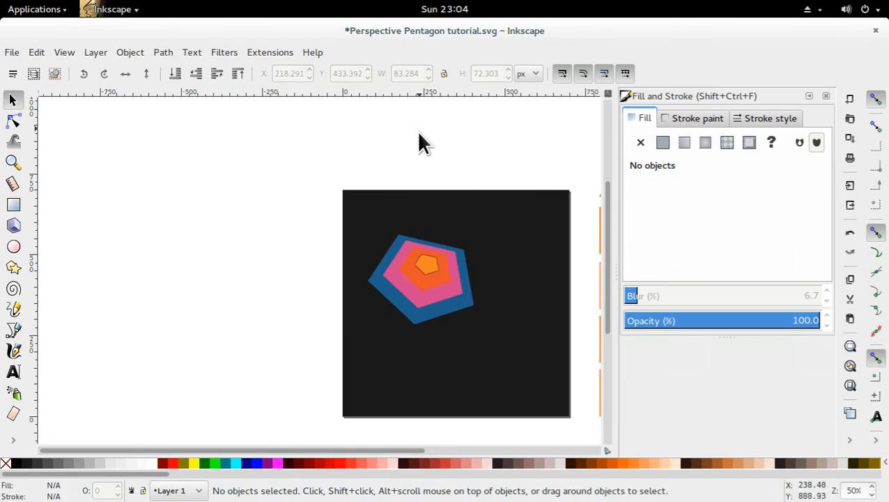
# Duplicate the red-orange pentagon, lower the copy beneath the light orange shape's shadow, and turn it into a black shadow with 5% blur
pyautogui.click(411, 284)
pyautogui.hotkey('ctrl', 'd')
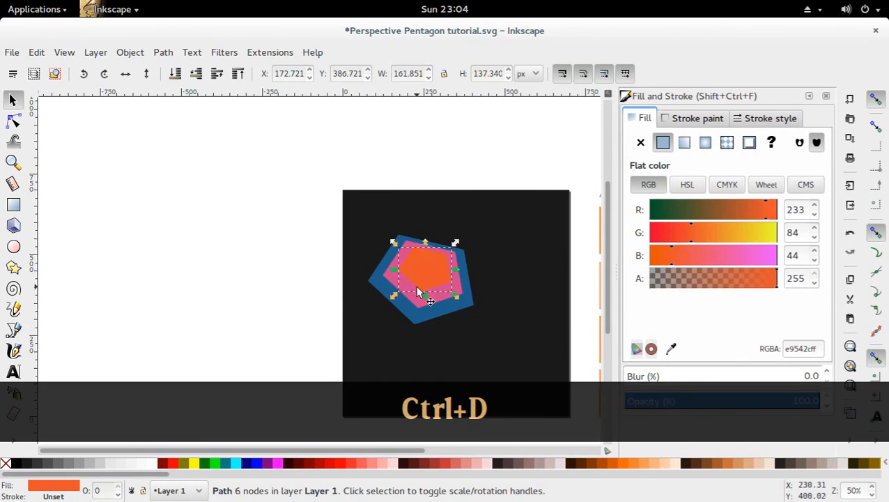
pyautogui.click(196, 74)
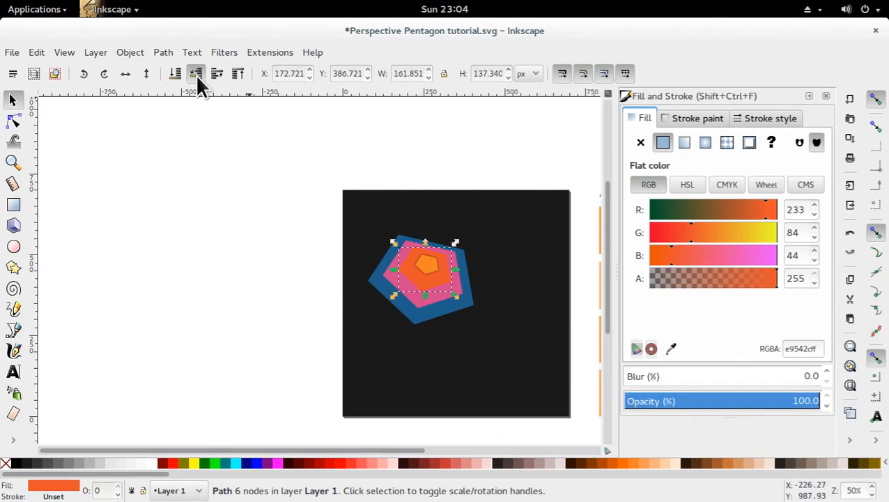
pyautogui.click(26, 464)
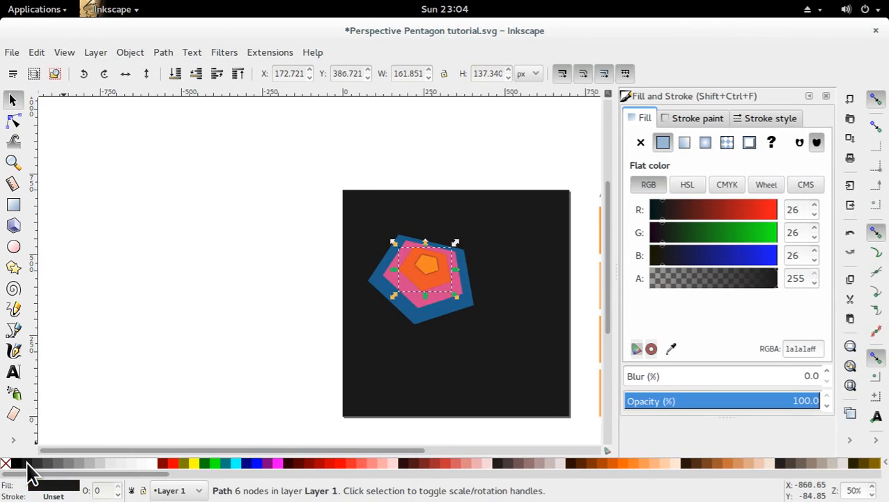
pyautogui.click(17, 464)
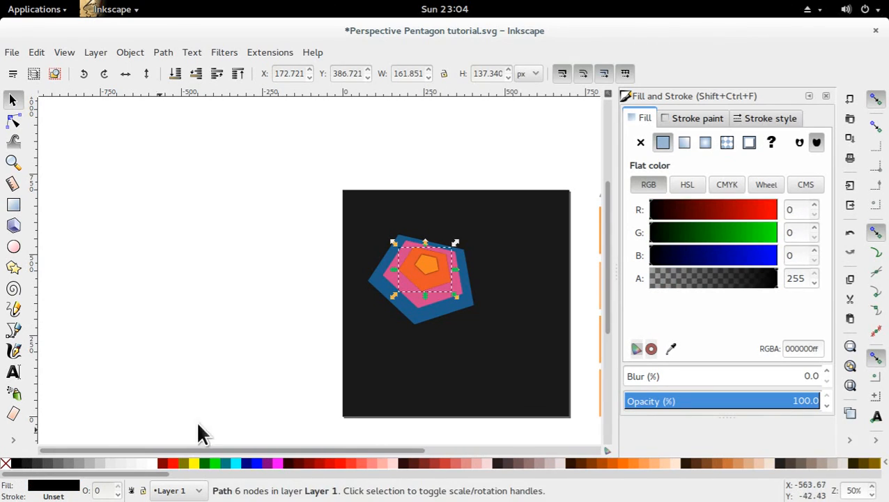
pyautogui.moveTo(624, 377); pyautogui.dragTo(634, 376)
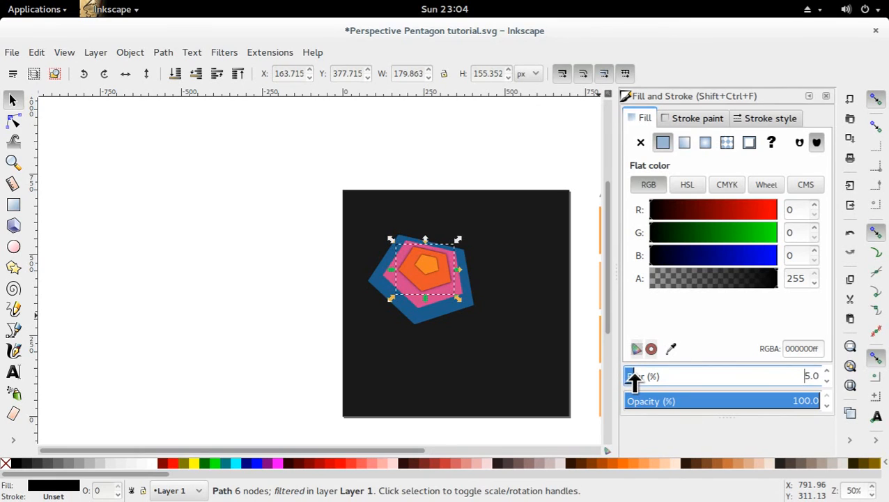
# Duplicate the pink pentagon, lower the copy behind the red-orange one's shadow, and make it a black shadow with 5% blur
pyautogui.click(432, 305)
pyautogui.hotkey('ctrl', 'd')
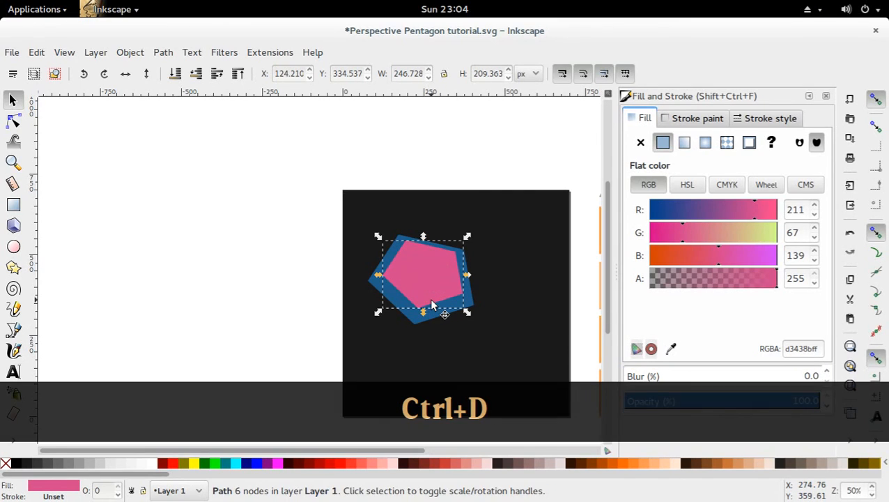
pyautogui.click(196, 74)
pyautogui.click(196, 74)
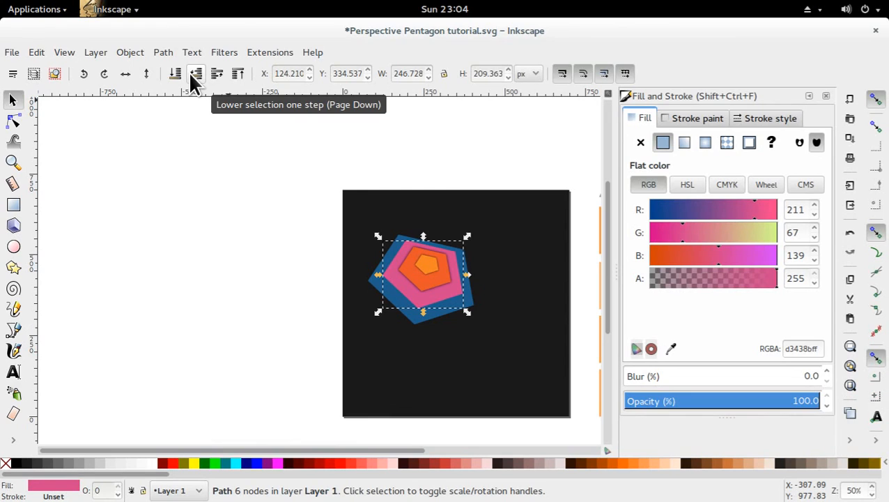
pyautogui.click(21, 465)
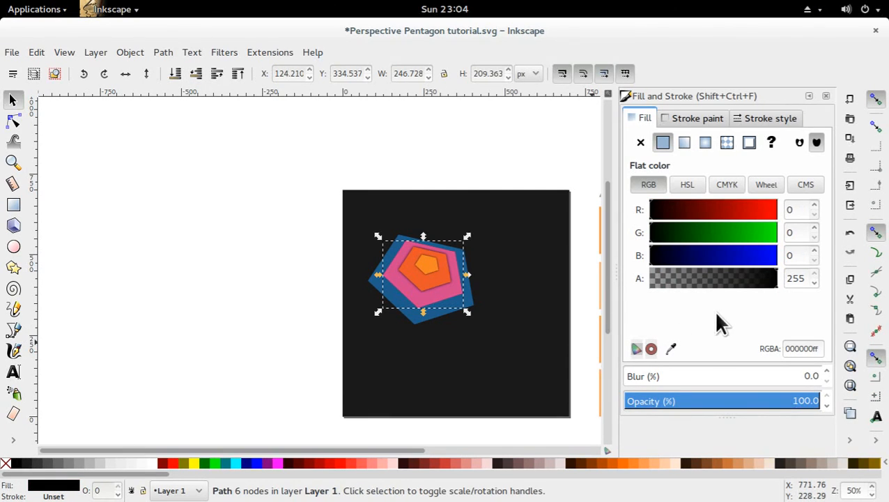
pyautogui.moveTo(632, 379); pyautogui.dragTo(633, 377)
pyautogui.click(322, 346)
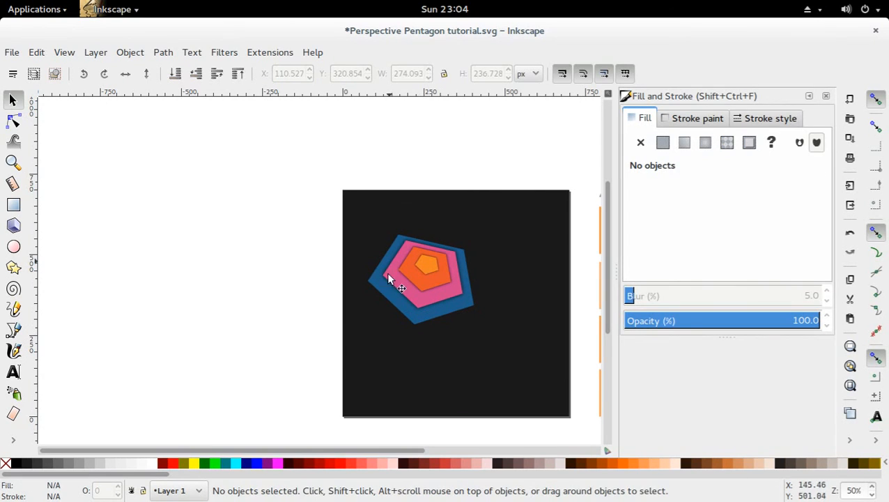
pyautogui.click(432, 308)
pyautogui.click(439, 299)
pyautogui.click(440, 284)
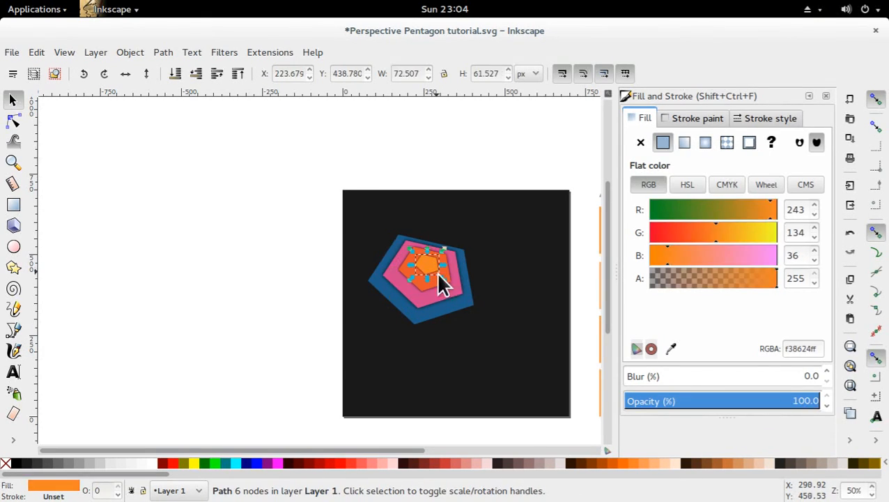
pyautogui.click(440, 316)
pyautogui.click(434, 282)
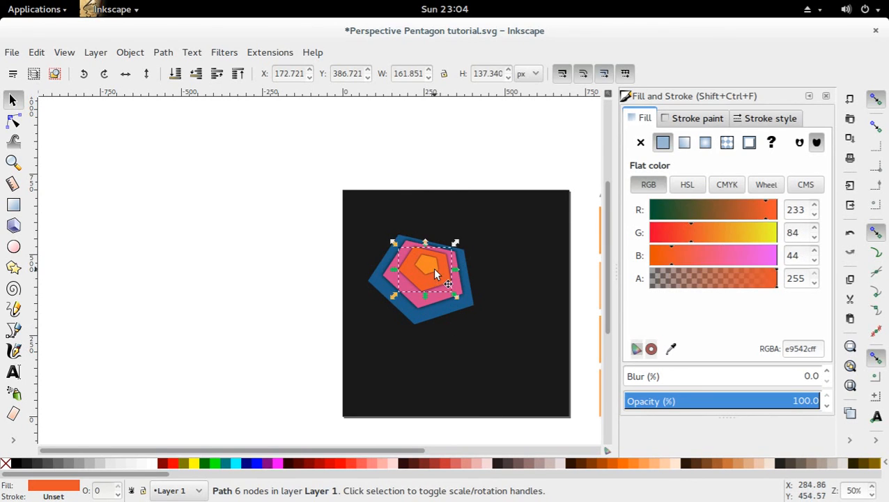
pyautogui.click(432, 268)
pyautogui.click(411, 184)
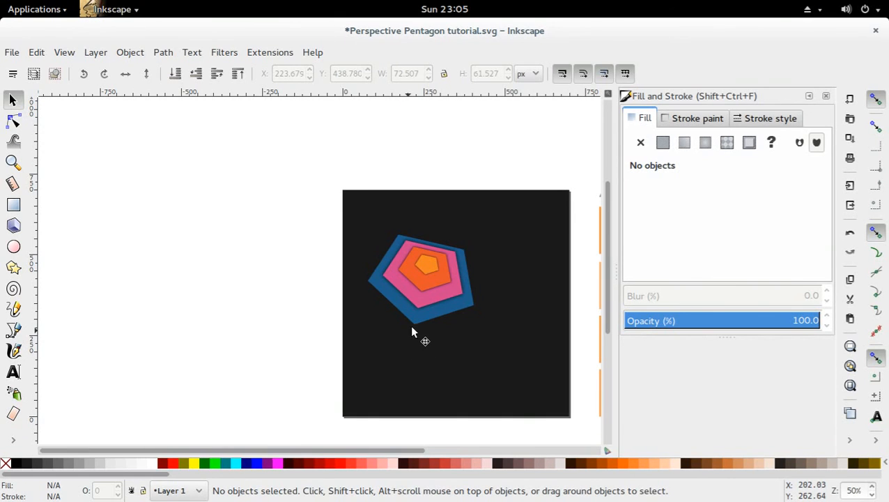
# Move the construction line group slightly up and away from the palette
pyautogui.moveTo(466, 289); pyautogui.dragTo(262, 267)
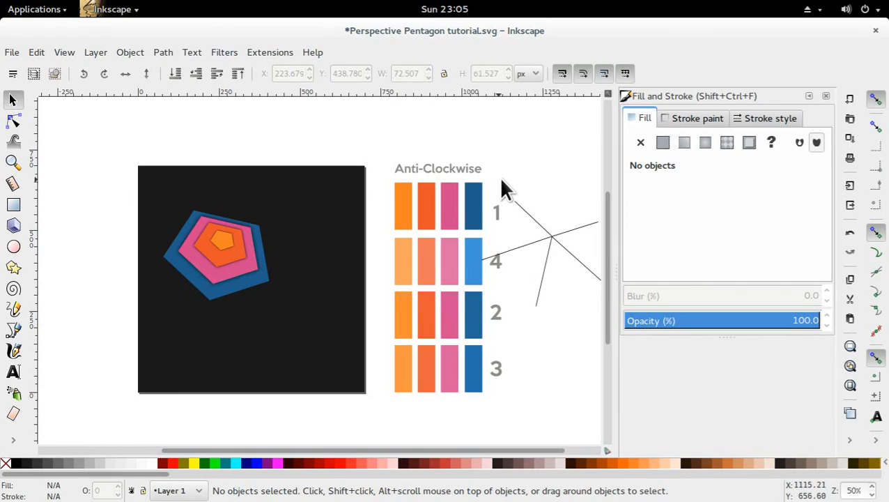
pyautogui.moveTo(544, 273); pyautogui.dragTo(558, 254)
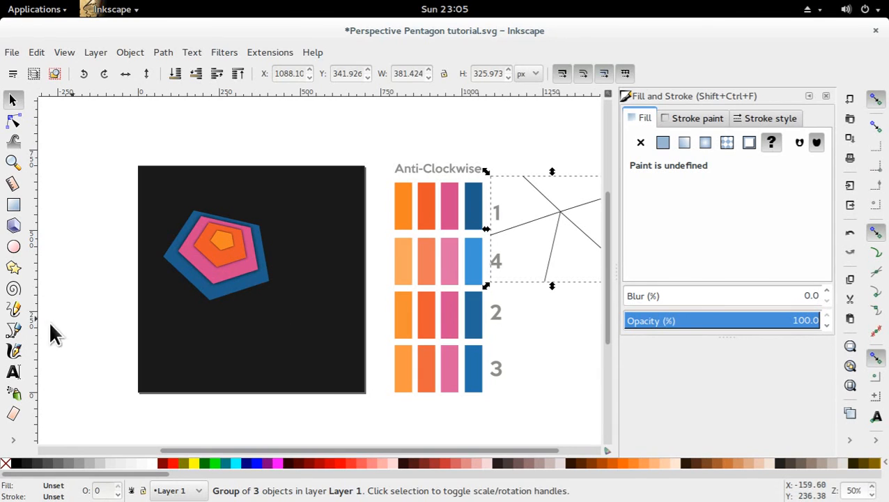
# Draw a closed triangular path with the Bezier tool from the blue pentagon's lowest corner to the centre and its lower-right corner
pyautogui.click(13, 330)
pyautogui.click(210, 301)
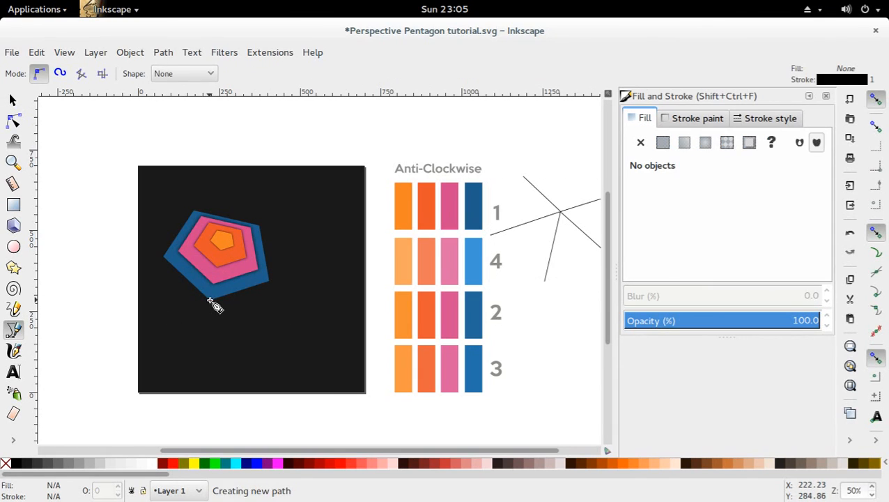
pyautogui.click(224, 239)
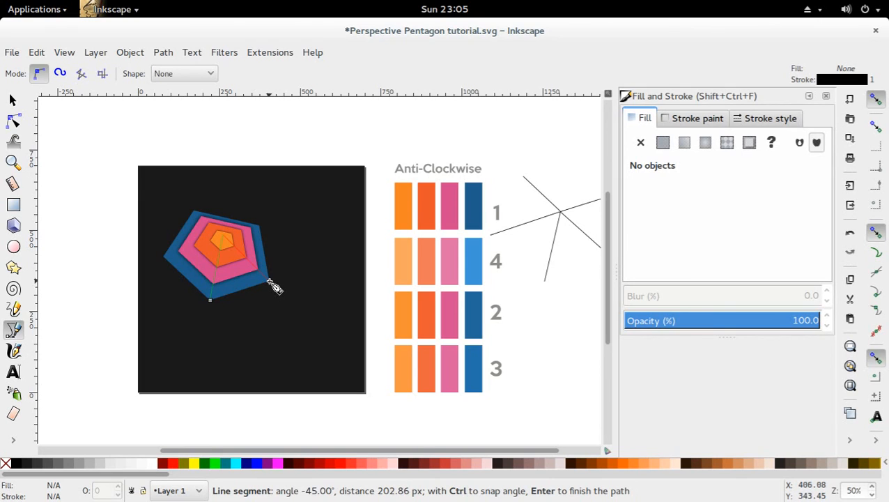
pyautogui.click(270, 278)
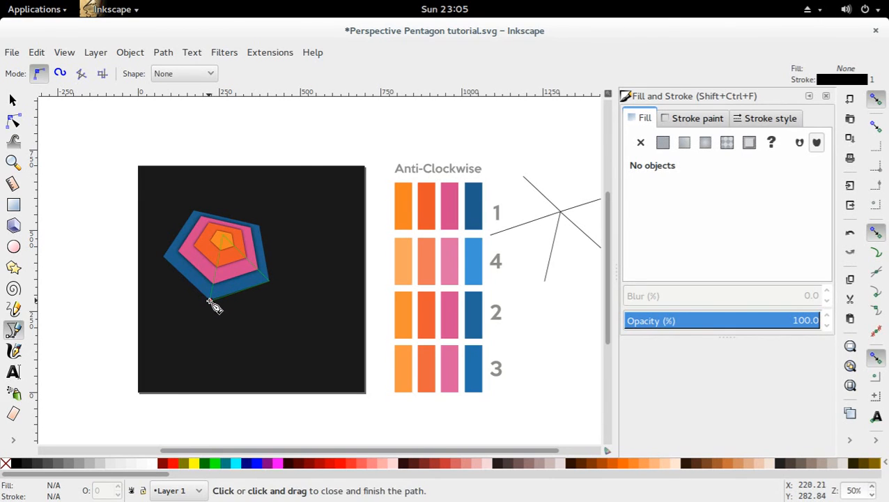
pyautogui.click(214, 304)
# Delete the extra node at the triangle's lowest corner and straighten the segment along the blue pentagon's edge
pyautogui.press('s')
pyautogui.doubleClick(220, 300)
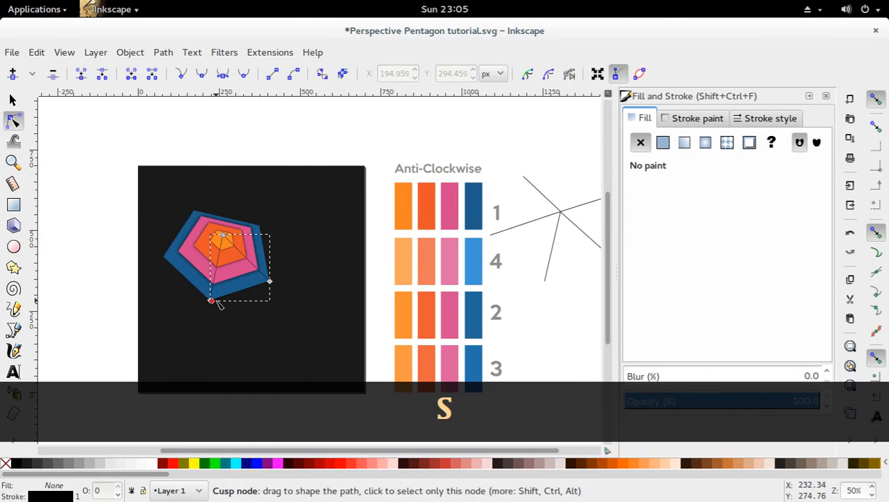
pyautogui.moveTo(218, 303); pyautogui.dragTo(219, 304)
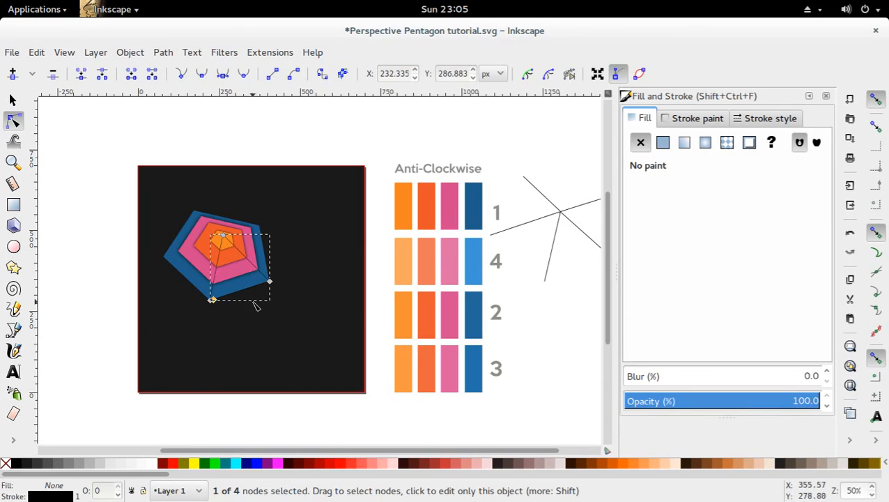
pyautogui.press('Delete')
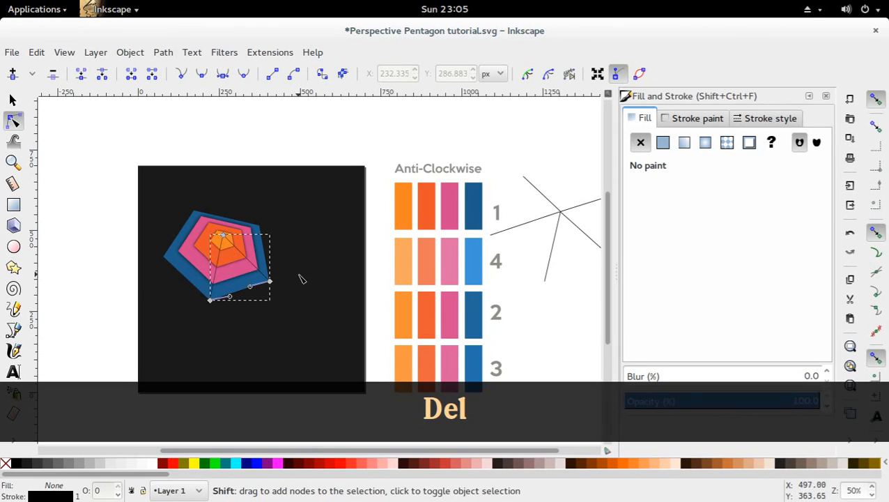
pyautogui.moveTo(301, 279); pyautogui.dragTo(189, 341)
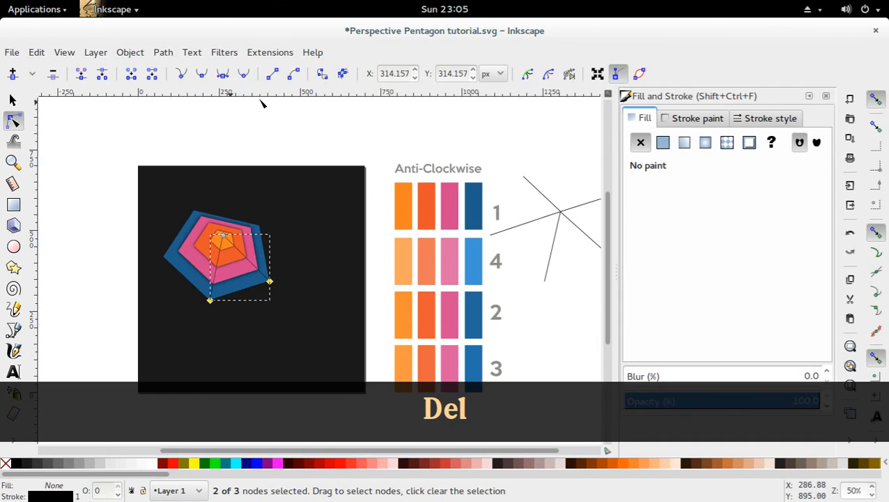
pyautogui.click(69, 170)
pyautogui.click(112, 310)
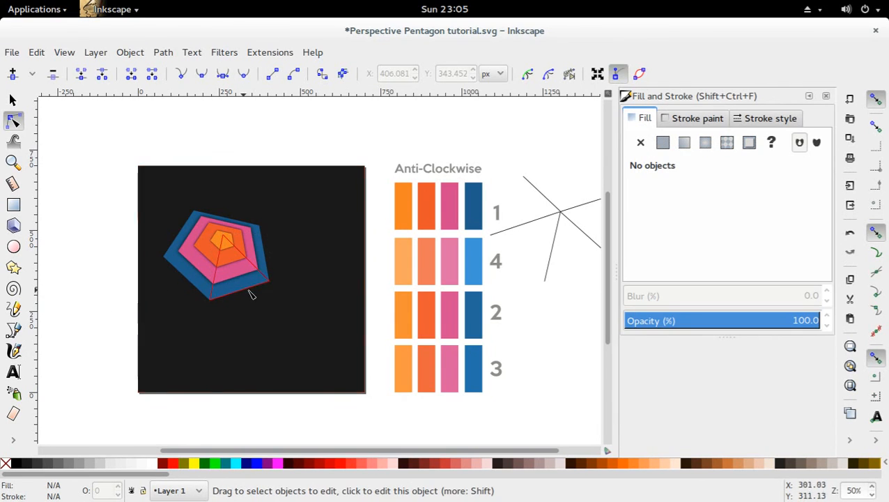
# Duplicate the blue pentagon, lower the copy one step beneath the triangle, and intersect the two into a blue triangular section
pyautogui.click(181, 268)
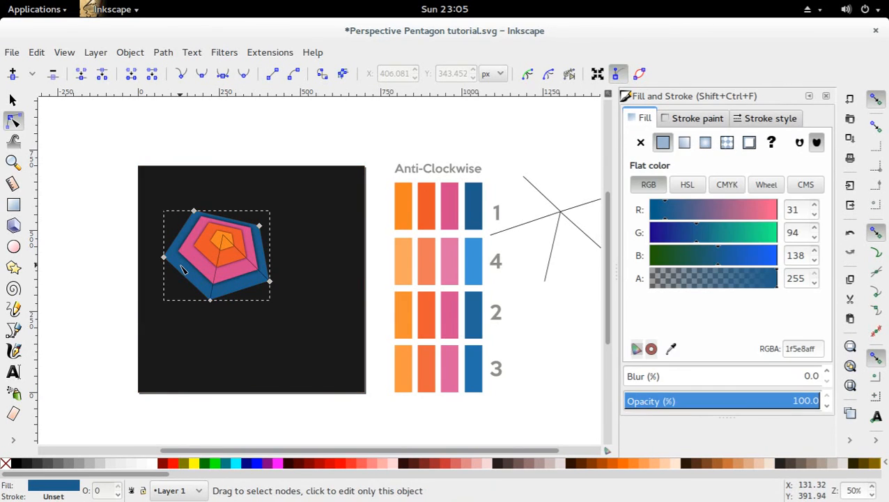
pyautogui.press('s')
pyautogui.hotkey('ctrl', 'd')
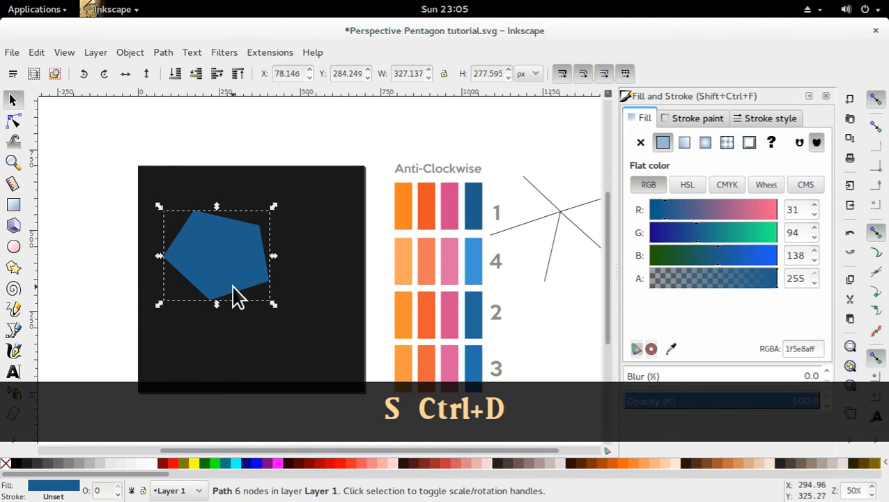
pyautogui.click(197, 73)
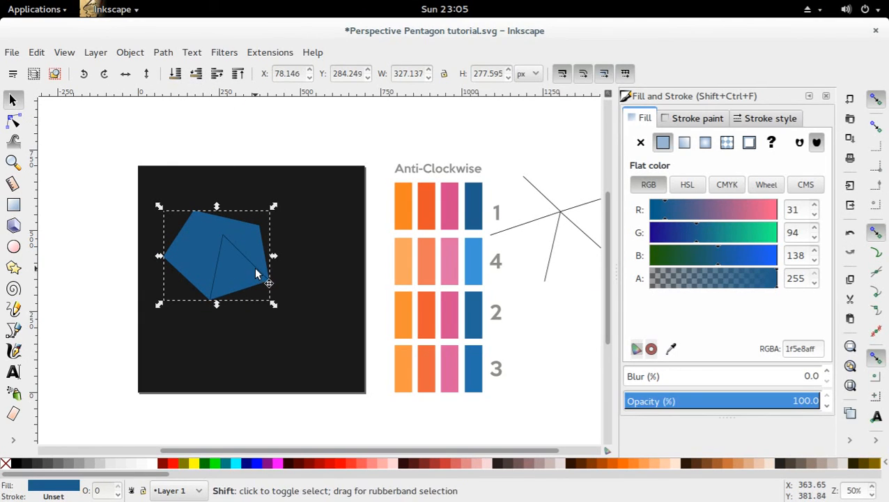
pyautogui.keyDown('shift'); pyautogui.click(255, 273); pyautogui.keyUp('shift')
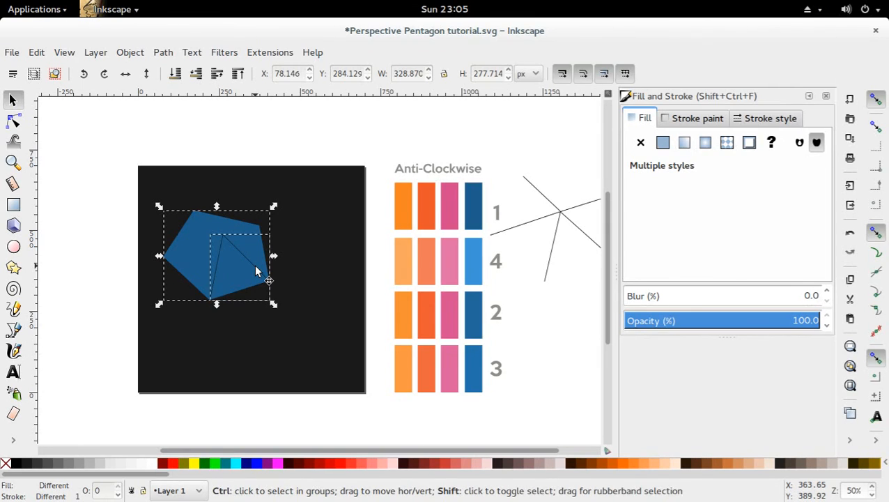
pyautogui.hotkey('ctrl', 'shift', '8')
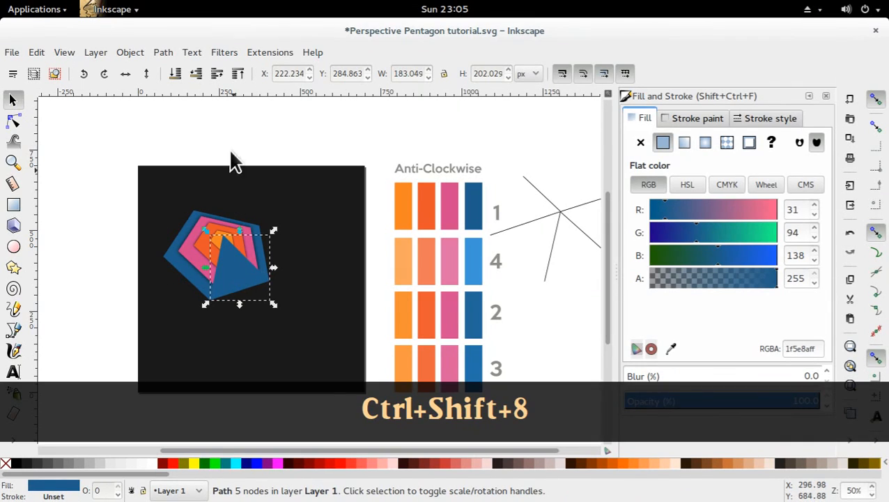
pyautogui.click(167, 53)
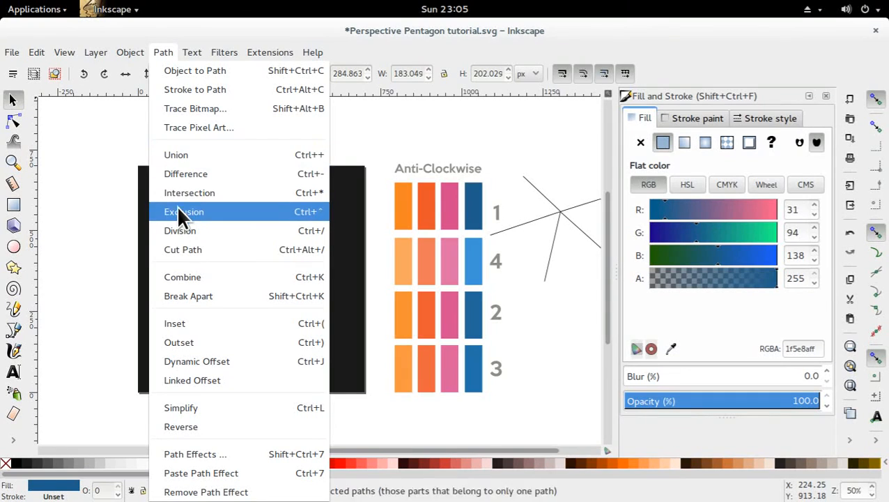
pyautogui.click(212, 193)
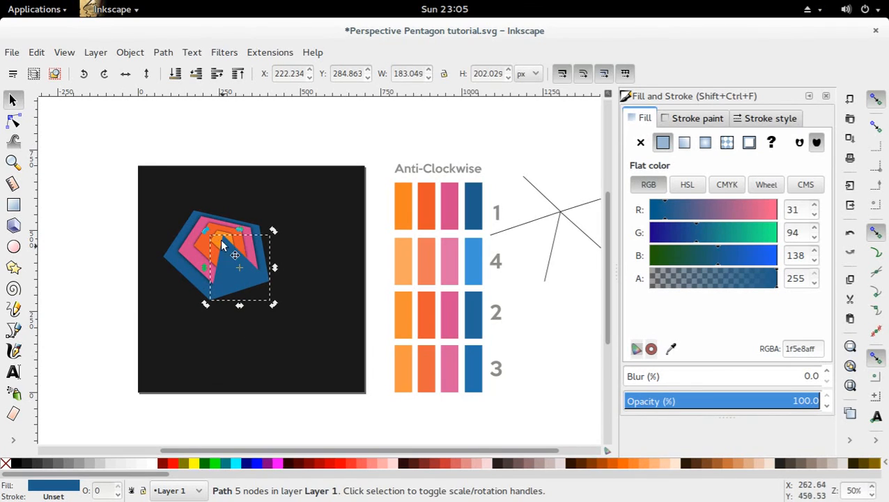
# Lower the blue triangular section behind the pink pentagon and fill it with the blue from palette row 2 (#23699b)
pyautogui.click(196, 74)
pyautogui.click(196, 73)
pyautogui.click(196, 73)
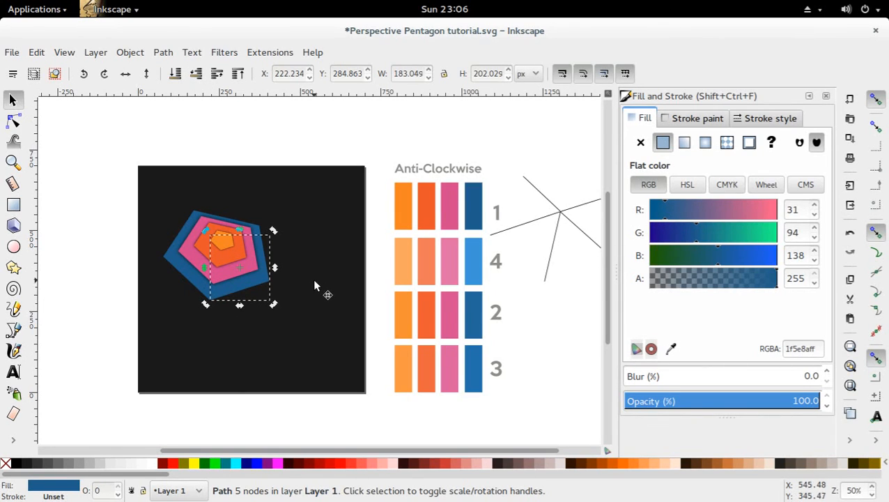
pyautogui.press('d')
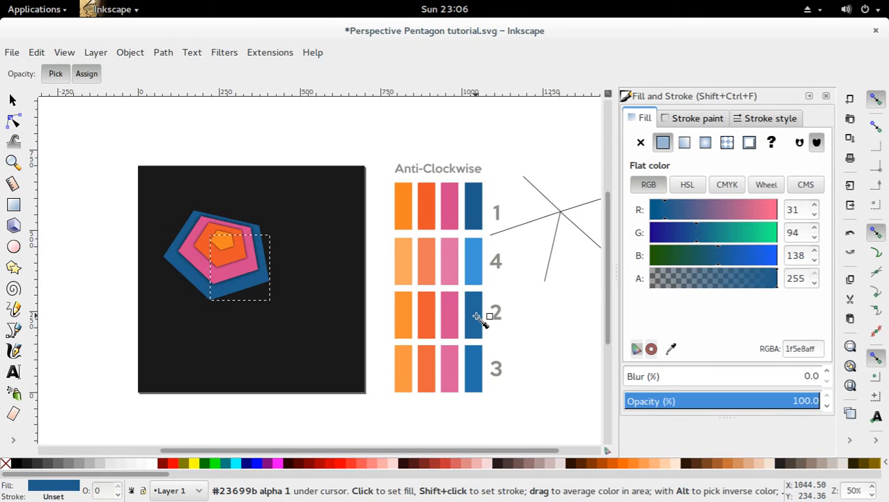
pyautogui.click(477, 318)
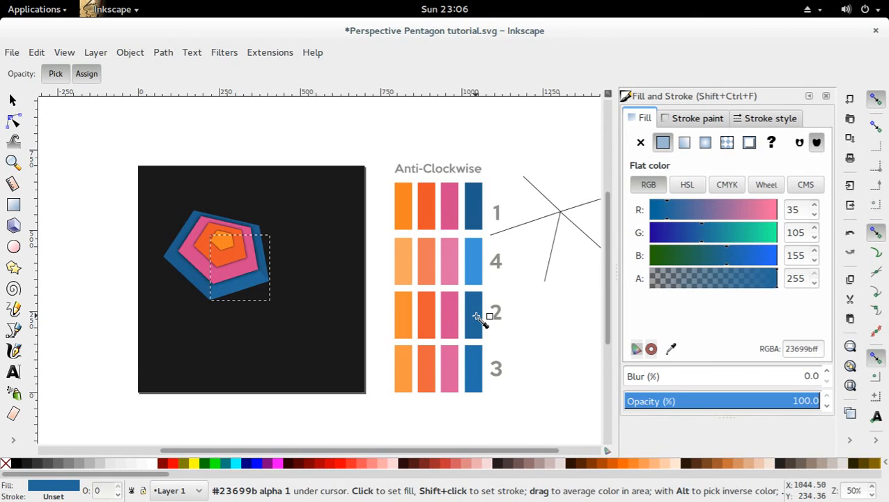
# Duplicate the blue triangular section and the pink pentagon, and intersect the two copies into a section the size of the pink pentagon
pyautogui.press('d')
pyautogui.click(72, 302)
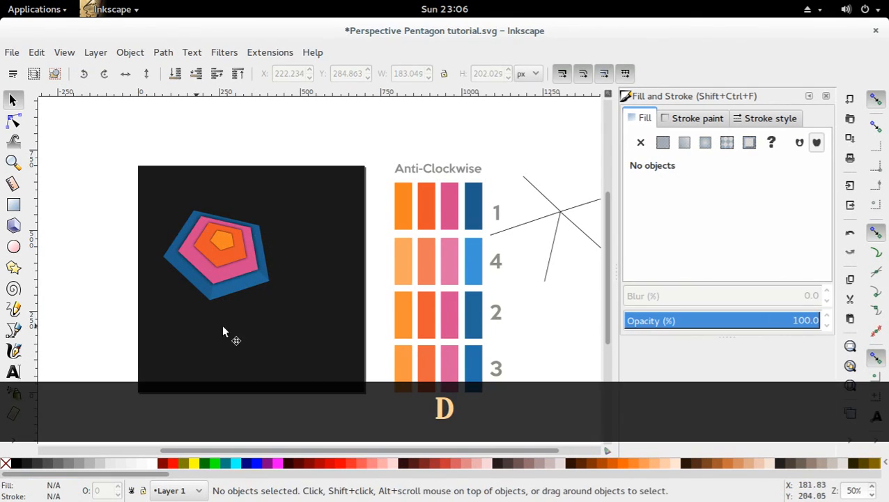
pyautogui.click(226, 275)
pyautogui.click(234, 289)
pyautogui.click(231, 271)
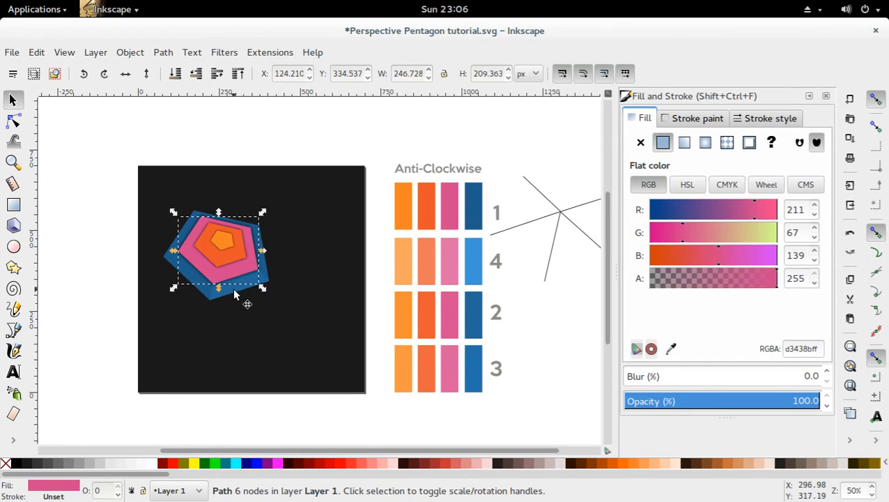
pyautogui.click(233, 288)
pyautogui.hotkey('ctrl', 'd')
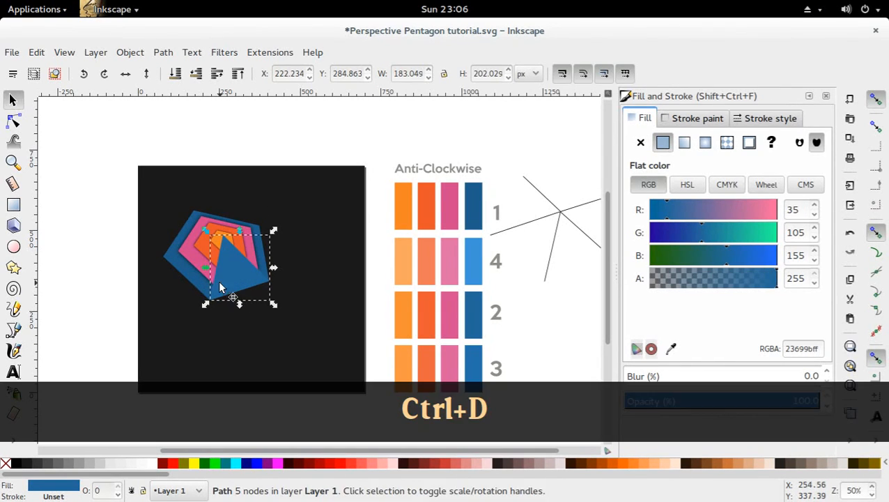
pyautogui.click(200, 266)
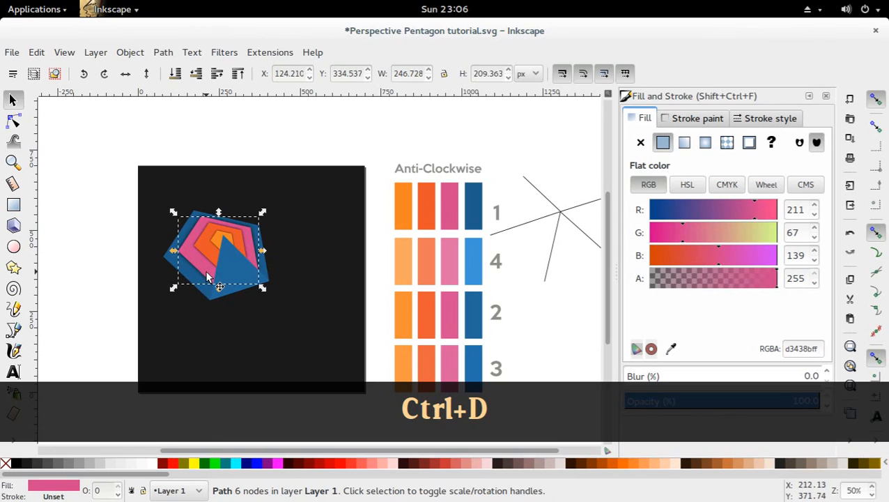
pyautogui.hotkey('ctrl', 'd')
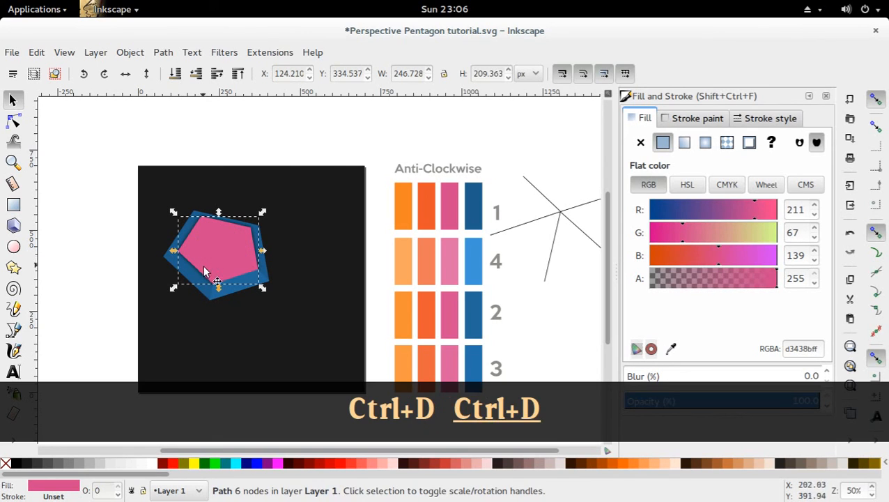
pyautogui.keyDown('shift'); pyautogui.click(237, 296); pyautogui.keyUp('shift')
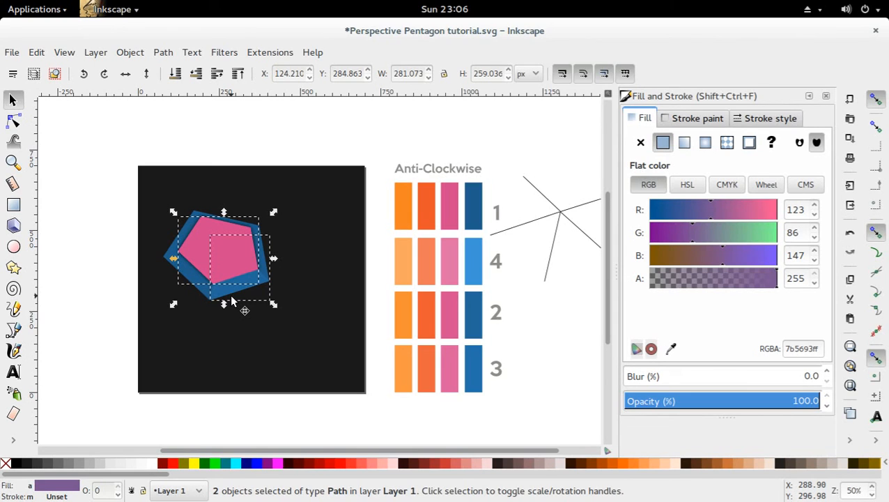
pyautogui.hotkey('ctrl', 'shift', '8')
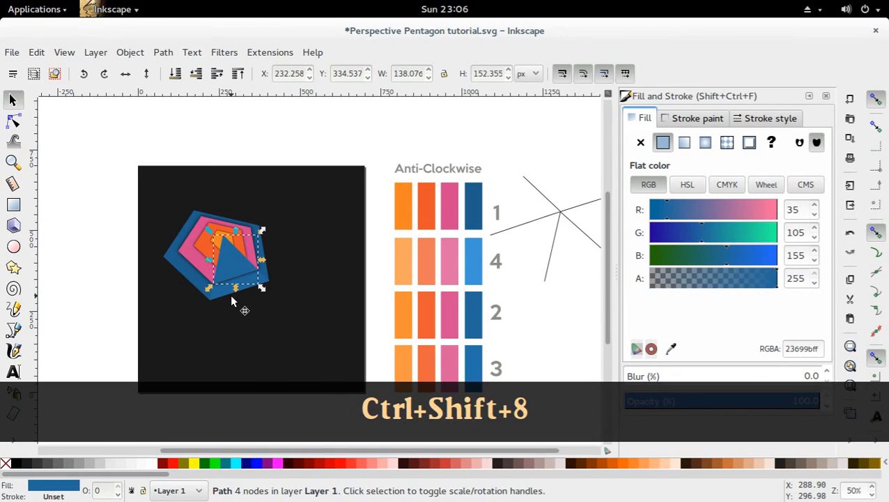
# Fill the new section with the pink from palette row 2 (#d54c92) and lower it behind the red-orange pentagon
pyautogui.press('d')
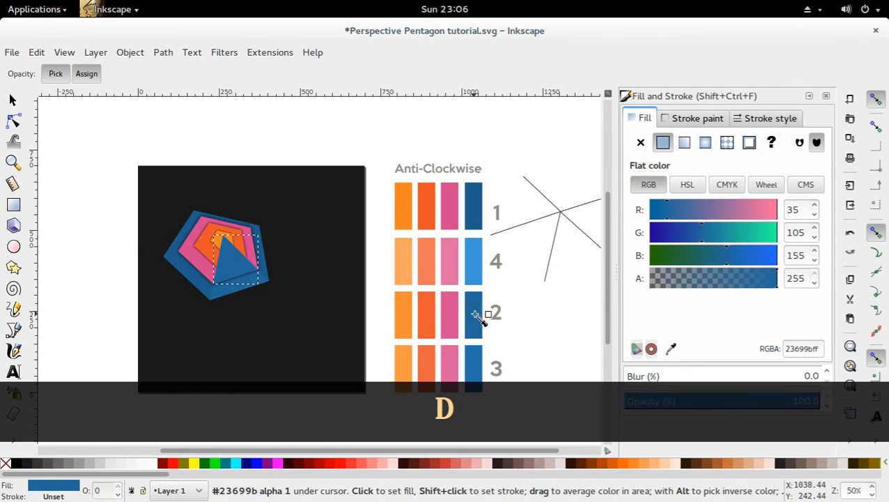
pyautogui.click(441, 315)
pyautogui.press('s')
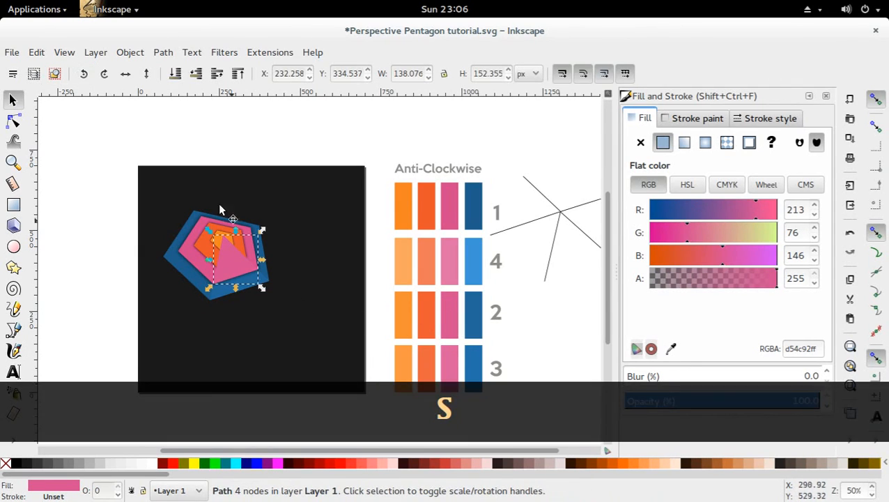
pyautogui.click(195, 74)
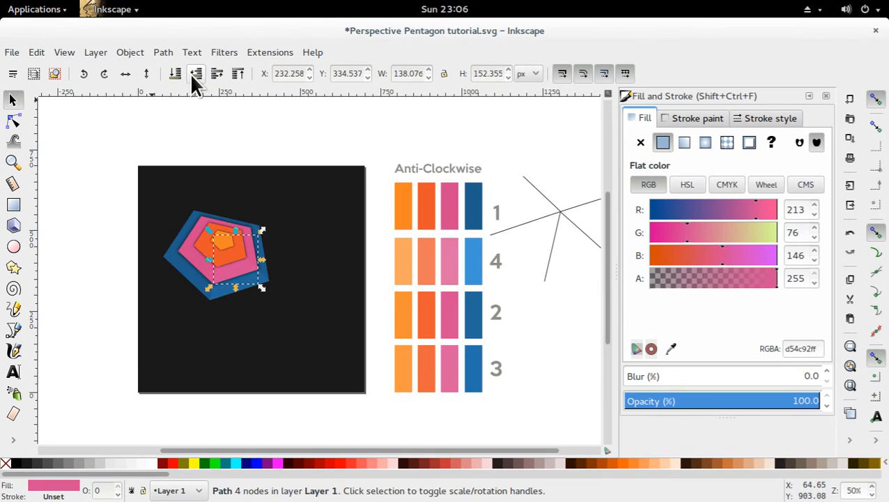
# Duplicate the pink triangular section and the red-orange pentagon, and intersect the copies into a section the size of the red-orange pentagon
pyautogui.click(242, 259)
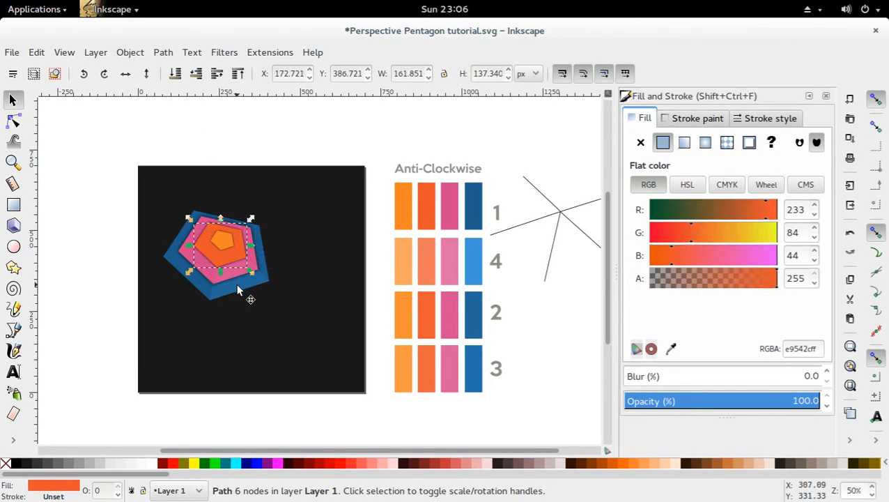
pyautogui.click(247, 295)
pyautogui.click(237, 277)
pyautogui.hotkey('ctrl', 'd')
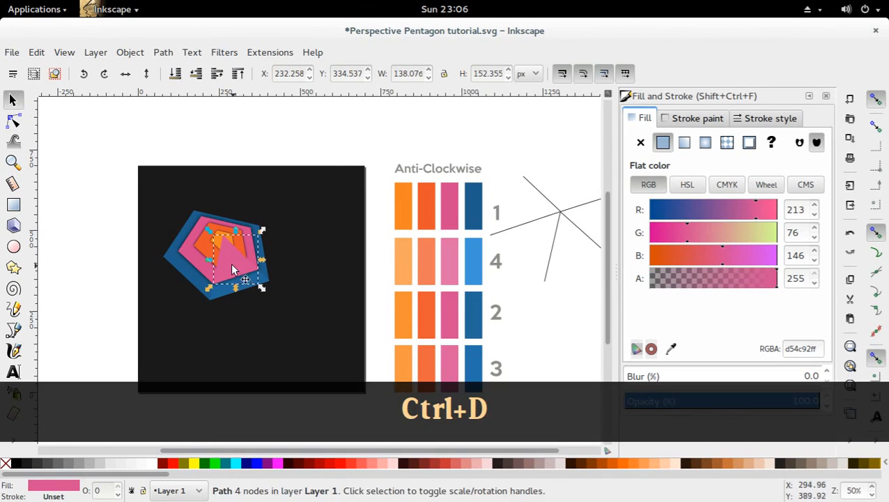
pyautogui.keyDown('ctrl'); pyautogui.click(202, 251); pyautogui.keyUp('ctrl')
pyautogui.hotkey('ctrl', 'd')
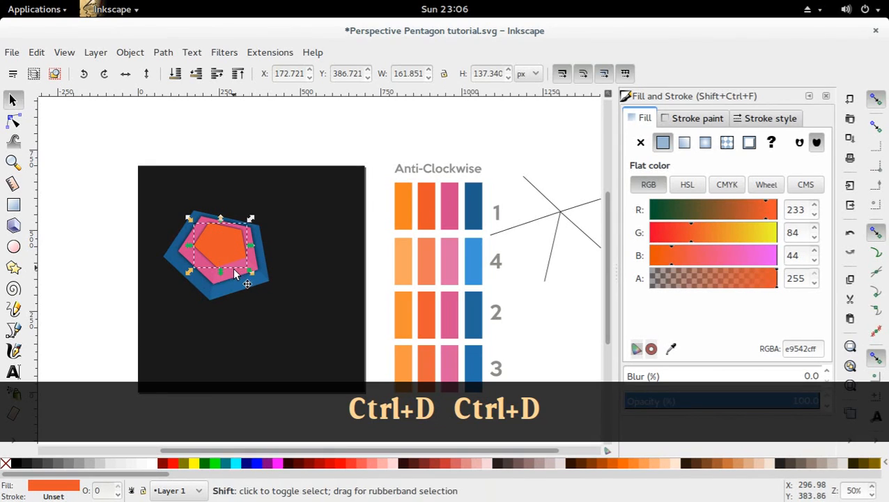
pyautogui.keyDown('shift'); pyautogui.click(234, 280); pyautogui.keyUp('shift')
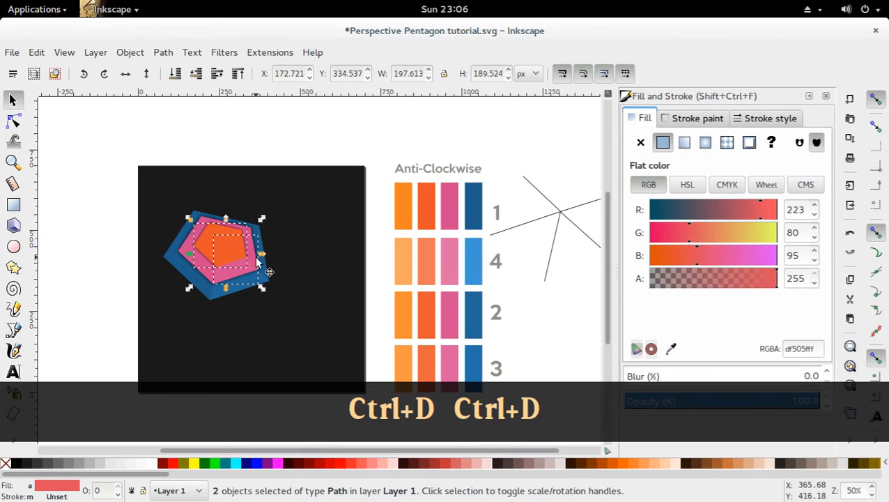
pyautogui.press('ctrl')
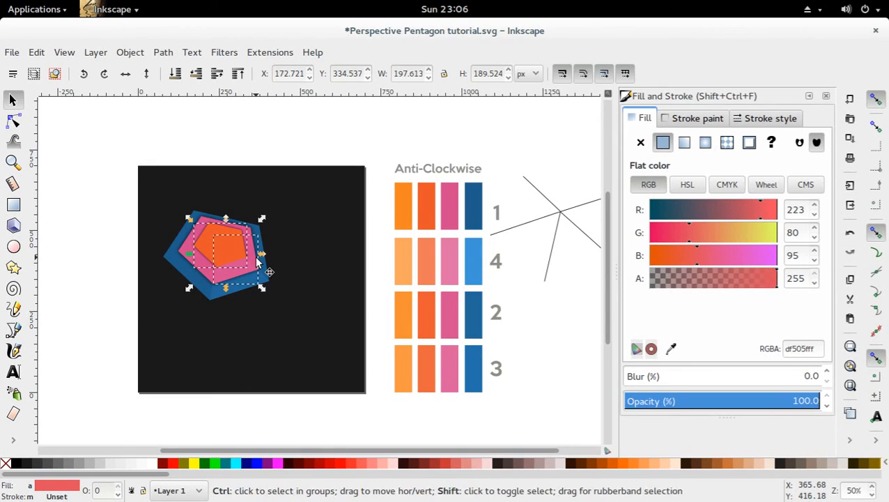
pyautogui.hotkey('ctrl', 'shift', '8')
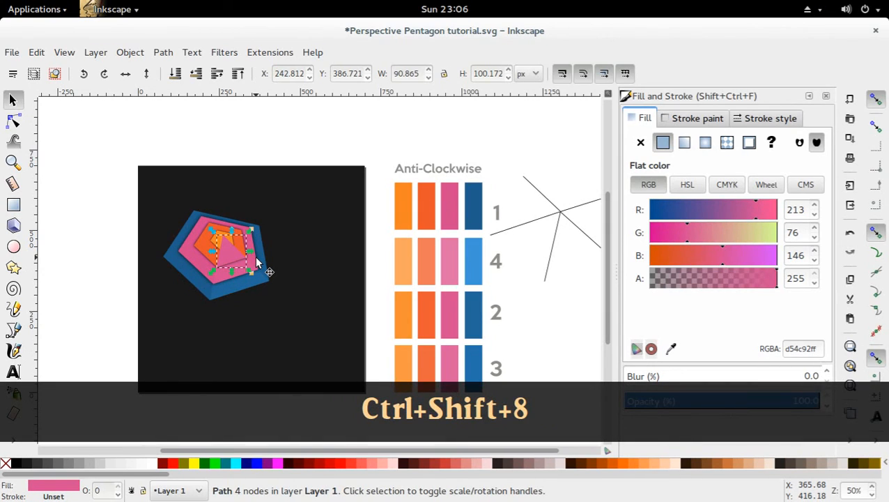
# Fill the new section with the red-orange from palette row 2 (#e95a33) and lower it behind the innermost orange pentagon
pyautogui.press('d')
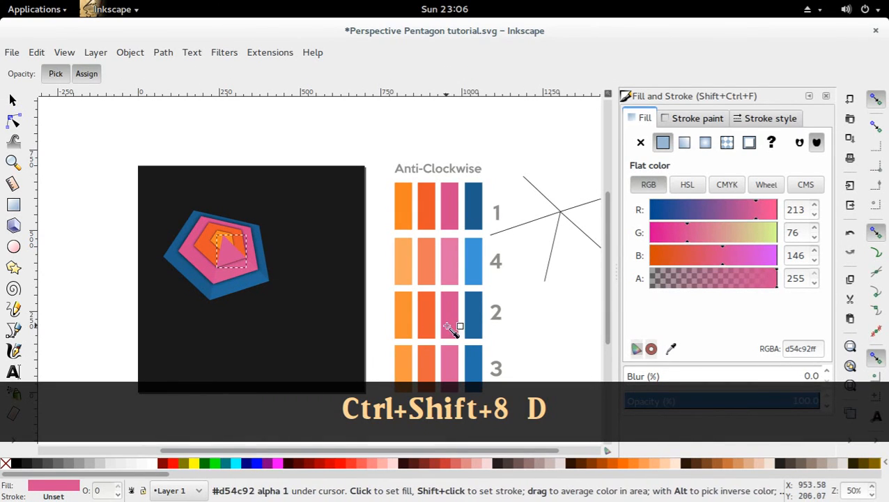
pyautogui.click(426, 314)
pyautogui.press('s')
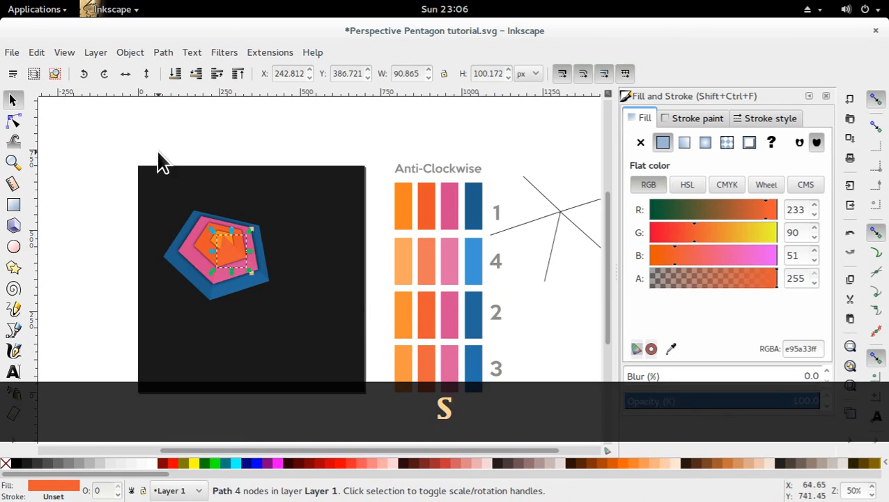
pyautogui.click(101, 248)
# Duplicate the innermost orange pentagon and the red-orange triangular section, and intersect the copies into an innermost section
pyautogui.click(225, 257)
pyautogui.click(225, 240)
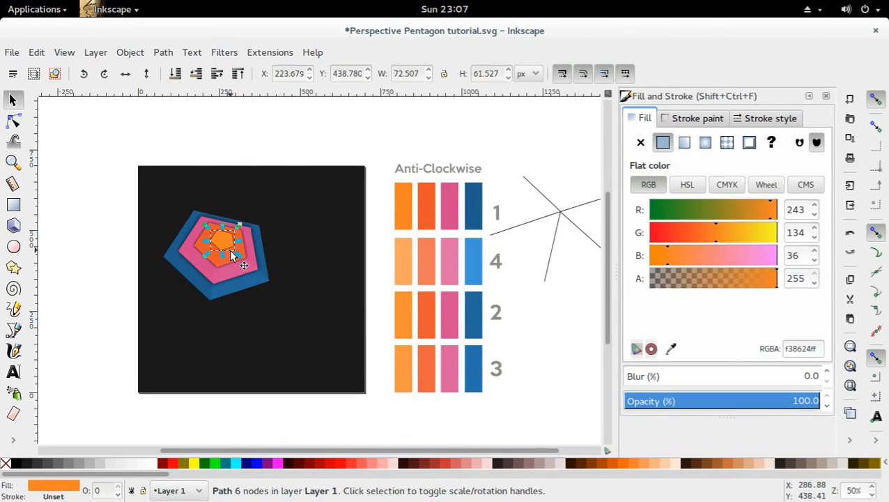
pyautogui.hotkey('ctrl', 'd')
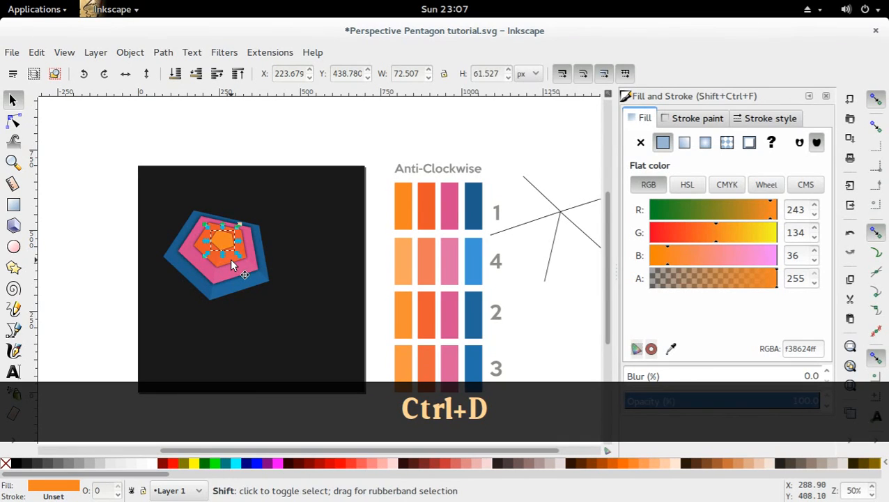
pyautogui.click(231, 262)
pyautogui.hotkey('ctrl', 'd')
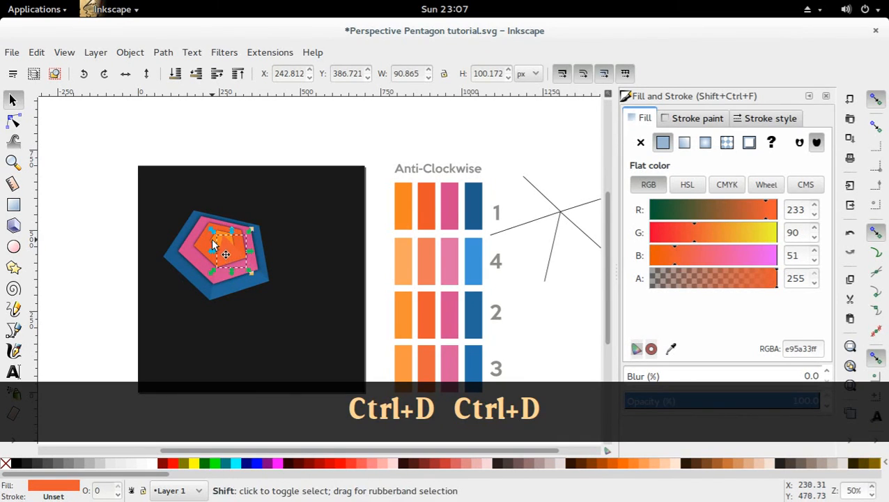
pyautogui.keyDown('shift'); pyautogui.click(214, 244); pyautogui.keyUp('shift')
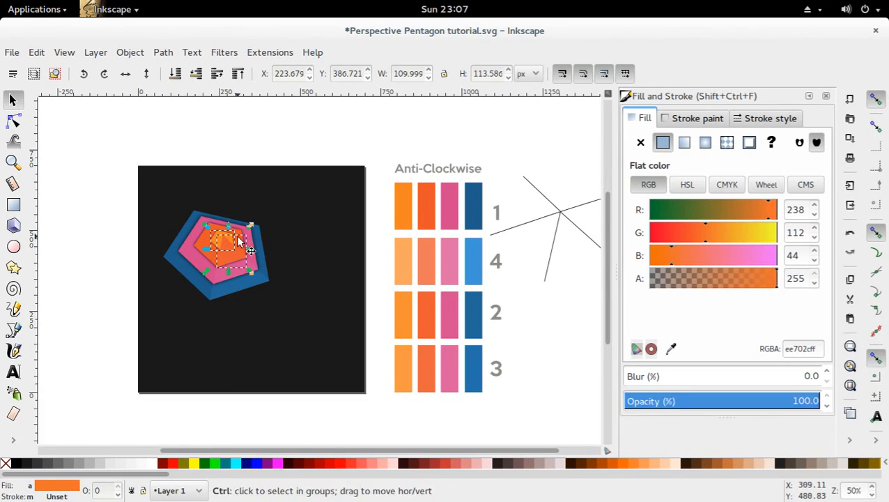
pyautogui.hotkey('ctrl', 'shift', '8')
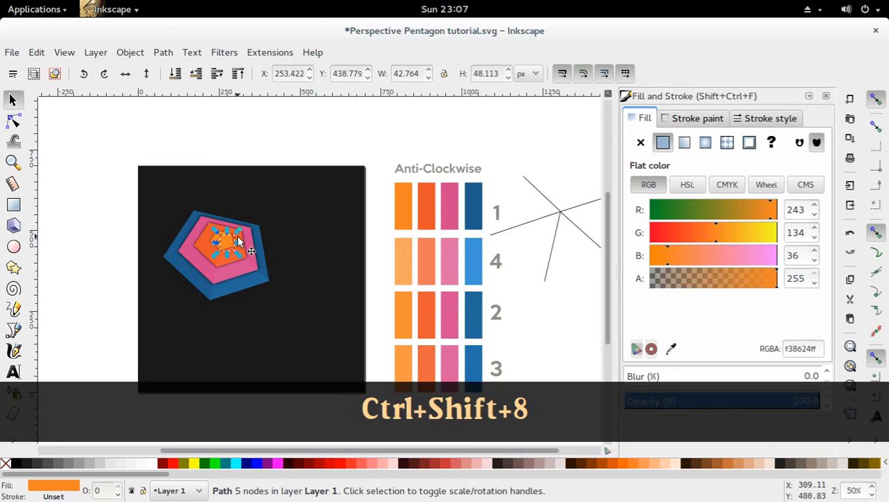
# Fill the innermost triangular section with the light orange from palette row 2 and deselect it
pyautogui.press('d')
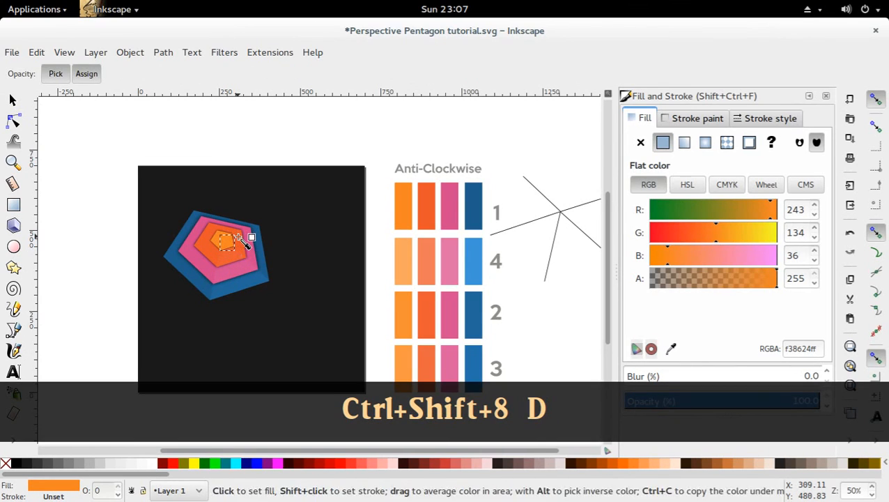
pyautogui.click(407, 319)
pyautogui.press('s')
pyautogui.click(294, 137)
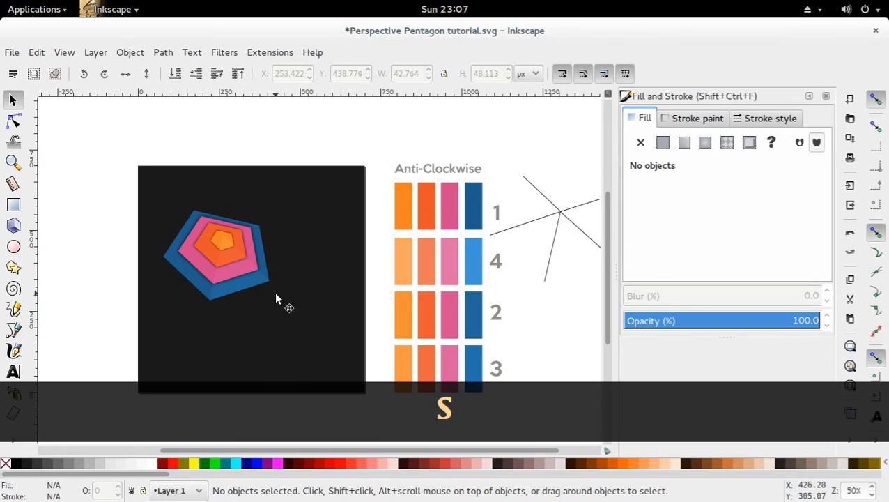
# Draw a closed triangular path with the Bezier tool from the centre to the blue pentagon's lower-right and upper-right corners
pyautogui.moveTo(256, 310); pyautogui.dragTo(272, 294)
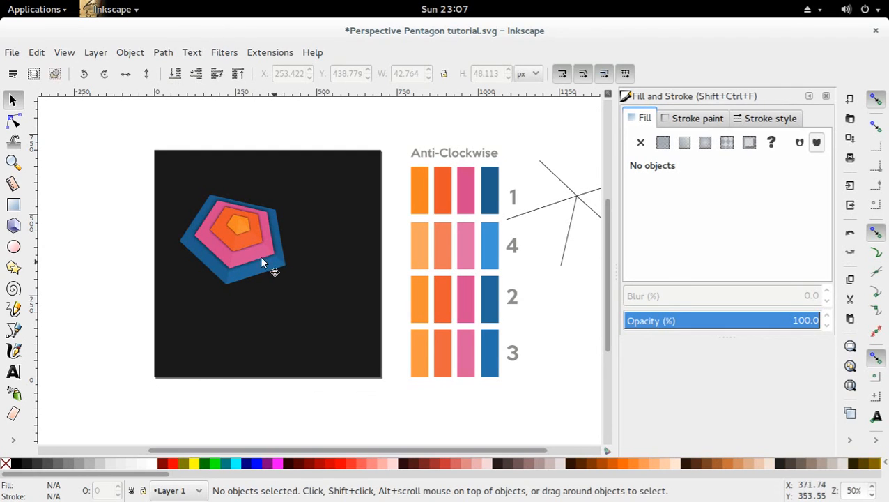
pyautogui.click(14, 330)
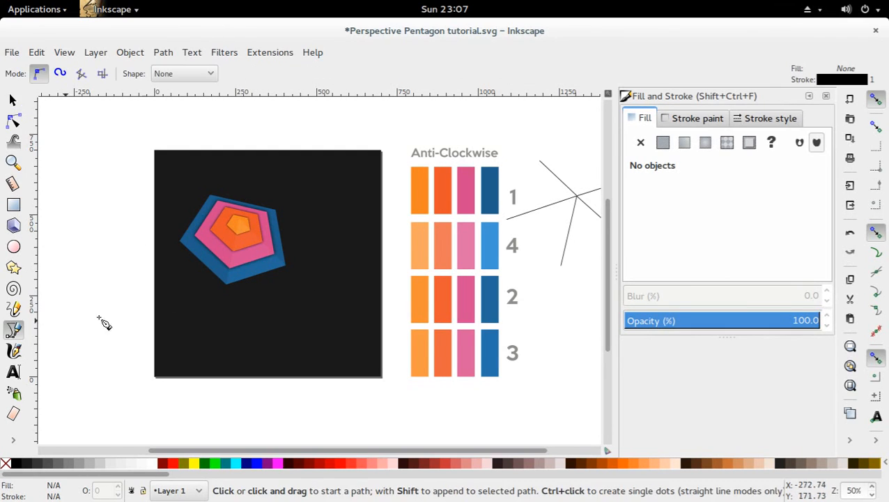
pyautogui.click(240, 221)
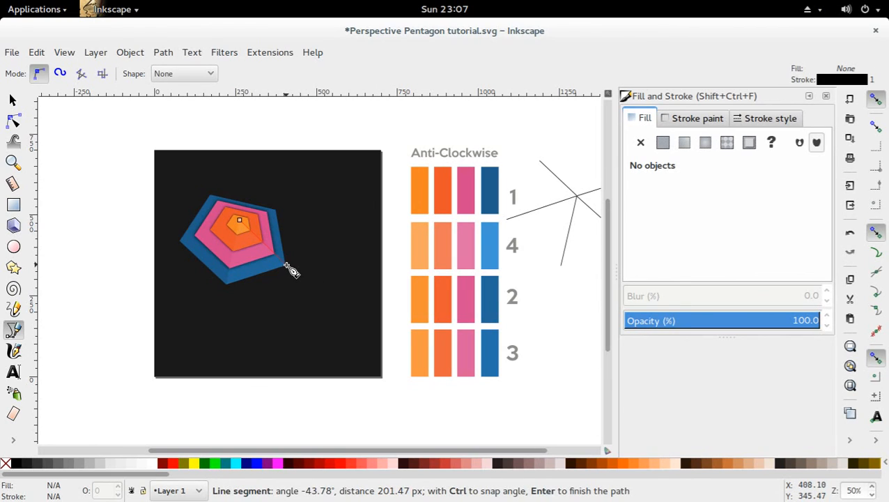
pyautogui.click(284, 267)
pyautogui.click(275, 209)
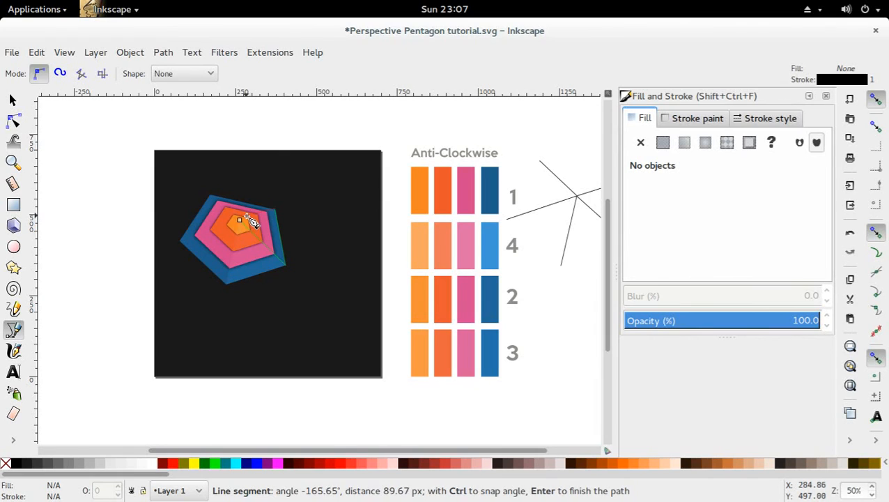
pyautogui.click(239, 220)
# Adjust the new triangle's upper-right node to sit on the blue pentagon's upper-right corner
pyautogui.press('s')
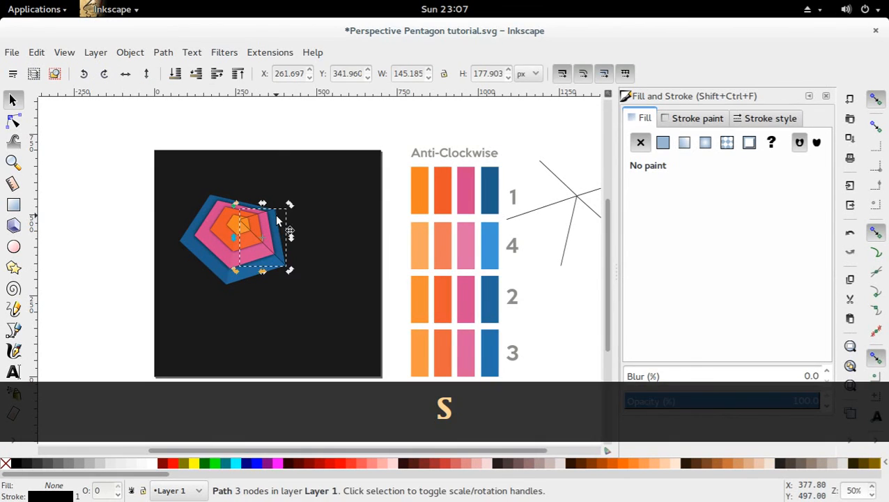
pyautogui.doubleClick(277, 215)
pyautogui.moveTo(275, 210); pyautogui.dragTo(277, 210)
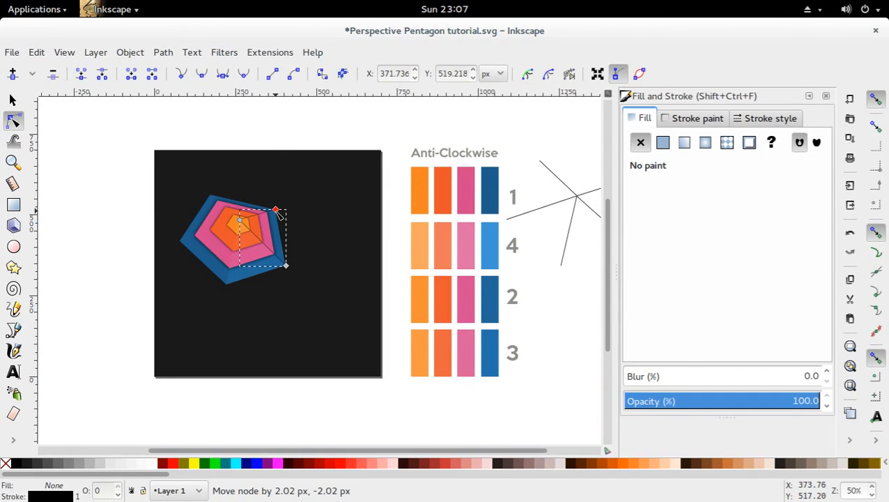
pyautogui.press('s')
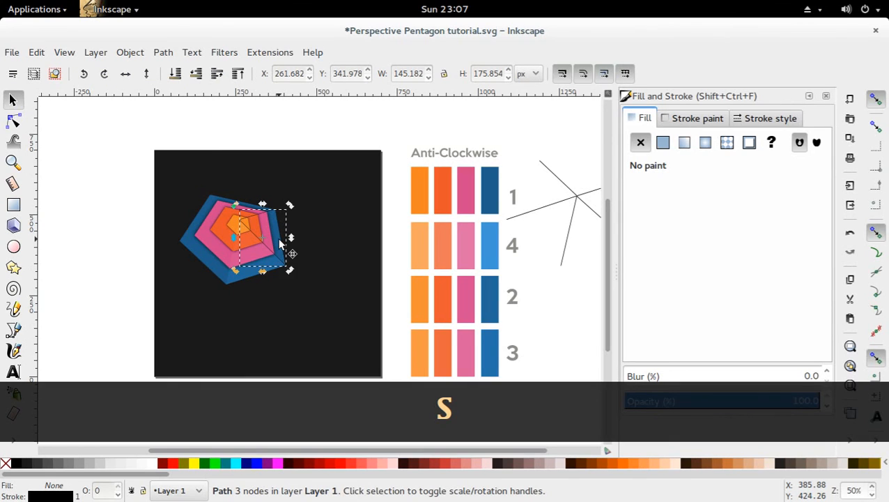
# Duplicate the blue pentagon and intersect the copy with the new triangle to form a blue triangular section
pyautogui.click(201, 270)
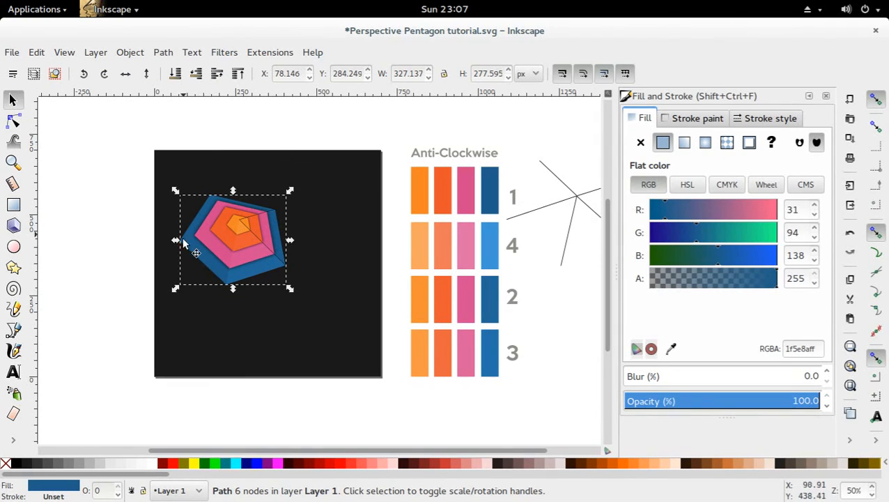
pyautogui.hotkey('ctrl', 'd')
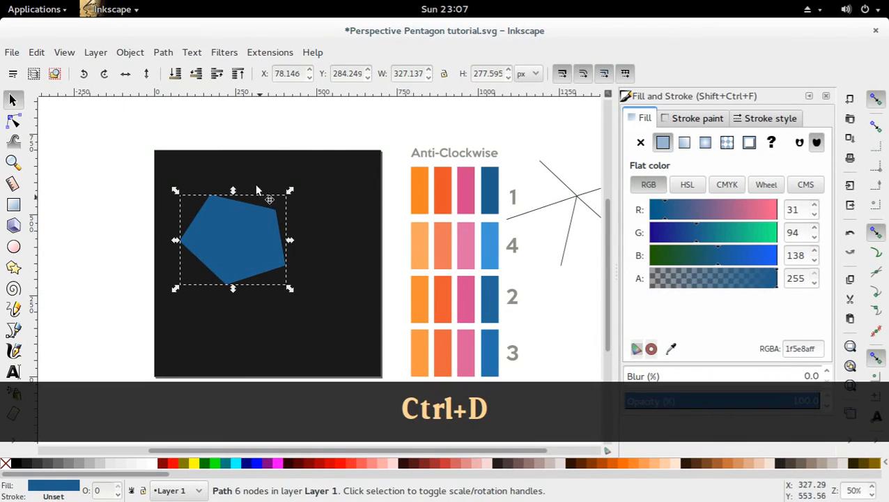
pyautogui.click(196, 74)
pyautogui.keyDown('shift'); pyautogui.click(271, 216); pyautogui.keyUp('shift')
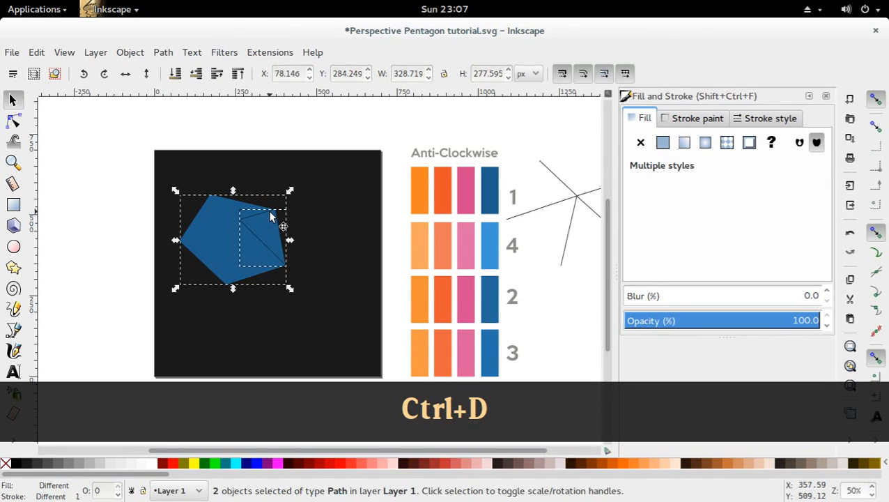
pyautogui.hotkey('ctrl', 'shift', '8')
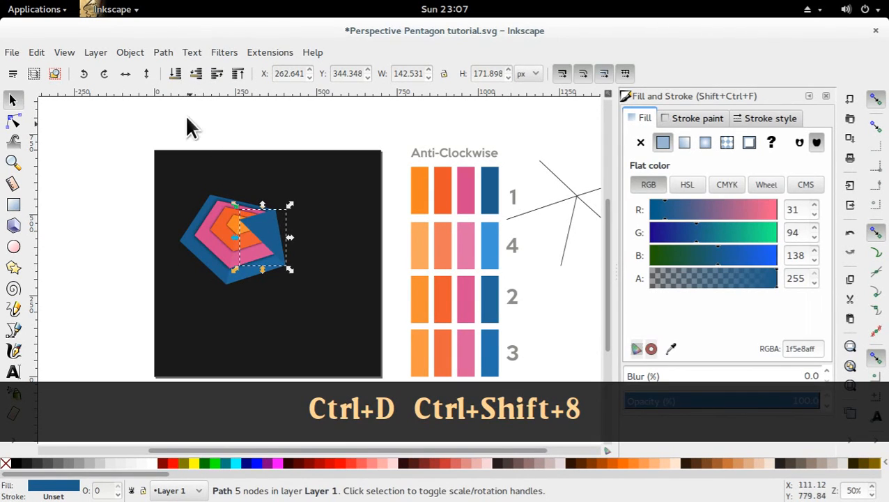
# Lower the blue triangular section beneath the pink pentagon and its shadow, and fill it with the blue from palette row 3
pyautogui.click(195, 74)
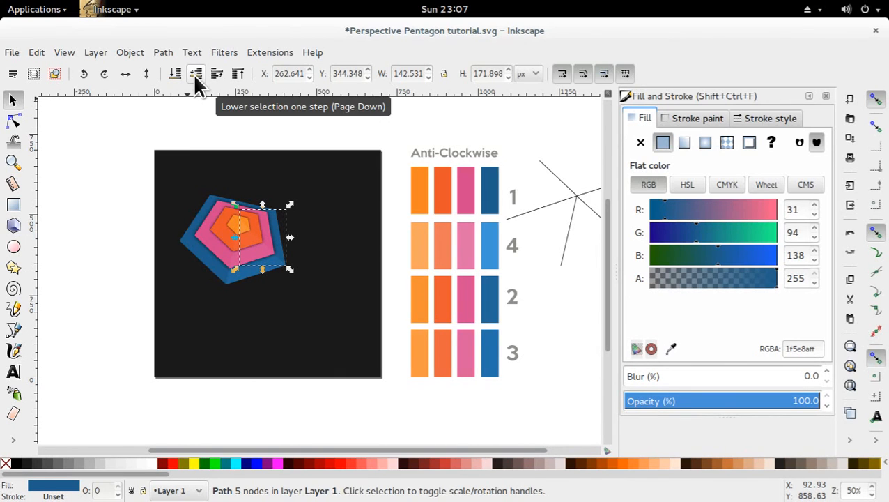
pyautogui.press('d')
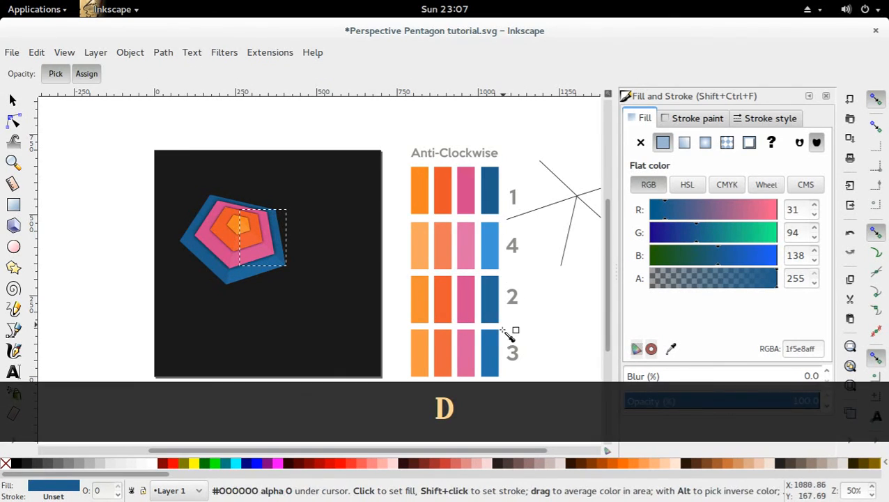
pyautogui.click(495, 353)
pyautogui.press('d')
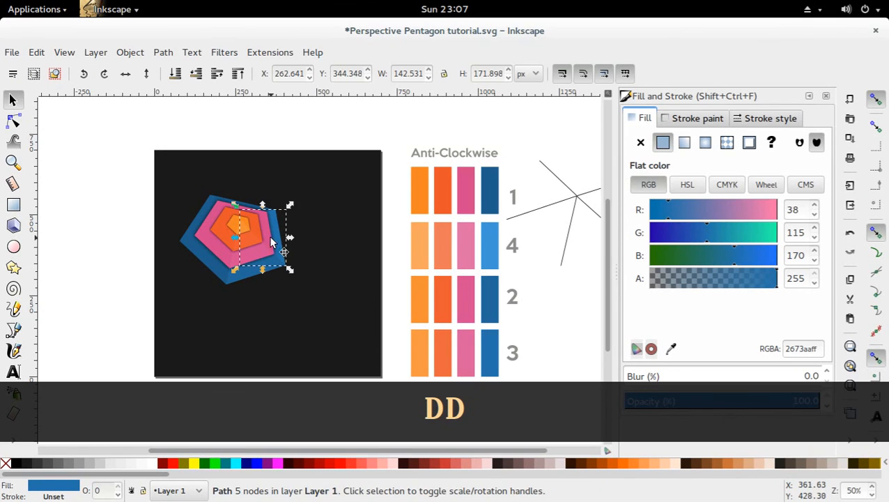
# Duplicate the new blue triangular section and the pink pentagon, and intersect the copies into a section of the pink pentagon
pyautogui.hotkey('ctrl', 'd')
pyautogui.keyDown('shift'); pyautogui.click(255, 253); pyautogui.keyUp('shift')
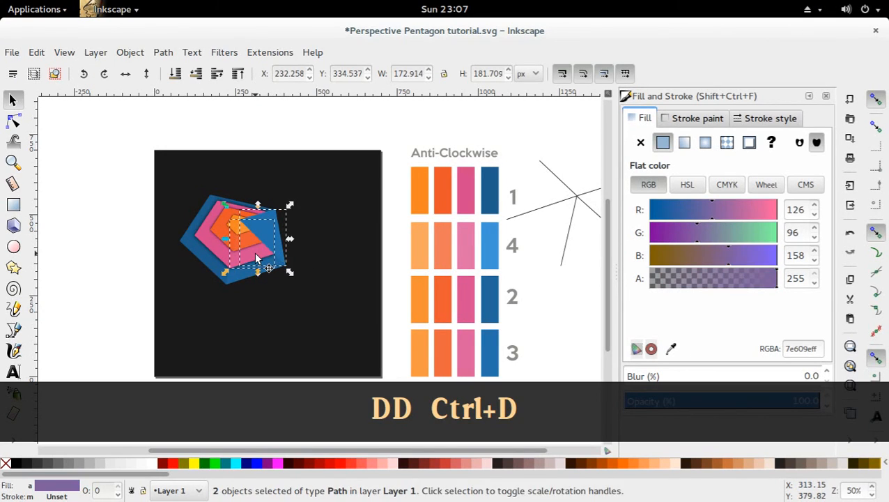
pyautogui.keyDown('shift'); pyautogui.click(255, 253); pyautogui.keyUp('shift')
pyautogui.keyDown('shift'); pyautogui.click(216, 256); pyautogui.keyUp('shift')
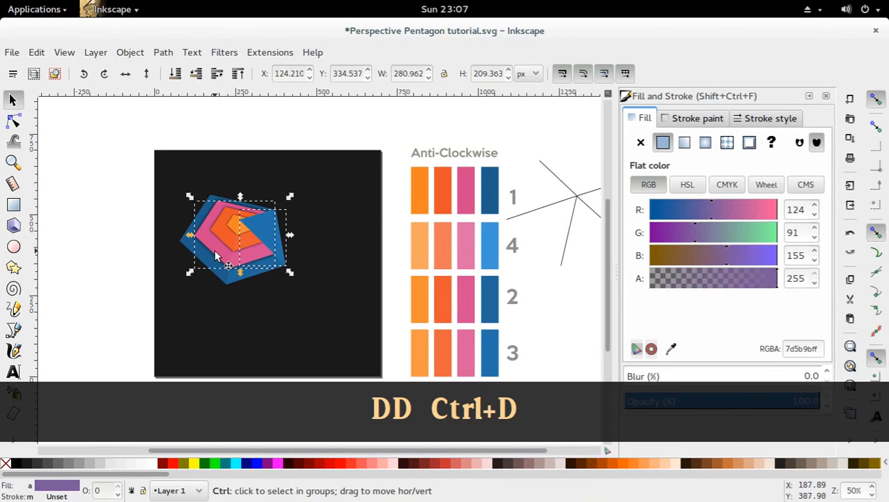
pyautogui.click(121, 270)
pyautogui.keyDown('ctrl'); pyautogui.click(217, 250); pyautogui.keyUp('ctrl')
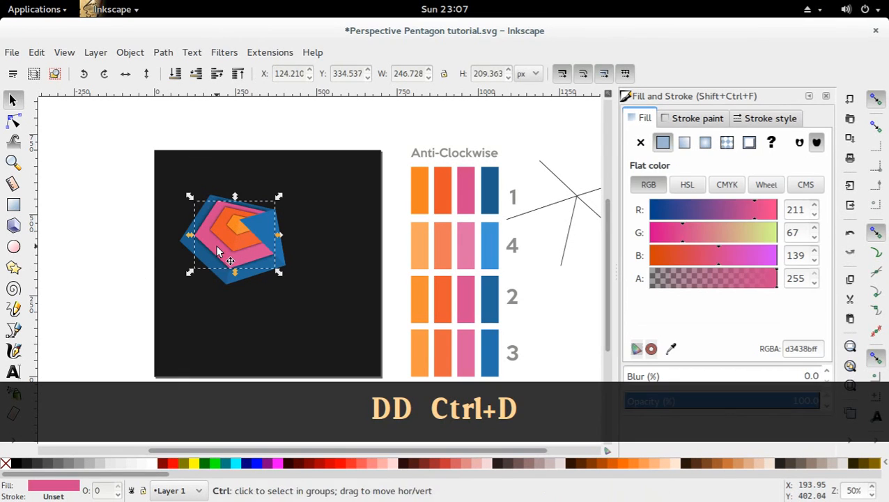
pyautogui.hotkey('ctrl', 'd')
pyautogui.keyDown('shift'); pyautogui.click(284, 253); pyautogui.keyUp('shift')
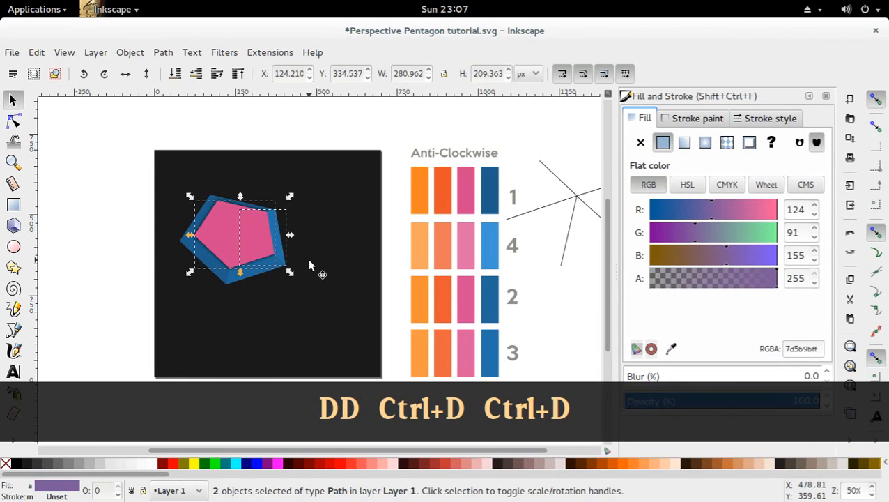
pyautogui.hotkey('ctrl', 'shift', '8')
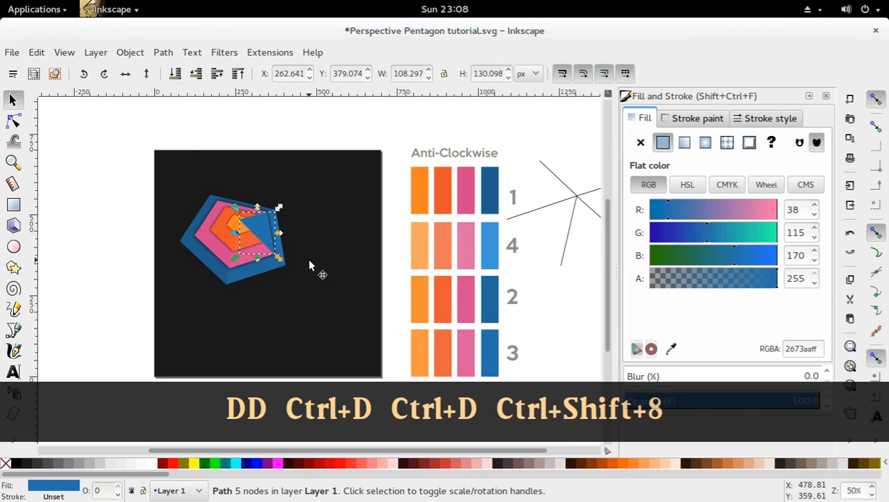
# Fill the pink pentagon's new section with the pink from palette row 3 and lower it beneath the red-orange pentagon
pyautogui.press('d')
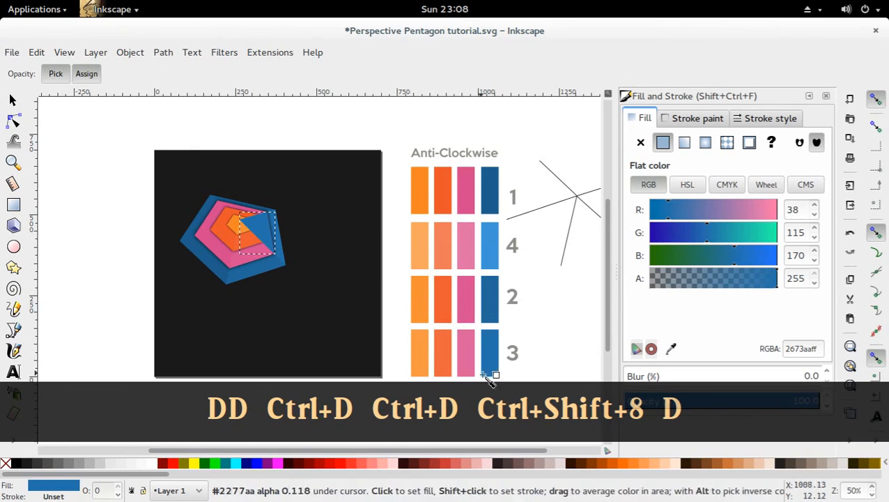
pyautogui.click(463, 361)
pyautogui.press('d')
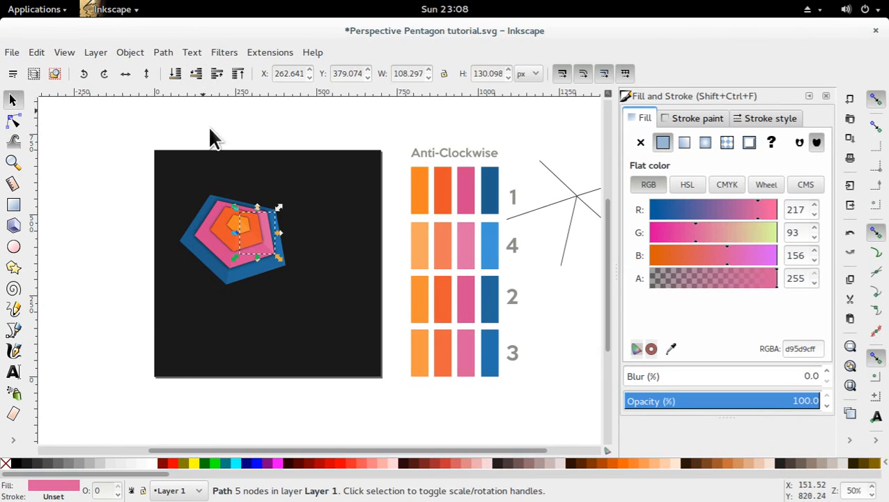
# Duplicate the new pink section and the red-orange pentagon, and intersect the copies into a section of the red-orange pentagon
pyautogui.hotkey('ctrl', 'd')
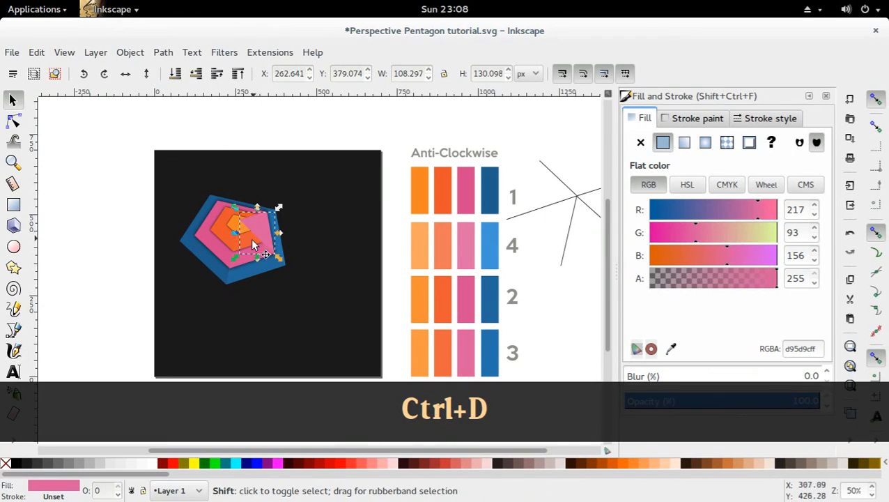
pyautogui.click(220, 240)
pyautogui.hotkey('ctrl', 'd')
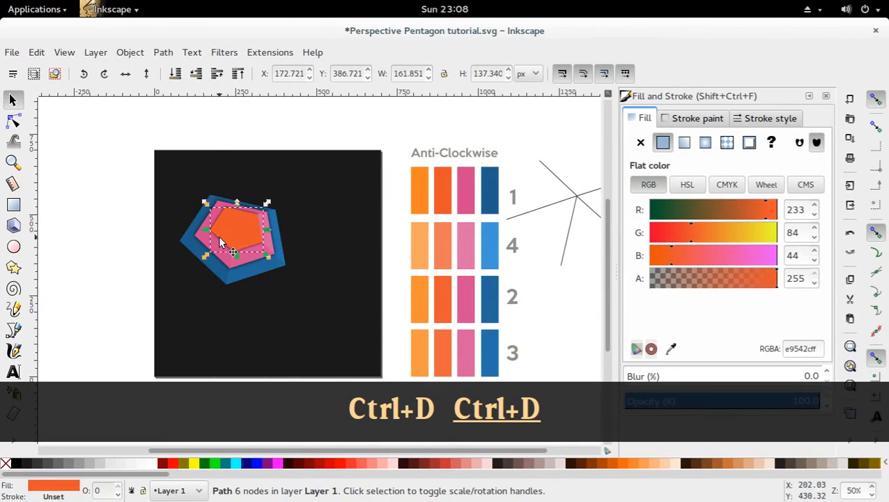
pyautogui.keyDown('shift'); pyautogui.click(271, 249); pyautogui.keyUp('shift')
pyautogui.hotkey('ctrl', 'shift', '8')
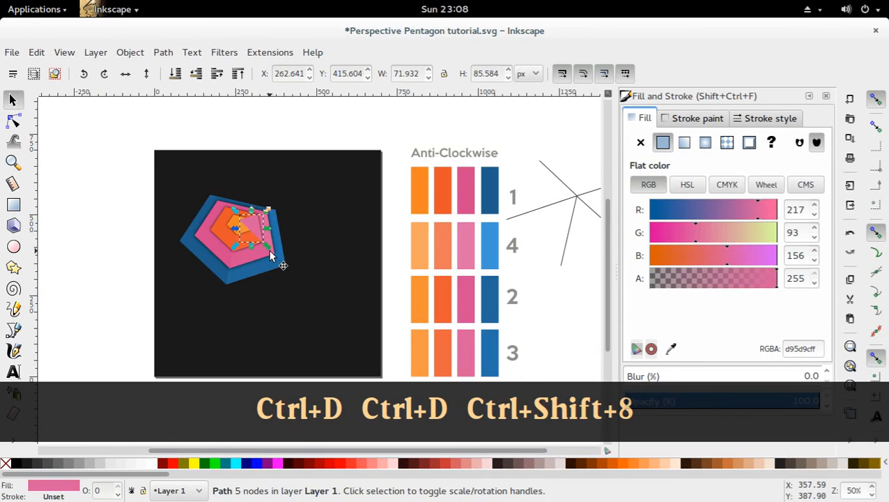
pyautogui.press('s')
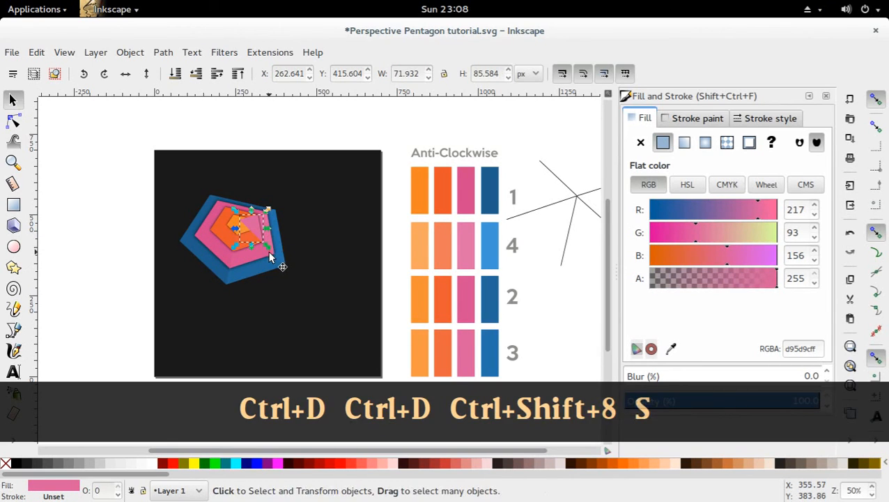
# Fill the red-orange pentagon's new section with the red-orange from palette row 3 and lower it beneath the innermost pentagon
pyautogui.press('d')
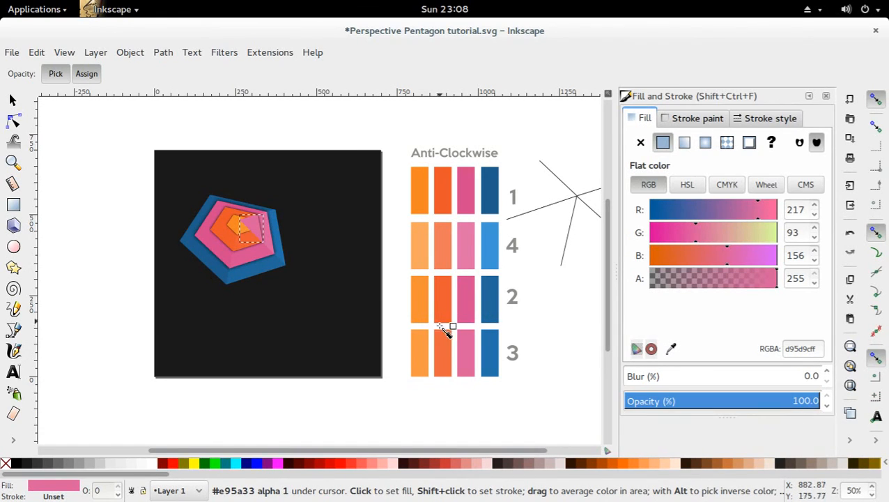
pyautogui.click(445, 354)
pyautogui.press('d')
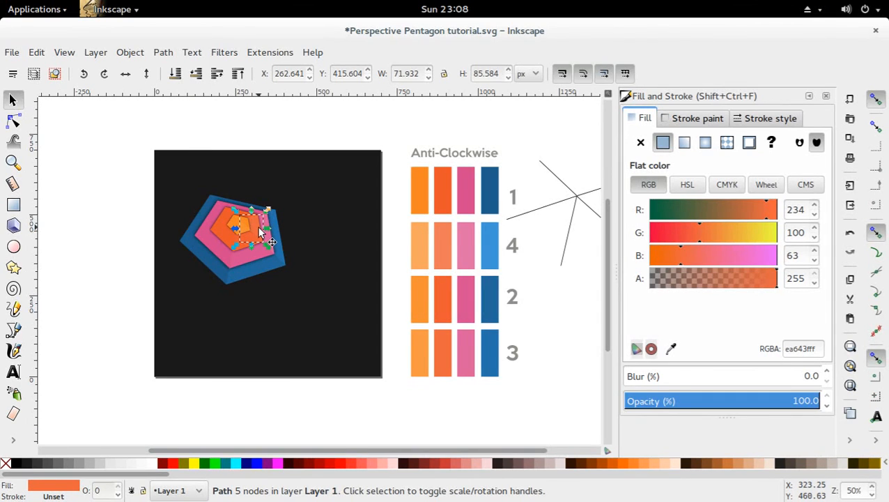
# Duplicate the new red-orange section and the innermost orange pentagon, and intersect the copies into an innermost section
pyautogui.hotkey('ctrl', 'd')
pyautogui.click(233, 221)
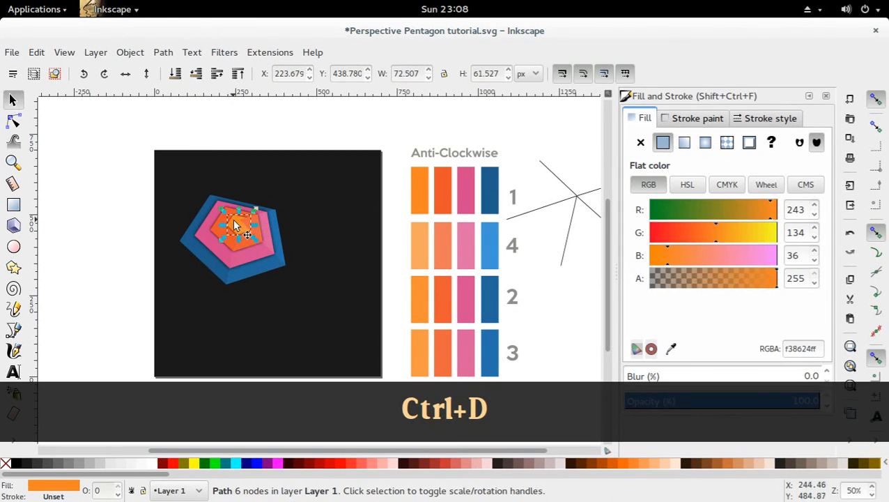
pyautogui.hotkey('ctrl', 'd')
pyautogui.keyDown('shift'); pyautogui.click(260, 232); pyautogui.keyUp('shift')
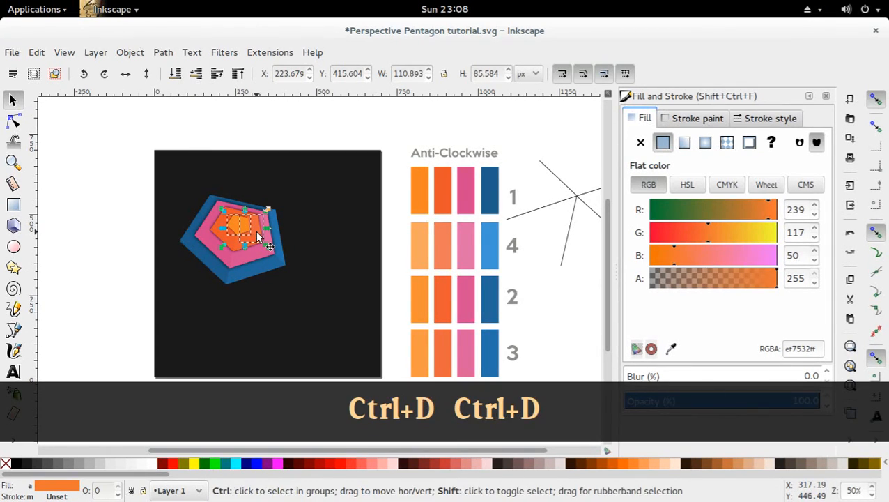
pyautogui.hotkey('ctrl', 'shift', '8')
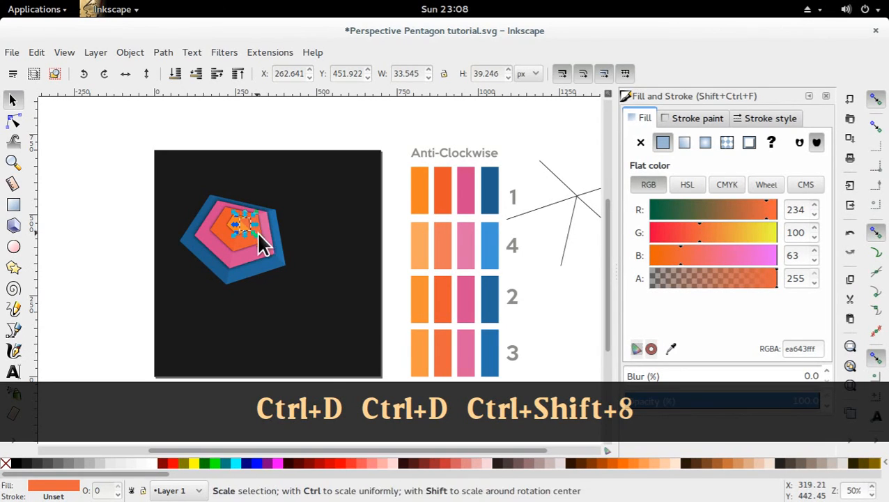
# Fill the innermost section with the light orange from palette row 3, deselect it and save the document
pyautogui.press('d')
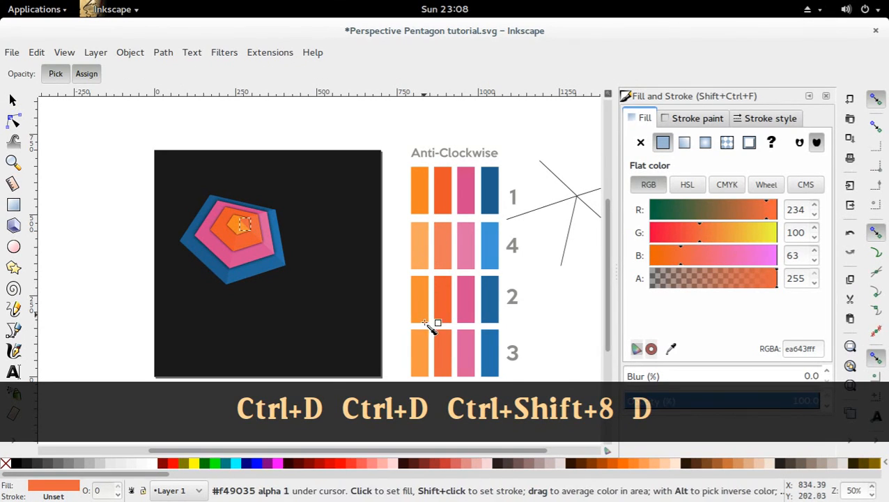
pyautogui.click(421, 349)
pyautogui.press('s')
pyautogui.click(312, 115)
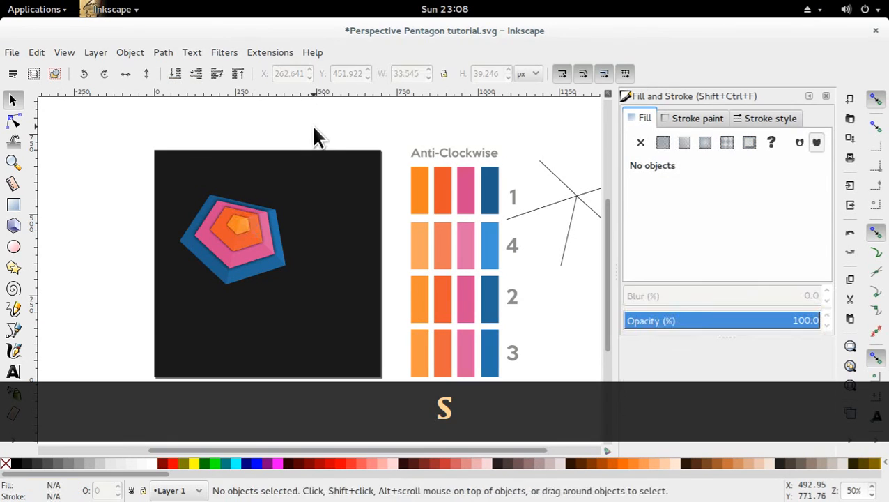
pyautogui.hotkey('ctrl', 's')
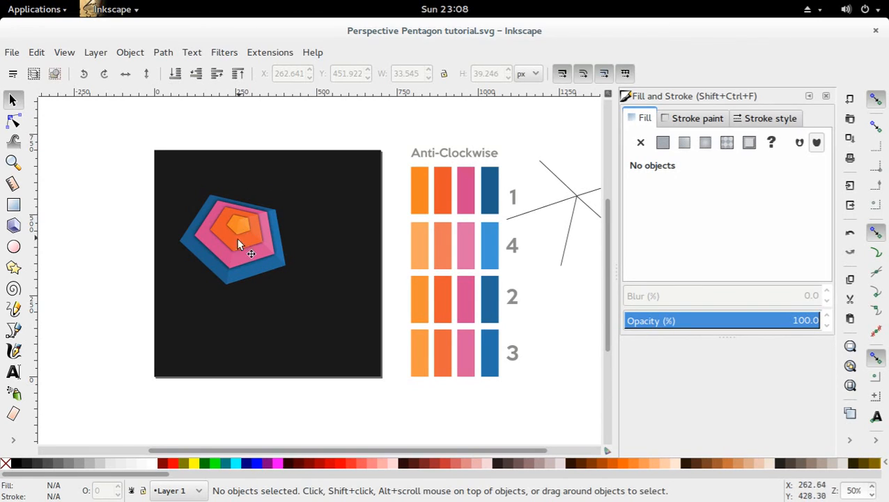
# Draw a closed triangular path with the Bezier tool between the blue pentagon's upper-right corner, the centre and its upper-left corner
pyautogui.click(13, 330)
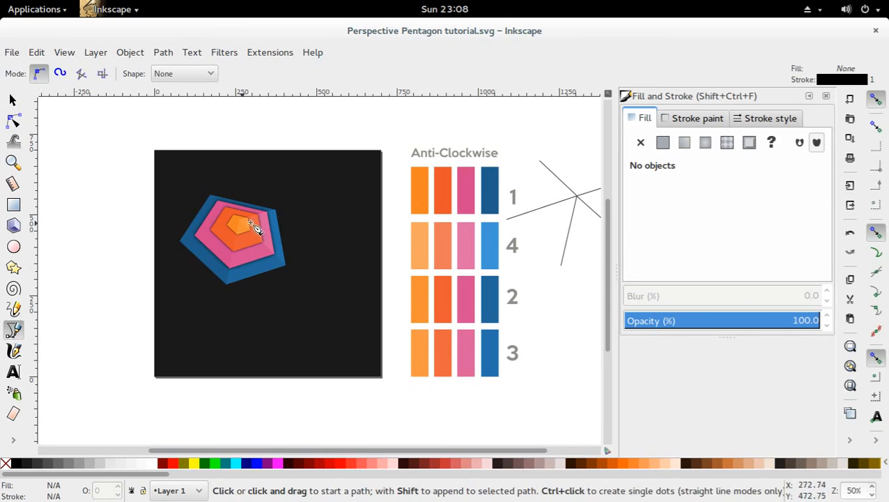
pyautogui.click(274, 209)
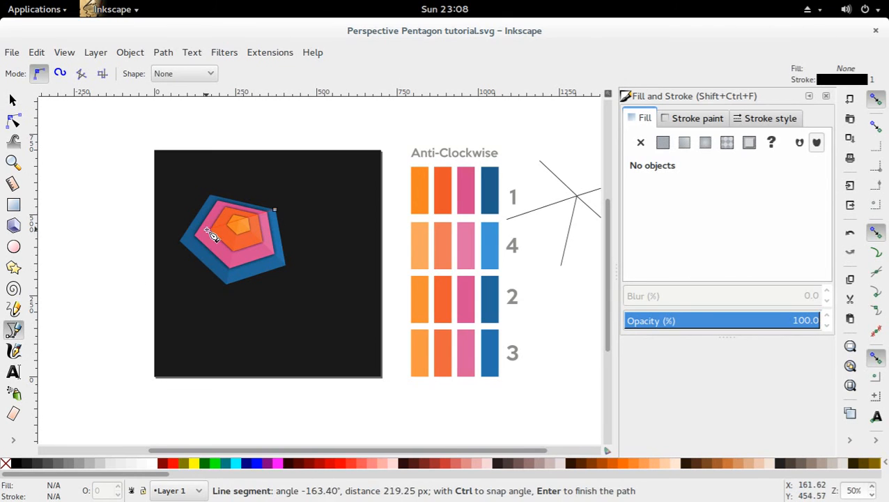
pyautogui.click(239, 221)
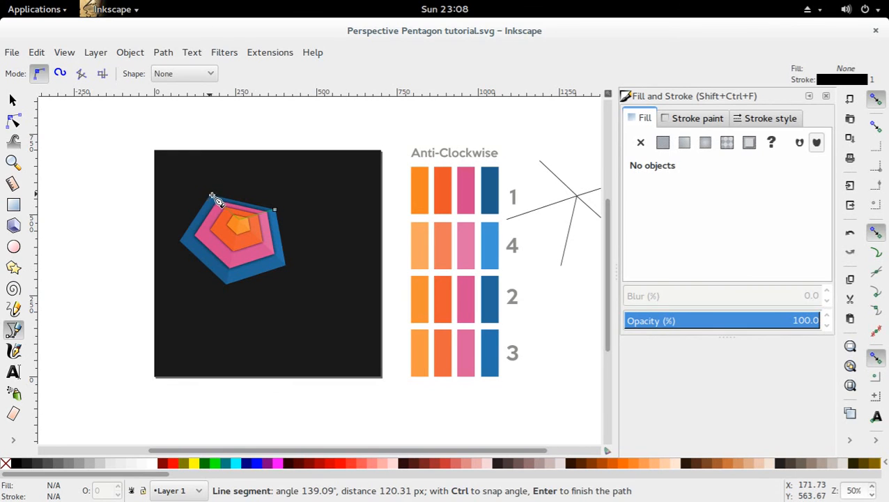
pyautogui.click(212, 196)
pyautogui.click(275, 211)
pyautogui.press('s')
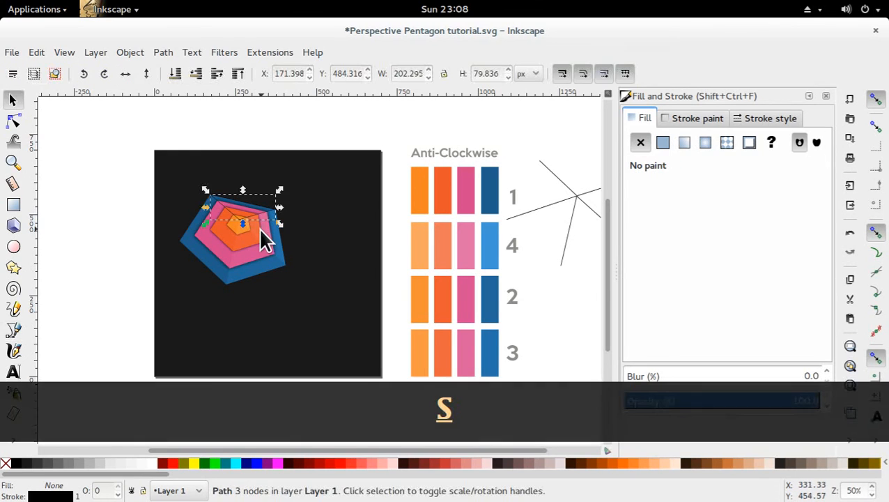
# Adjust the new triangle's three nodes to sit on the centre and the blue pentagon's upper-left and upper-right corners
pyautogui.press('=')
pyautogui.press('=')
pyautogui.press('=')
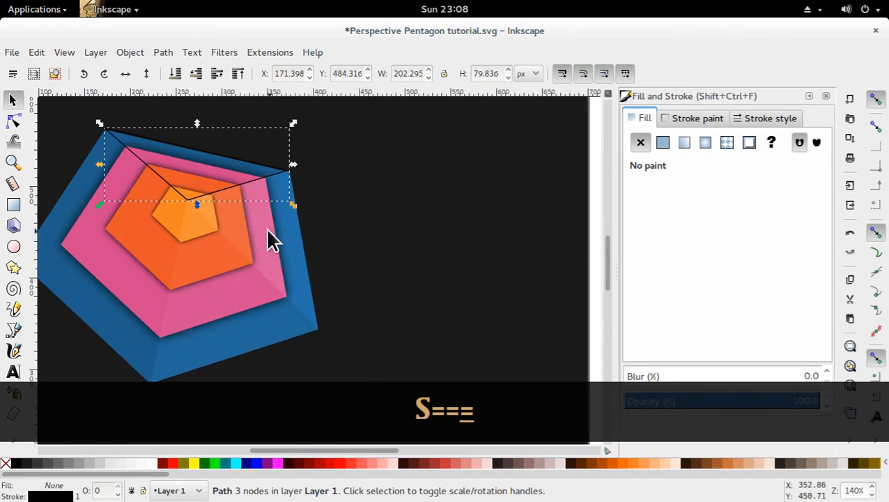
pyautogui.doubleClick(237, 187)
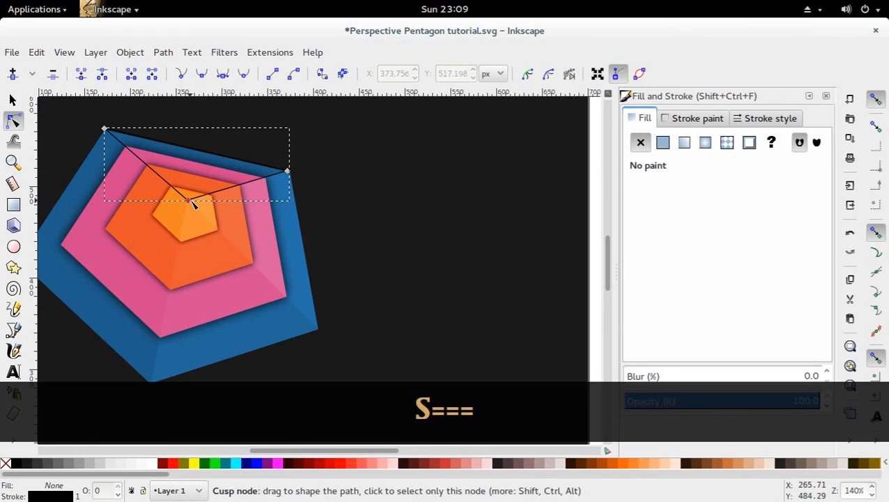
pyautogui.moveTo(191, 200); pyautogui.dragTo(192, 201)
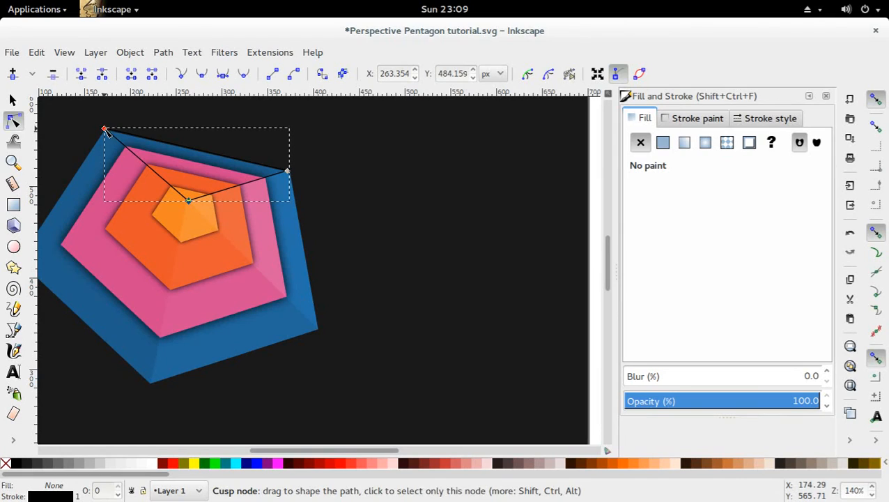
pyautogui.moveTo(106, 131); pyautogui.dragTo(106, 133)
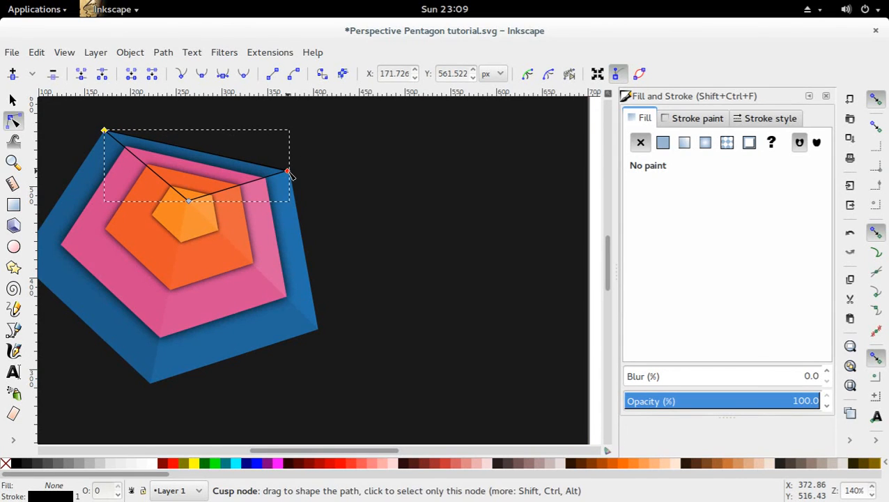
pyautogui.moveTo(289, 173); pyautogui.dragTo(290, 173)
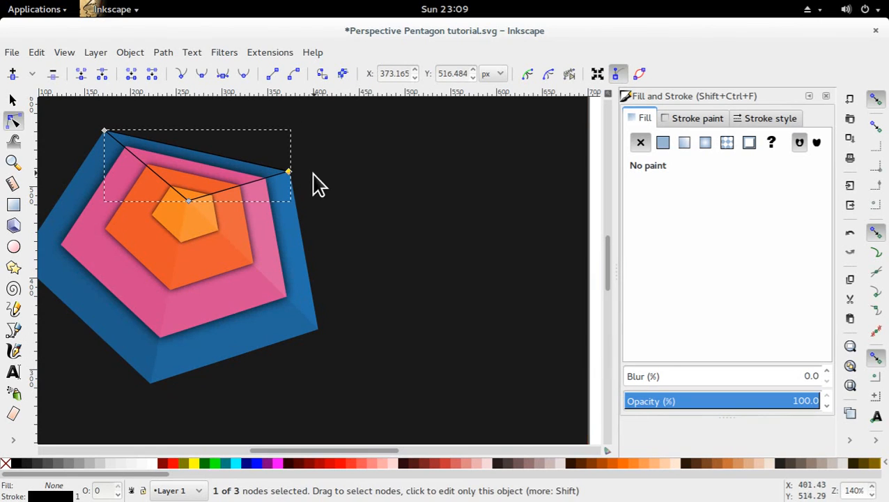
# Intersect the new triangle with a duplicate of the blue pentagon, and lower the resulting section beneath the pink pentagon
pyautogui.press('s')
pyautogui.press('-')
pyautogui.press('-')
pyautogui.press('-')
pyautogui.click(252, 155)
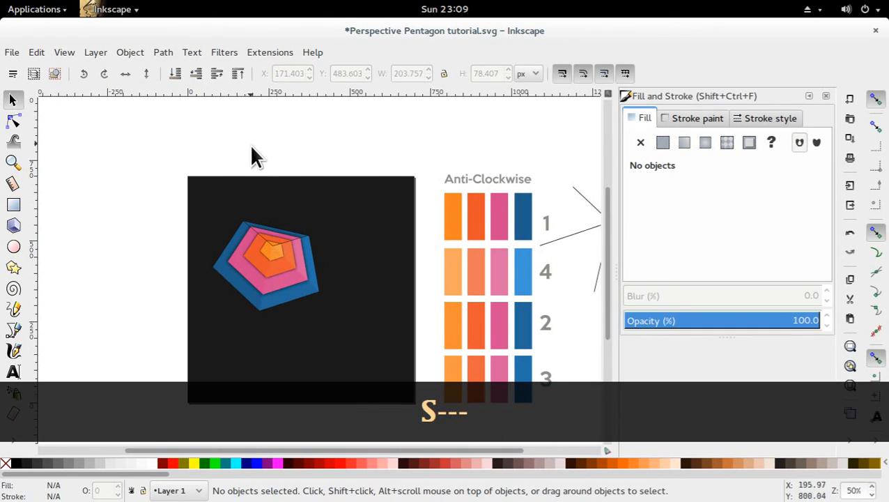
pyautogui.click(259, 253)
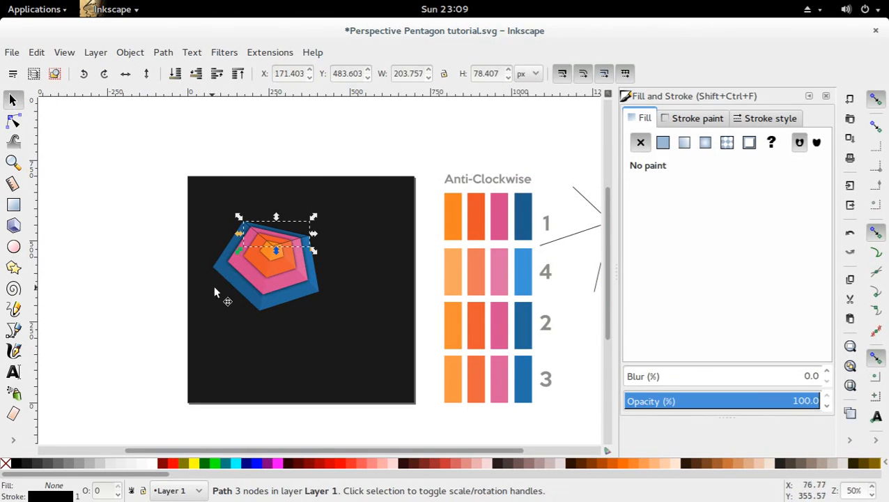
pyautogui.click(234, 289)
pyautogui.hotkey('ctrl', 'd')
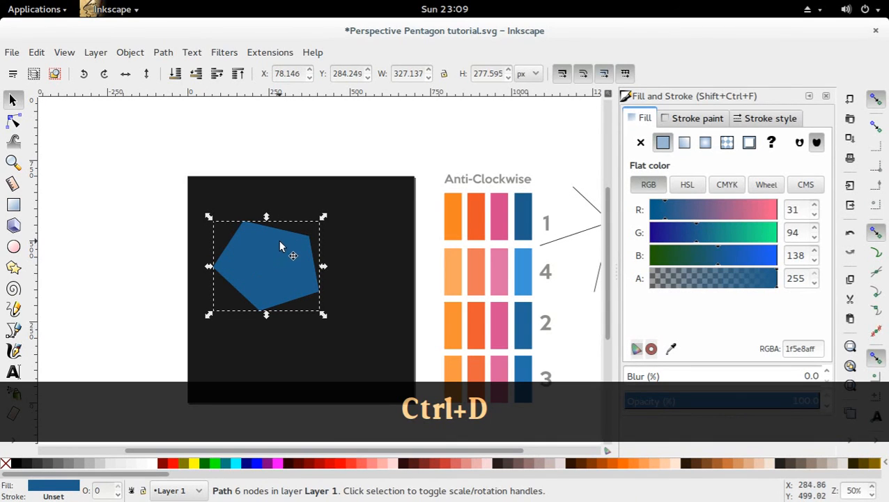
pyautogui.keyDown('shift'); pyautogui.click(270, 245); pyautogui.keyUp('shift')
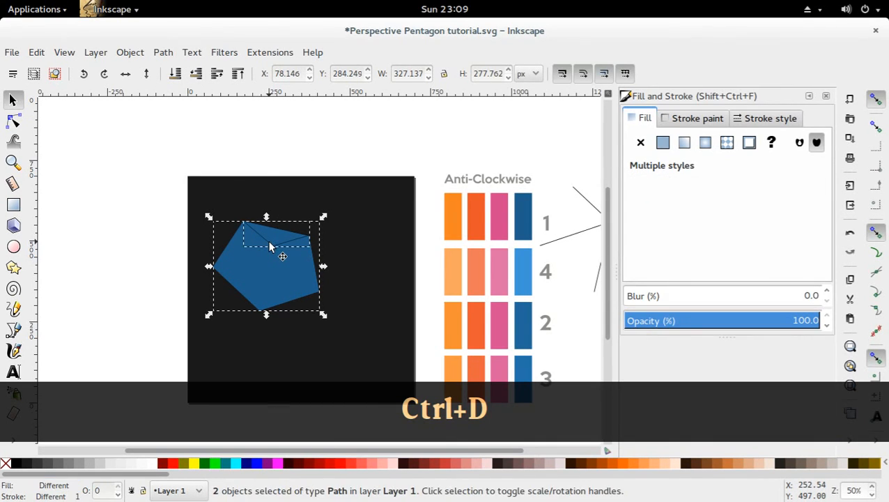
pyautogui.hotkey('ctrl', 'shift', '8')
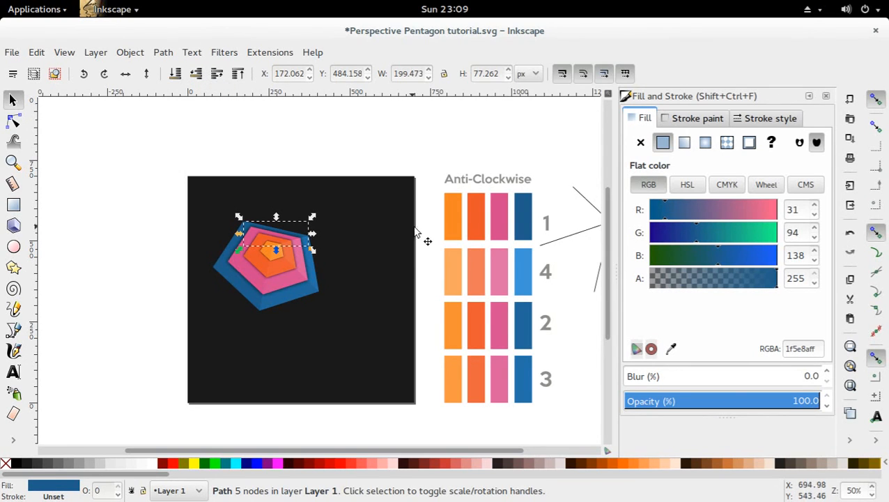
# Fill the new upper blue section with the light blue from palette row 4 and deselect it
pyautogui.press('d')
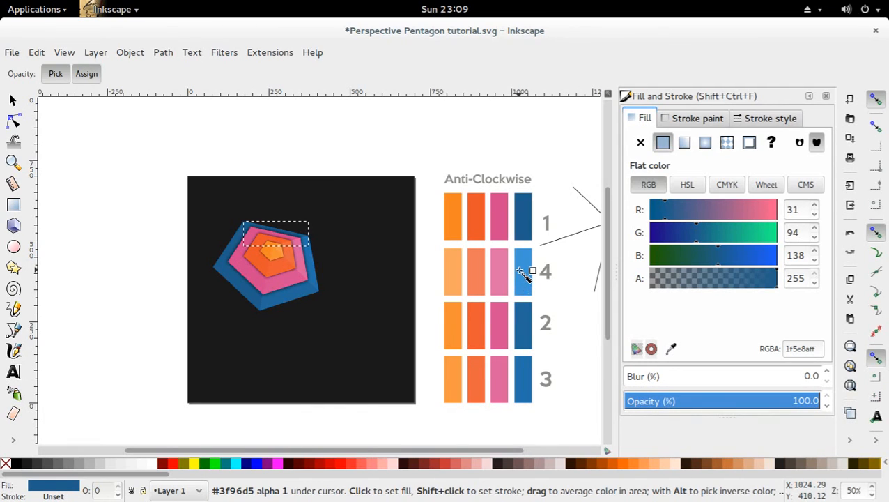
pyautogui.click(524, 285)
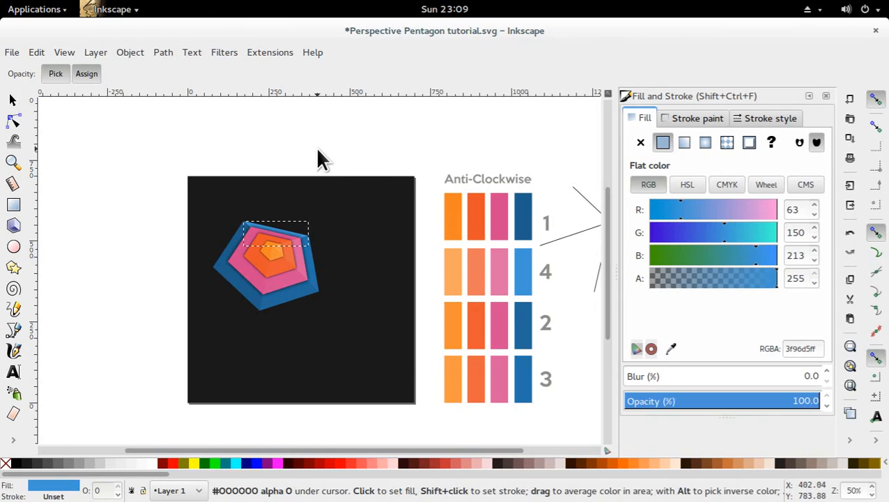
pyautogui.press('d')
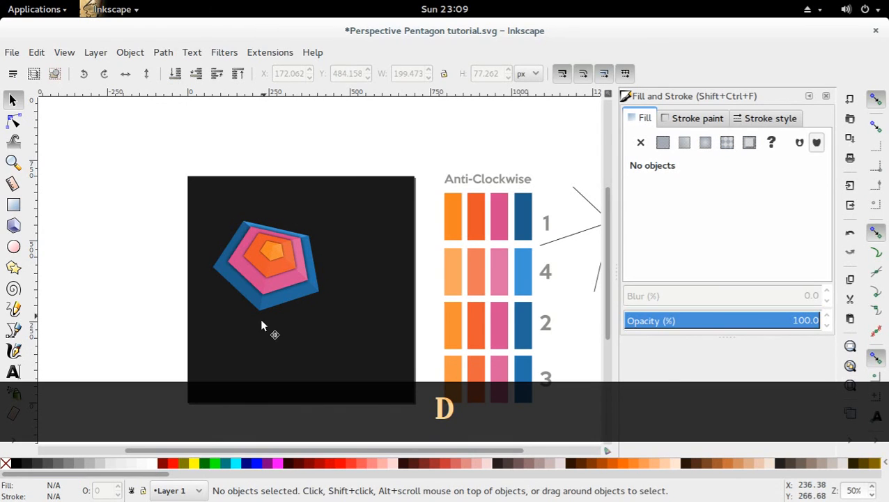
# Duplicate the light blue section and the pink pentagon, and intersect the copies into an upper section
pyautogui.click(272, 229)
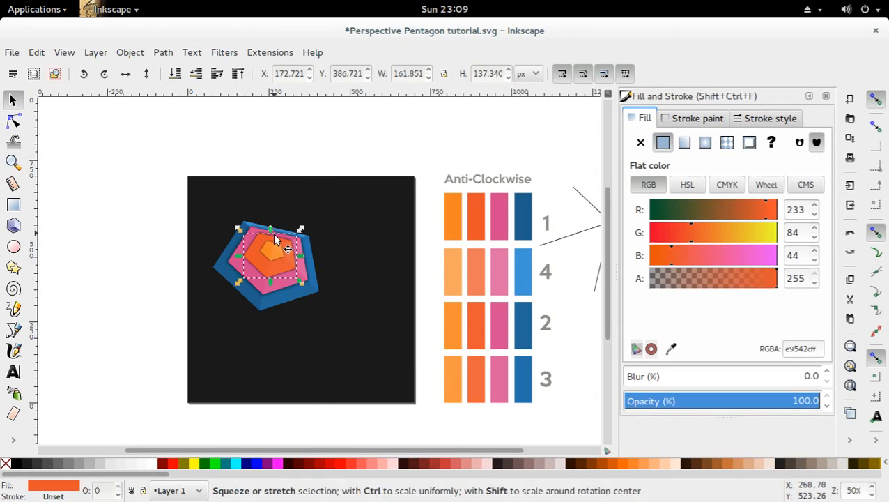
pyautogui.keyDown('alt'); pyautogui.click(287, 227); pyautogui.keyUp('alt')
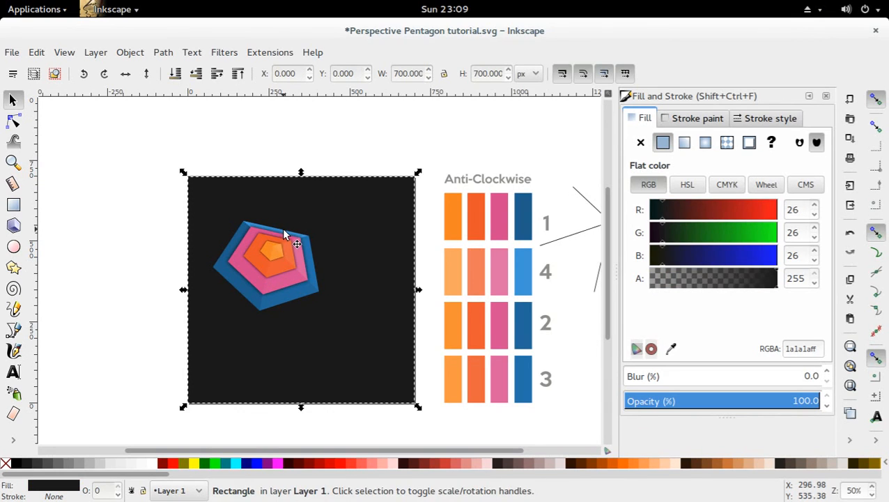
pyautogui.keyDown('alt'); pyautogui.click(285, 229); pyautogui.keyUp('alt')
pyautogui.keyDown('alt'); pyautogui.click(282, 227); pyautogui.keyUp('alt')
pyautogui.hotkey('ctrl', 'd')
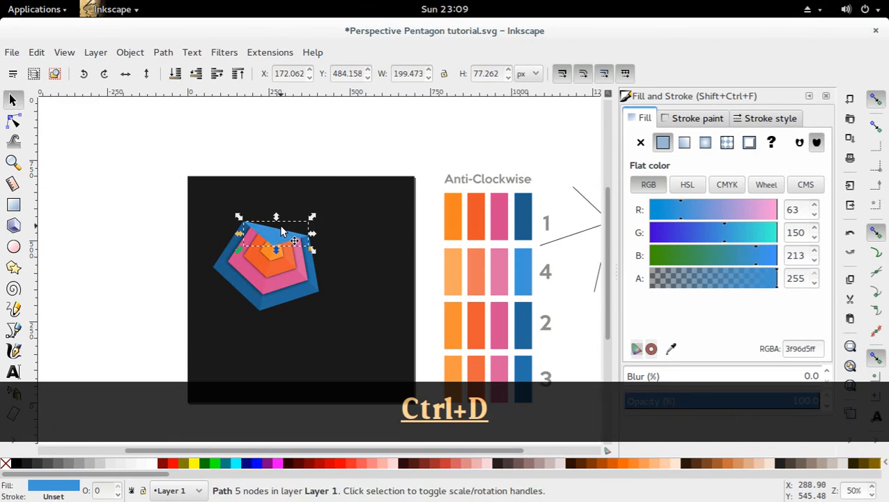
pyautogui.keyDown('alt'); pyautogui.click(277, 241); pyautogui.keyUp('alt')
pyautogui.hotkey('ctrl', 'd')
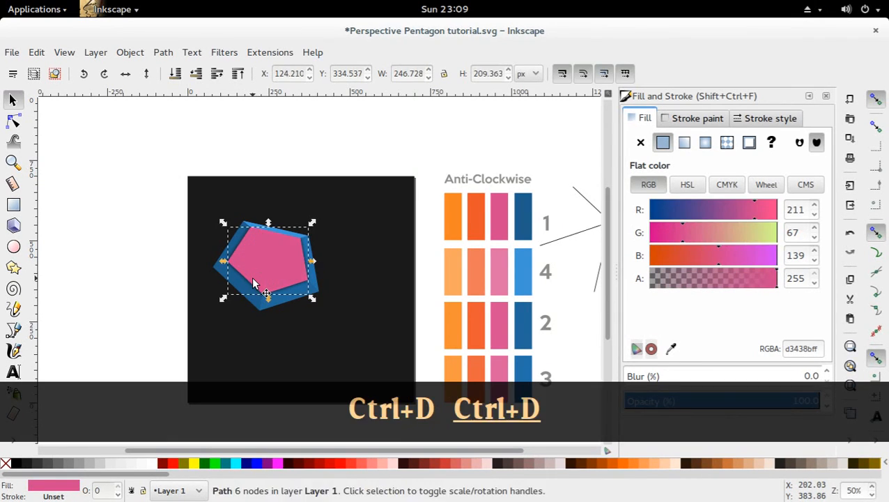
pyautogui.keyDown('shift'); pyautogui.click(292, 234); pyautogui.keyUp('shift')
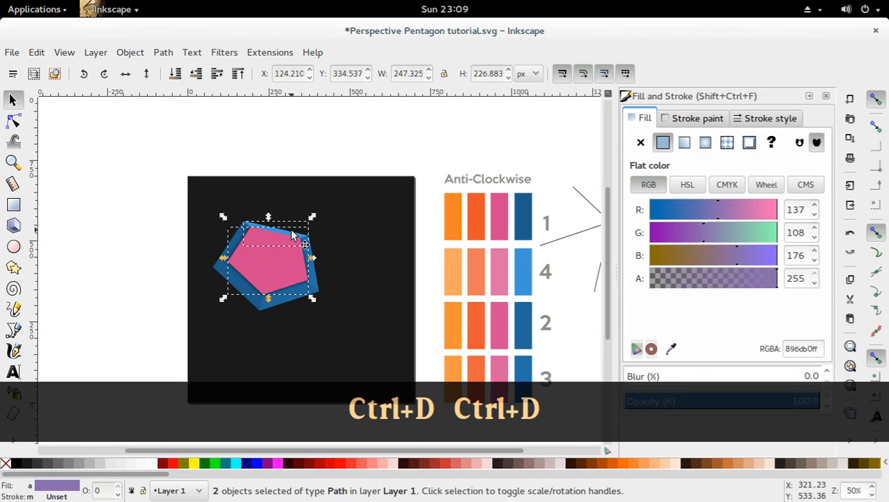
pyautogui.press('ctrl')
pyautogui.hotkey('ctrl', 'shift', '8')
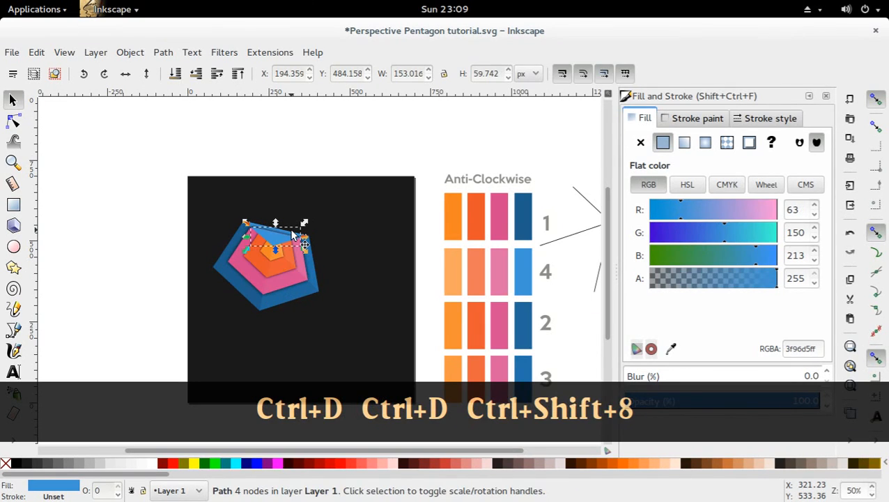
# Fill the section with the light pink from palette row 4, lower it beneath the red-orange pentagon and save the document
pyautogui.press('d')
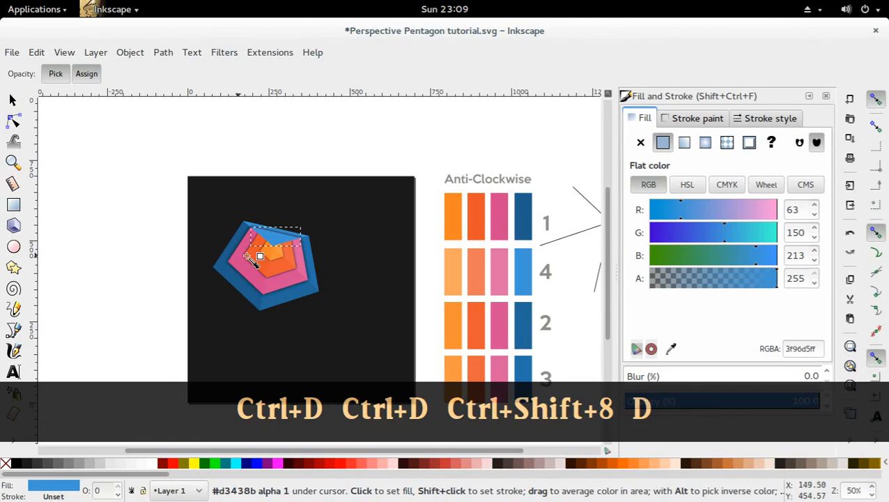
pyautogui.click(499, 273)
pyautogui.press('d')
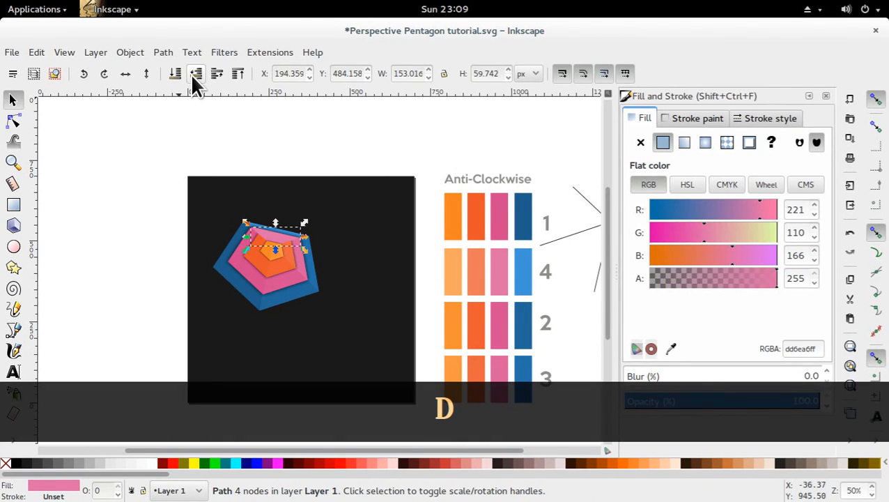
pyautogui.hotkey('ctrl', 's')
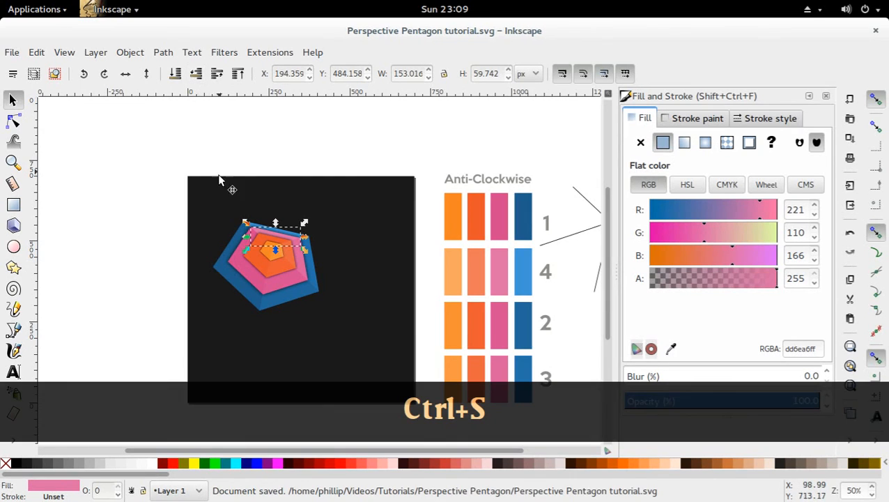
# Intersect duplicates of the light pink section and the red-orange pentagon, and lower the result beneath the innermost pentagon
pyautogui.hotkey('ctrl', 'd')
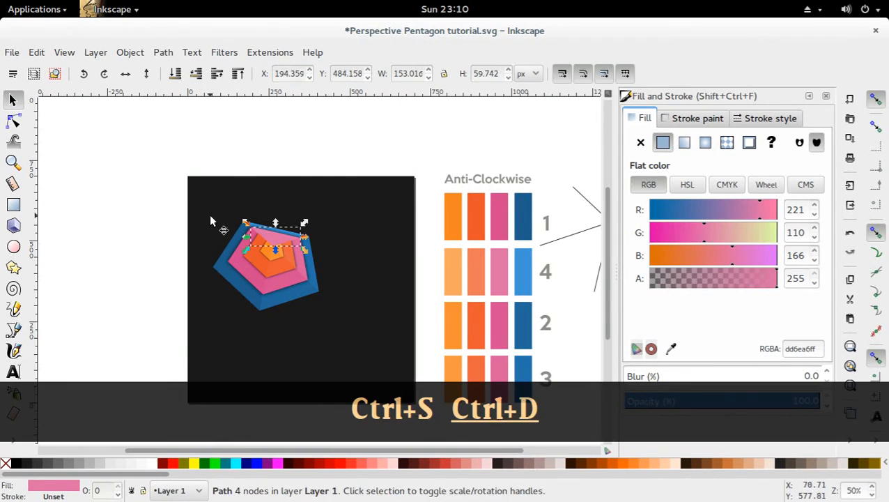
pyautogui.click(254, 265)
pyautogui.hotkey('ctrl', 'd')
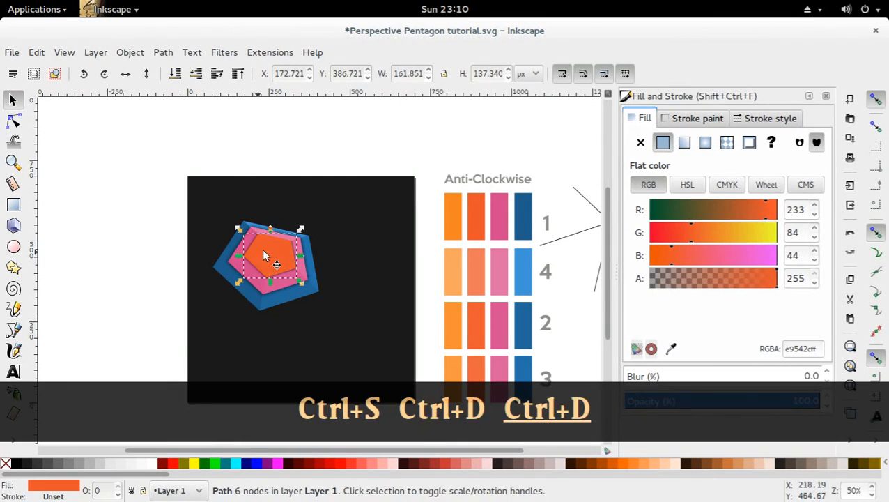
pyautogui.keyDown('shift'); pyautogui.click(263, 238); pyautogui.keyUp('shift')
pyautogui.press('ctrl')
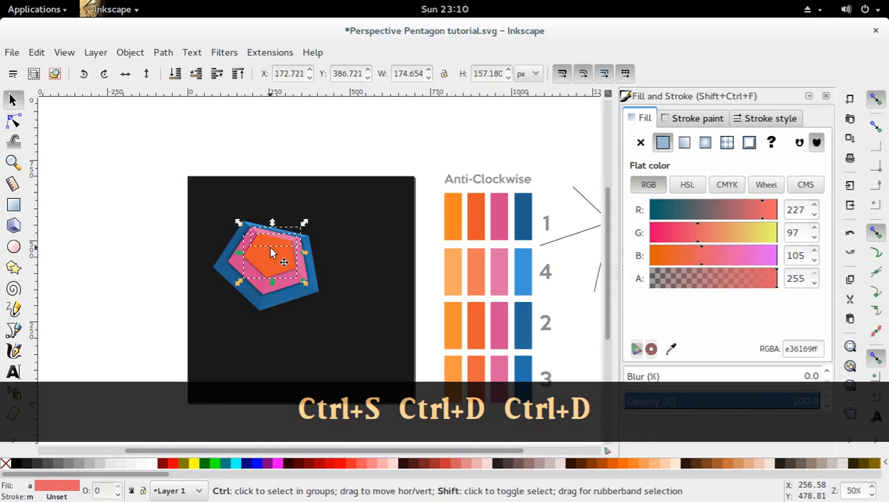
pyautogui.hotkey('ctrl', 'shift', '8')
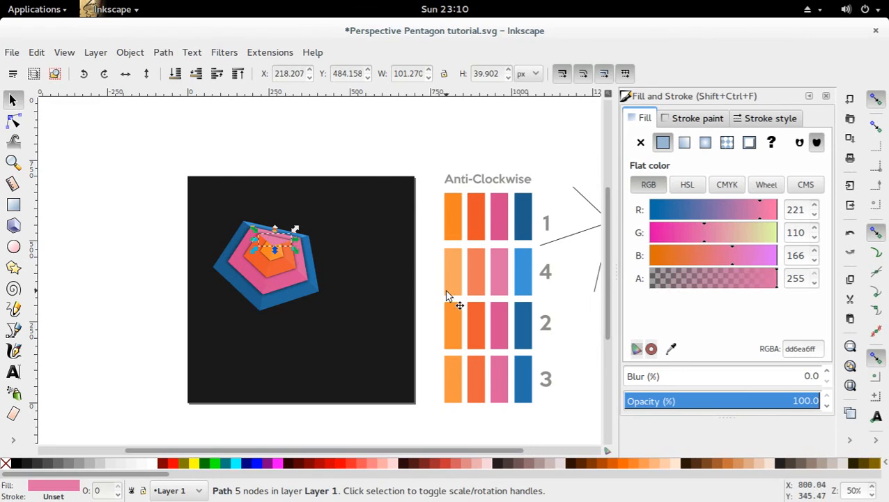
# Fill the new upper section of the red-orange pentagon with the light red-orange from palette row 4
pyautogui.press('d')
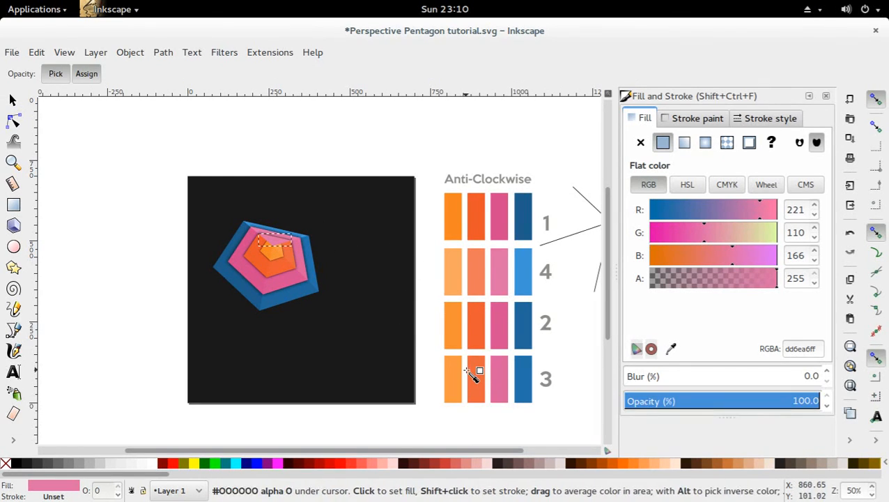
pyautogui.click(478, 272)
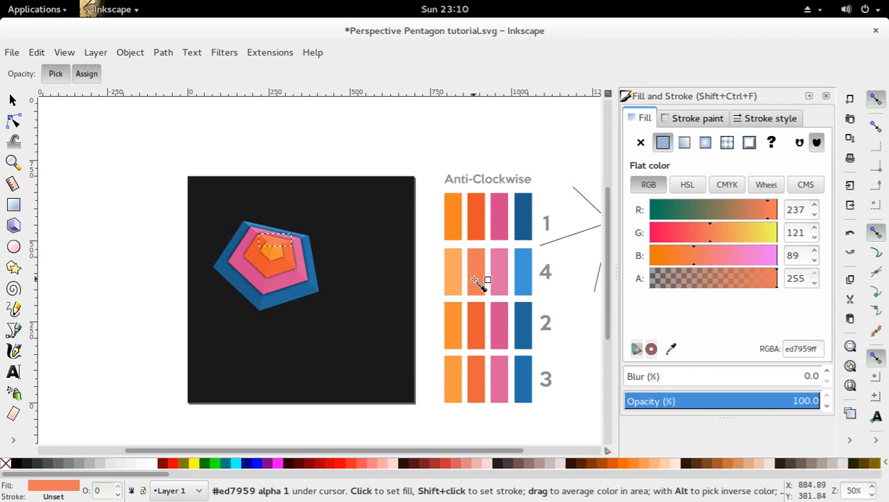
pyautogui.press('s')
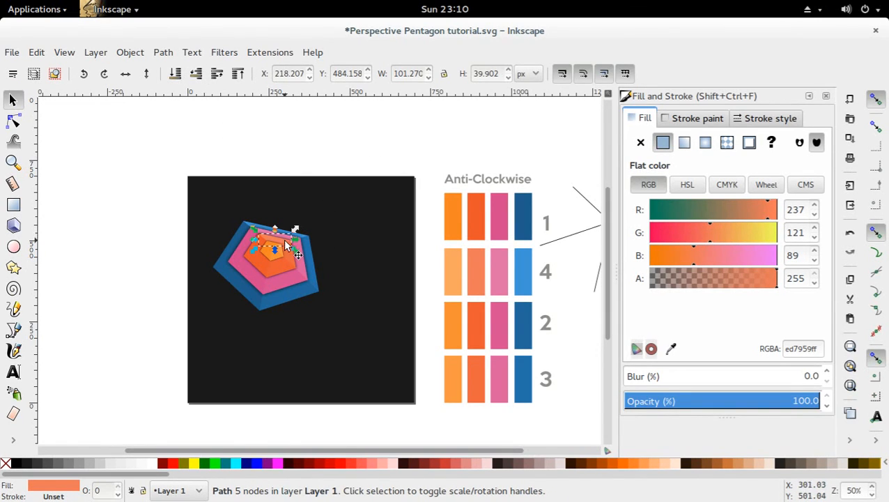
# Intersect duplicates of the new light red-orange section and the innermost orange pentagon, and fill the result with the light orange from palette row 4
pyautogui.press('ctrl')
pyautogui.hotkey('ctrl', 'd')
pyautogui.keyDown('ctrl'); pyautogui.click(264, 258); pyautogui.keyUp('ctrl')
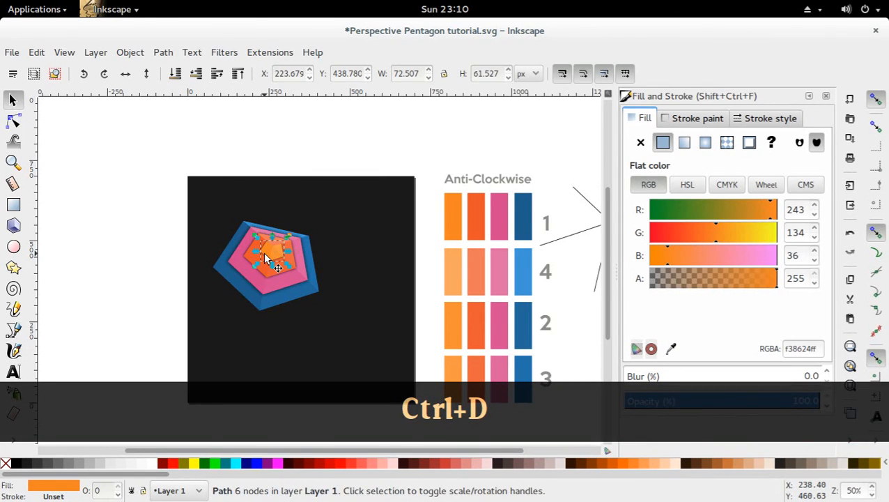
pyautogui.hotkey('ctrl', 'd')
pyautogui.keyDown('shift'); pyautogui.click(266, 259); pyautogui.keyUp('shift')
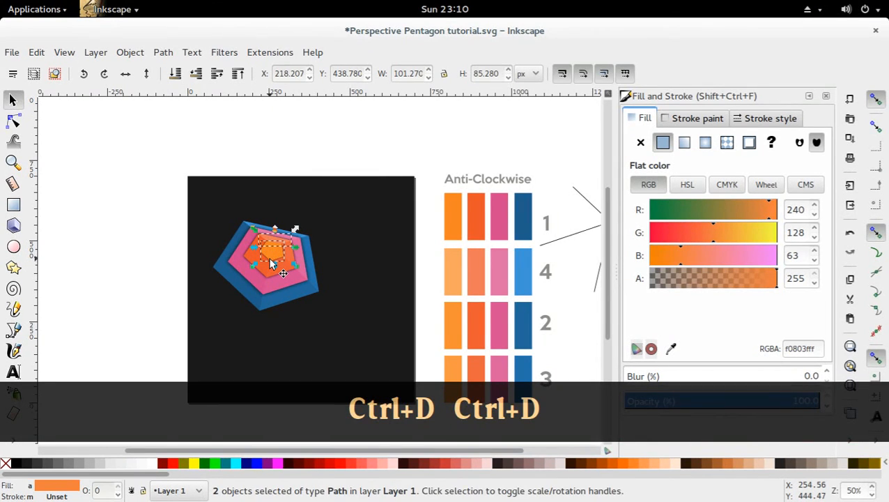
pyautogui.hotkey('ctrl', 'shift', '8')
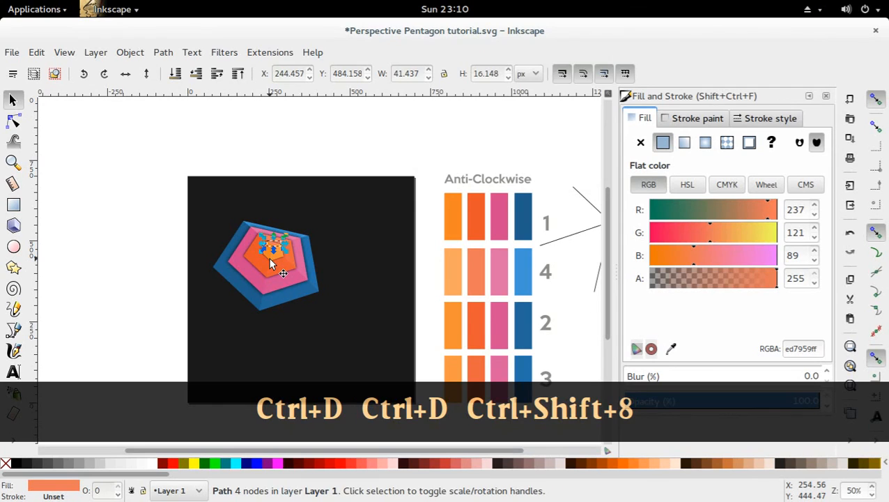
pyautogui.press('d')
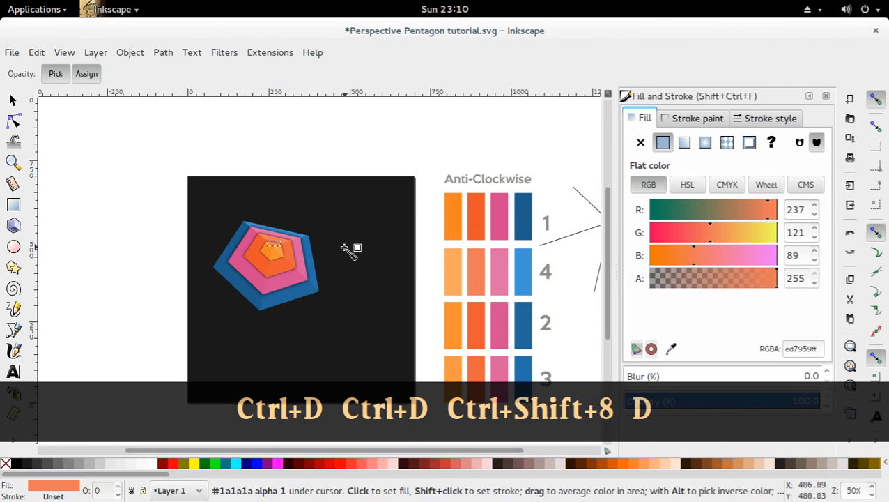
pyautogui.click(456, 285)
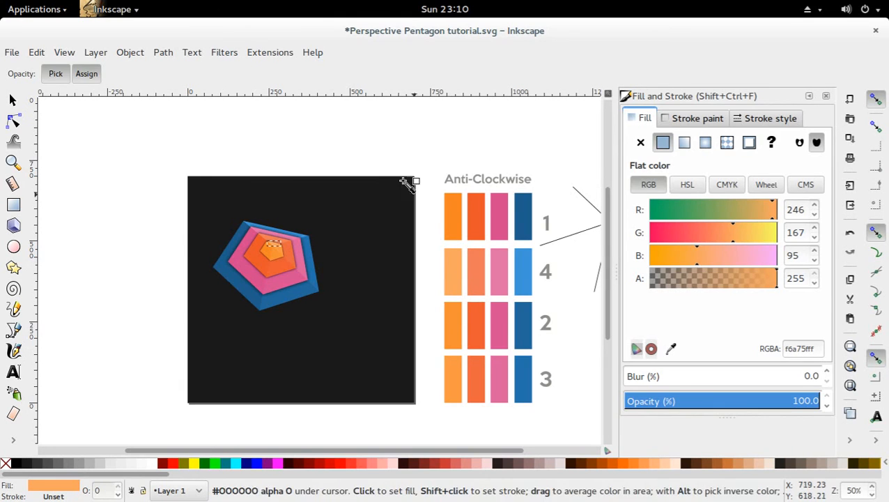
# Draw a closed three-point path from the centre of the nested pentagons to the outer blue pentagon's left and top corners
pyautogui.press('s')
pyautogui.click(377, 169)
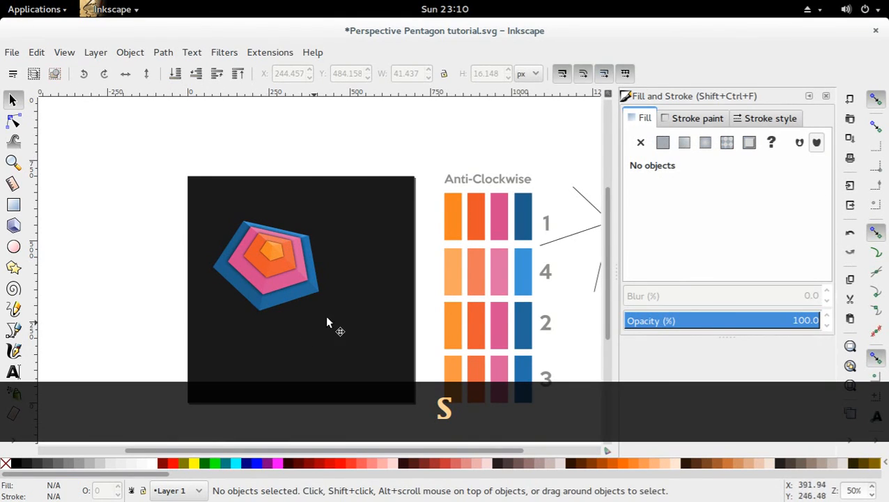
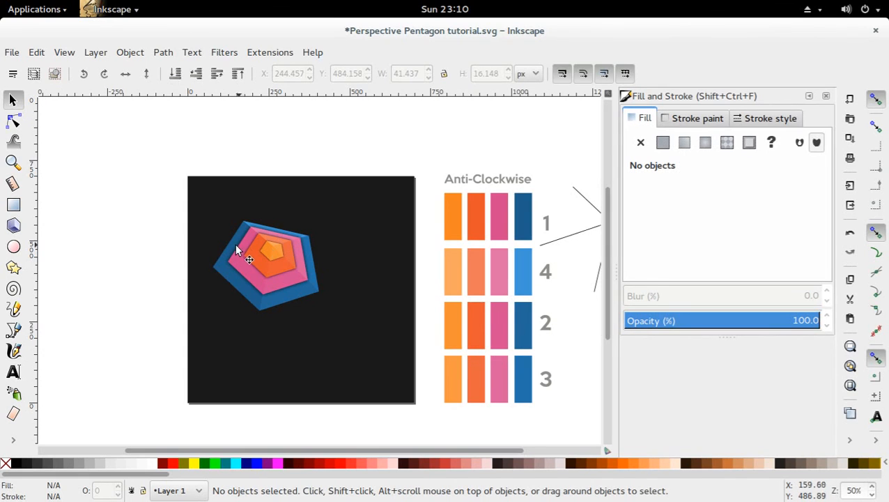
pyautogui.click(14, 329)
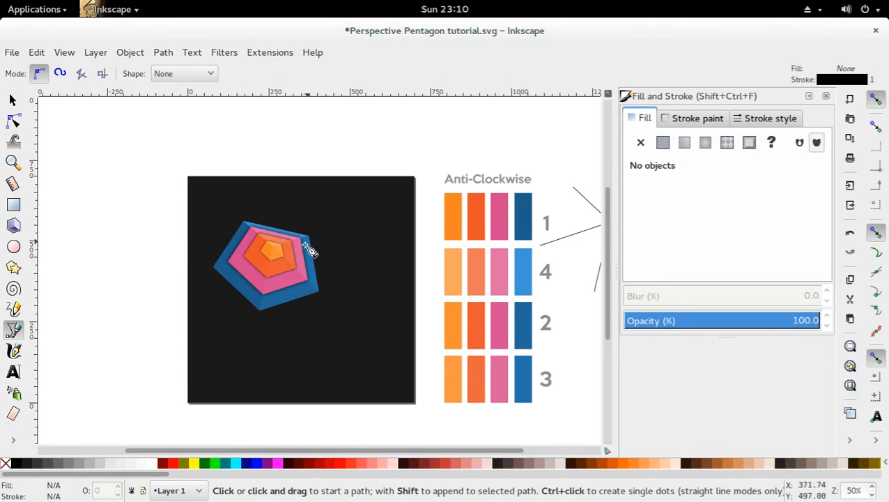
pyautogui.click(273, 246)
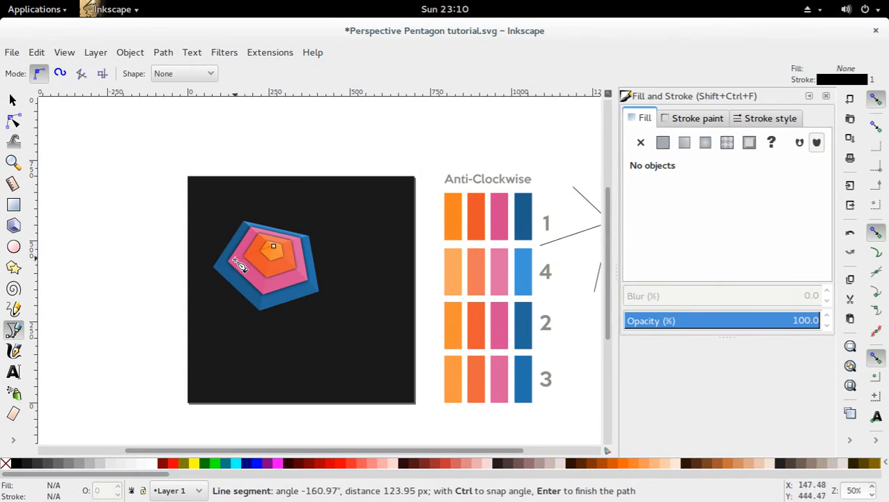
pyautogui.click(214, 269)
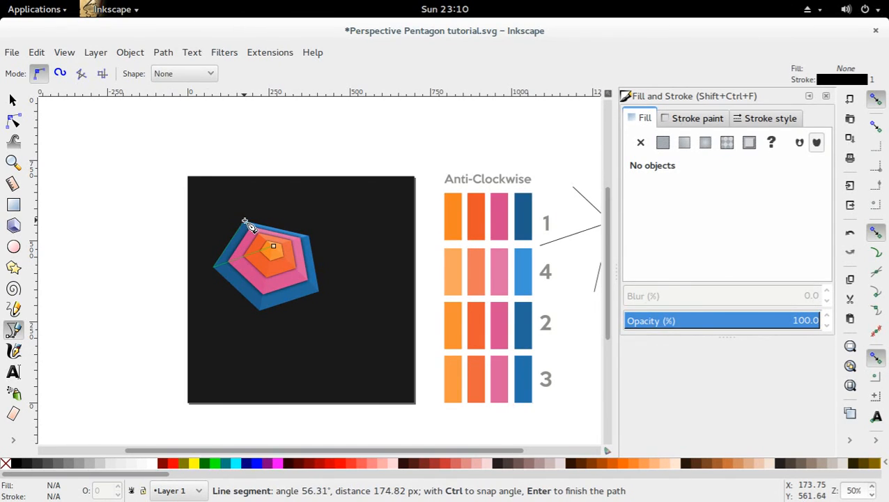
pyautogui.click(244, 221)
pyautogui.click(273, 247)
pyautogui.press('s')
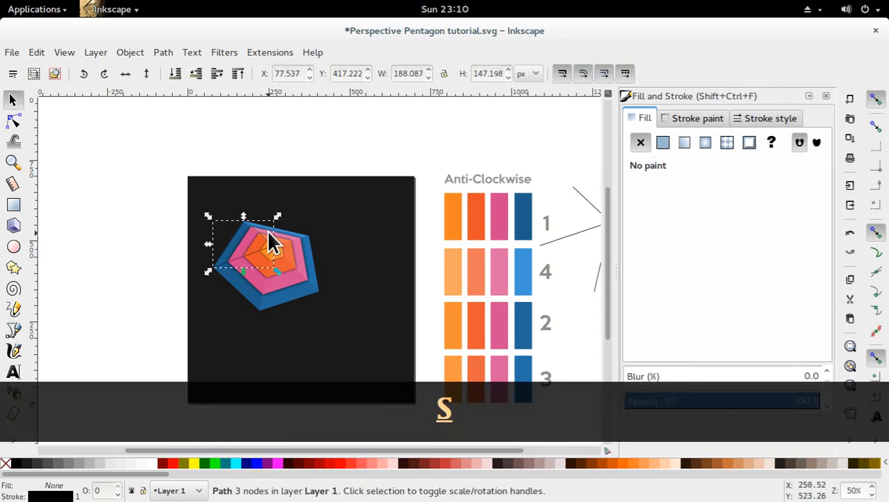
# Align the triangle's nodes precisely with the outer pentagon's top and left corners and the shared centre point
pyautogui.press('=')
pyautogui.press('=')
pyautogui.press('=')
pyautogui.press('=')
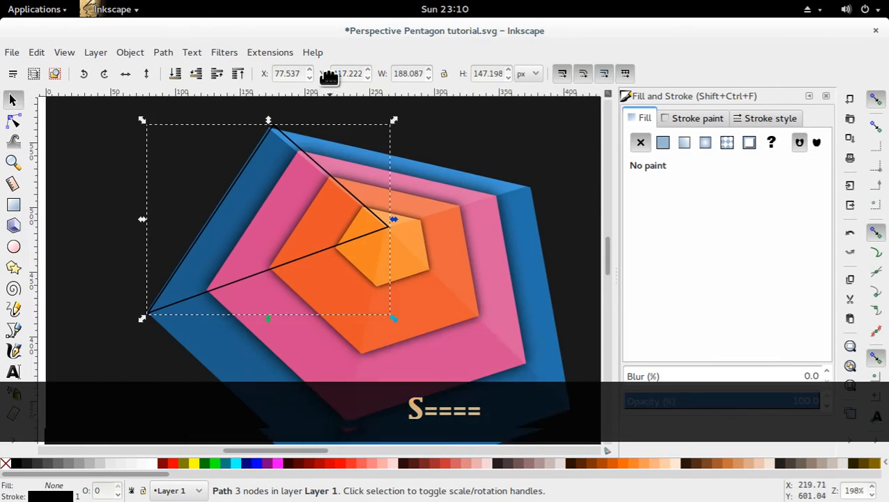
pyautogui.press('=')
pyautogui.doubleClick(300, 204)
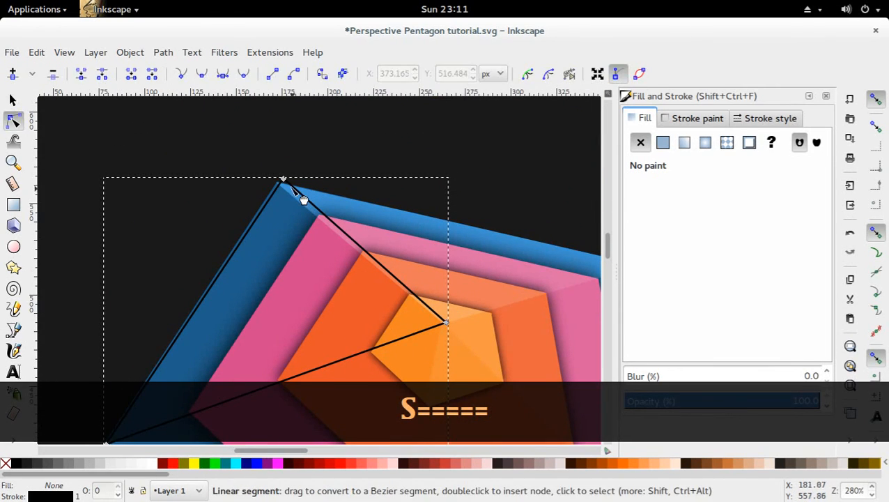
pyautogui.moveTo(281, 177); pyautogui.dragTo(277, 182)
pyautogui.scroll(-3, 276, 205)
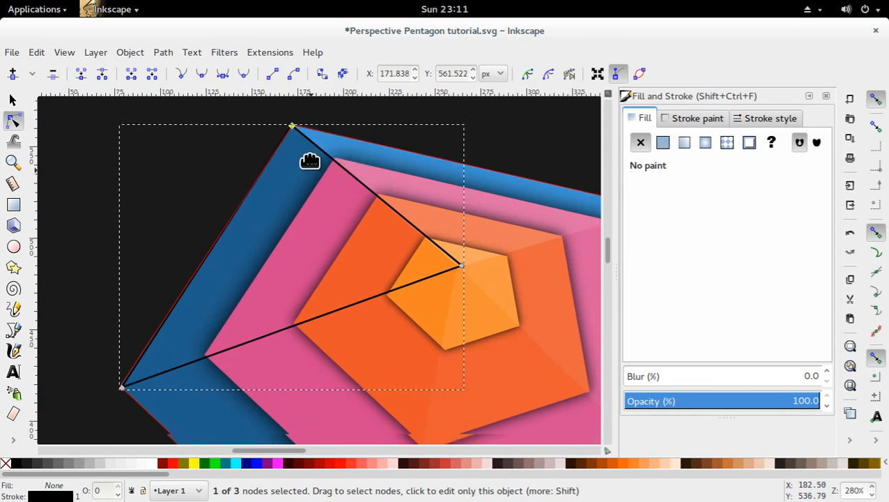
pyautogui.moveTo(459, 245); pyautogui.dragTo(457, 239)
pyautogui.moveTo(117, 359); pyautogui.dragTo(116, 359)
pyautogui.press('s')
pyautogui.click(135, 194)
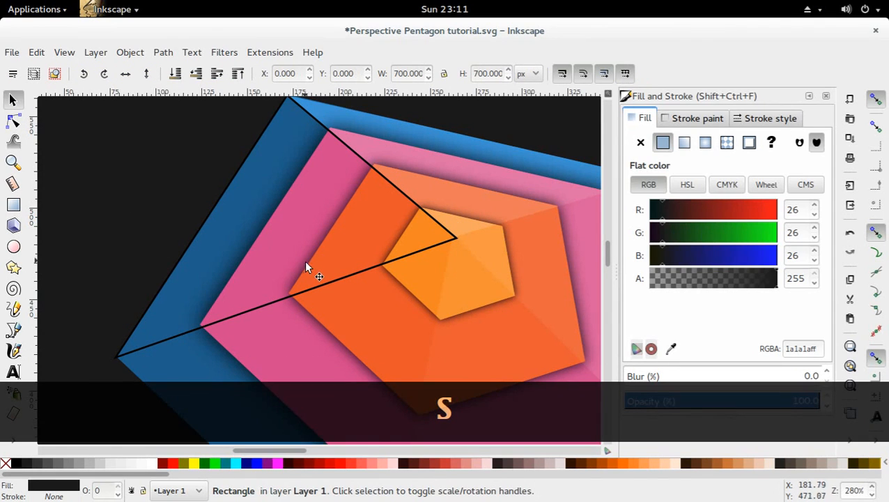
# Duplicate the outer blue pentagon and intersect the copy with the triangle to form the upper-left facet
pyautogui.press('-')
pyautogui.press('-')
pyautogui.press('-')
pyautogui.press('-')
pyautogui.press('-')
pyautogui.click(168, 268)
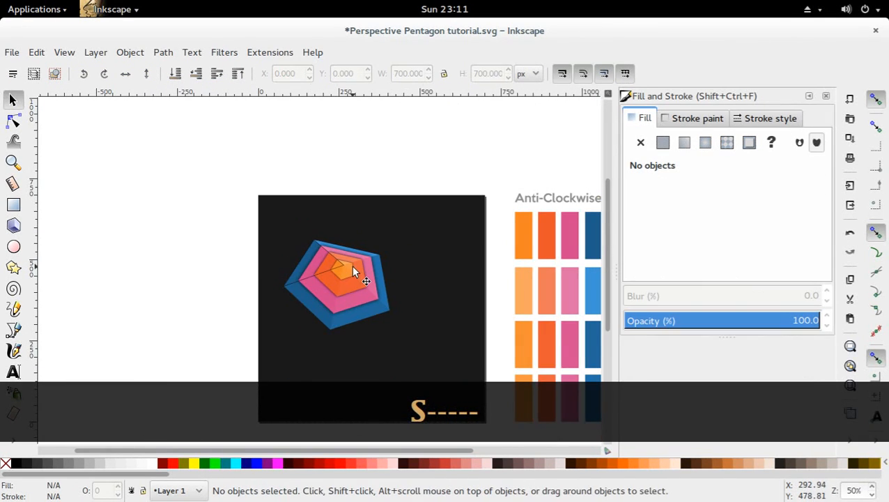
pyautogui.click(322, 269)
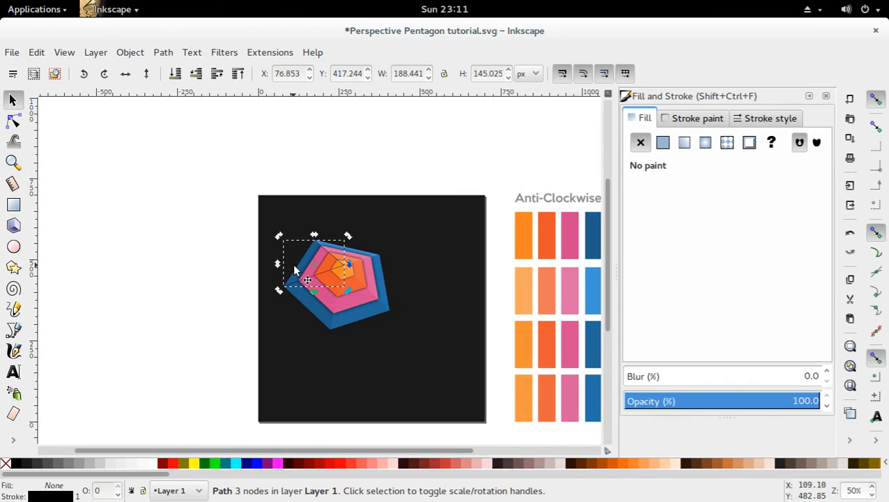
pyautogui.click(301, 306)
pyautogui.hotkey('ctrl', 'd')
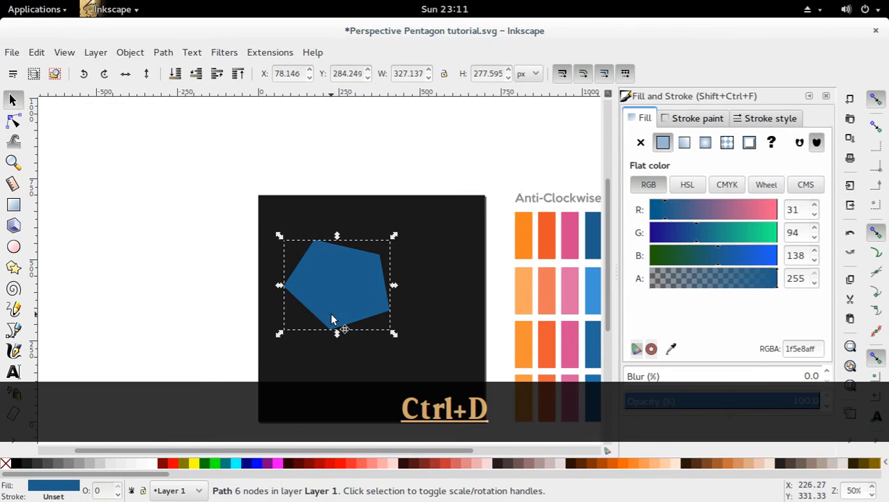
pyautogui.keyDown('shift'); pyautogui.click(305, 280); pyautogui.keyUp('shift')
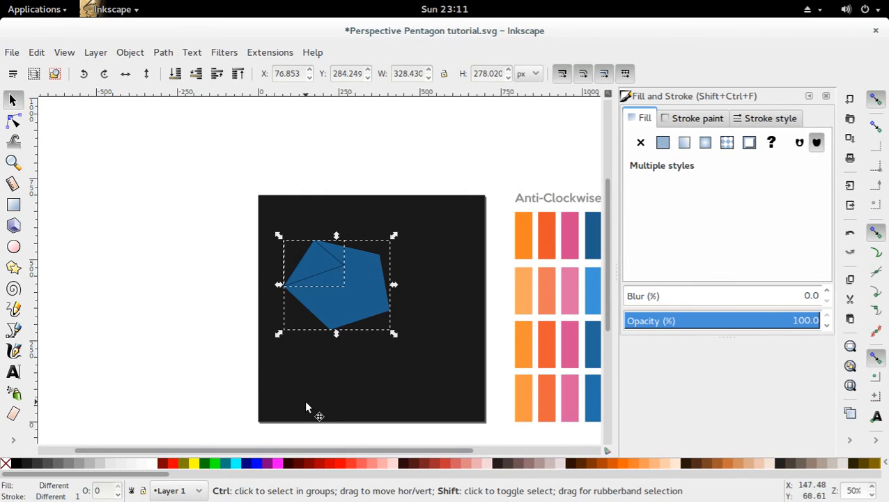
pyautogui.hotkey('ctrl', 'shift', '8')
pyautogui.click(302, 139)
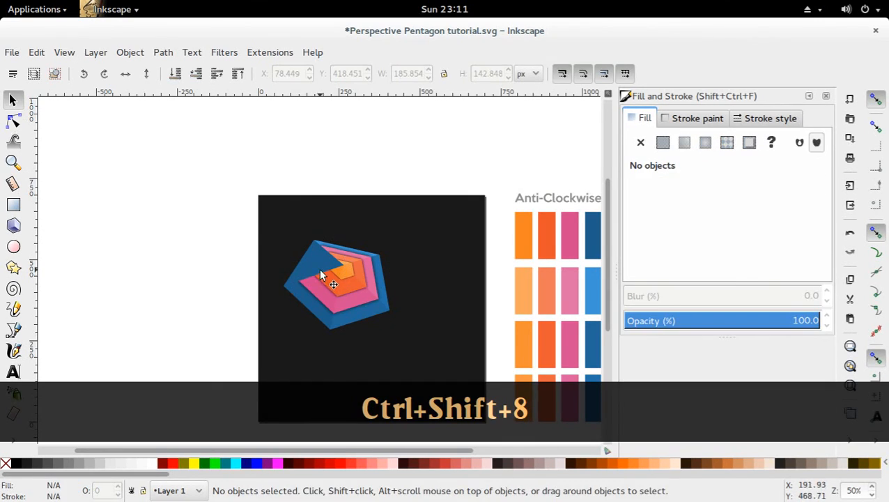
# Fill the new blue facet with the blue swatch from palette row 2 (23699b)
pyautogui.click(320, 274)
pyautogui.press('d')
pyautogui.moveTo(500, 310); pyautogui.dragTo(381, 258)
pyautogui.click(477, 291)
pyautogui.press('s')
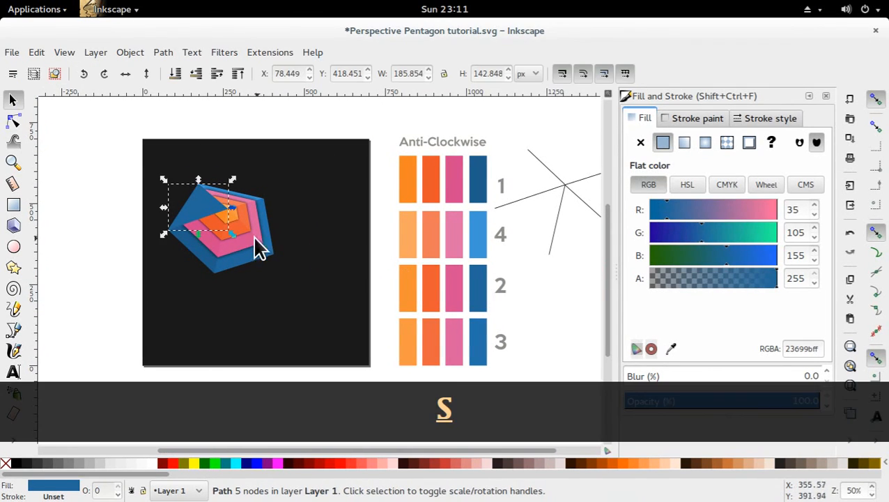
# Lower the blue facet in the stacking order until it sits beneath the pink pentagon and its shadow
pyautogui.click(193, 70)
pyautogui.click(192, 70)
pyautogui.click(192, 70)
pyautogui.click(193, 69)
pyautogui.click(192, 69)
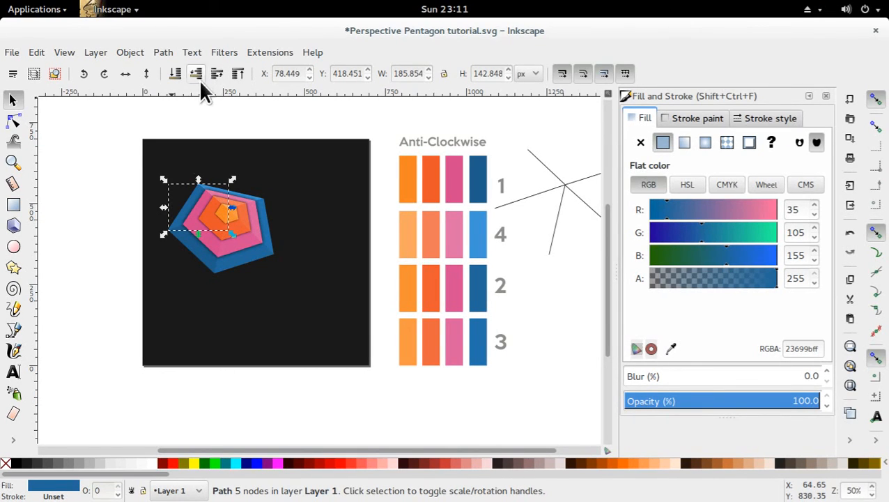
pyautogui.click(97, 193)
# Duplicate the blue facet and the pink pentagon, and intersect the two copies to form the pink pentagon's facet
pyautogui.click(173, 212)
pyautogui.hotkey('ctrl', 'd')
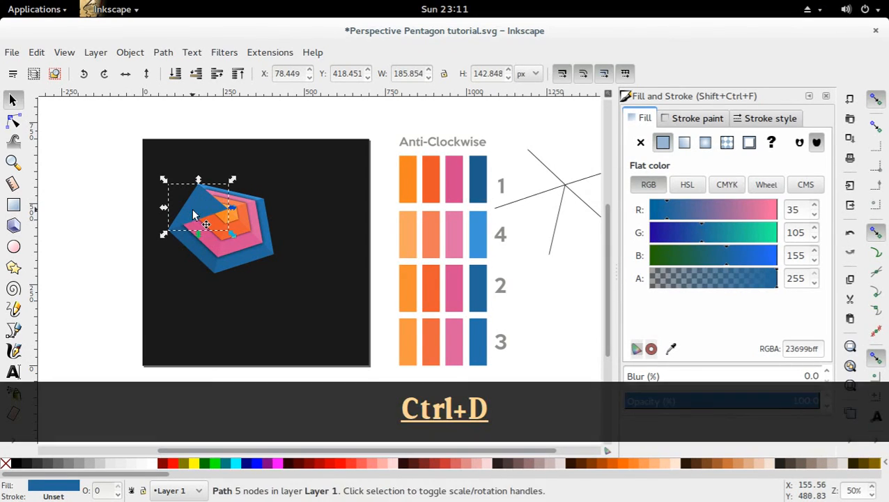
pyautogui.keyDown('ctrl'); pyautogui.click(209, 244); pyautogui.keyUp('ctrl')
pyautogui.hotkey('ctrl', 'd')
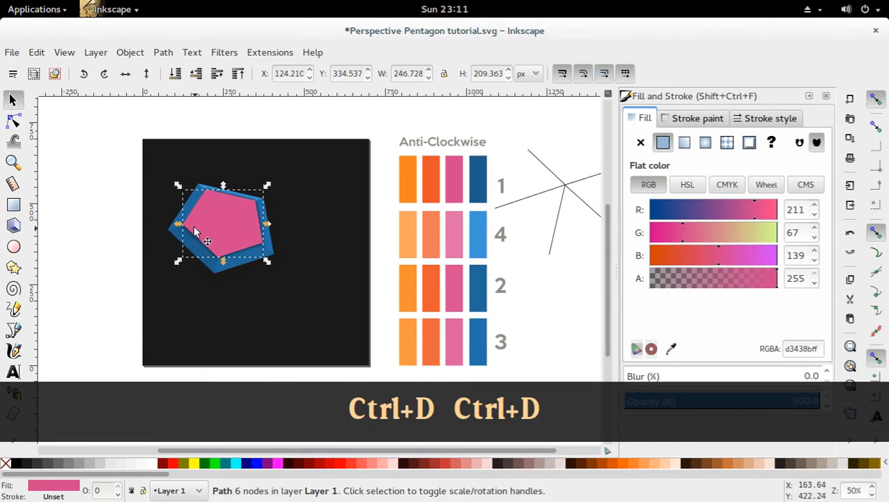
pyautogui.keyDown('shift'); pyautogui.click(186, 212); pyautogui.keyUp('shift')
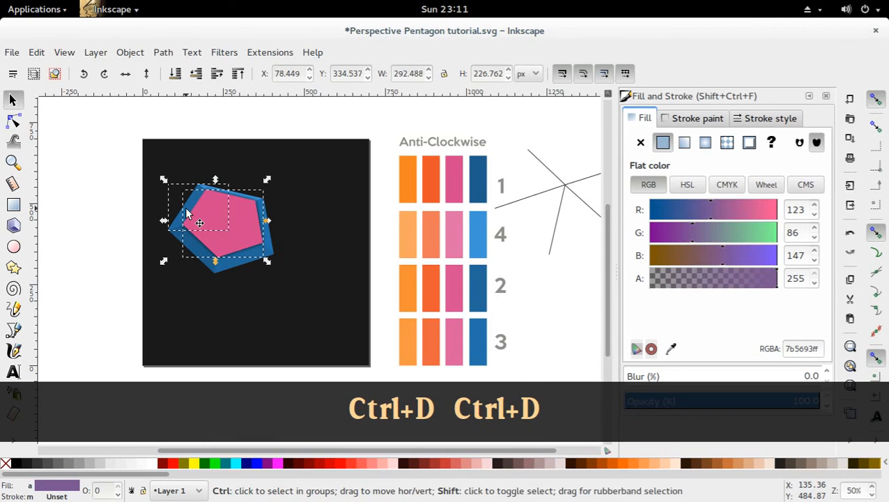
pyautogui.hotkey('ctrl', 'shift', '8')
# Fill the new facet with the row 2 pink swatch (d54c92) and lower it beneath the red-orange pentagon
pyautogui.press('d')
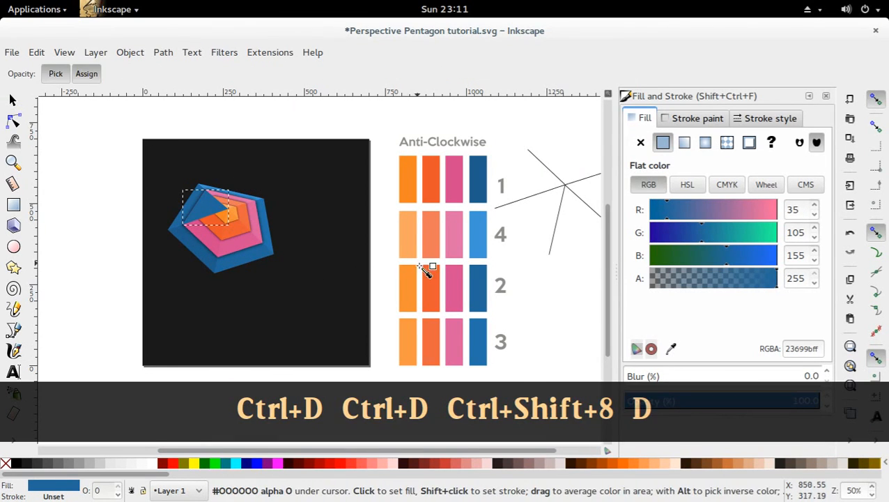
pyautogui.click(456, 296)
pyautogui.press('d')
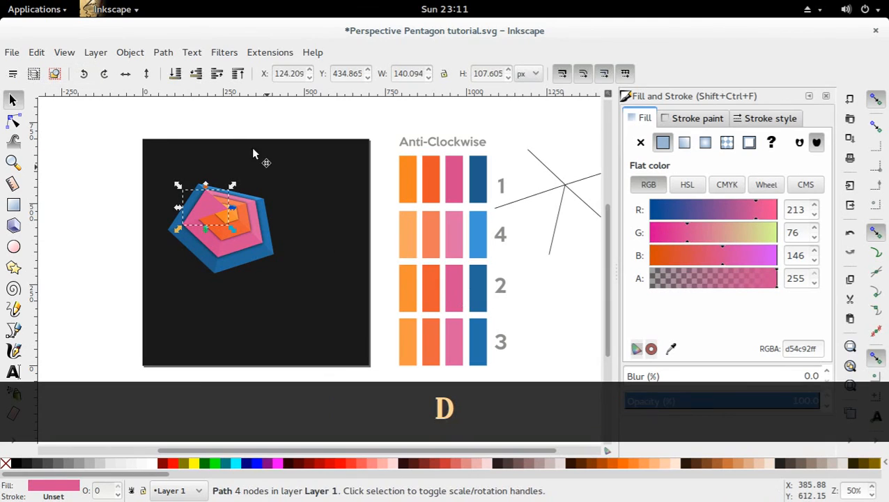
pyautogui.click(192, 76)
pyautogui.click(193, 75)
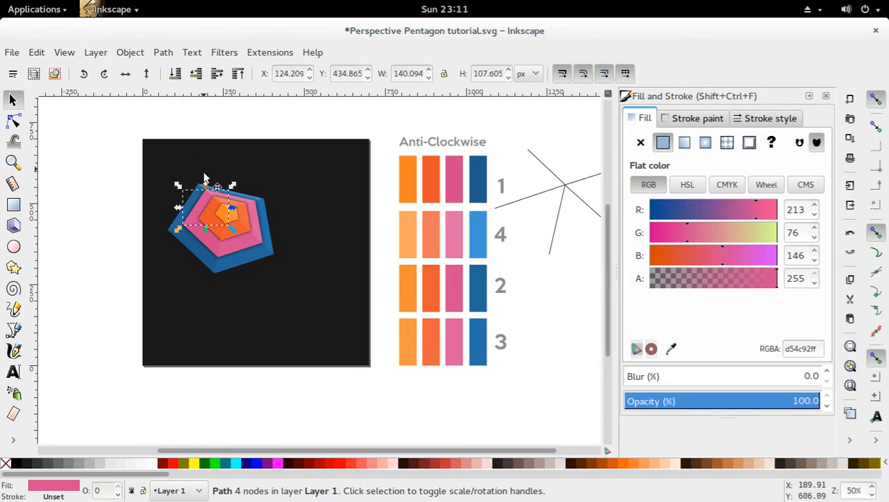
# Duplicate the pink facet and the red-orange pentagon, and intersect the two copies to form the red-orange pentagon's facet
pyautogui.hotkey('ctrl', 'd')
pyautogui.click(209, 221)
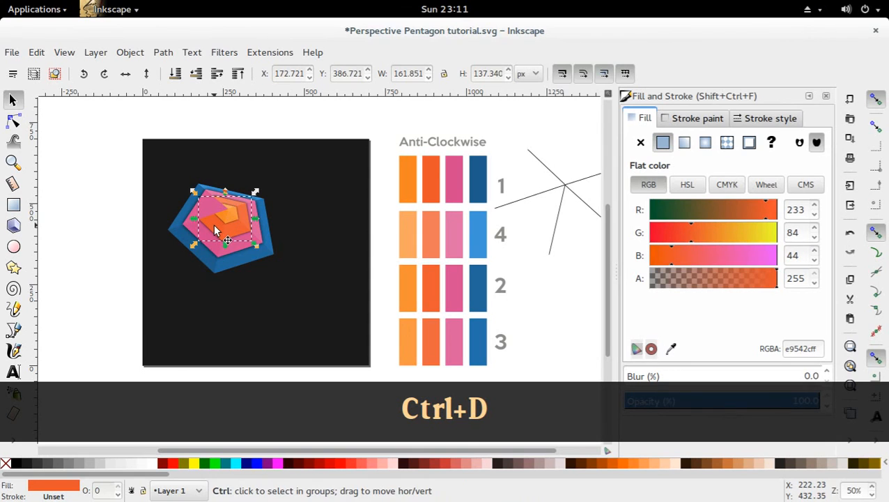
pyautogui.hotkey('ctrl', 'd')
pyautogui.keyDown('shift'); pyautogui.click(201, 203); pyautogui.keyUp('shift')
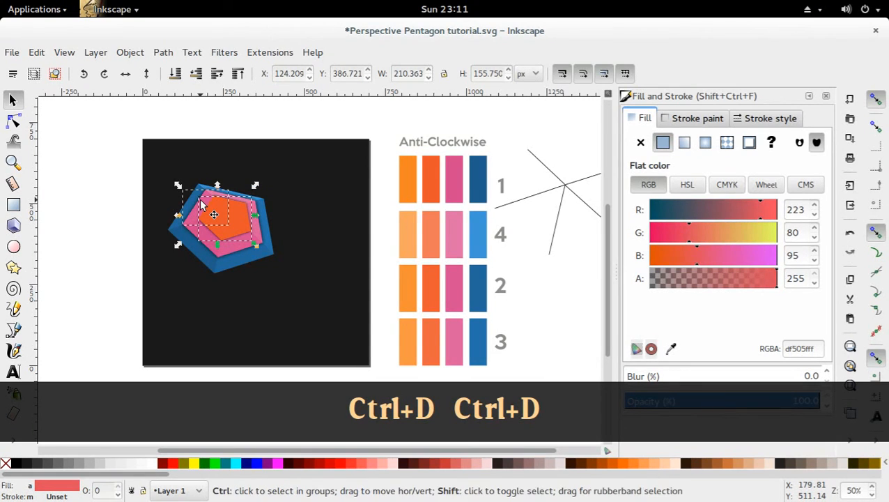
pyautogui.hotkey('ctrl', 'shift', '8')
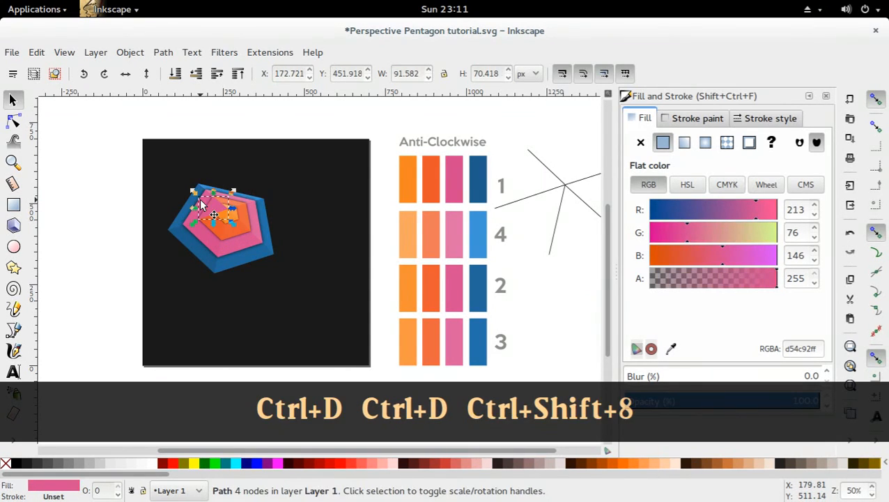
# Fill the new facet with the row 2 red-orange swatch (e95a33) and lower it beneath the innermost pentagon
pyautogui.press('d')
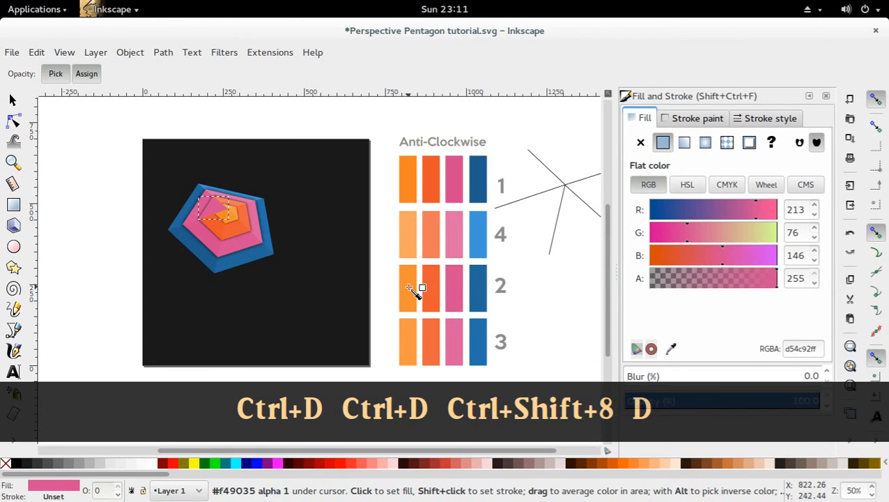
pyautogui.click(436, 289)
pyautogui.press('s')
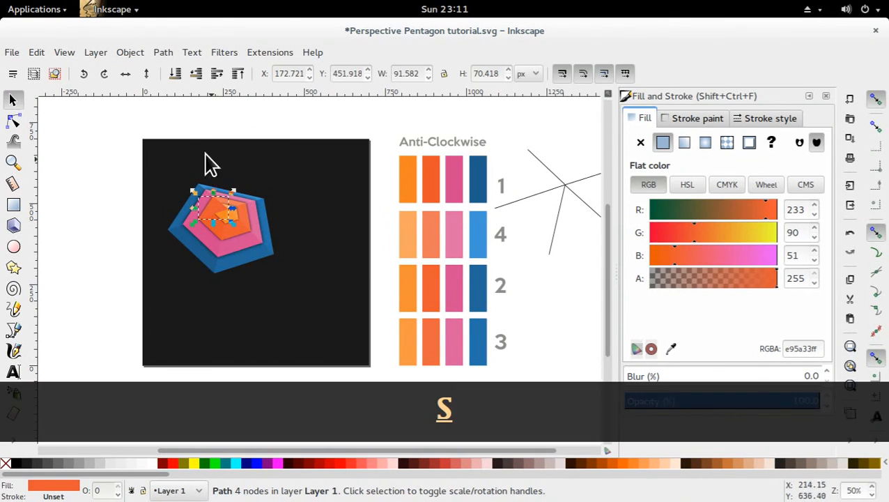
pyautogui.click(196, 74)
# Duplicate the upper-left facet of the red-orange pentagon
pyautogui.click(217, 207)
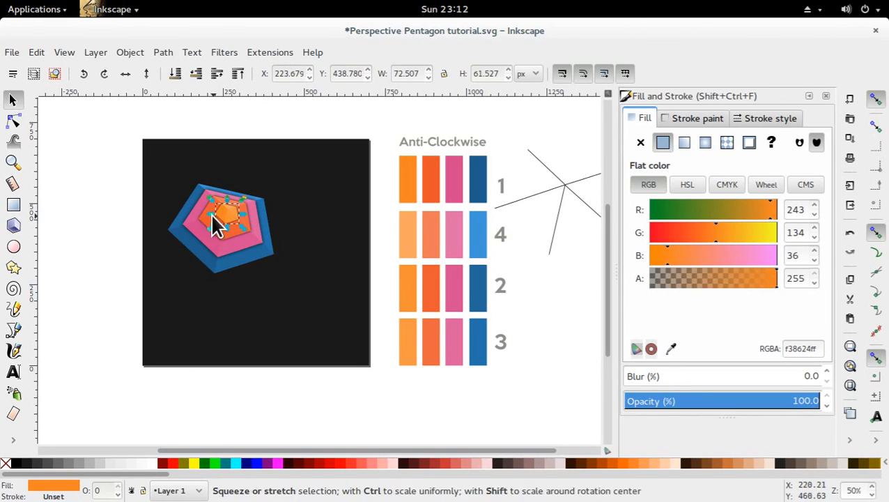
pyautogui.click(205, 212)
pyautogui.hotkey('ctrl', 'd')
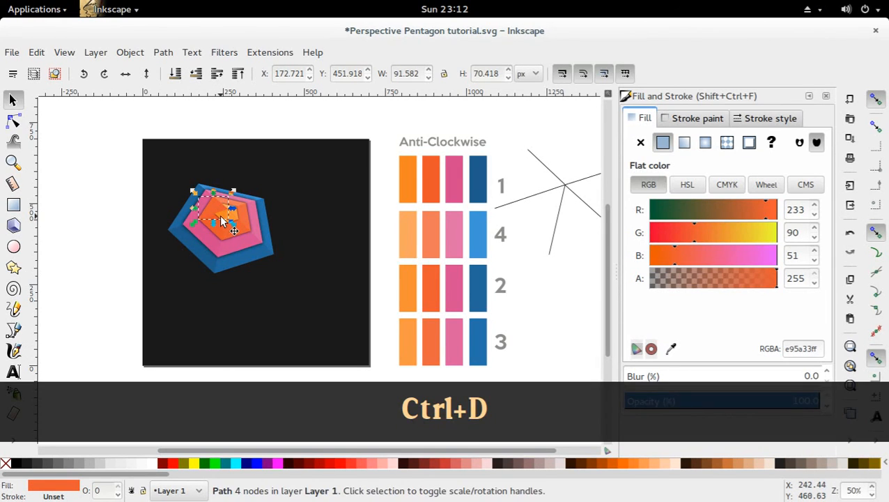
pyautogui.press('Escape')
pyautogui.click(220, 214)
pyautogui.click(220, 221)
pyautogui.press('n')
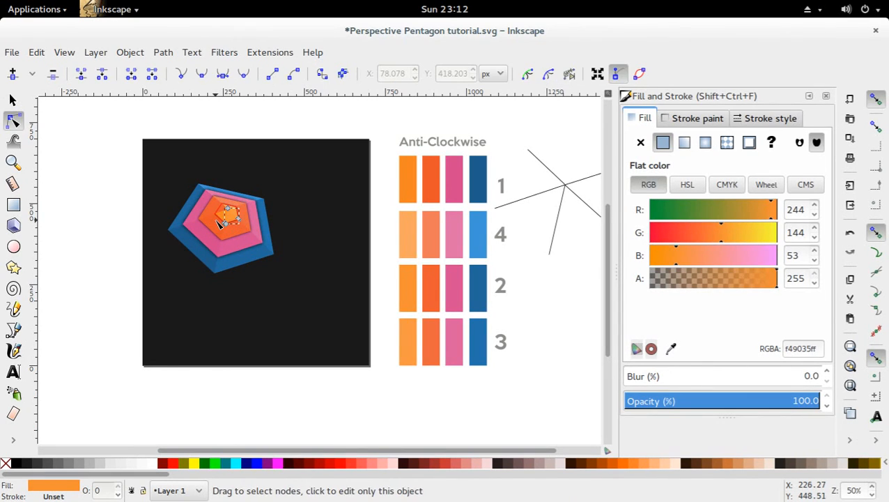
pyautogui.click(218, 216)
pyautogui.press('s')
pyautogui.keyDown('shift'); pyautogui.click(205, 207); pyautogui.keyUp('shift')
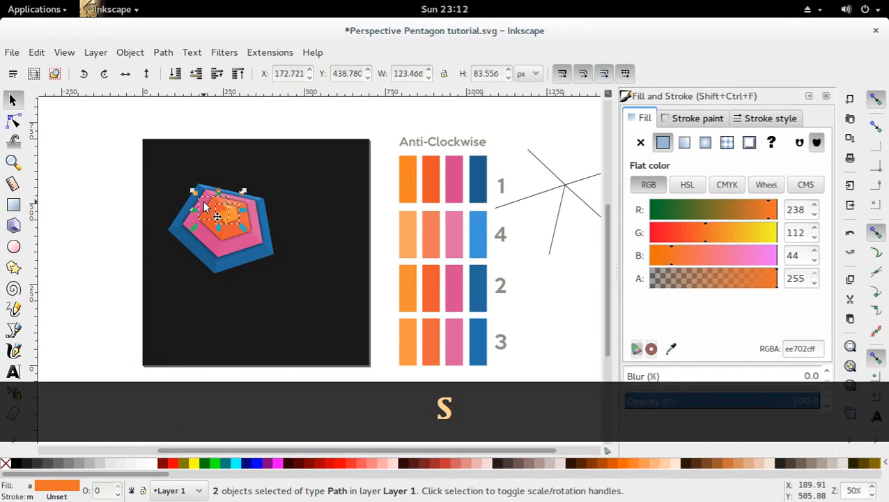
pyautogui.press('Escape')
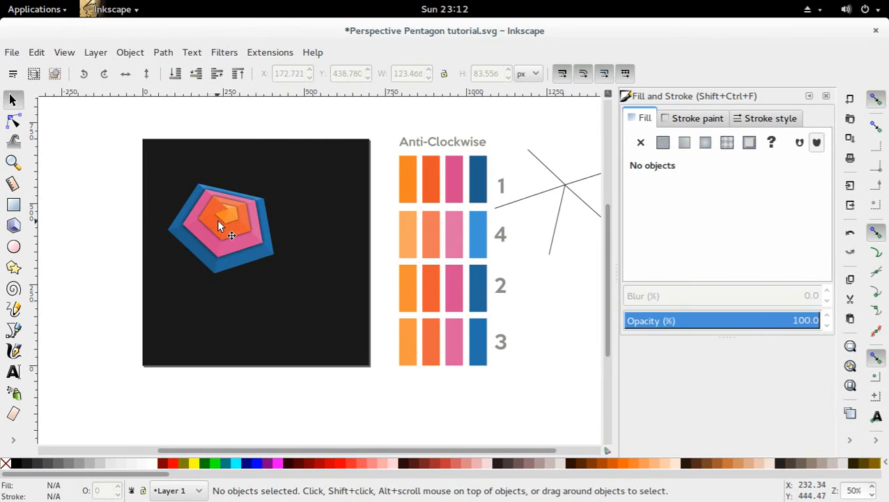
# Duplicate the innermost orange pentagon and intersect it with the duplicated red-orange facet
pyautogui.click(216, 218)
pyautogui.hotkey('ctrl', 'd')
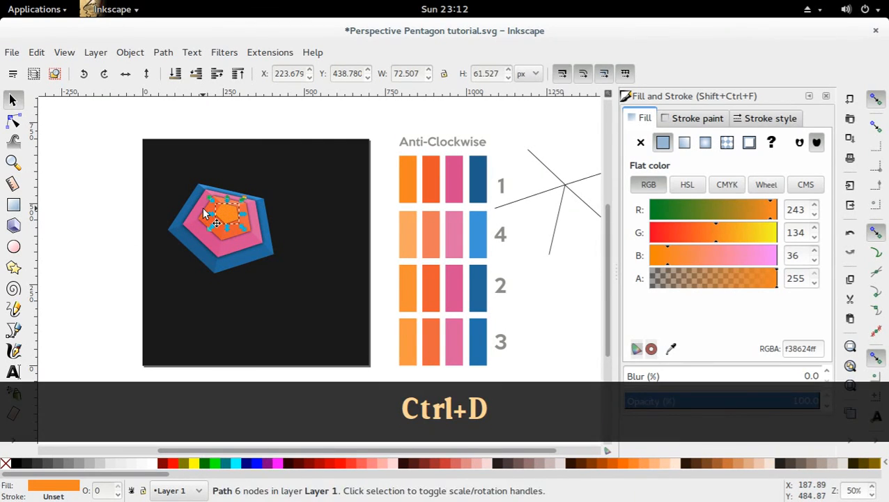
pyautogui.keyDown('shift'); pyautogui.click(204, 213); pyautogui.keyUp('shift')
pyautogui.hotkey('ctrl', 'shift', '8')
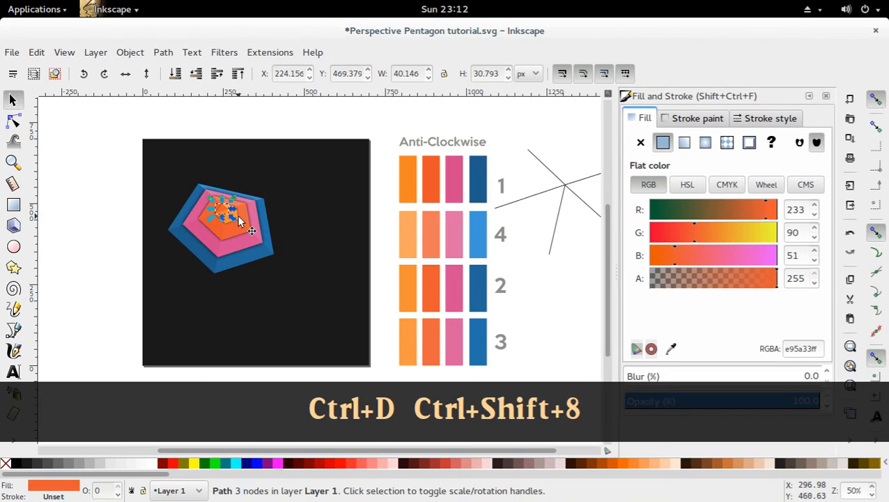
# Fill the innermost pentagon's new facet with the row 2 orange swatch (f49035) and save the document
pyautogui.press('d')
pyautogui.click(402, 286)
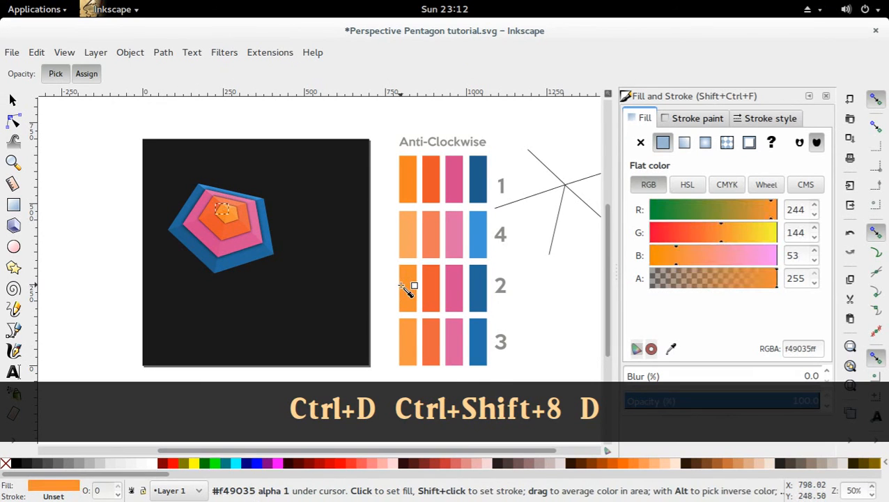
pyautogui.press('s')
pyautogui.press('Escape')
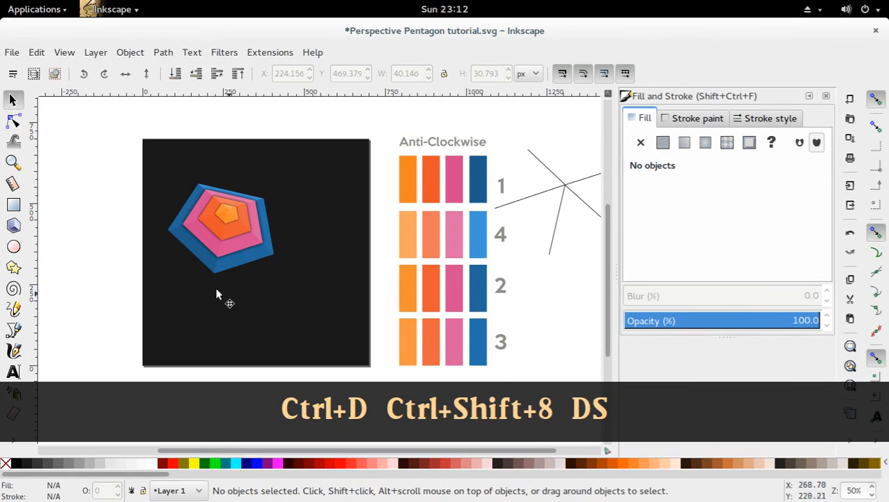
pyautogui.moveTo(108, 299); pyautogui.dragTo(323, 161)
pyautogui.press('Escape')
pyautogui.hotkey('ctrl', 's')
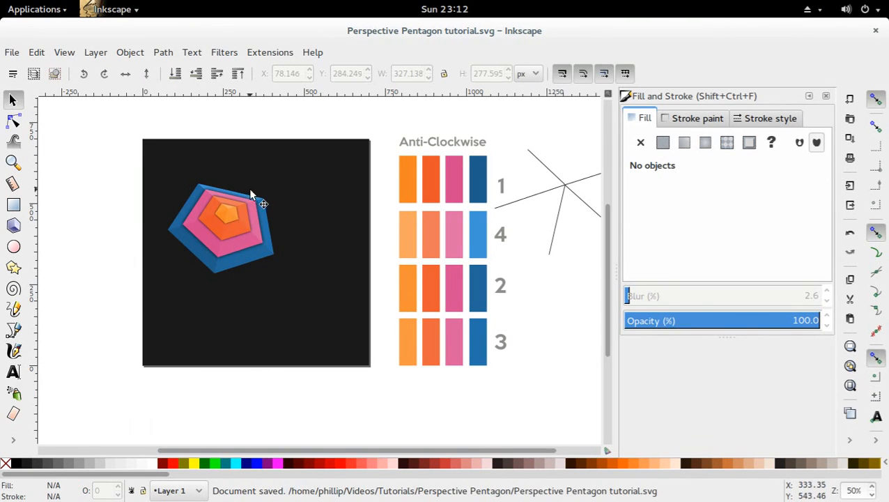
# Duplicate the innermost orange pentagon and lower the copy beneath the orange facets
pyautogui.click(216, 217)
pyautogui.click(213, 221)
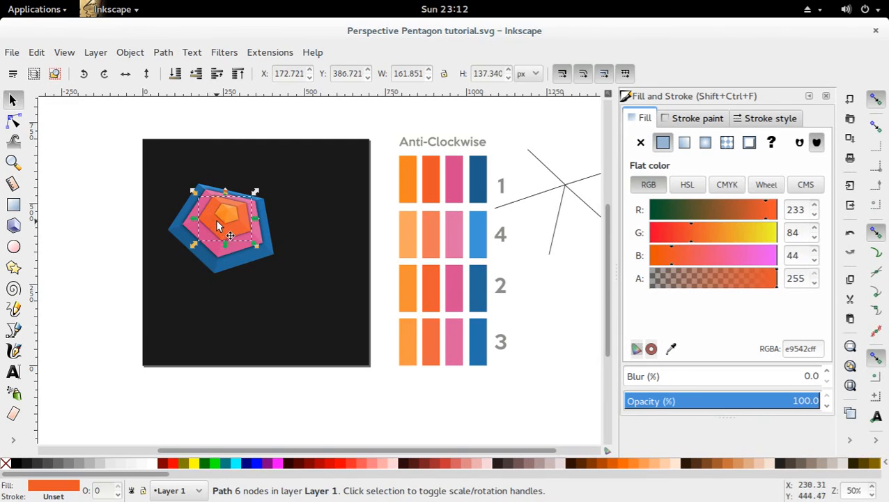
pyautogui.click(218, 219)
pyautogui.hotkey('ctrl', 'd')
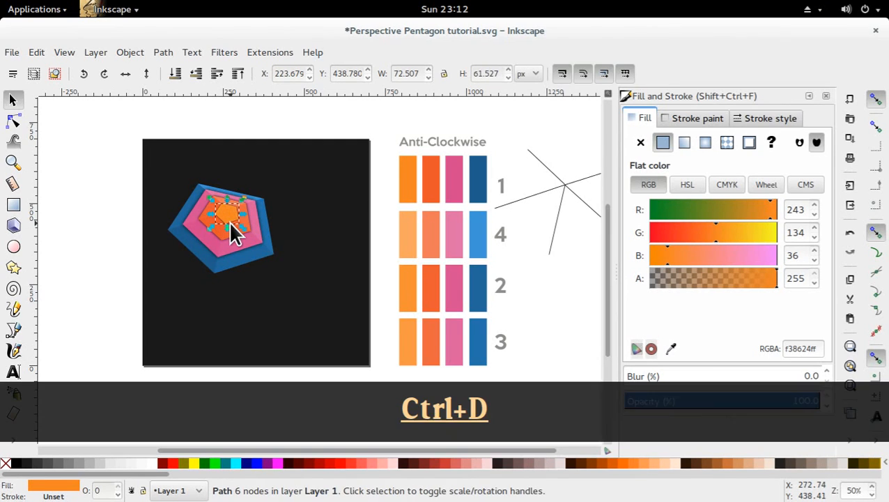
pyautogui.click(195, 75)
pyautogui.click(195, 75)
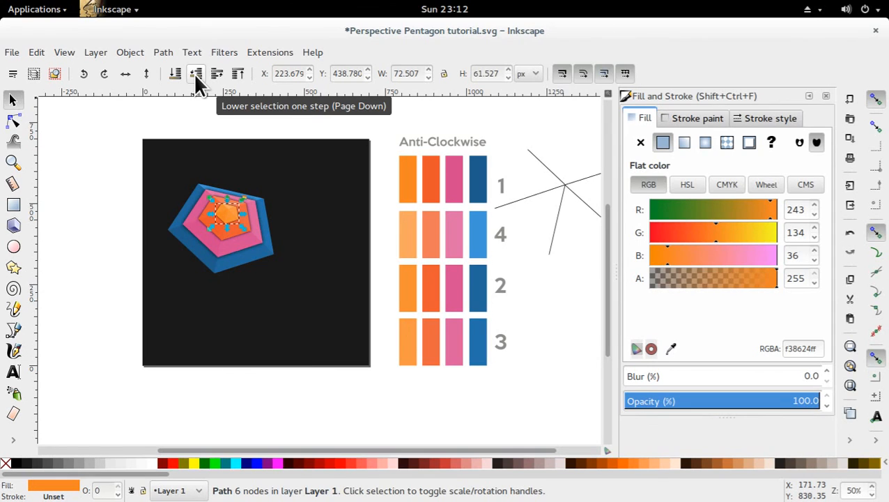
pyautogui.click(195, 75)
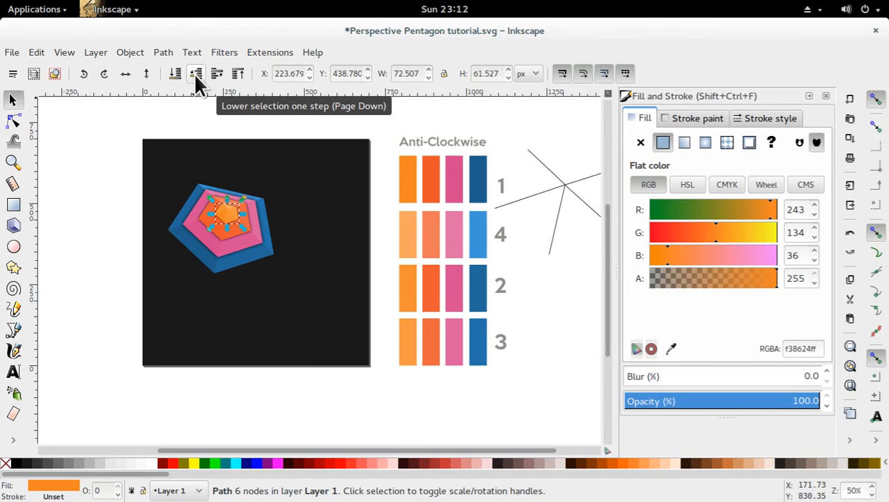
# Enlarge the orange copy about its centre to about 90 by 77 px and fill it with the row 4 red-orange swatch (ed7959)
pyautogui.click(250, 234)
pyautogui.moveTo(248, 226); pyautogui.dragTo(241, 222)
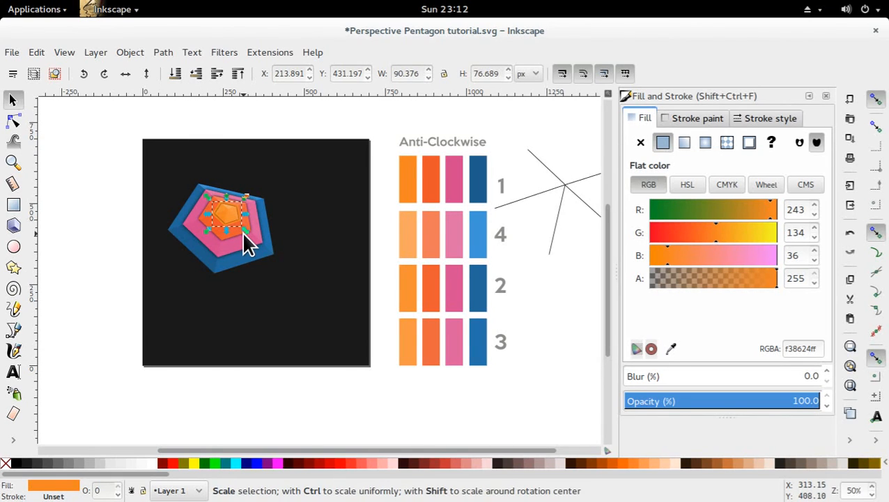
pyautogui.press('d')
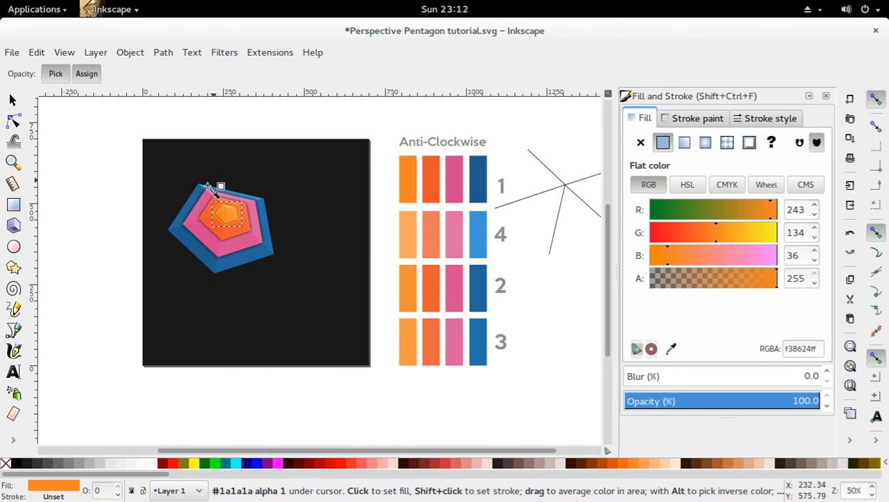
pyautogui.click(436, 232)
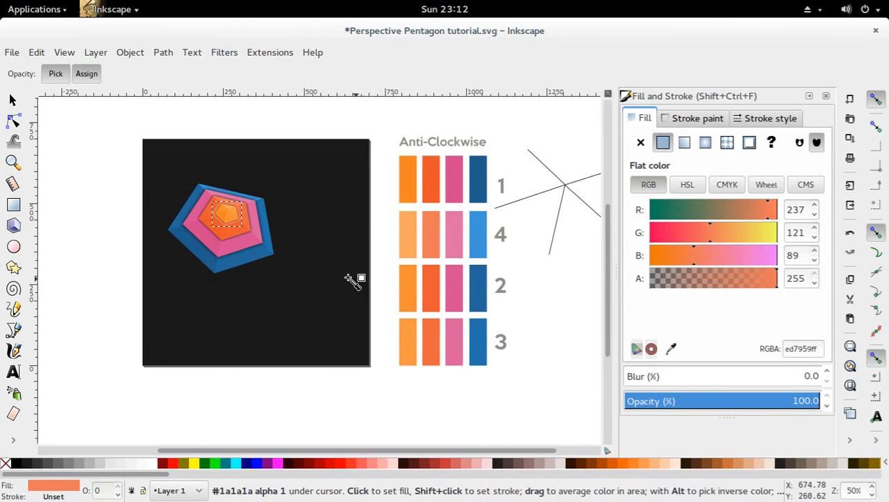
pyautogui.press('d')
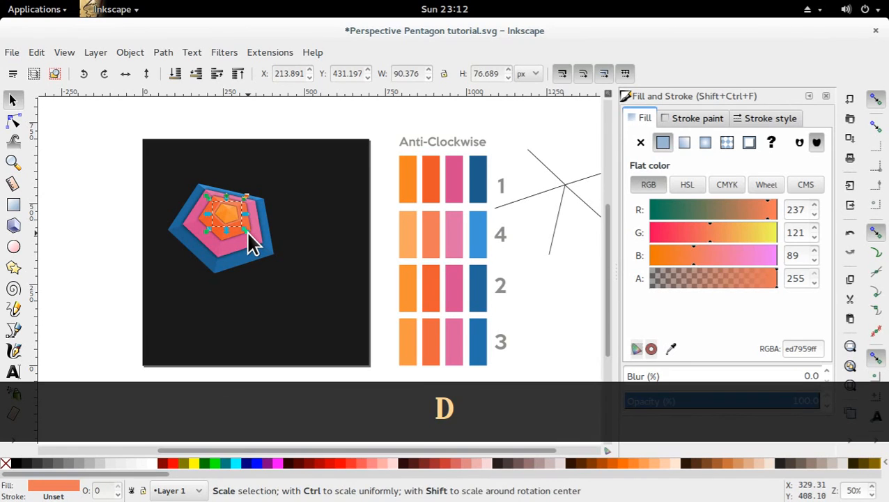
pyautogui.moveTo(245, 233); pyautogui.dragTo(248, 237)
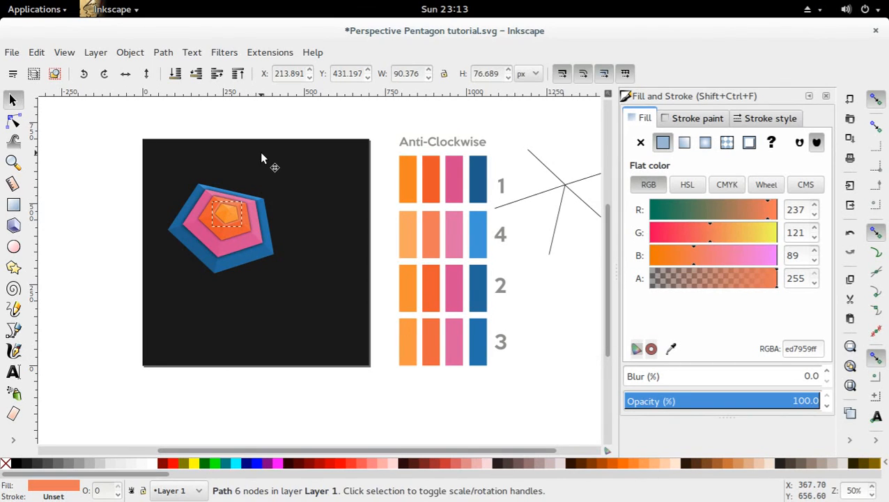
pyautogui.press('s')
pyautogui.click(102, 239)
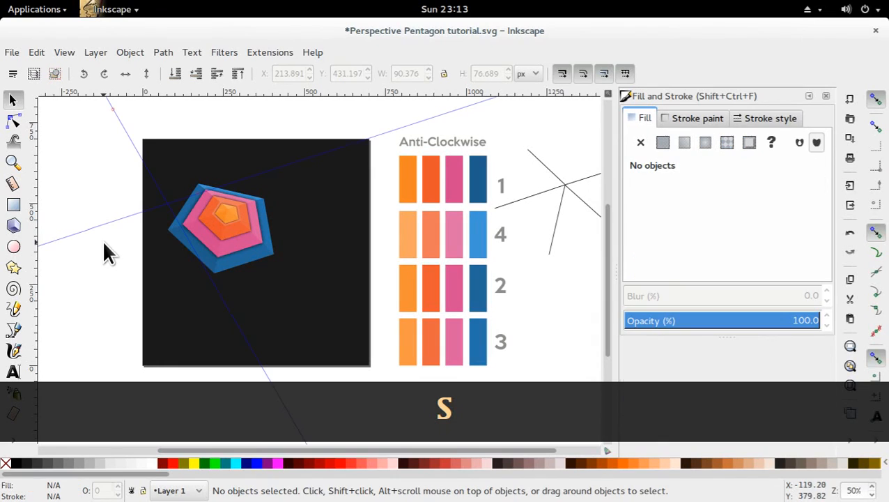
# Duplicate the red-orange pentagon and lower the copy beneath the red-orange facets
pyautogui.click(224, 231)
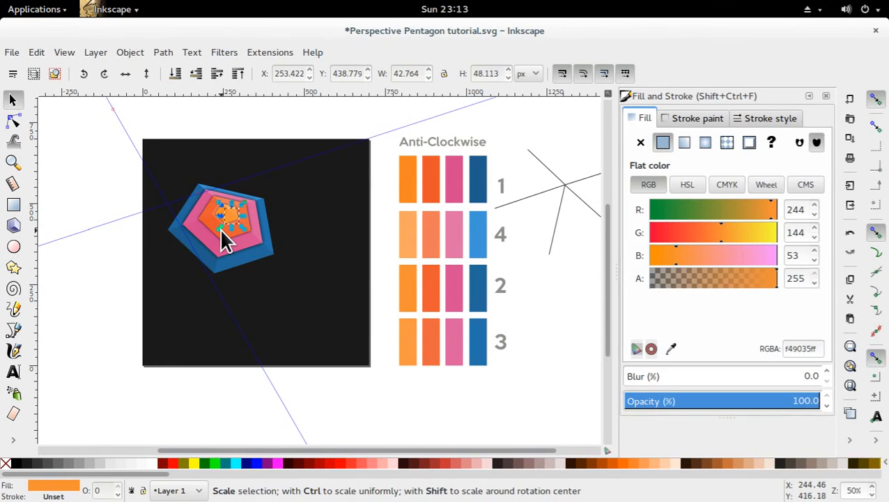
pyautogui.press('Escape')
pyautogui.click(212, 235)
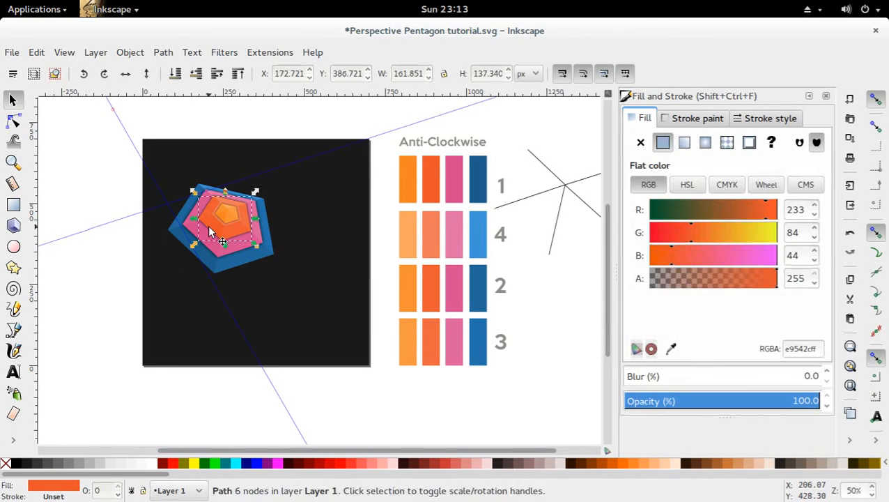
pyautogui.hotkey('ctrl', 'd')
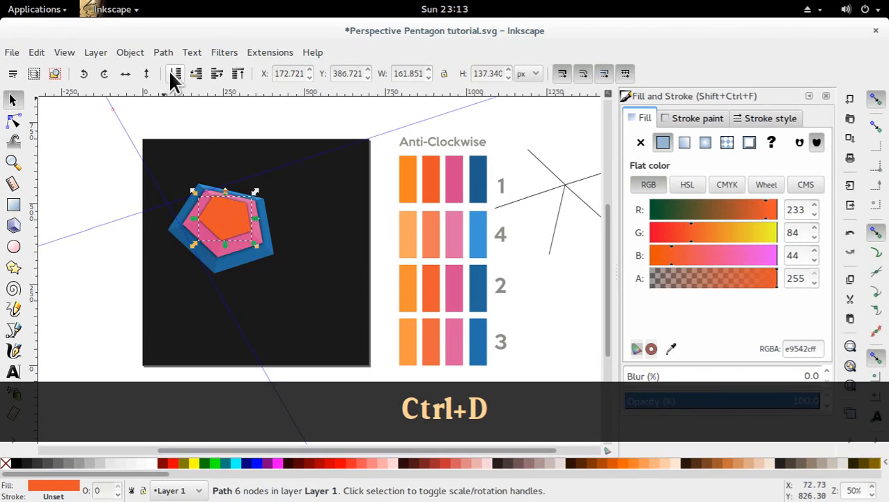
pyautogui.click(197, 75)
pyautogui.click(197, 75)
pyautogui.click(196, 75)
pyautogui.click(197, 75)
pyautogui.click(197, 75)
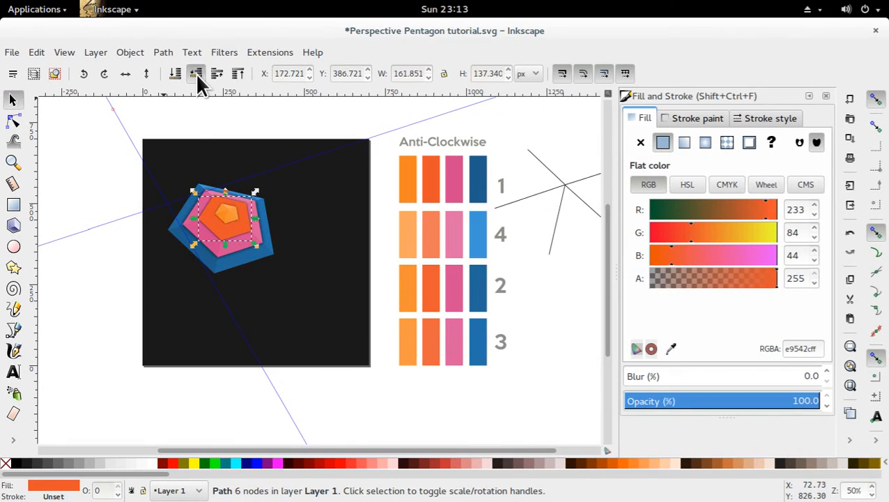
pyautogui.click(196, 75)
pyautogui.click(196, 75)
pyautogui.click(196, 75)
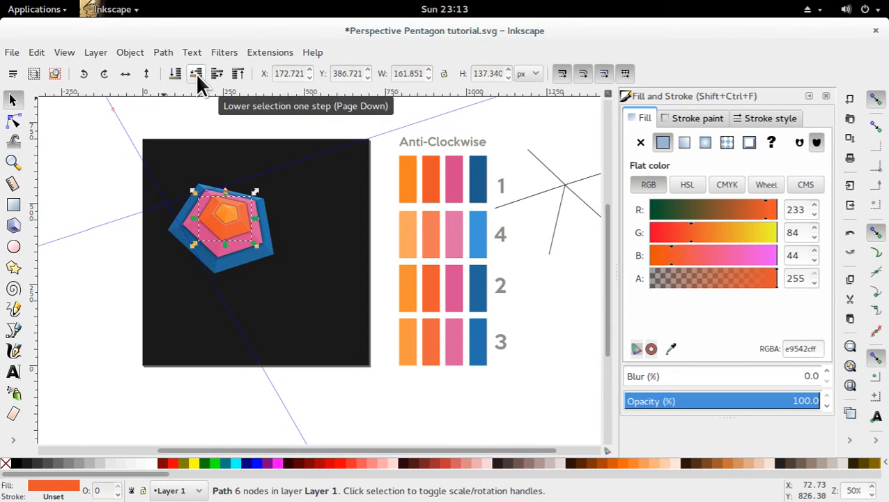
# Fill the red-orange copy with the row 4 pink swatch (dd6ea6) and scale it about its centre to about 184 by 156 px
pyautogui.moveTo(256, 242); pyautogui.dragTo(259, 253)
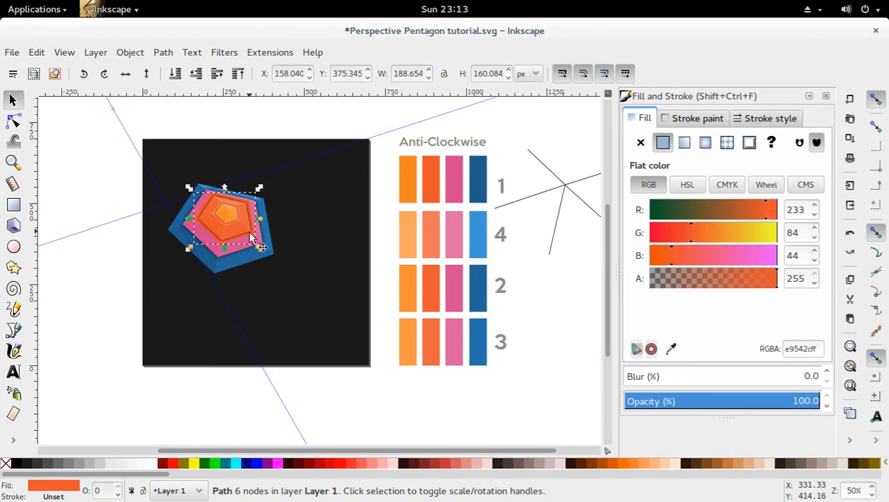
pyautogui.press('d')
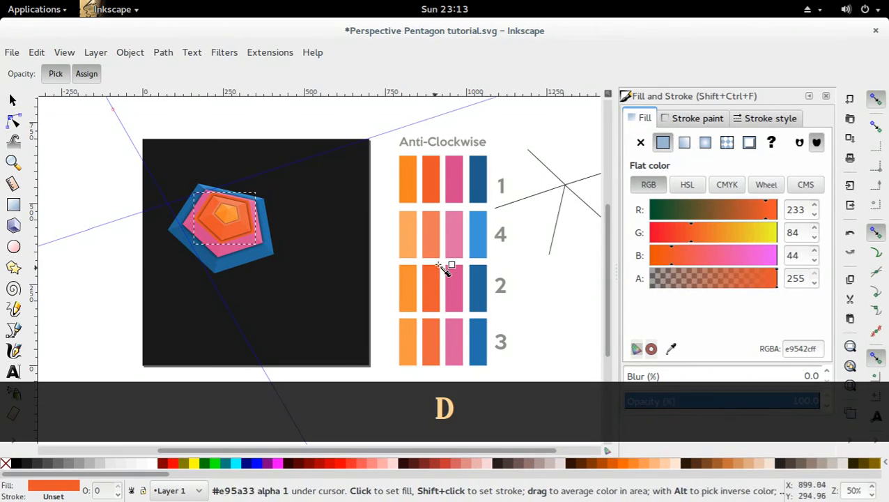
pyautogui.click(460, 241)
pyautogui.press('s')
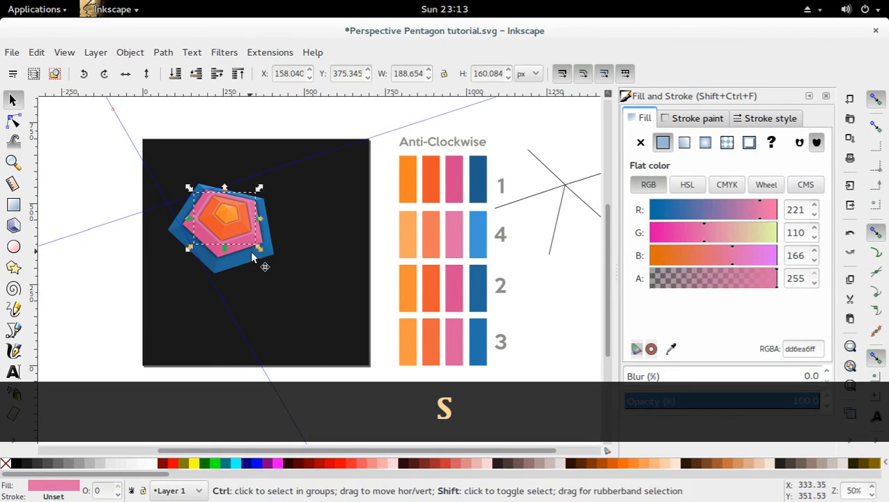
pyautogui.moveTo(259, 250); pyautogui.dragTo(264, 258)
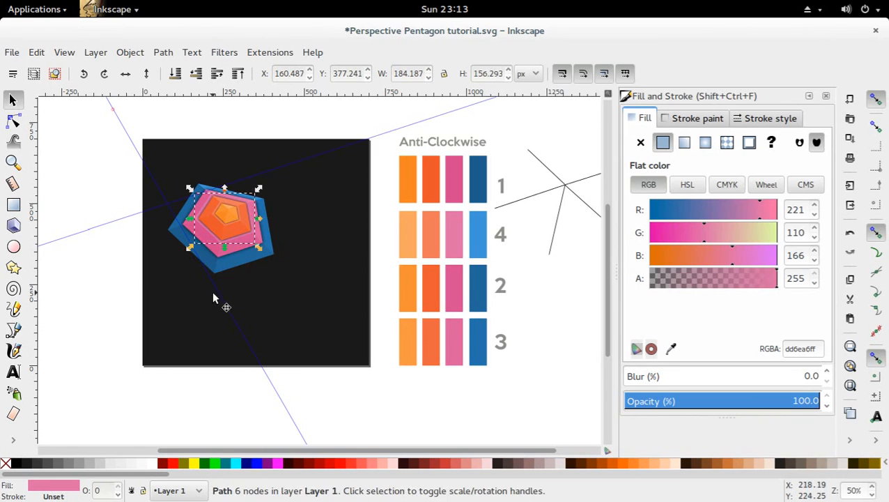
# Enlarge a duplicate of the pink pentagon to about 261 by 221 px and lower it beneath the pink facets
pyautogui.click(234, 250)
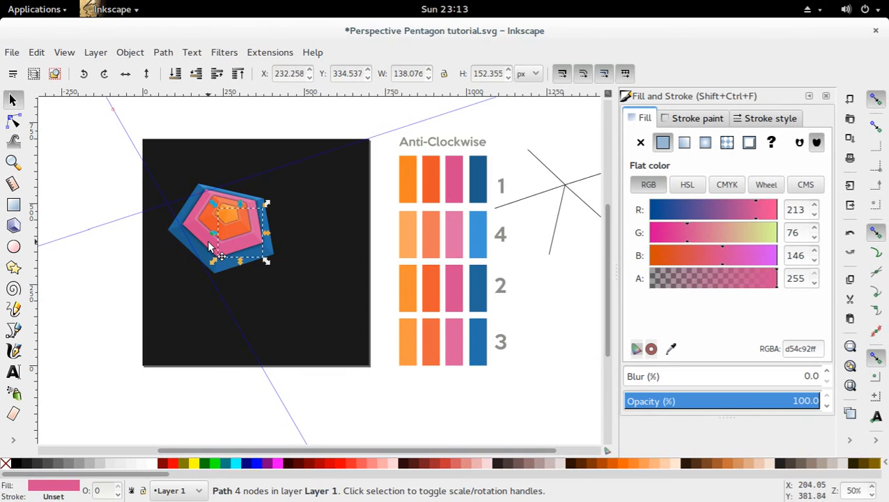
pyautogui.click(207, 246)
pyautogui.hotkey('ctrl', 'd')
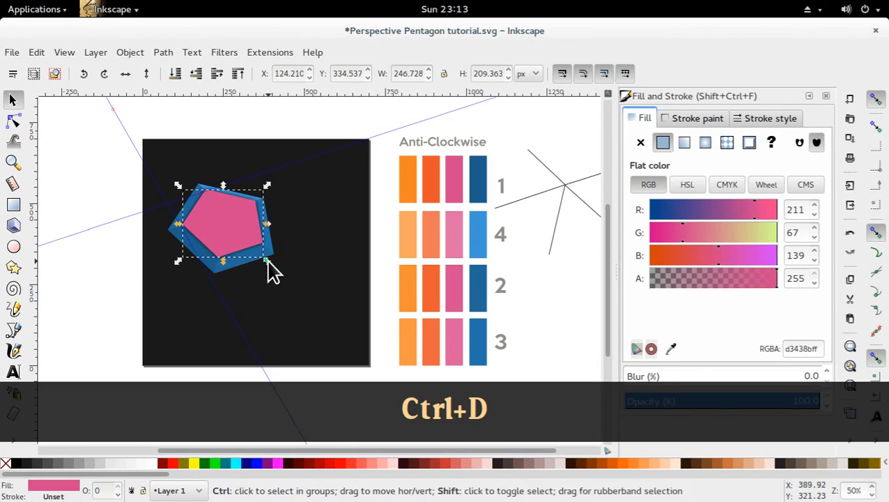
pyautogui.moveTo(267, 269); pyautogui.dragTo(275, 275)
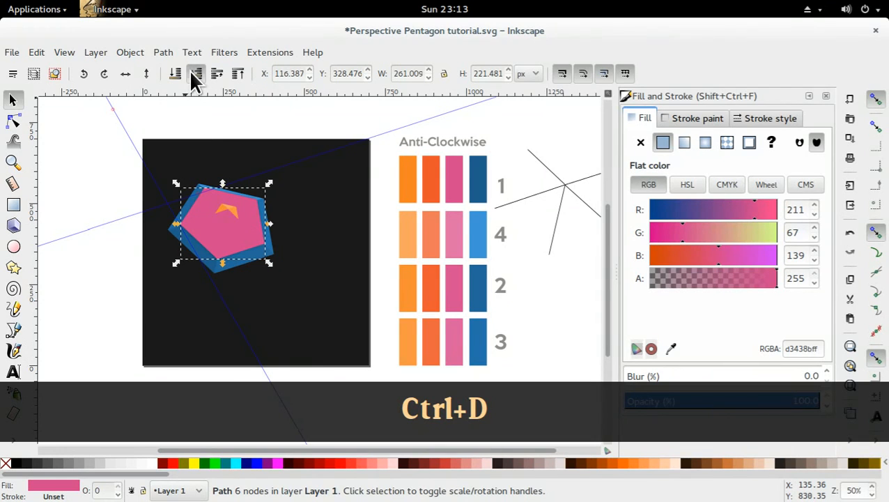
pyautogui.click(191, 70)
pyautogui.click(191, 69)
pyautogui.click(191, 69)
pyautogui.click(191, 70)
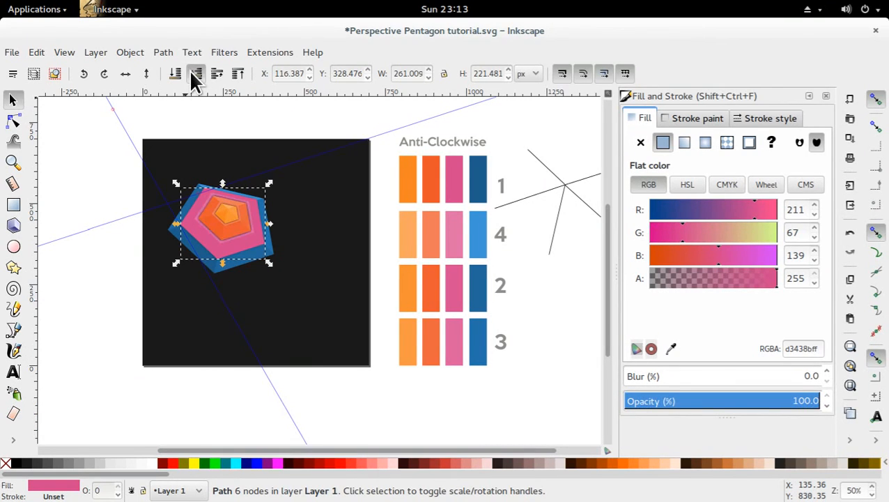
pyautogui.click(195, 76)
pyautogui.click(195, 76)
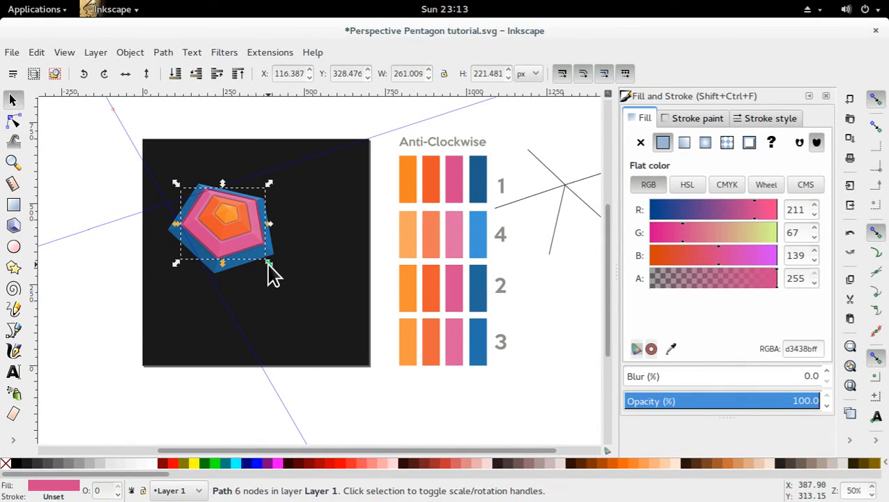
# Fill the enlarged pink copy with the row 4 blue swatch (3f96d5)
pyautogui.press('d')
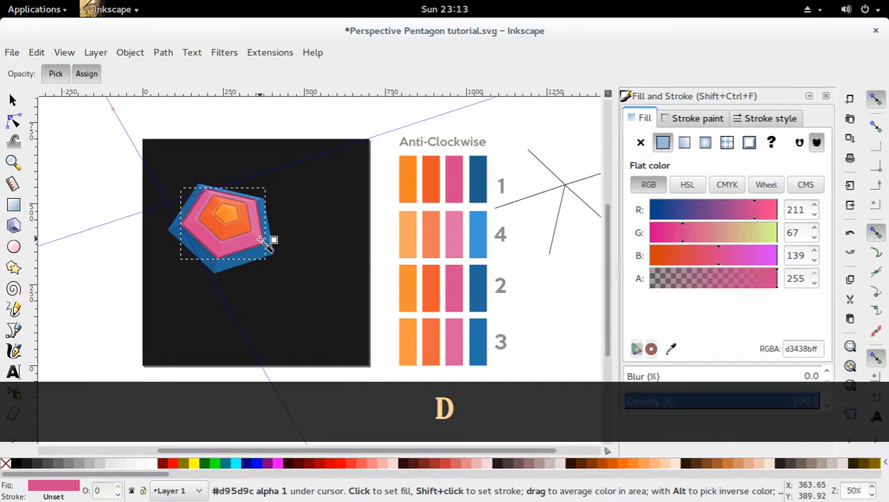
pyautogui.click(263, 198)
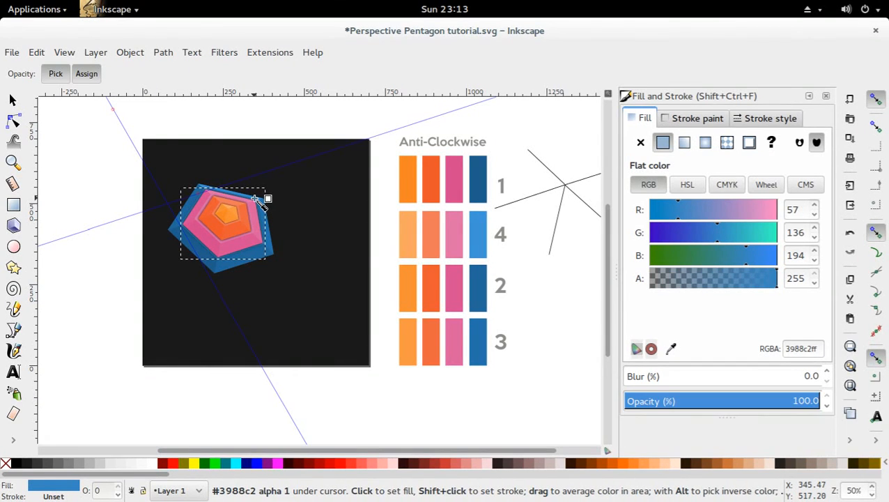
pyautogui.click(476, 253)
pyautogui.press('s')
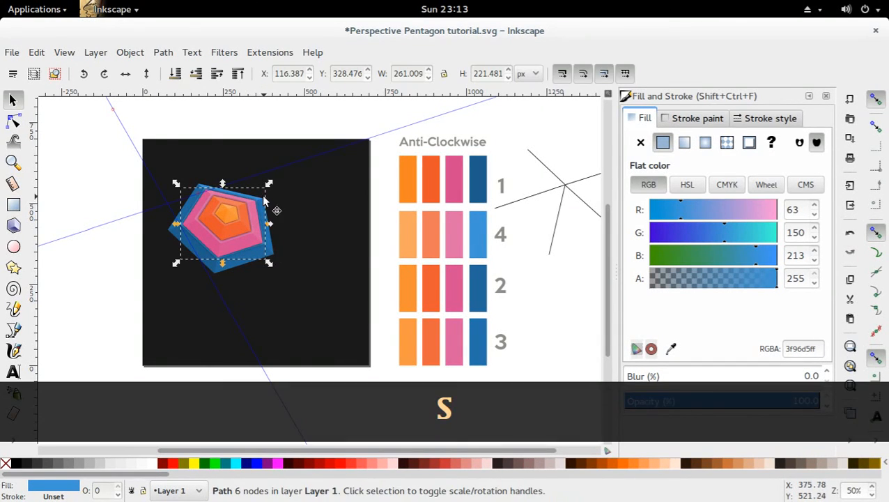
# Nudge the light blue backing pentagon down 2 px with its size at about 262 by 222 px, and save the document
pyautogui.moveTo(269, 262); pyautogui.dragTo(274, 269)
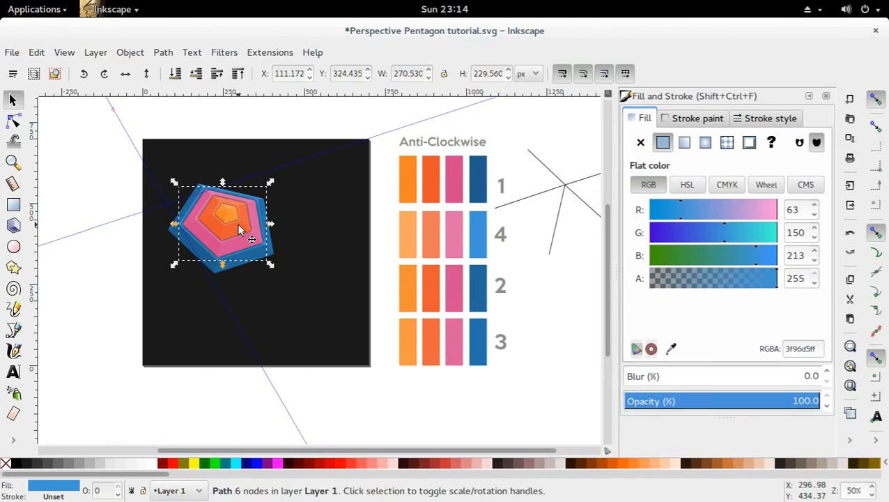
pyautogui.hotkey('alt', 'Down')
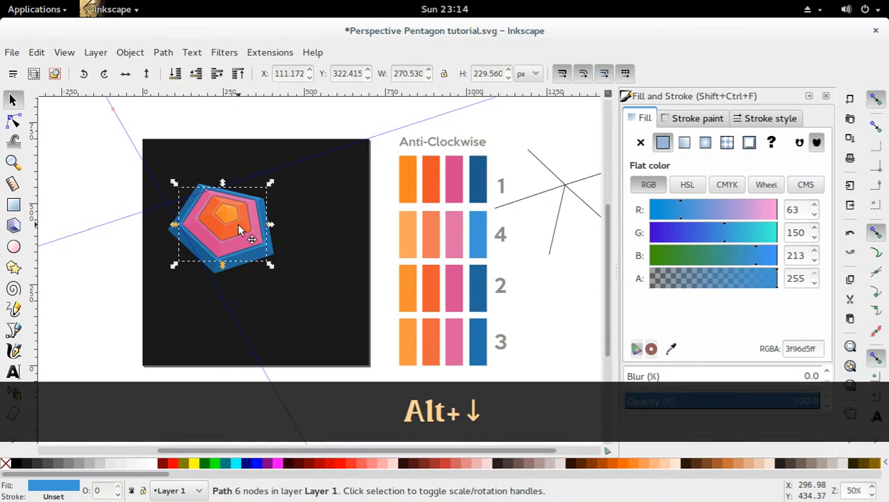
pyautogui.moveTo(271, 266); pyautogui.dragTo(270, 266)
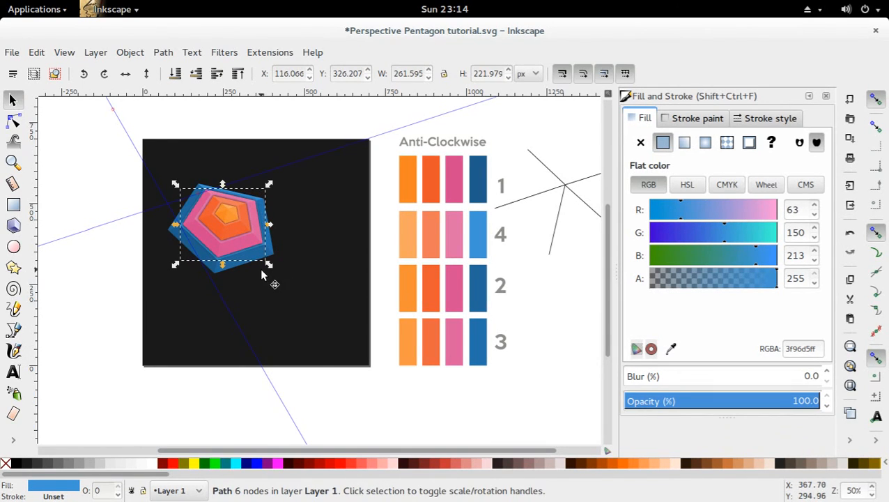
pyautogui.hotkey('ctrl', 's')
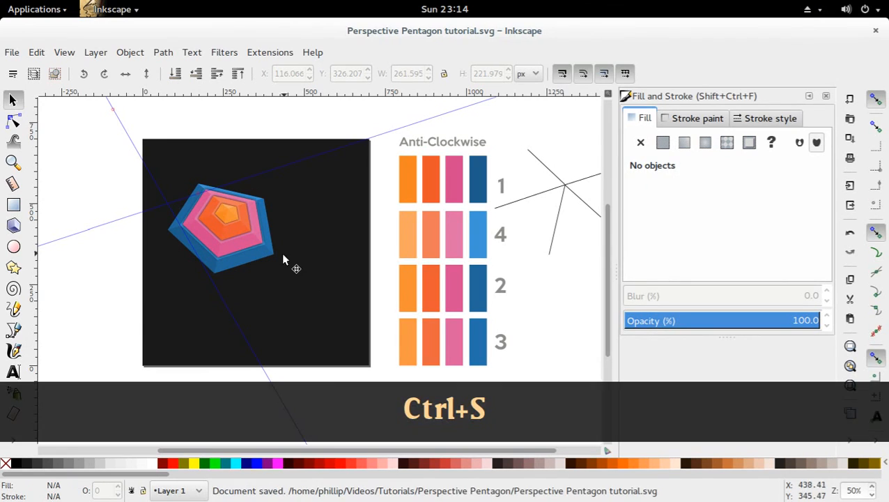
pyautogui.press('shift')
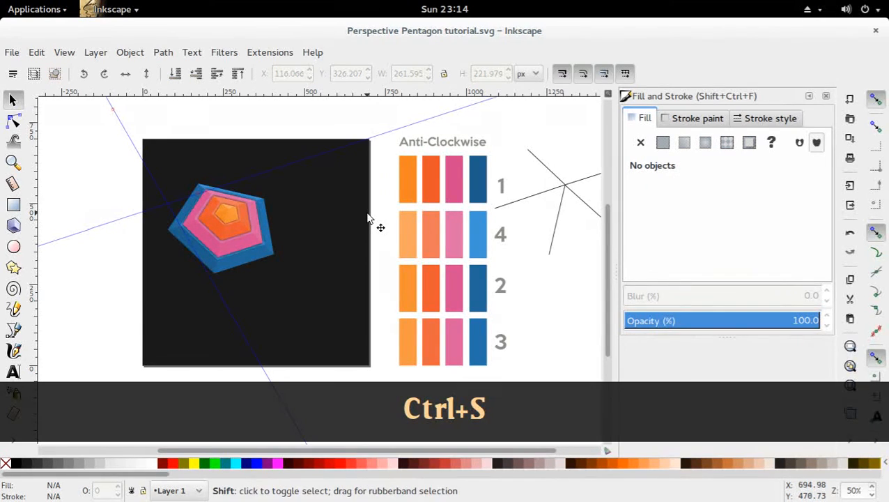
# Hide the guides and save the document
pyautogui.hotkey('shift', '\\')
pyautogui.press('-')
pyautogui.press('-')
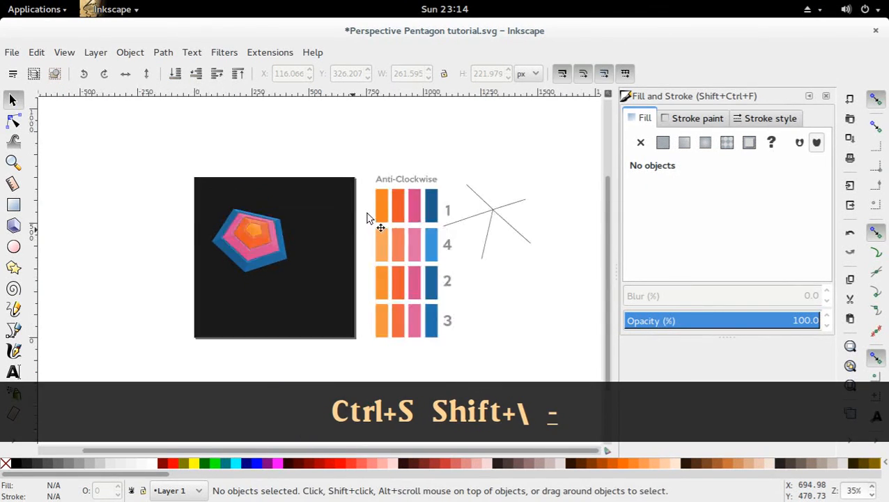
pyautogui.press('=')
pyautogui.press('=')
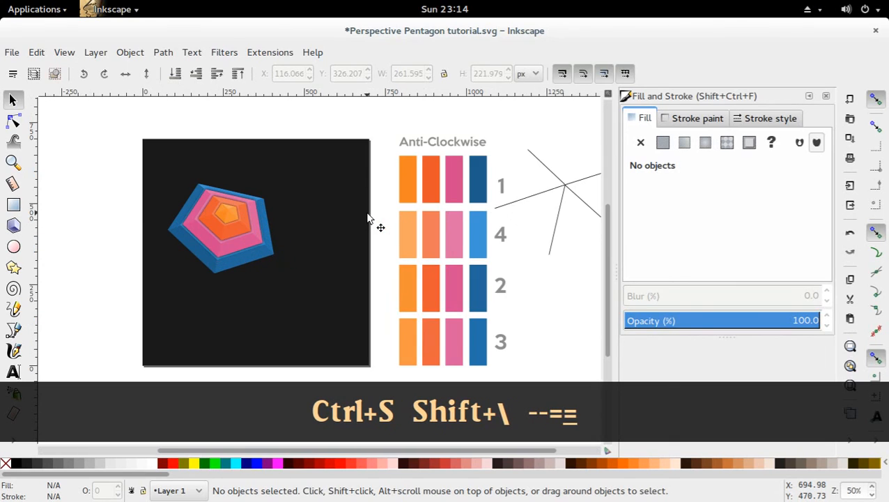
pyautogui.hotkey('ctrl', 's')
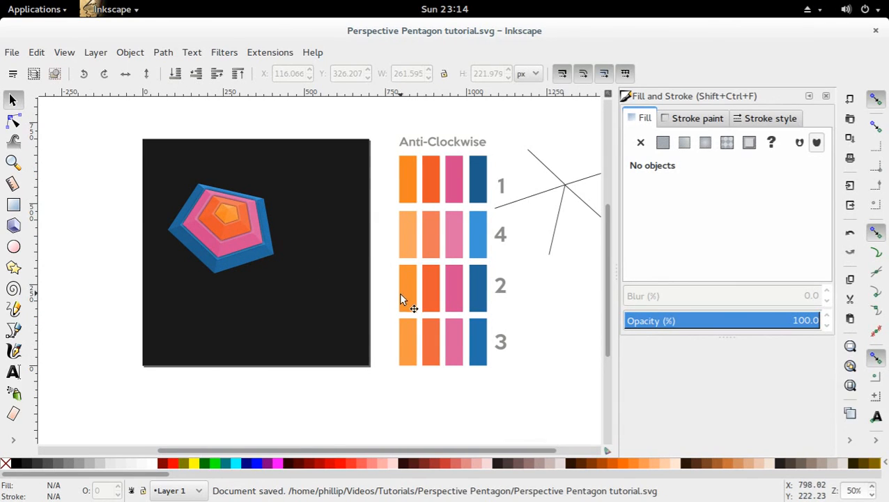
# Move the group of black reference lines farther away from the palette, to about X 1213 px
pyautogui.moveTo(381, 290)
pyautogui.mouseDown()
pyautogui.moveTo(349, 290)
pyautogui.moveTo(377, 275)
pyautogui.moveTo(367, 286)
pyautogui.mouseUp()
pyautogui.moveTo(549, 190); pyautogui.dragTo(592, 192)
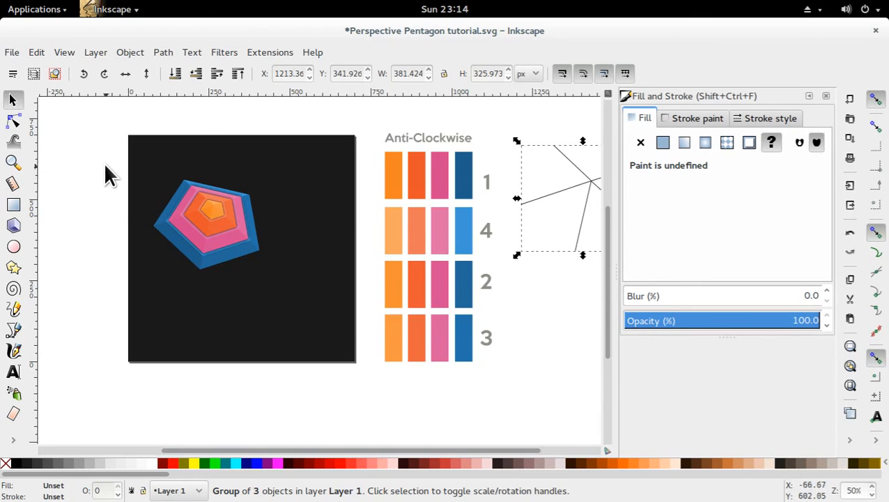
# Add a flowed text frame in the dark square's upper-right area containing "Perspective"
pyautogui.click(466, 142)
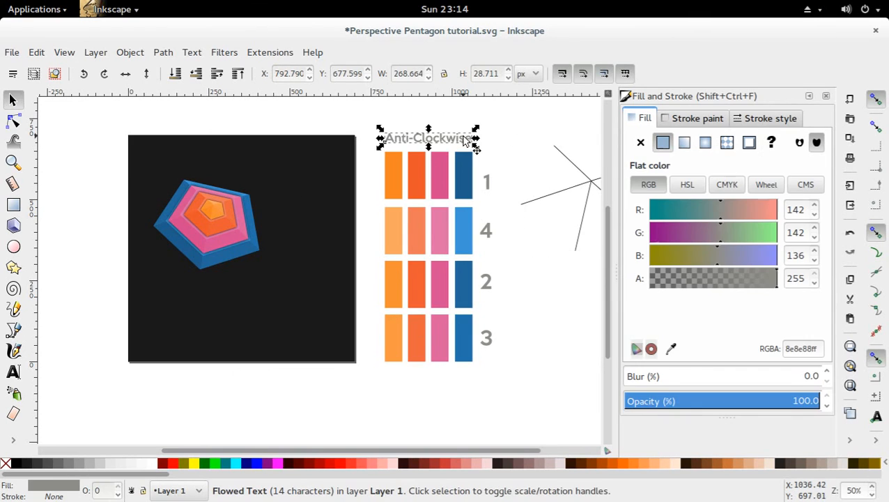
pyautogui.click(14, 372)
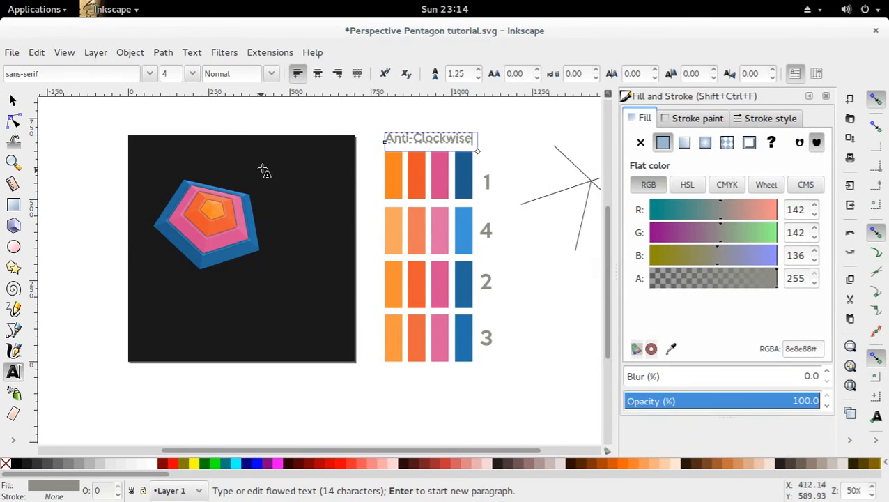
pyautogui.moveTo(265, 161); pyautogui.dragTo(344, 202)
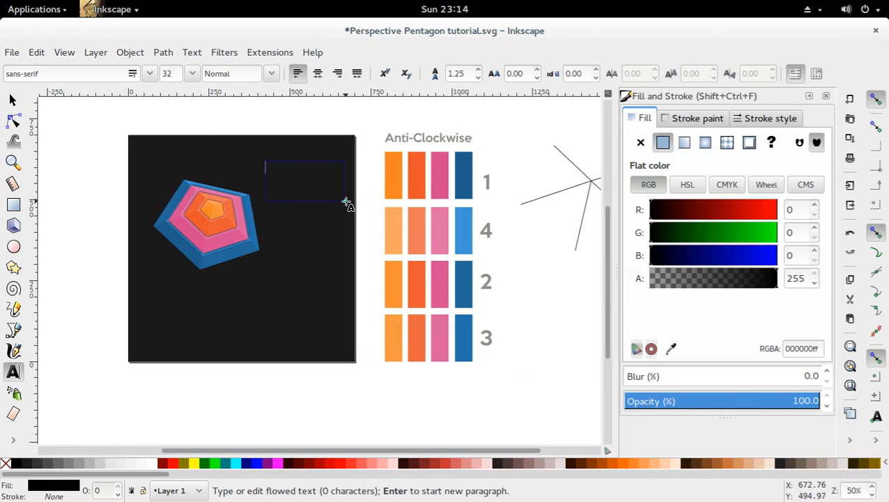
pyautogui.write('PERspect')
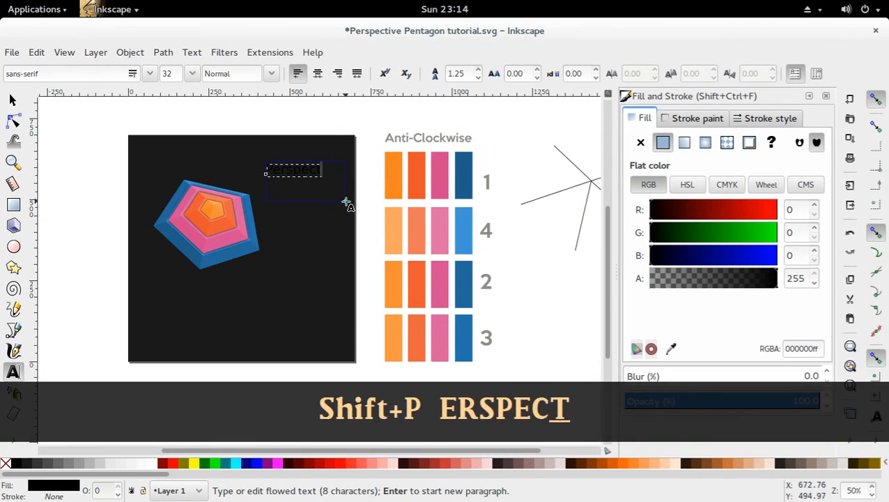
pyautogui.write('ive')
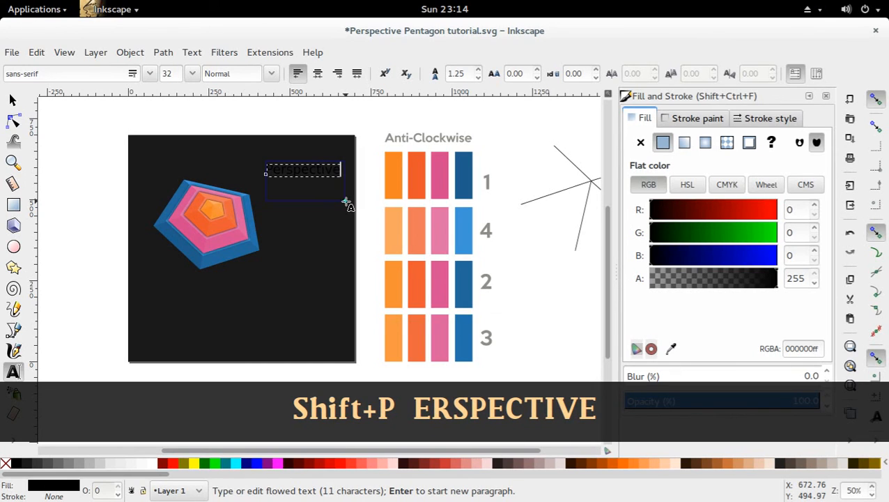
# Set the whole Perspective text in the Keep Calm font
pyautogui.hotkey('ctrl', 'a')
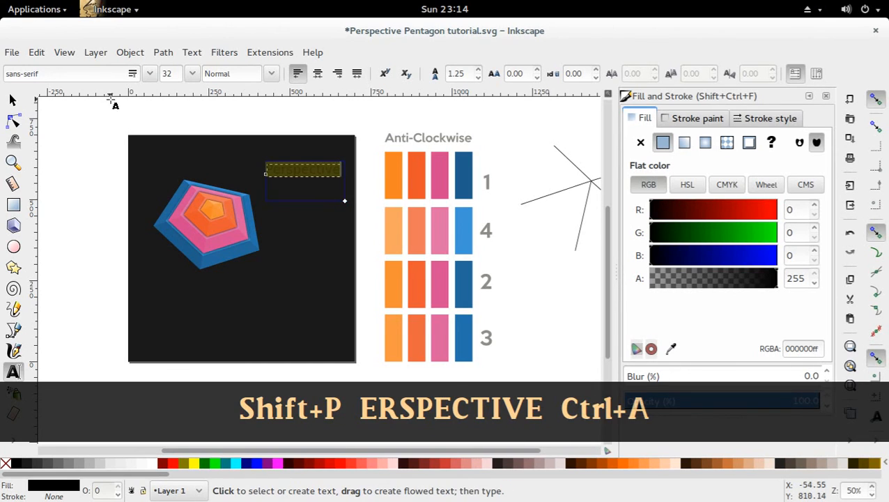
pyautogui.click(152, 71)
pyautogui.scroll(-20, 85, 124)
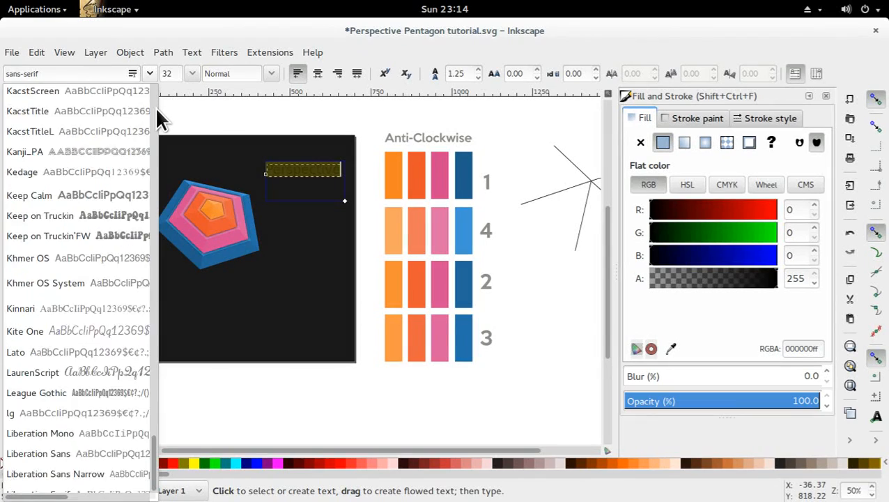
pyautogui.scroll(20, 157, 124)
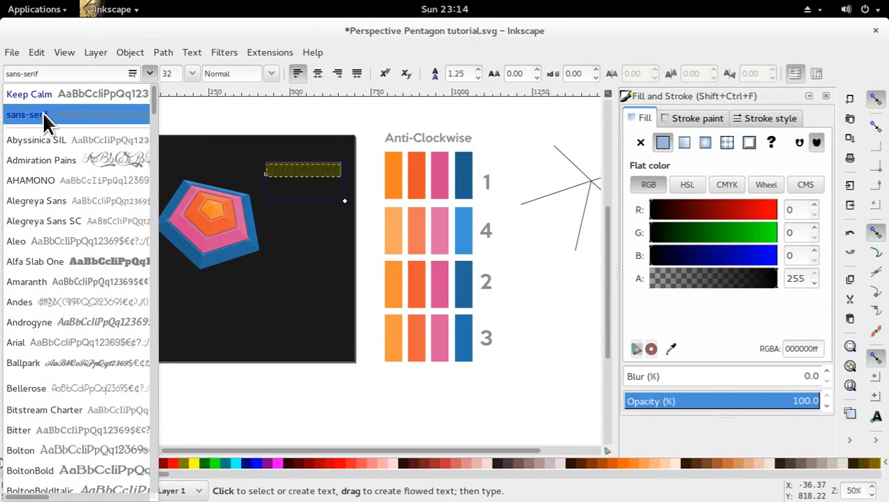
pyautogui.click(63, 97)
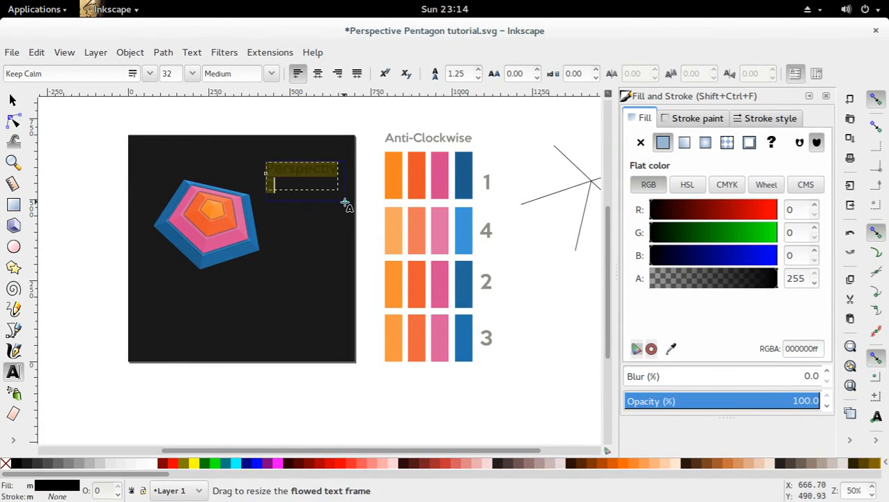
# Widen the text frame so Perspective fits on one line and fill the text with light gray (cccccc)
pyautogui.moveTo(344, 201); pyautogui.dragTo(360, 201)
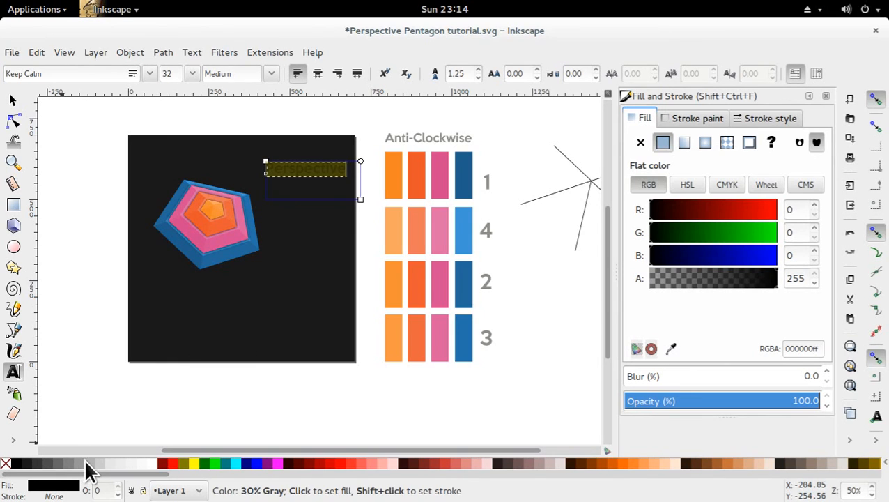
pyautogui.click(98, 461)
pyautogui.click(13, 99)
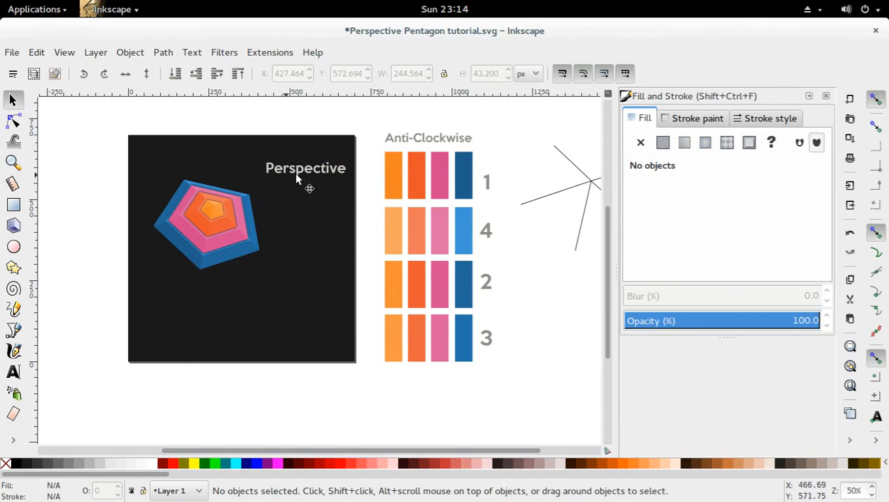
# Scale the Perspective text down to about 164 by 29 px and place a duplicate directly below it
pyautogui.click(297, 172)
pyautogui.moveTo(350, 180); pyautogui.dragTo(328, 185)
pyautogui.hotkey('ctrl', 'd')
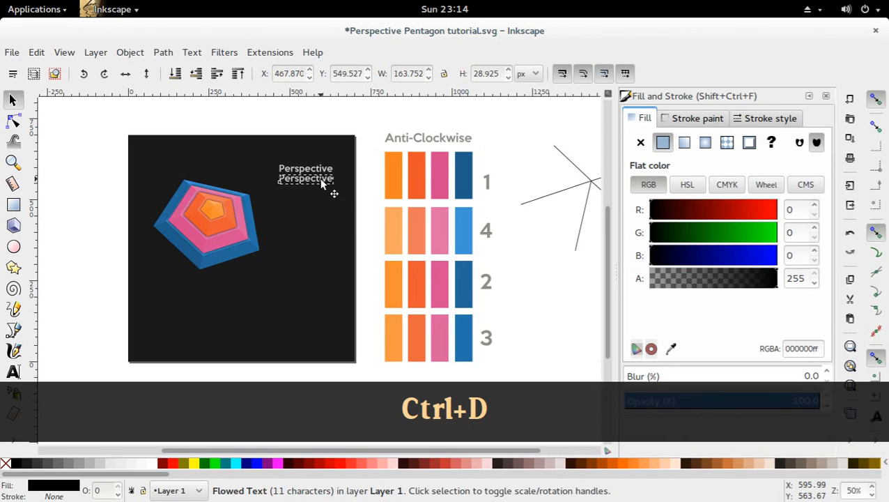
# Replace the duplicate's text with "Pyramid"
pyautogui.press('t')
pyautogui.click(326, 187)
pyautogui.hotkey('ctrl', 'a')
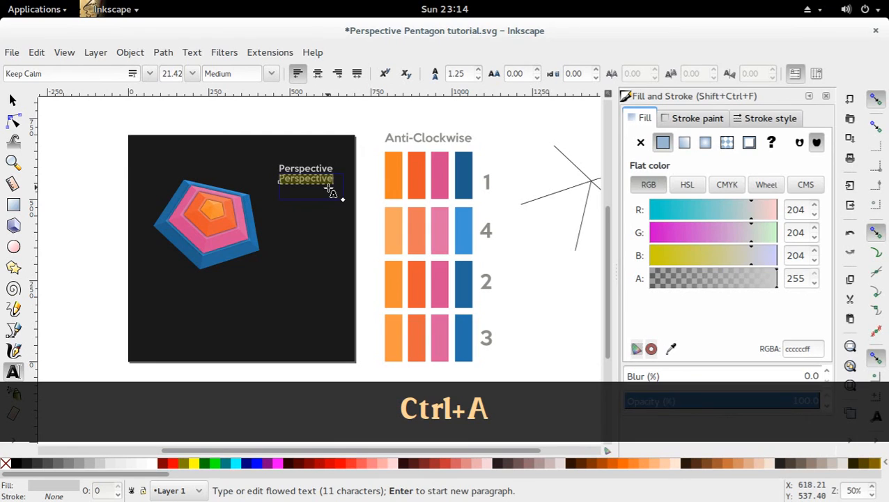
pyautogui.write('Py')
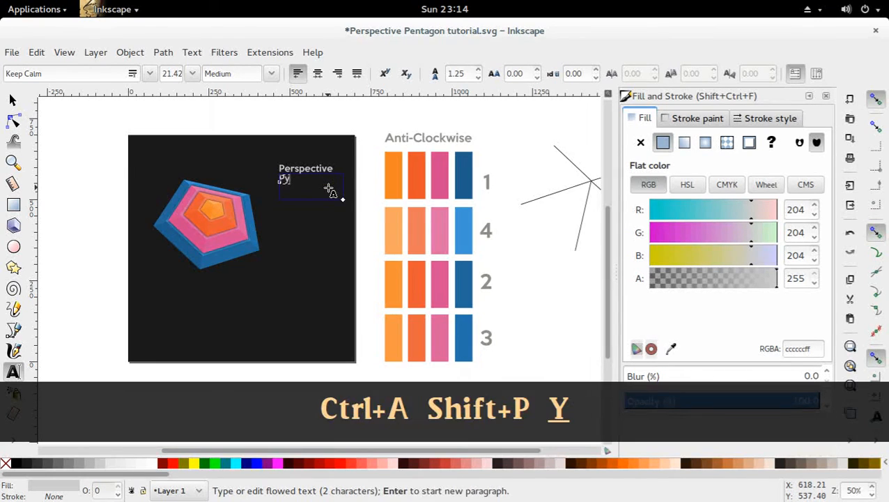
pyautogui.write('rami')
pyautogui.press('BackSpace')
pyautogui.write('am')
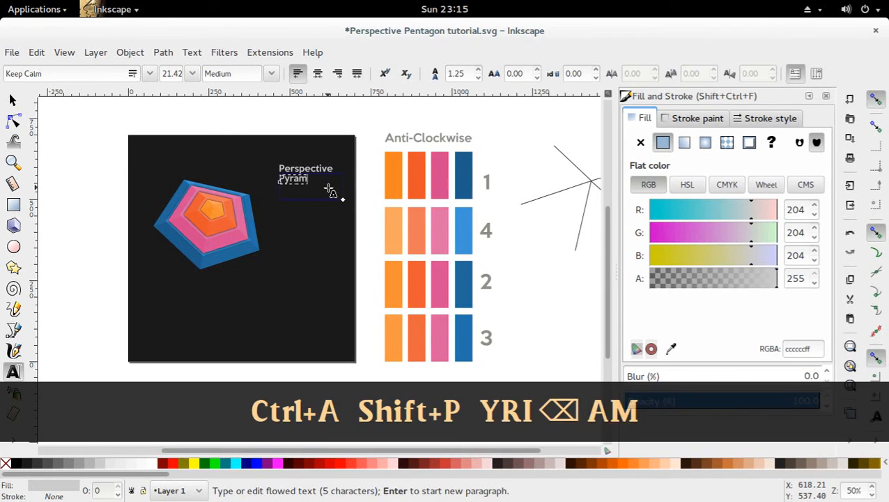
pyautogui.write('id')
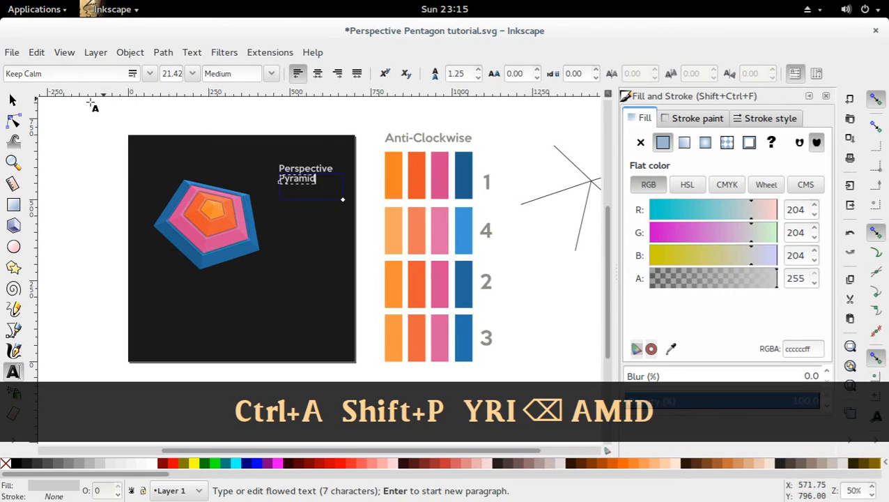
pyautogui.click(12, 99)
pyautogui.click(70, 137)
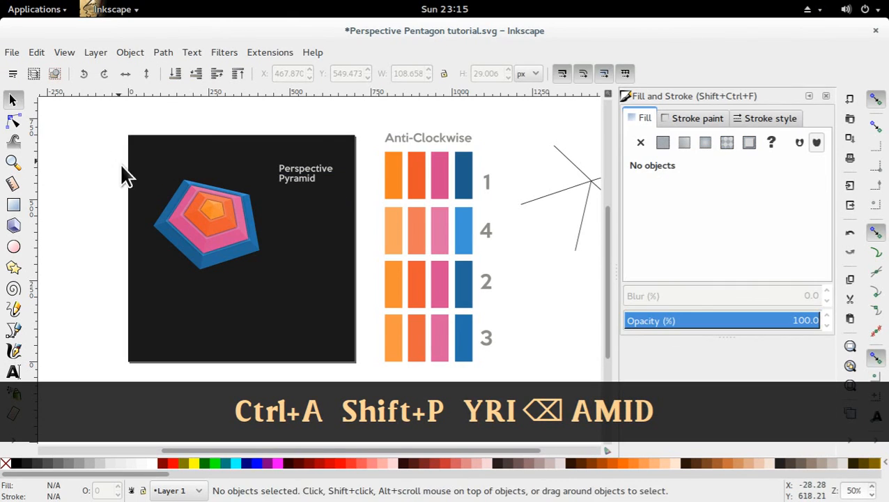
# Move the Pyramid text straight down, clear of the Perspective text
pyautogui.click(287, 179)
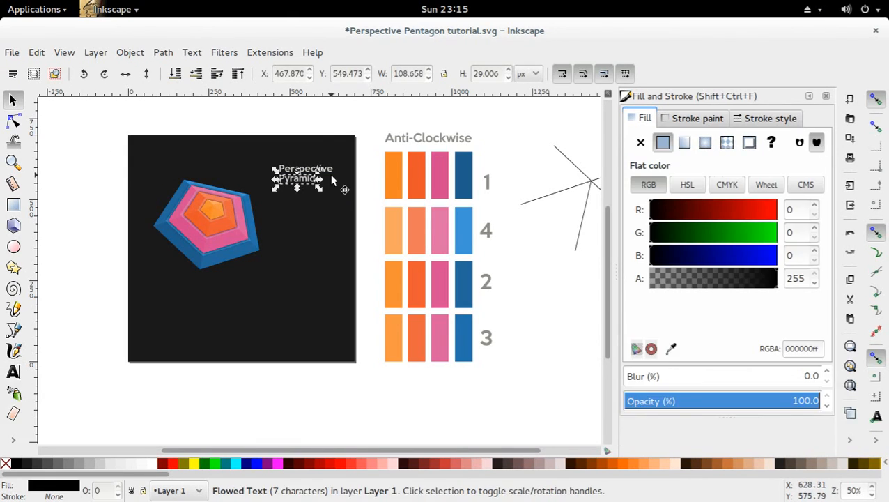
pyautogui.click(334, 163)
pyautogui.click(326, 169)
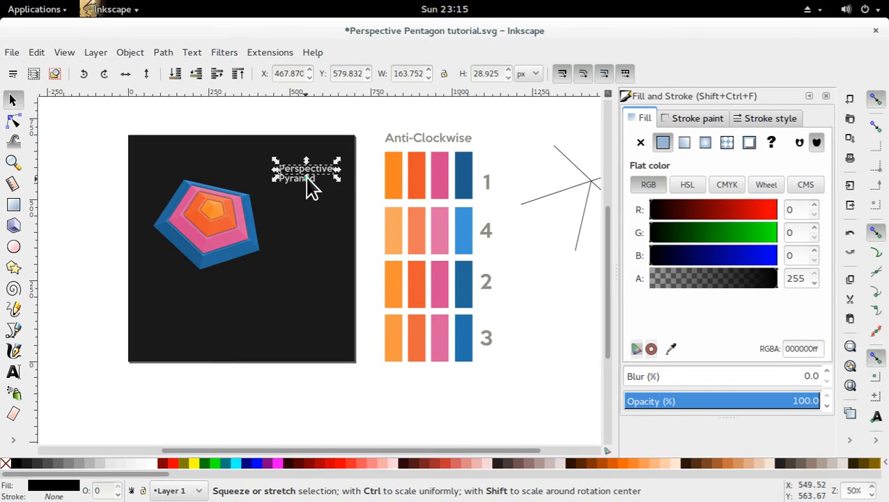
pyautogui.moveTo(312, 181); pyautogui.dragTo(311, 222)
# Show the guides and skew the Perspective text vertically to about 72 px high, following the upper guide's slope
pyautogui.click(304, 176)
pyautogui.click(308, 169)
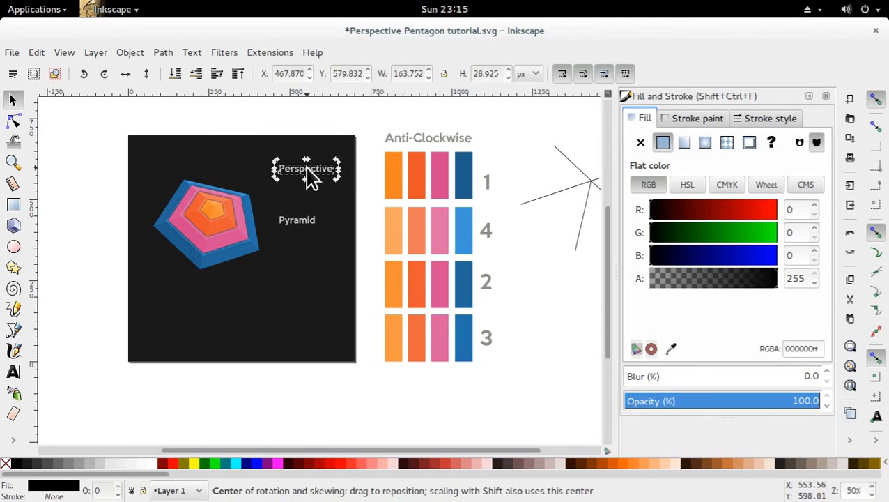
pyautogui.click(322, 172)
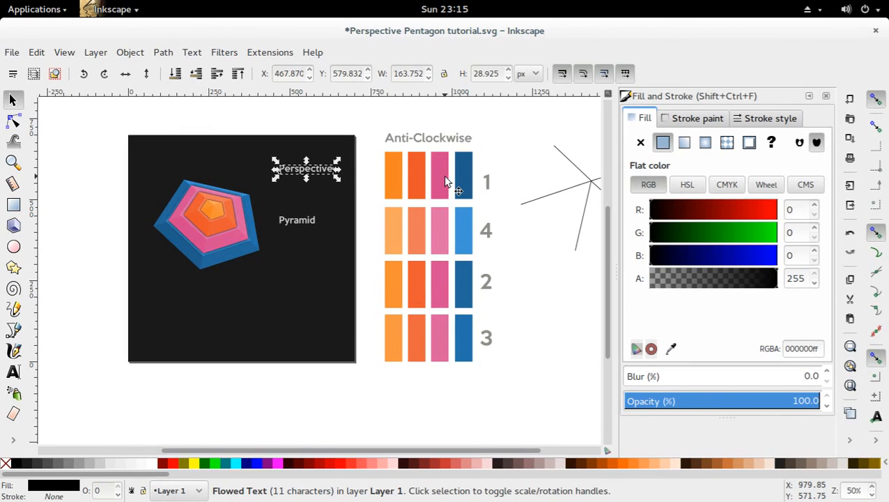
pyautogui.hotkey('shift', '\\')
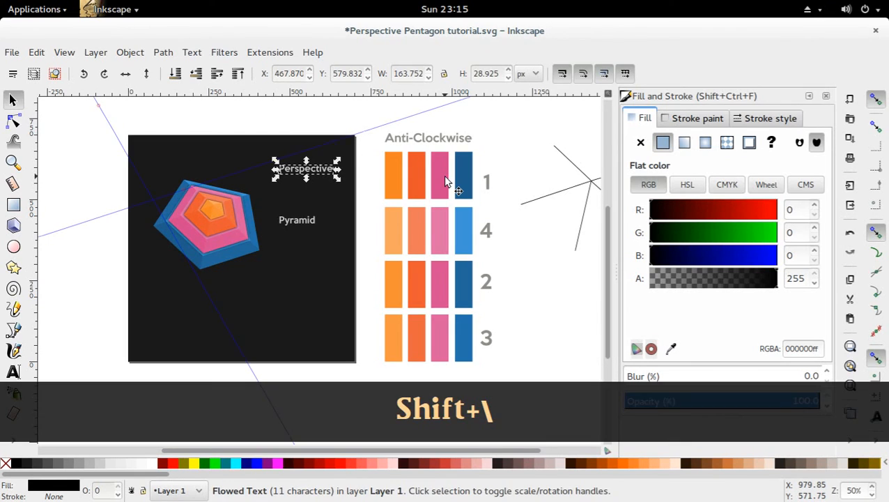
pyautogui.click(324, 172)
pyautogui.click(324, 171)
pyautogui.click(324, 172)
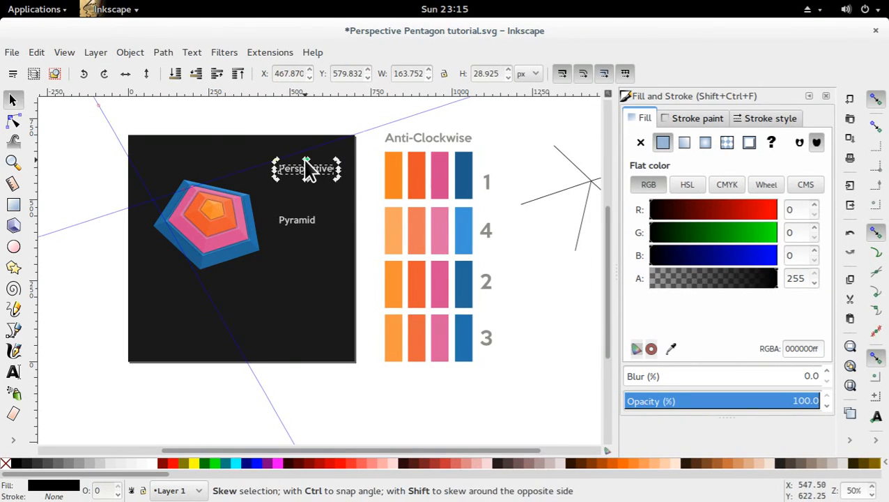
pyautogui.moveTo(307, 170); pyautogui.dragTo(322, 157)
pyautogui.hotkey('ctrl', 'z')
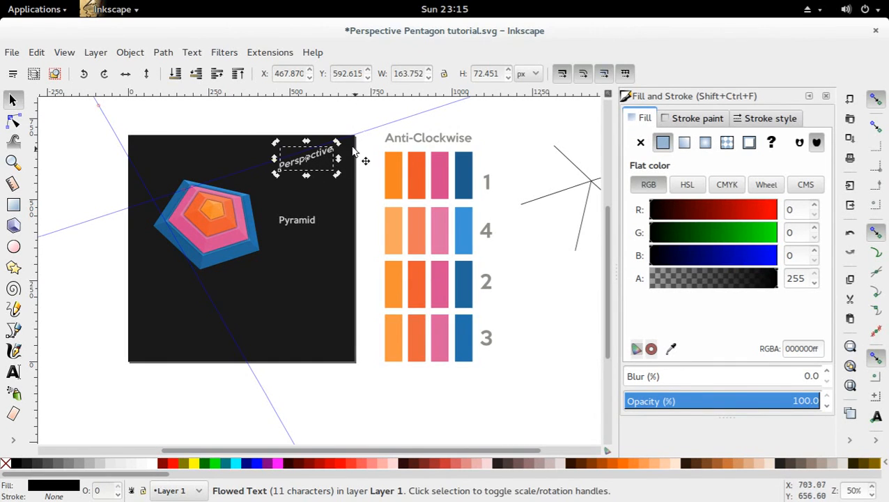
# Fill the 700 by 700 px background square with mid gray (808080)
pyautogui.click(312, 245)
pyautogui.click(77, 461)
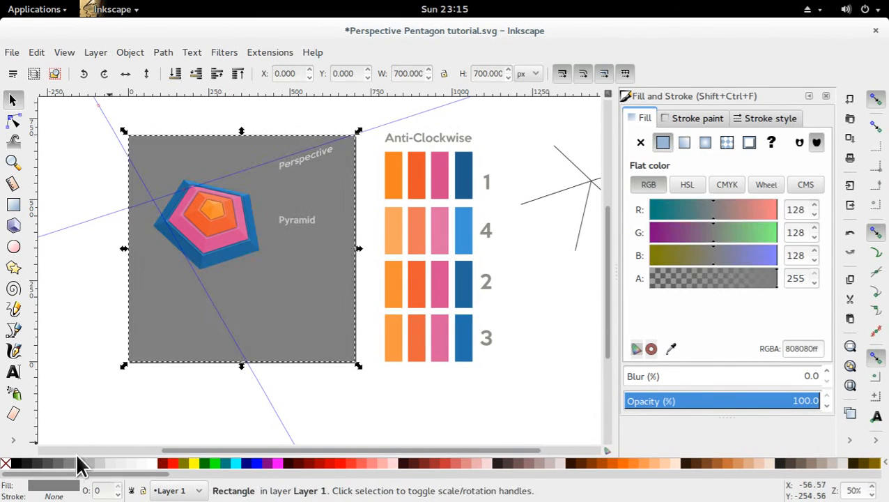
pyautogui.click(160, 416)
# Nudge the Perspective text up 2 px and skew it horizontally to about 140 px wide
pyautogui.click(312, 162)
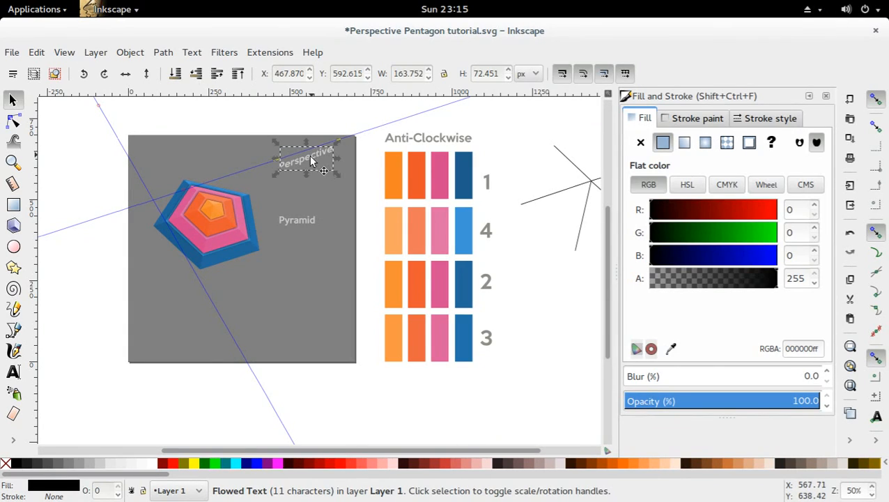
pyautogui.moveTo(311, 162); pyautogui.dragTo(312, 160)
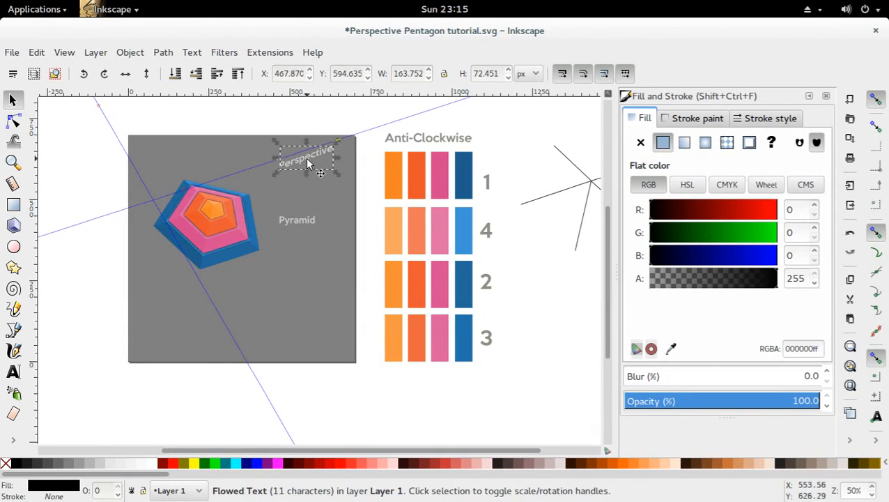
pyautogui.moveTo(313, 160)
pyautogui.mouseDown()
pyautogui.moveTo(192, 202)
pyautogui.moveTo(309, 161)
pyautogui.moveTo(317, 187)
pyautogui.moveTo(312, 178)
pyautogui.mouseUp()
pyautogui.click(308, 161)
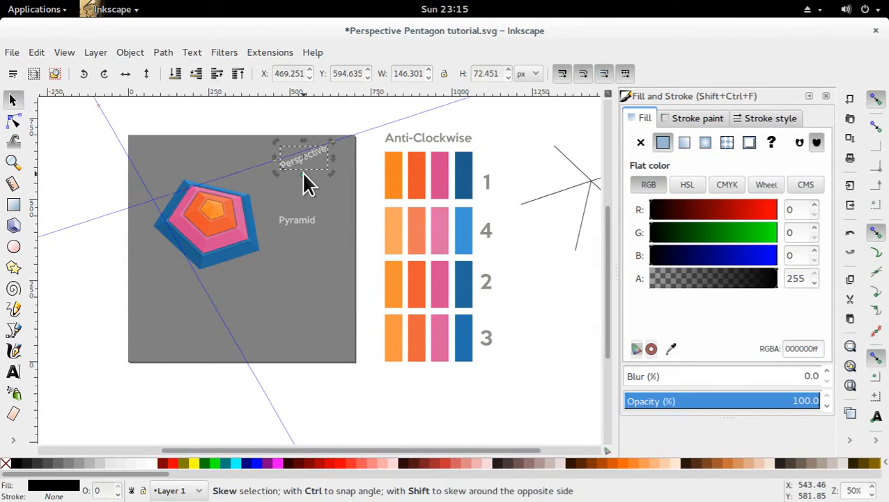
pyautogui.moveTo(305, 174); pyautogui.dragTo(306, 175)
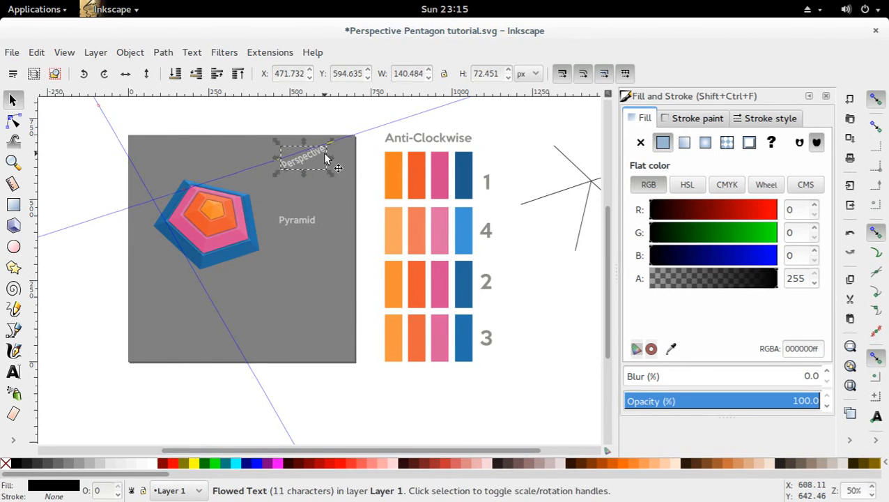
# Rotate the Perspective text slightly to about 143 by 63 px and move it onto the pentagon's upper-left blue facet
pyautogui.click(324, 158)
pyautogui.click(324, 159)
pyautogui.click(324, 160)
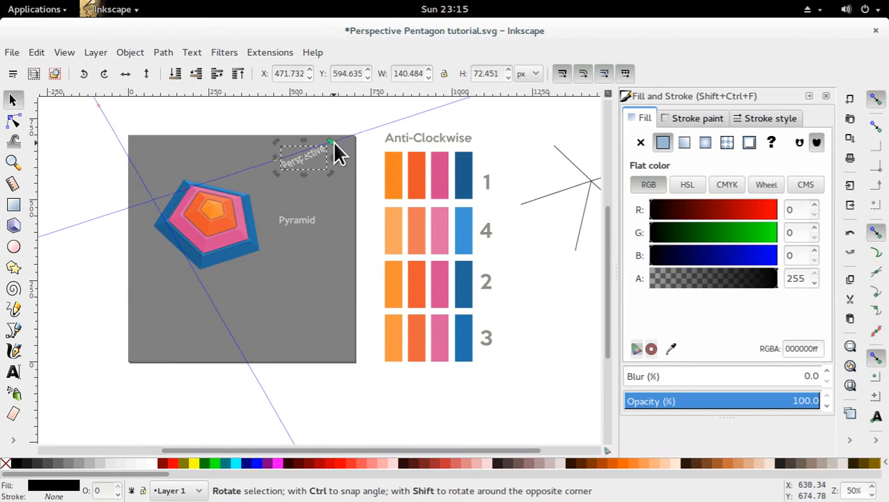
pyautogui.moveTo(338, 152); pyautogui.dragTo(187, 199)
pyautogui.click(377, 161)
pyautogui.press('Escape')
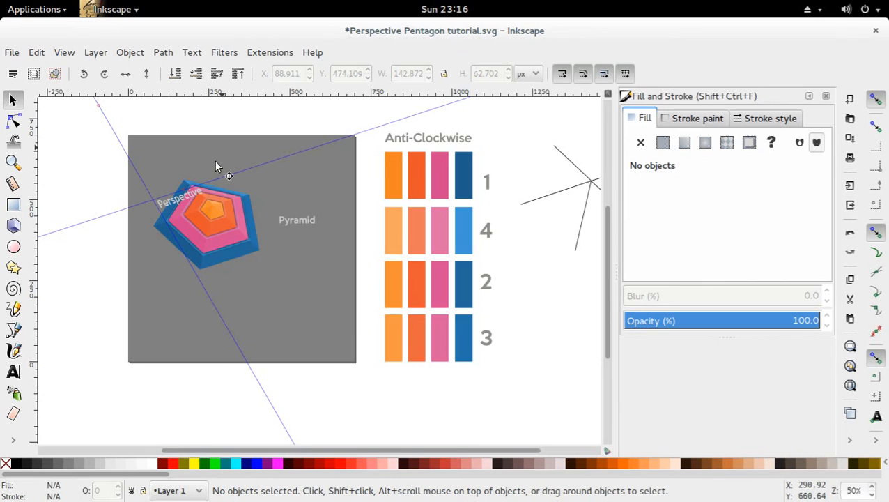
# Skew the Perspective text on the blue facet slightly in the horizontal direction, to about 140 px wide
pyautogui.click(174, 208)
pyautogui.click(176, 204)
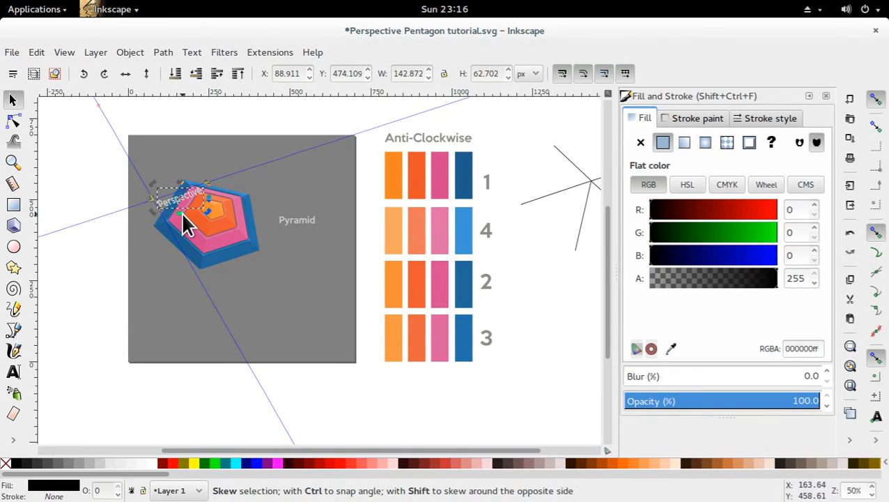
pyautogui.moveTo(182, 213); pyautogui.dragTo(182, 216)
pyautogui.click(211, 111)
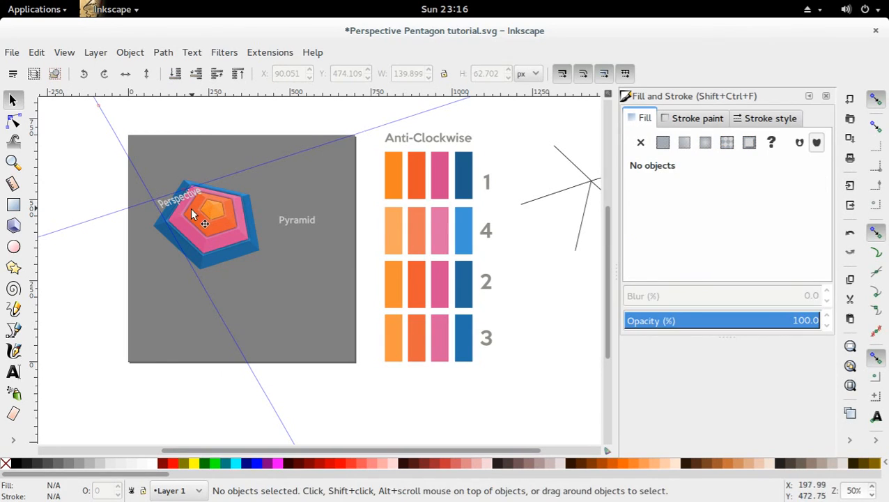
# Move the Perspective text off the pentagon to the background's upper-right area, at about X 488, Y 599 px
pyautogui.click(199, 200)
pyautogui.click(204, 198)
pyautogui.moveTo(208, 187); pyautogui.dragTo(323, 164)
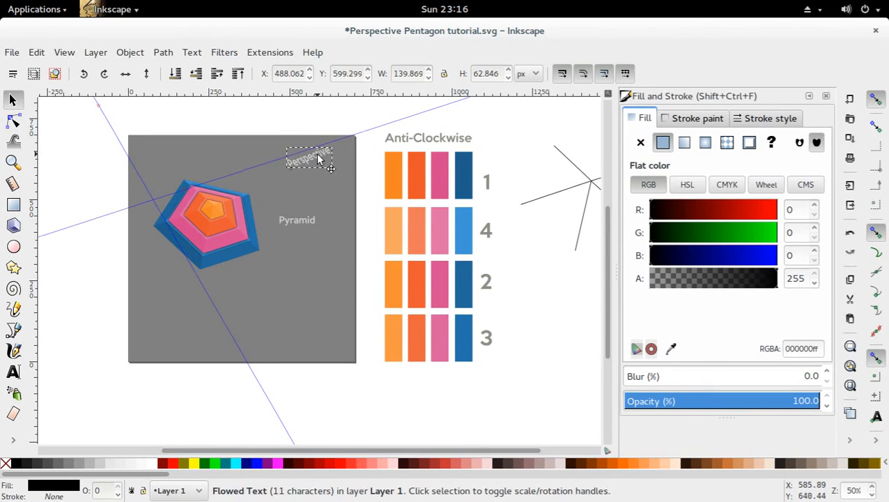
pyautogui.click(323, 163)
pyautogui.click(371, 179)
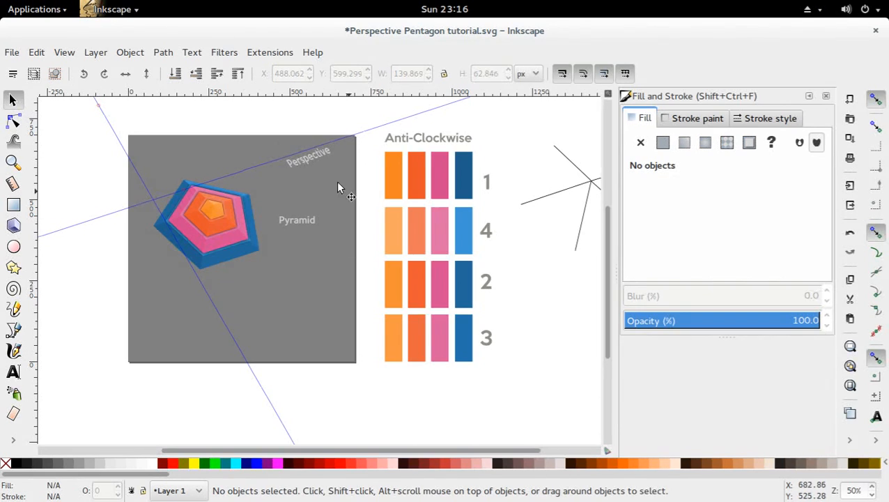
# Duplicate the skewed Perspective text and place the copy directly below the original, at about X 504, Y 569 px
pyautogui.click(309, 153)
pyautogui.click(314, 155)
pyautogui.hotkey('ctrl', 'd')
pyautogui.moveTo(314, 155); pyautogui.dragTo(318, 170)
pyautogui.press('Left')
pyautogui.press('Left')
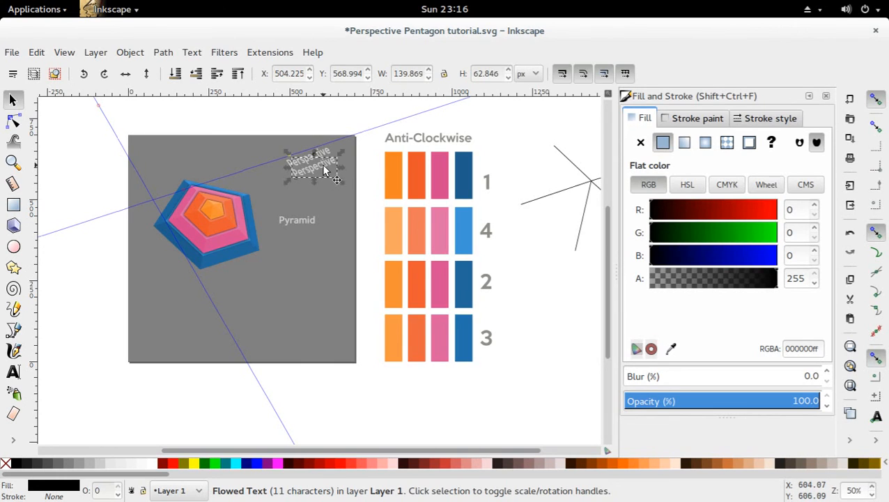
# Replace the wording of the duplicated Perspective text with Pyramid
pyautogui.press('t')
pyautogui.hotkey('ctrl', 'a')
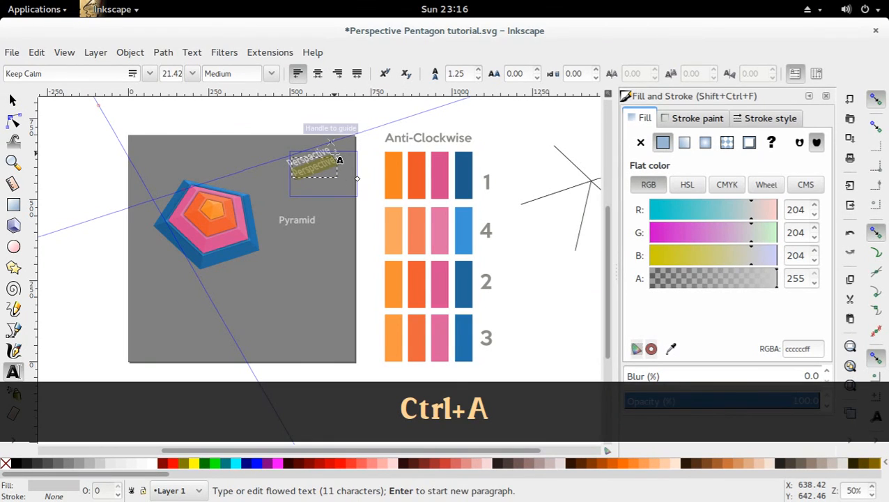
pyautogui.write('Py')
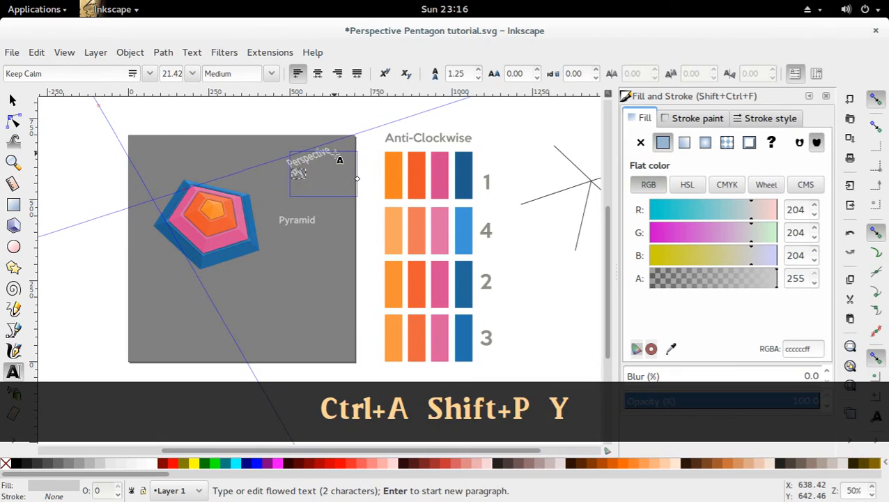
pyautogui.write('ramid')
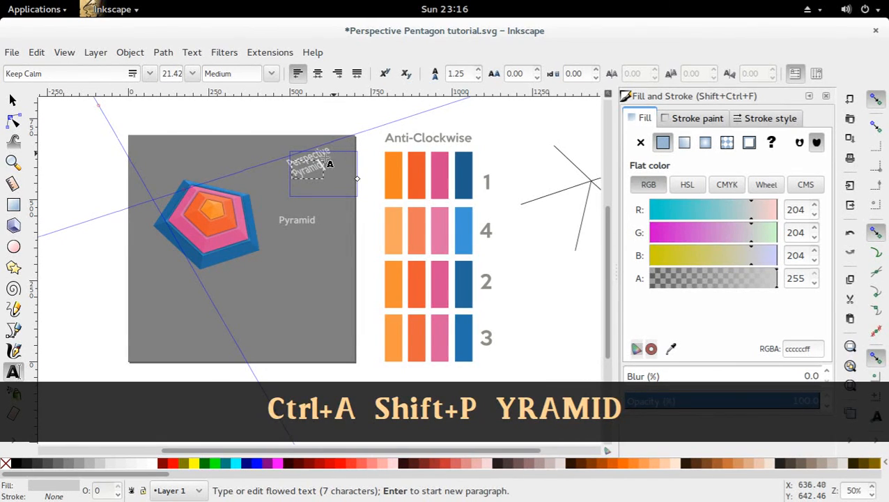
pyautogui.click(13, 100)
pyautogui.click(78, 138)
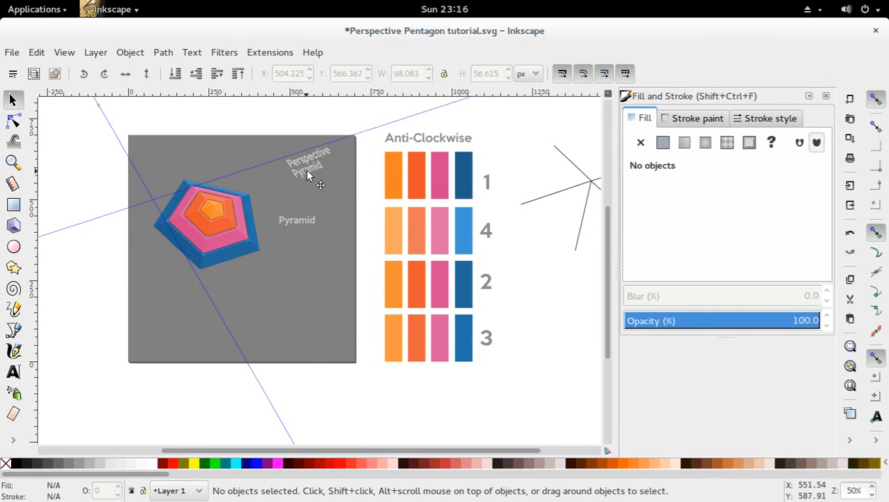
# Nudge the skewed Pyramid text about 2 px right and move it together with Perspective to about X 466, Y 548 px
pyautogui.moveTo(307, 175); pyautogui.dragTo(314, 176)
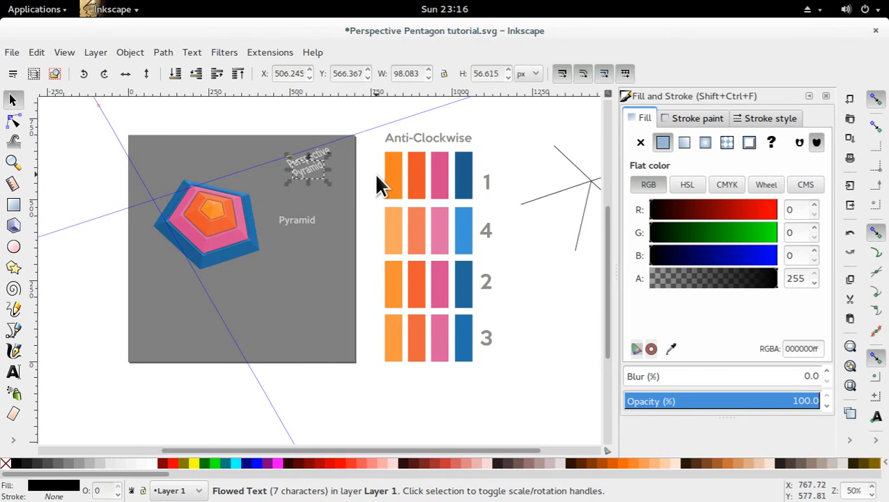
pyautogui.click(376, 177)
pyautogui.click(316, 161)
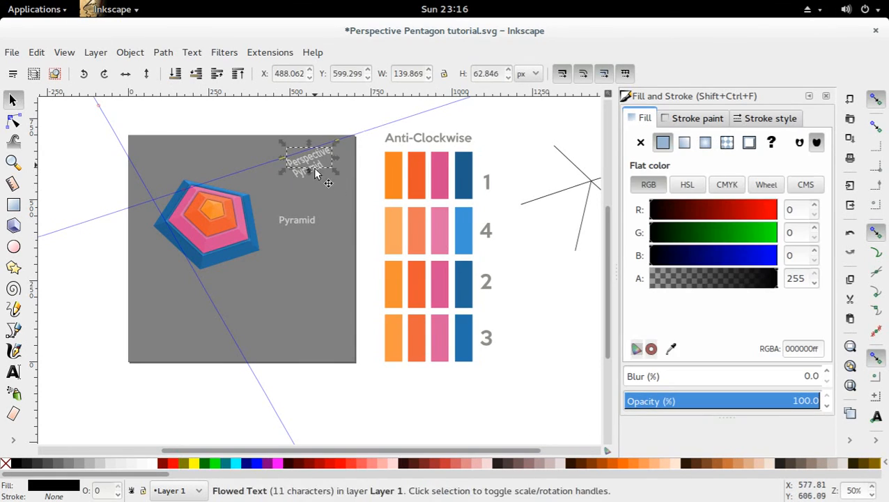
pyautogui.keyDown('shift'); pyautogui.click(303, 174); pyautogui.keyUp('shift')
pyautogui.moveTo(302, 178); pyautogui.dragTo(296, 185)
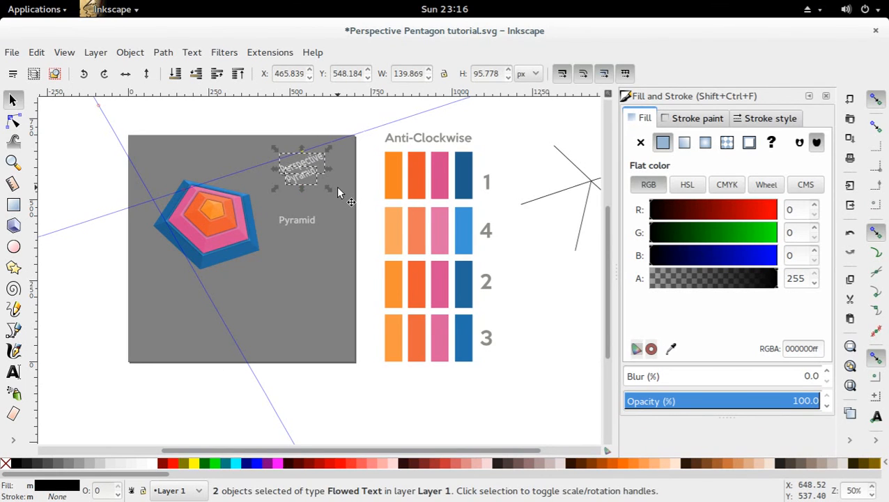
# Hide the guides and move the two skewed texts together closer to the pentagon, to about X 431, Y 532 px
pyautogui.hotkey('shift', '\\')
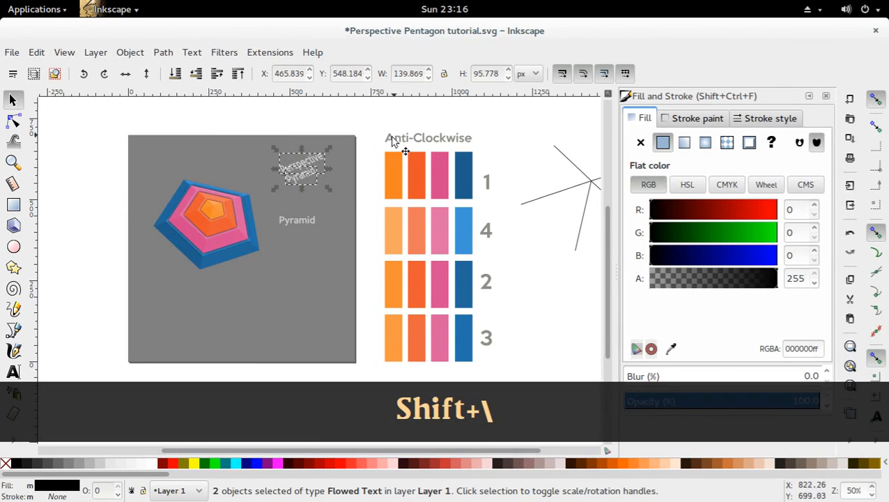
pyautogui.click(376, 168)
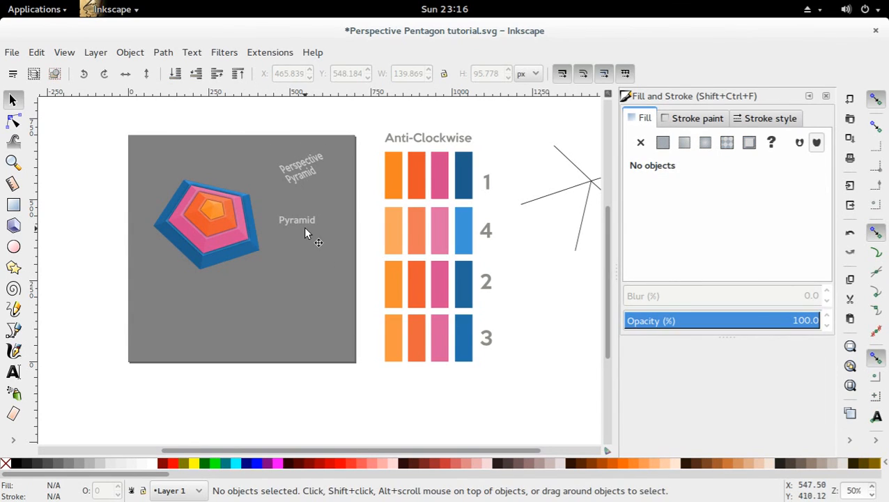
pyautogui.moveTo(304, 230); pyautogui.dragTo(340, 235)
pyautogui.click(306, 171)
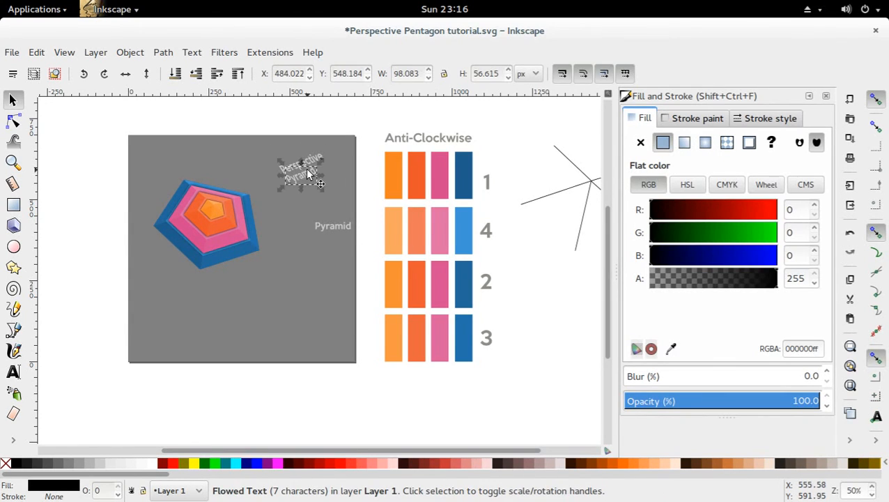
pyautogui.keyDown('shift'); pyautogui.click(311, 169); pyautogui.keyUp('shift')
pyautogui.moveTo(311, 168); pyautogui.dragTo(303, 163)
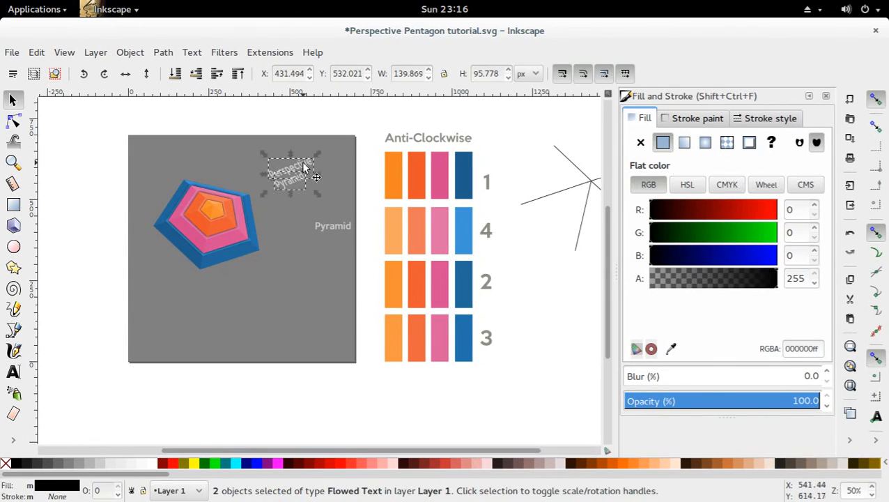
# Delete the original unskewed Pyramid text
pyautogui.click(366, 179)
pyautogui.moveTo(326, 230); pyautogui.dragTo(517, 275)
pyautogui.press('Delete')
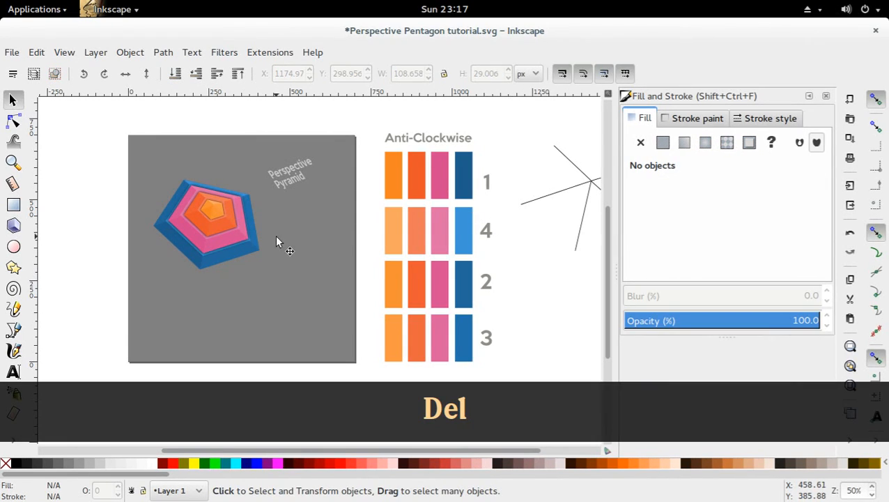
# Duplicate the skewed Pyramid text and place the copy as a third line, at about X 466, Y 500 px
pyautogui.click(282, 181)
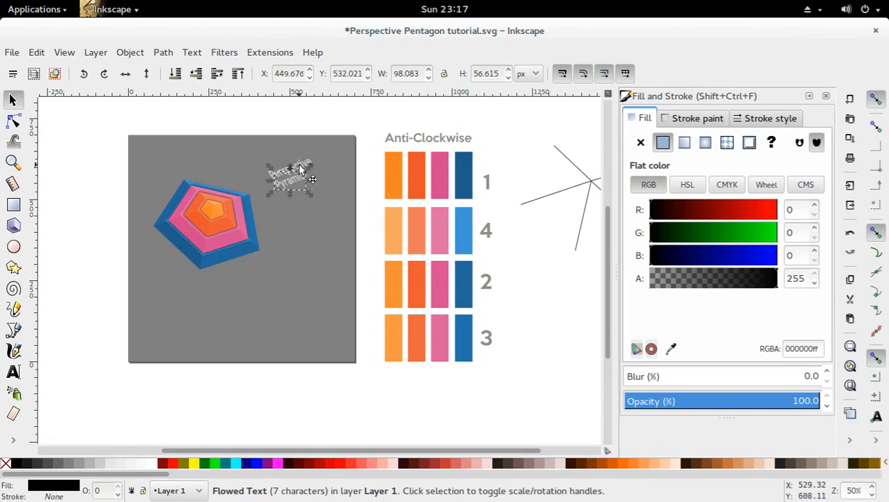
pyautogui.click(299, 167)
pyautogui.click(296, 182)
pyautogui.hotkey('ctrl', 'd')
pyautogui.moveTo(296, 184); pyautogui.dragTo(294, 183)
pyautogui.hotkey('ctrl', 'z')
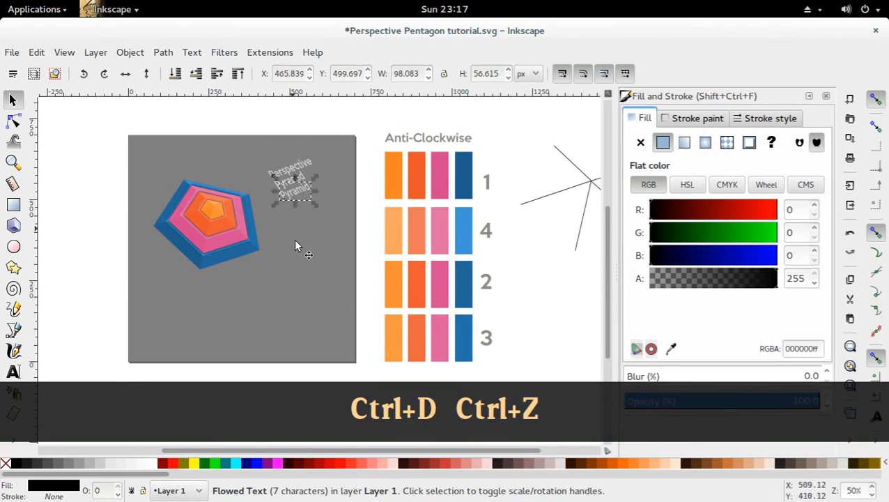
# Fill the 700 by 700 px background square with a near-black gray
pyautogui.click(294, 239)
pyautogui.click(28, 464)
pyautogui.press('Escape')
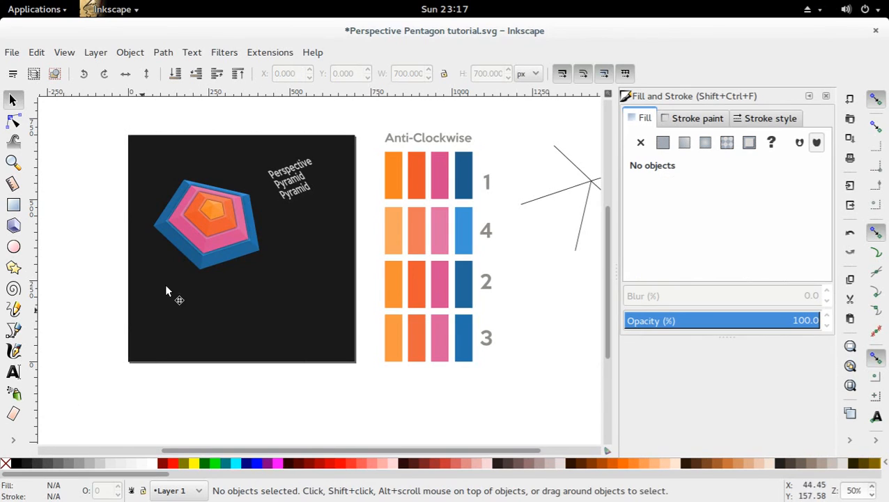
# Set the font size of the third-line Pyramid text to 12
pyautogui.moveTo(289, 196); pyautogui.dragTo(294, 195)
pyautogui.doubleClick(307, 188)
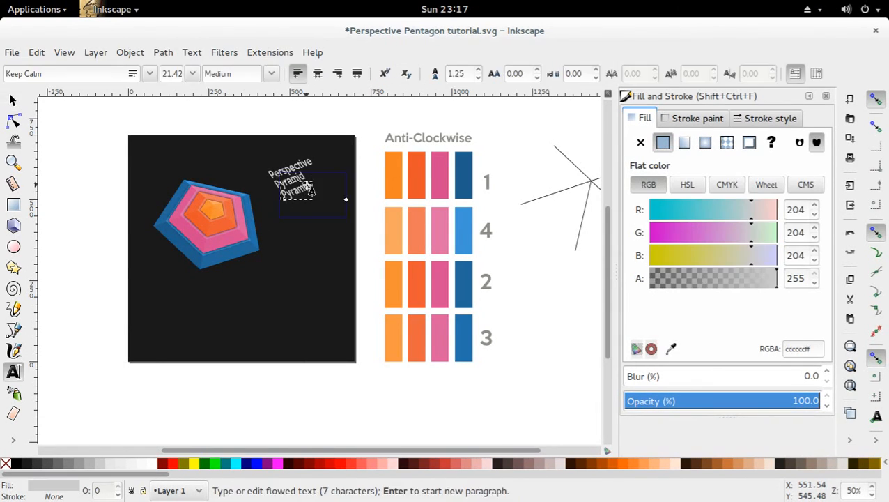
pyautogui.hotkey('ctrl', 'a')
pyautogui.click(147, 74)
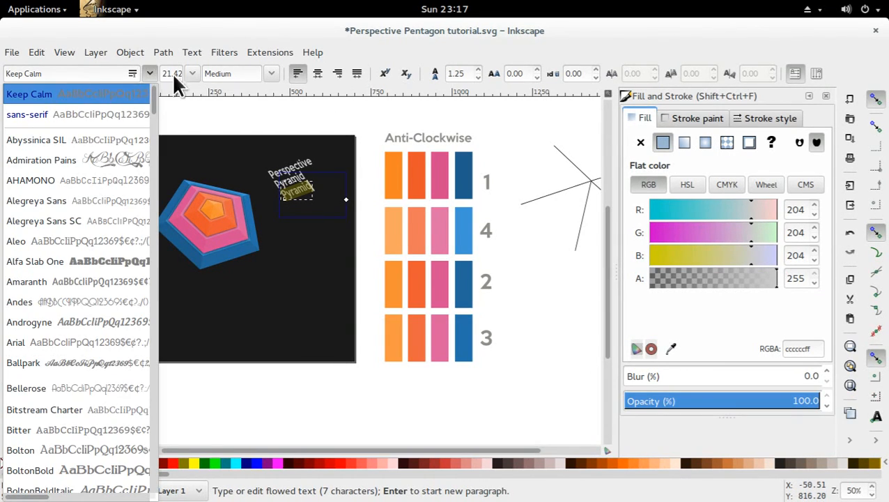
pyautogui.click(189, 82)
pyautogui.click(190, 74)
pyautogui.click(177, 241)
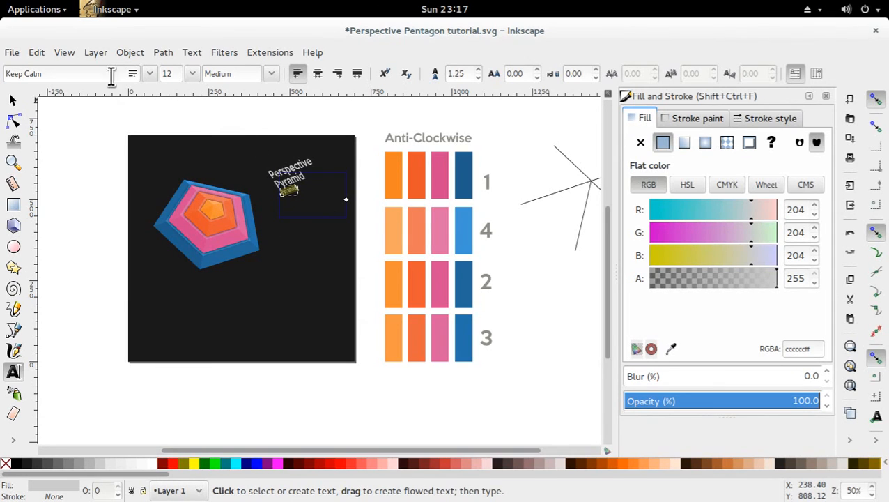
pyautogui.click(12, 100)
pyautogui.click(83, 134)
# Nudge the small third-line Pyramid text to about X 470, Y 508 px
pyautogui.doubleClick(290, 198)
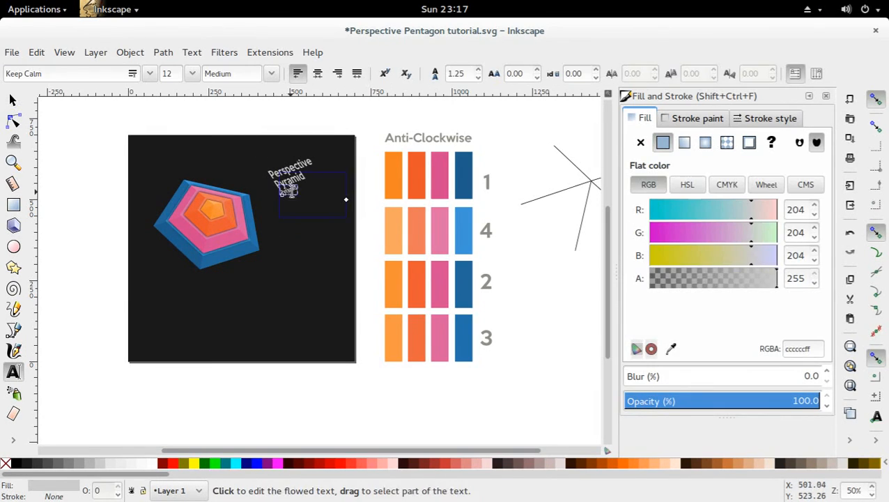
pyautogui.click(11, 99)
pyautogui.moveTo(285, 193); pyautogui.dragTo(286, 193)
pyautogui.press('Escape')
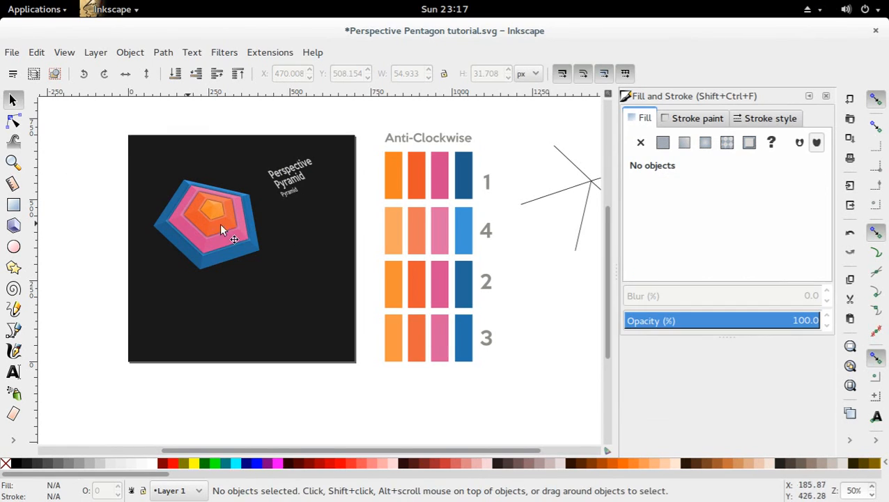
# Generate lorem ipsum for the small Pyramid text with 5 paragraphs, 16 sentences per paragraph and a fluctuation of 4
pyautogui.click(299, 201)
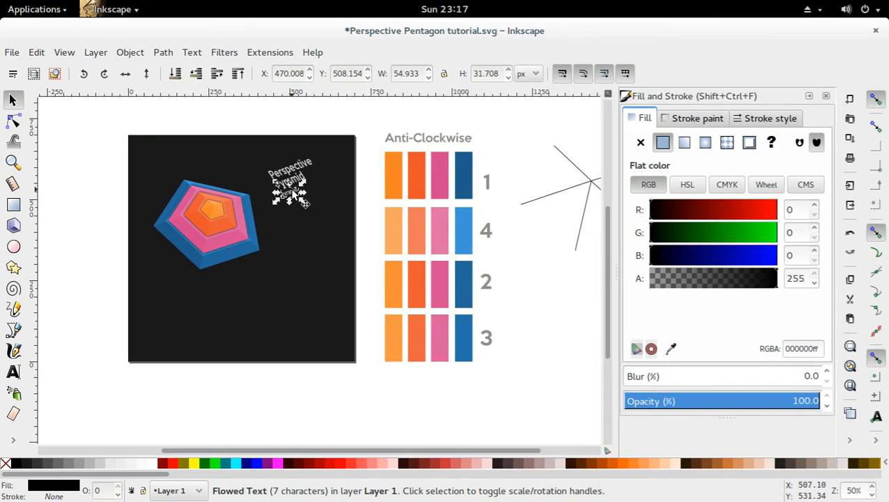
pyautogui.doubleClick(293, 194)
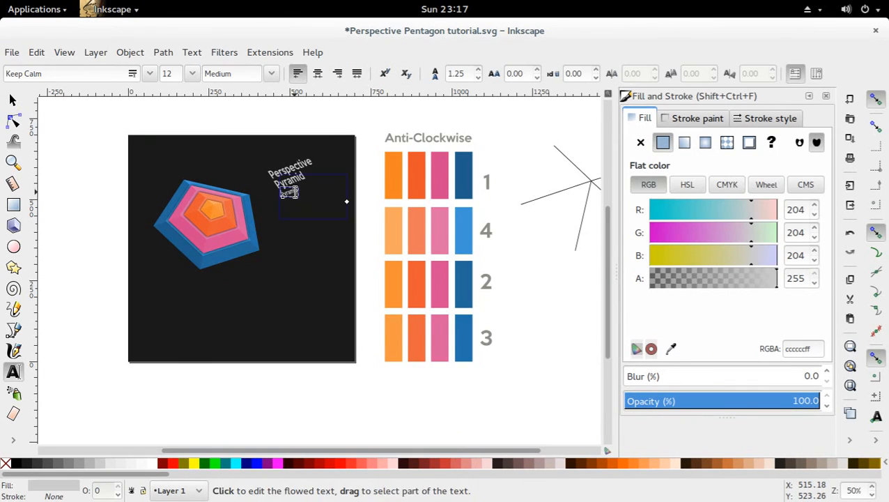
pyautogui.hotkey('ctrl', 'a')
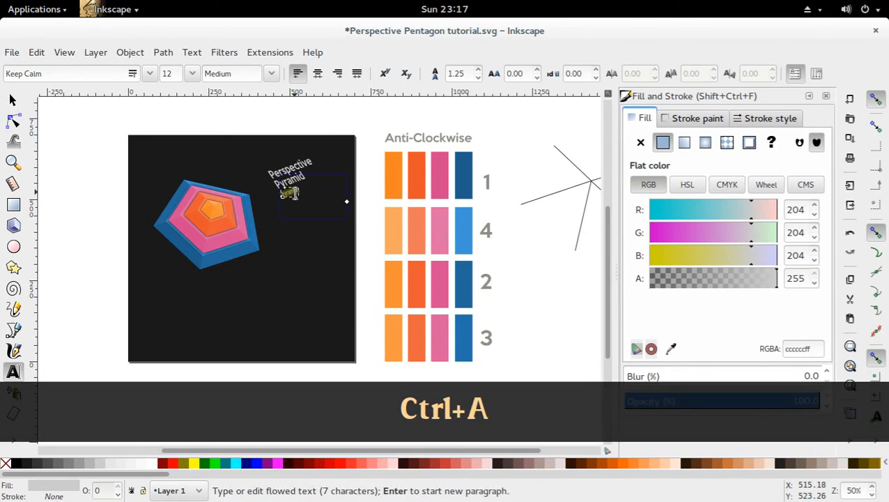
pyautogui.click(266, 53)
pyautogui.moveTo(286, 362)
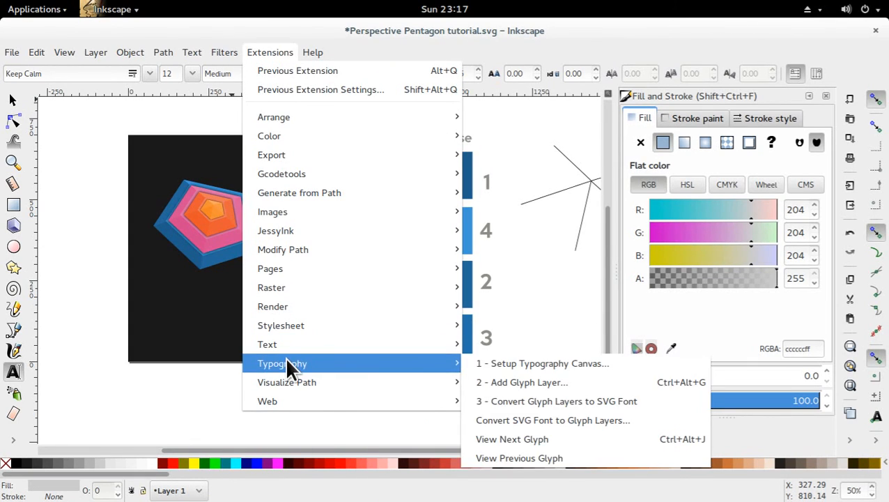
pyautogui.moveTo(291, 344)
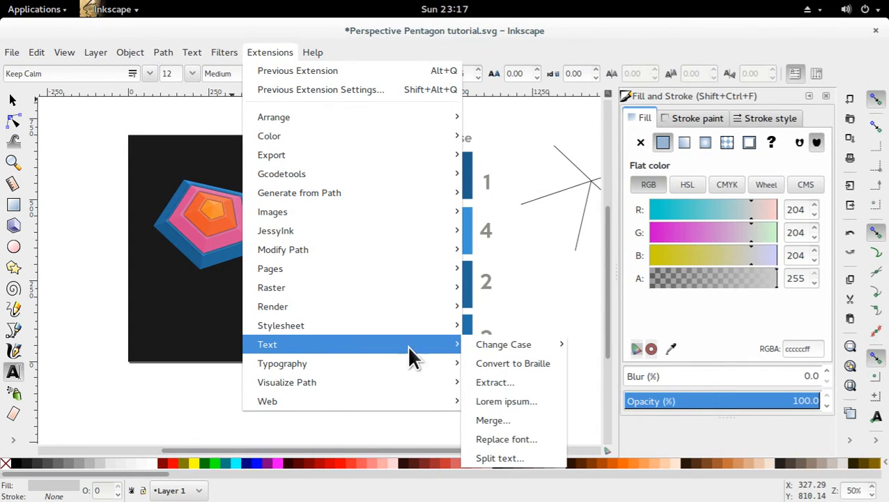
pyautogui.click(507, 405)
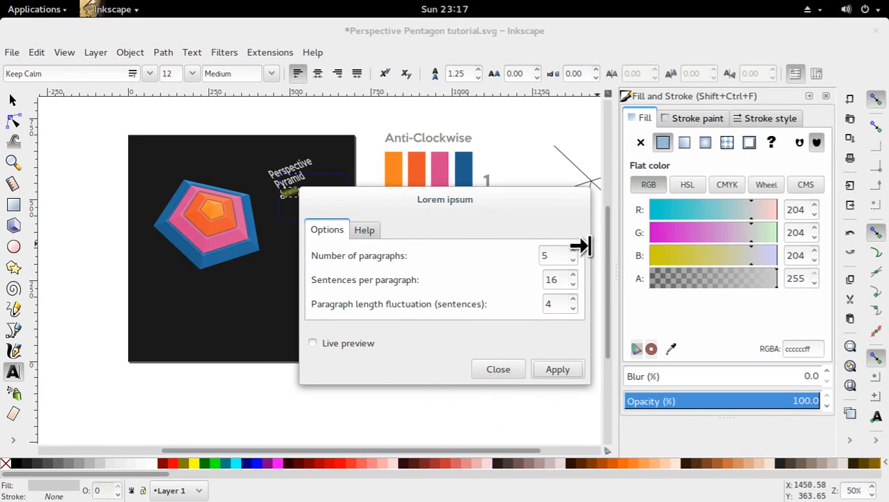
pyautogui.click(533, 369)
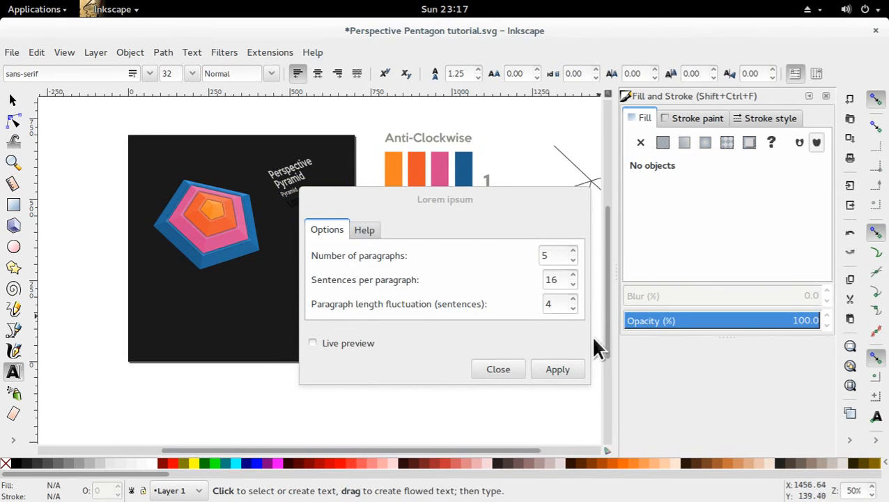
pyautogui.click(514, 371)
# Set the font size of the whole small Pyramid and lorem ipsum text block to 12
pyautogui.click(308, 200)
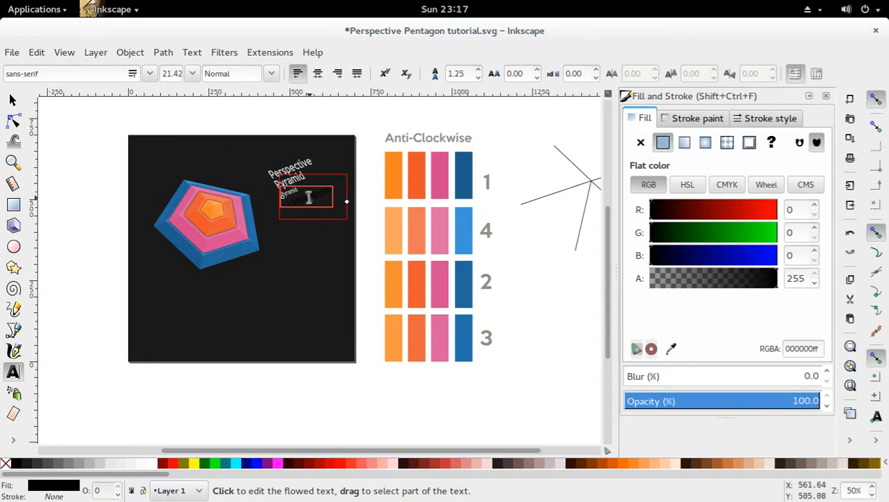
pyautogui.click(290, 191)
pyautogui.click(301, 197)
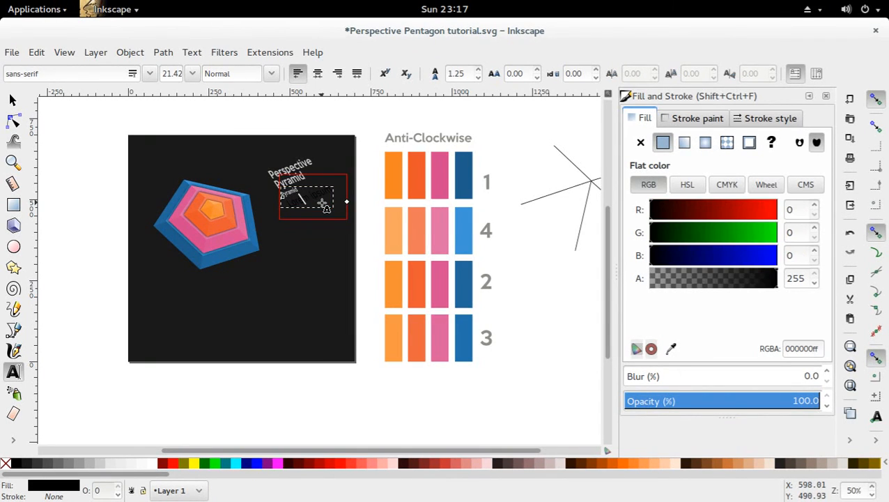
pyautogui.hotkey('ctrl', 'a')
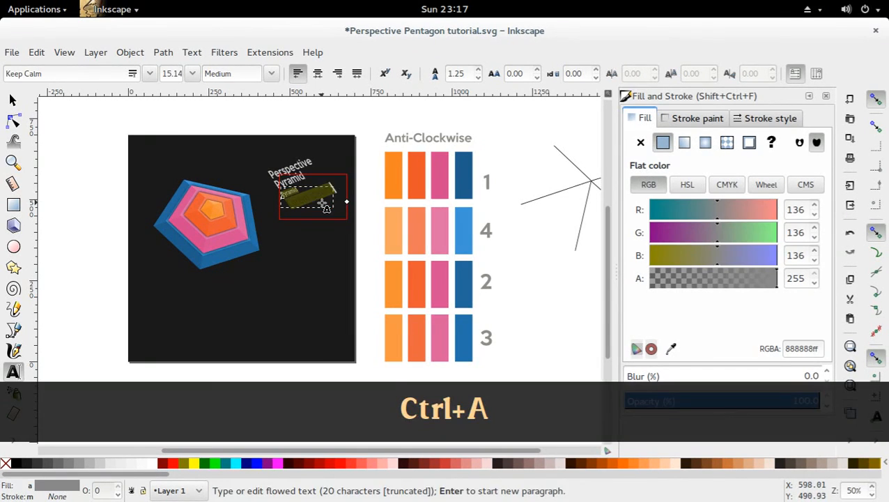
pyautogui.click(192, 73)
pyautogui.click(177, 231)
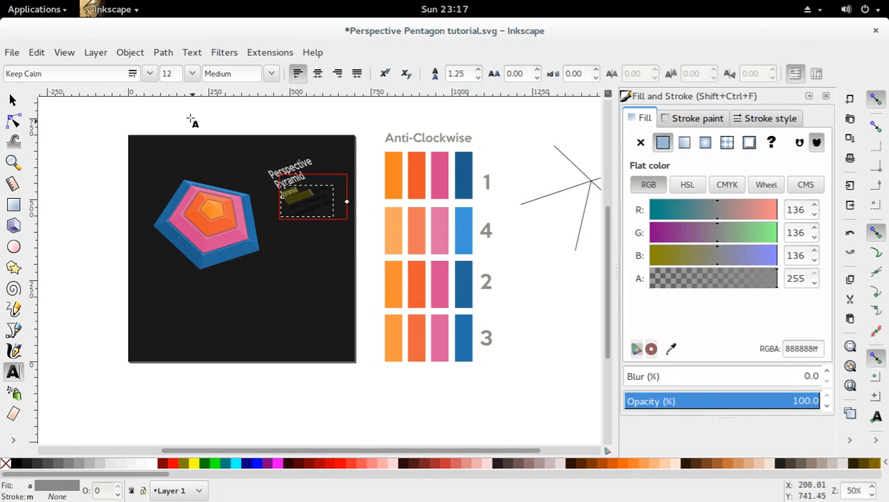
# Set the font size of the lorem ipsum paragraph under the small Pyramid heading to 10
pyautogui.hotkey('ctrl', 'a')
pyautogui.click(308, 202)
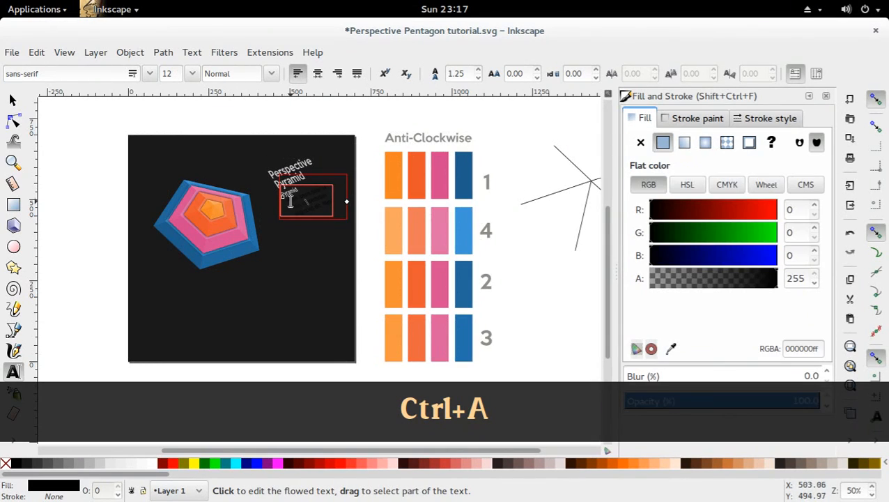
pyautogui.hotkey('ctrl', 'a')
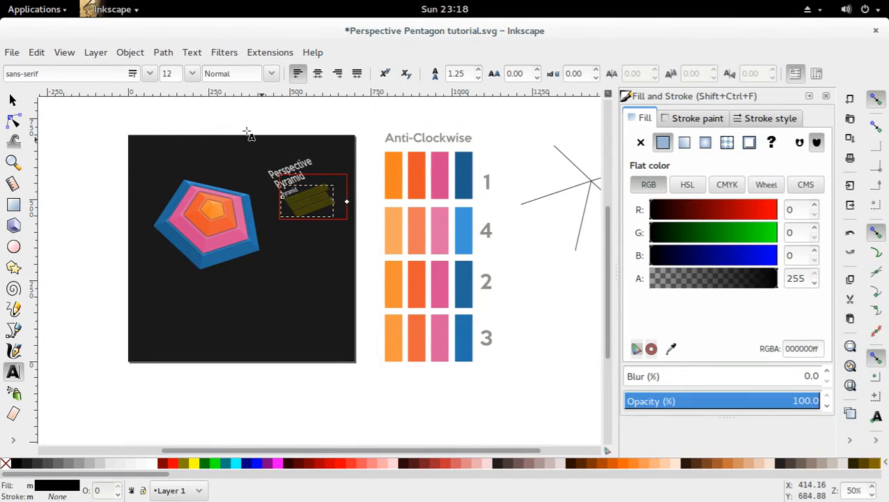
pyautogui.click(192, 73)
pyautogui.click(187, 190)
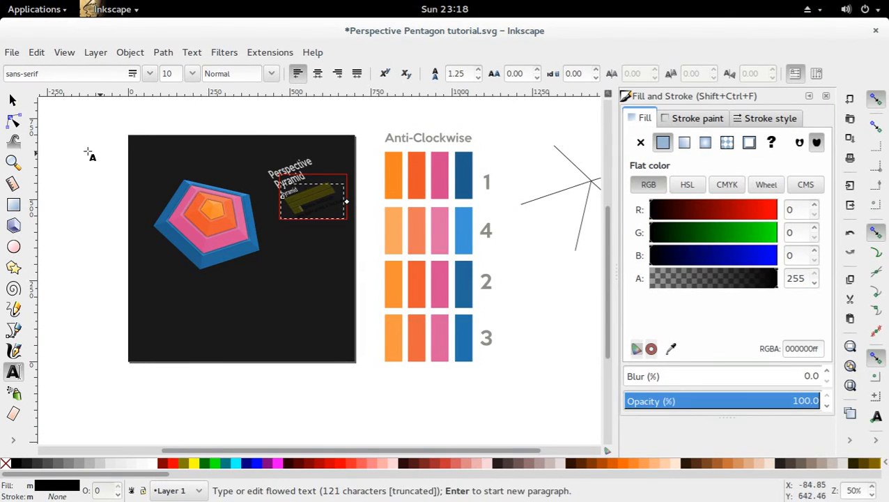
pyautogui.click(12, 99)
pyautogui.press('Escape')
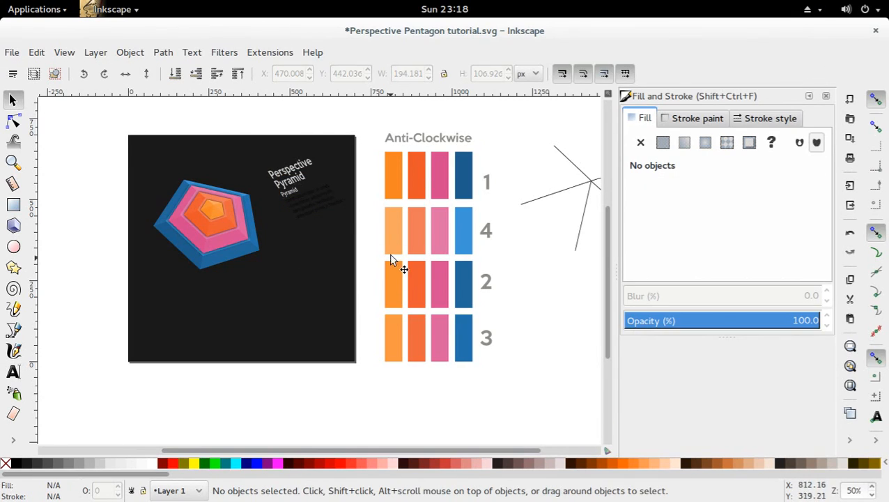
# Fill the small Pyramid and lorem ipsum text block with white
pyautogui.click(288, 201)
pyautogui.hotkey('ctrl', 'z')
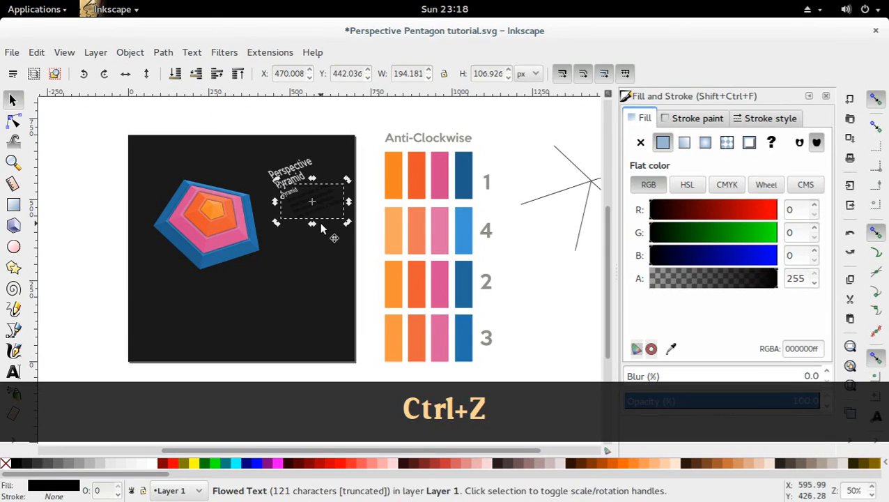
pyautogui.click(305, 213)
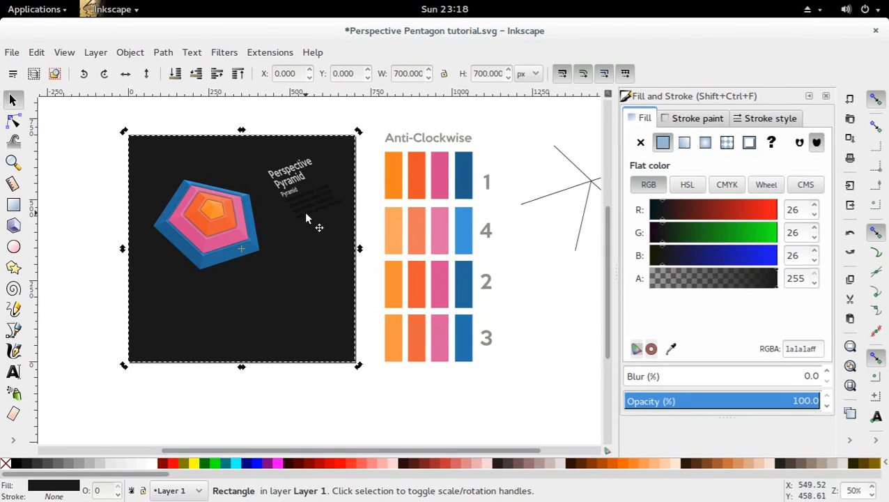
pyautogui.click(296, 219)
pyautogui.press('d')
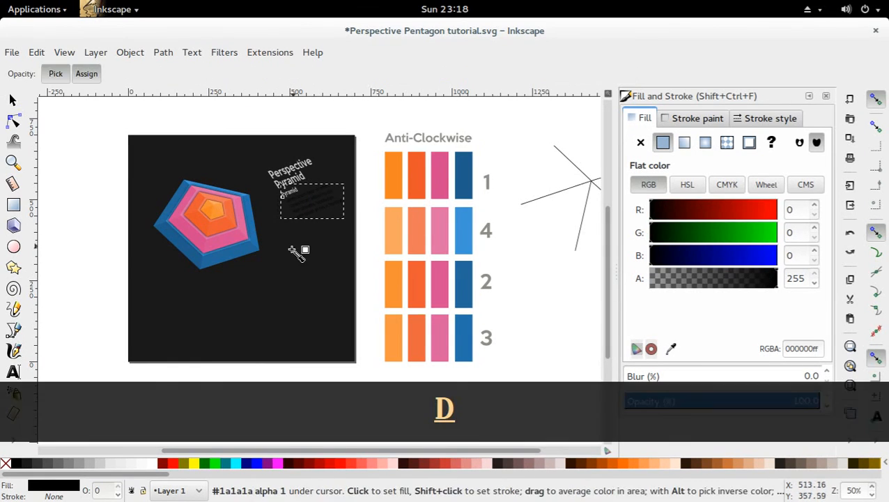
pyautogui.click(149, 462)
pyautogui.click(299, 220)
pyautogui.hotkey('ctrl', 'z')
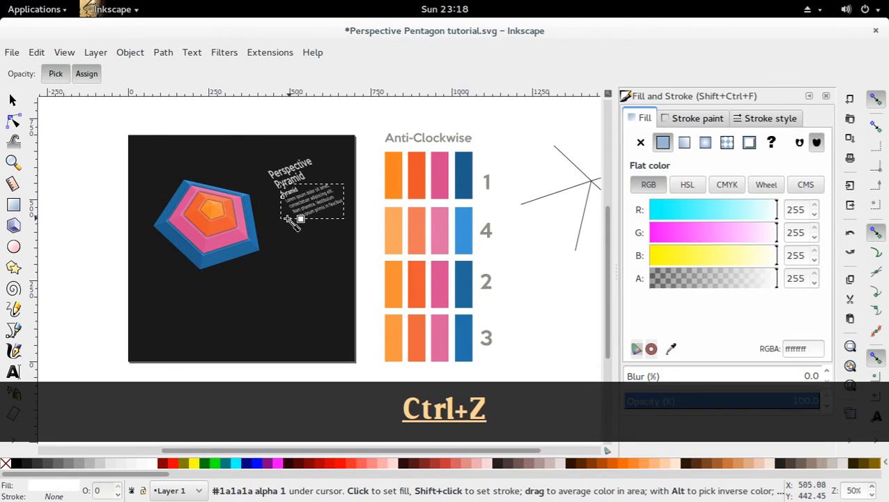
pyautogui.press('s')
pyautogui.click(133, 165)
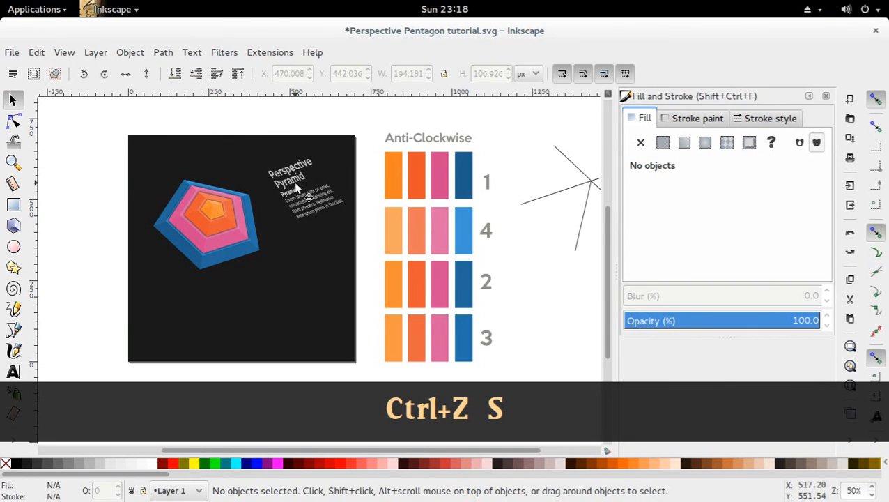
# Scale the small lorem ipsum text block down to about 146 by 80 px, placed at about X 476, Y 459 px
pyautogui.click(316, 207)
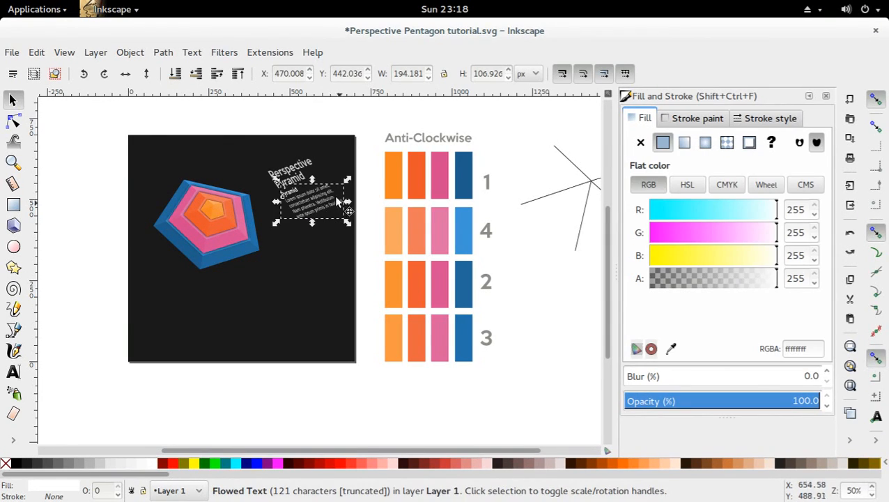
pyautogui.keyDown('shift'); pyautogui.click(298, 183); pyautogui.keyUp('shift')
pyautogui.press('Escape')
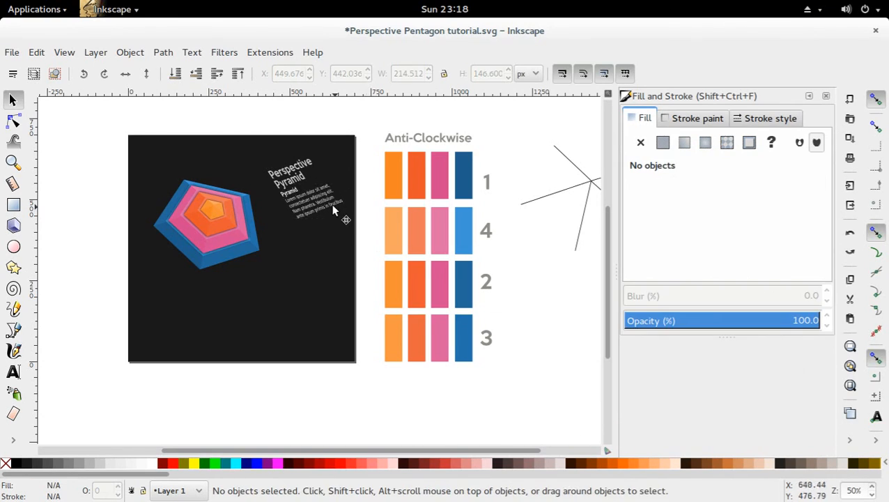
pyautogui.click(334, 210)
pyautogui.click(334, 205)
pyautogui.moveTo(343, 218); pyautogui.dragTo(313, 203)
pyautogui.click(364, 196)
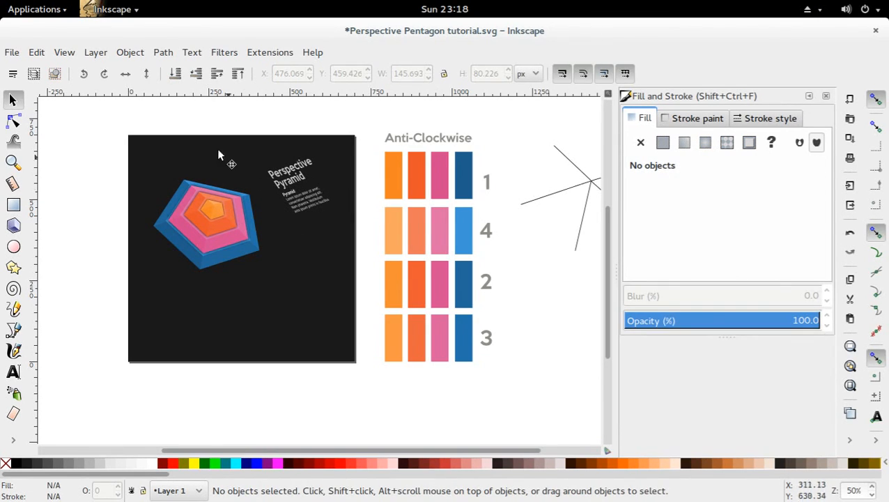
pyautogui.click(305, 187)
pyautogui.click(301, 167)
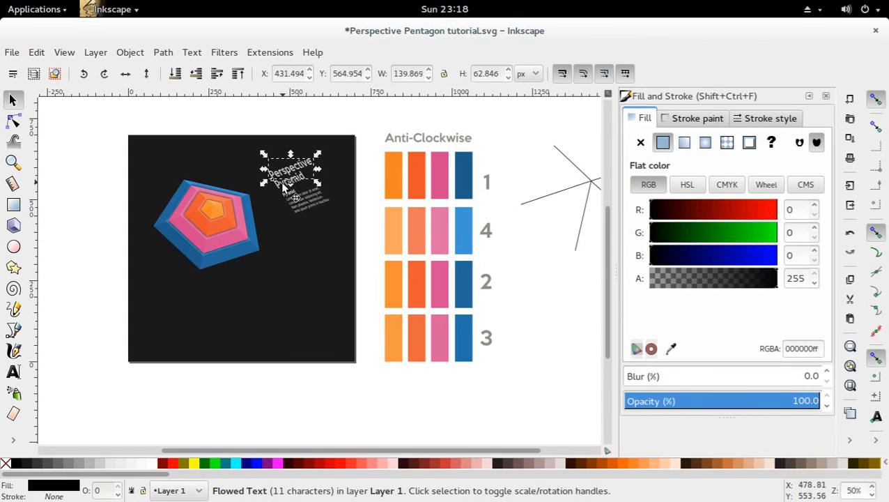
pyautogui.click(296, 207)
pyautogui.click(335, 185)
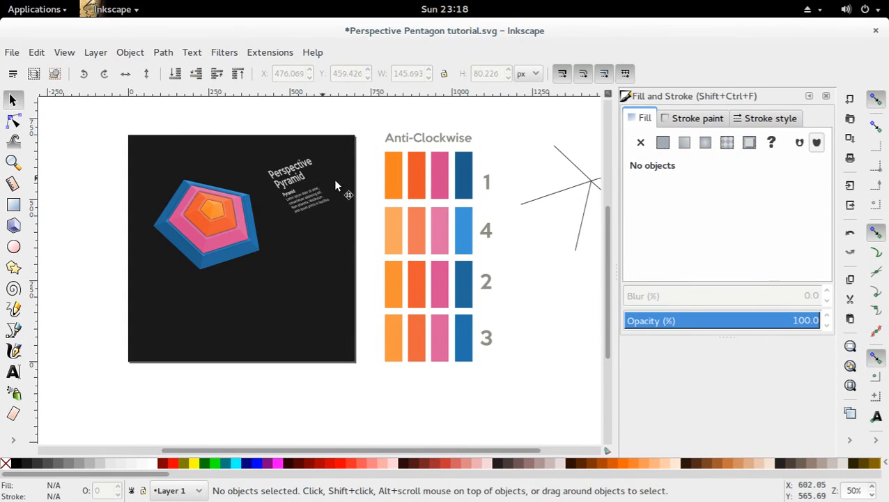
pyautogui.moveTo(371, 132); pyautogui.dragTo(515, 383)
pyautogui.click(523, 320)
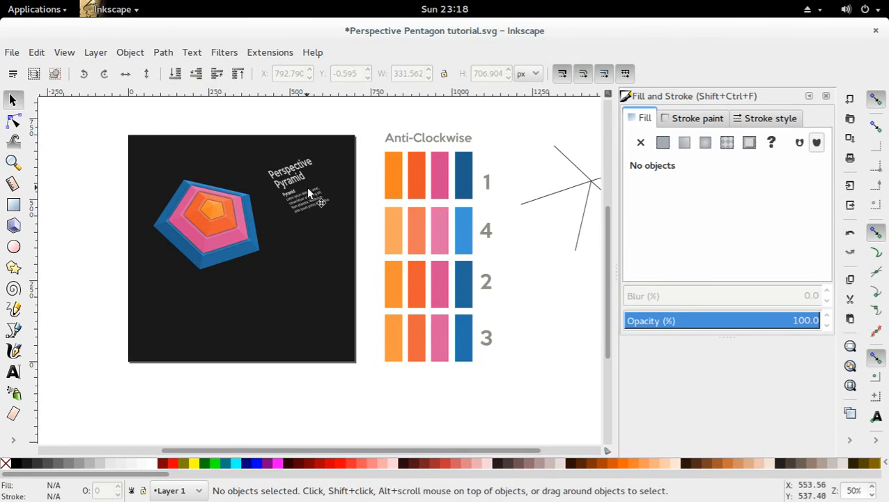
pyautogui.click(285, 180)
pyautogui.click(297, 166)
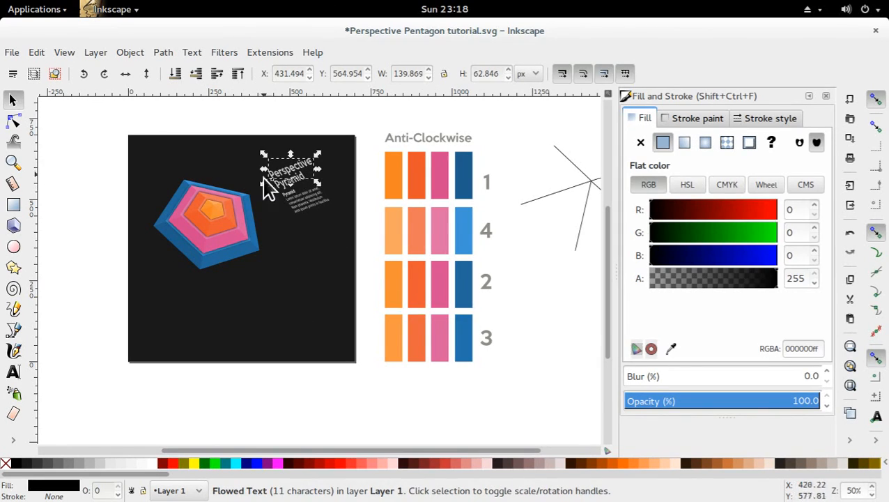
pyautogui.click(384, 269)
pyautogui.click(339, 335)
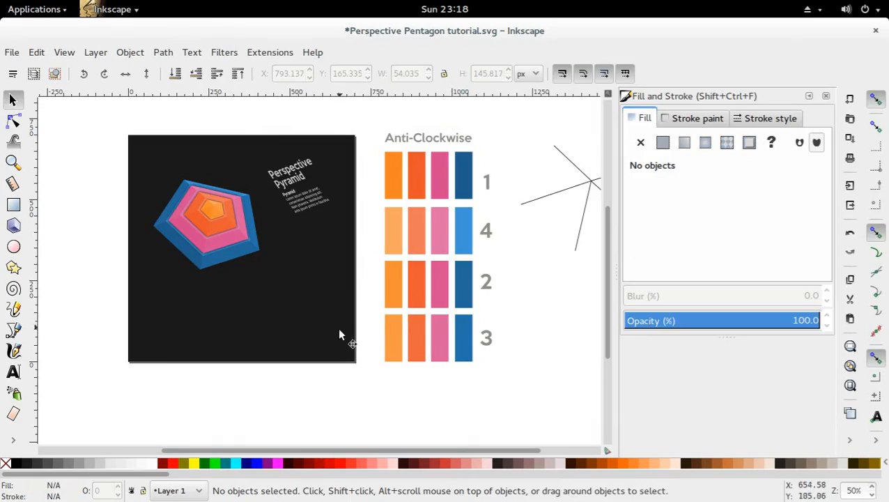
pyautogui.click(333, 339)
# Switch to Perspective Pentagon.jpg.svg and copy the four small pentagon icons together with the four FLAT DESIGN text blocks
pyautogui.moveTo(0, 0)
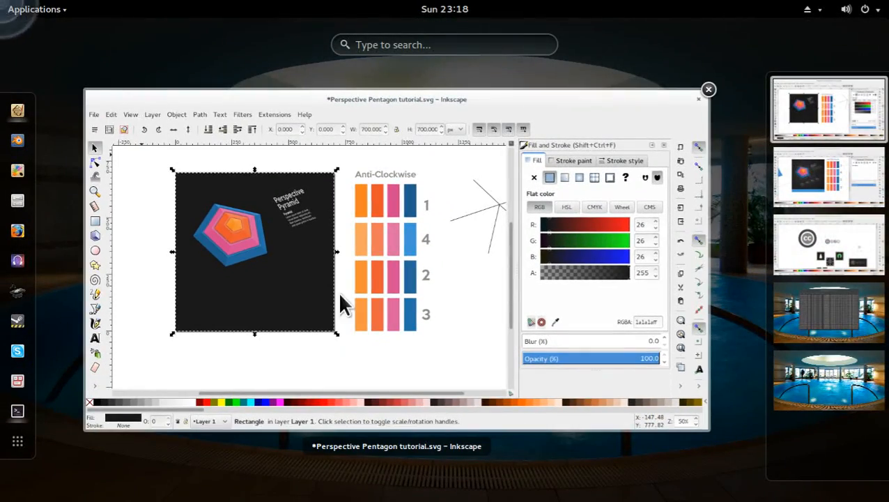
pyautogui.click(829, 185)
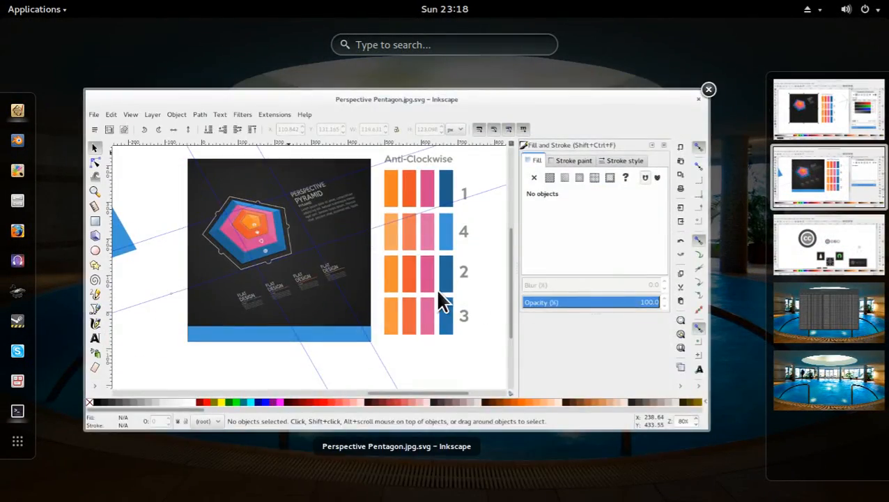
pyautogui.click(421, 299)
pyautogui.click(255, 248)
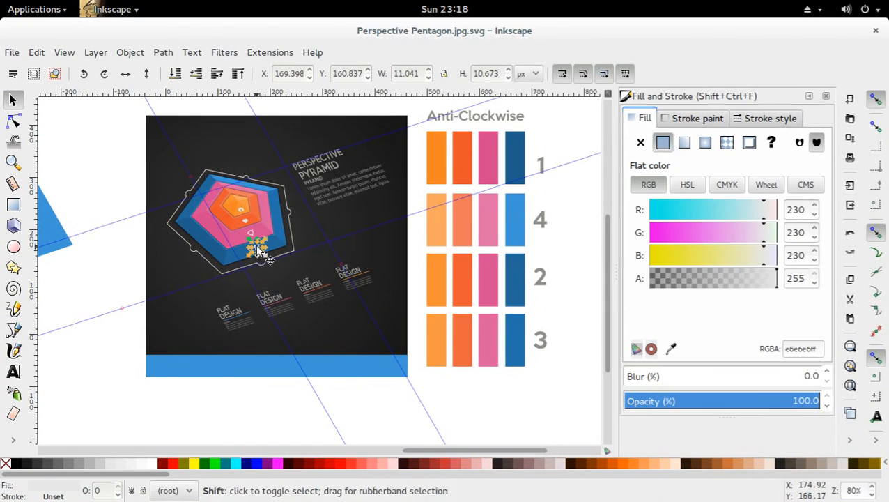
pyautogui.keyDown('shift'); pyautogui.click(252, 225); pyautogui.keyUp('shift')
pyautogui.keyDown('shift'); pyautogui.click(243, 216); pyautogui.keyUp('shift')
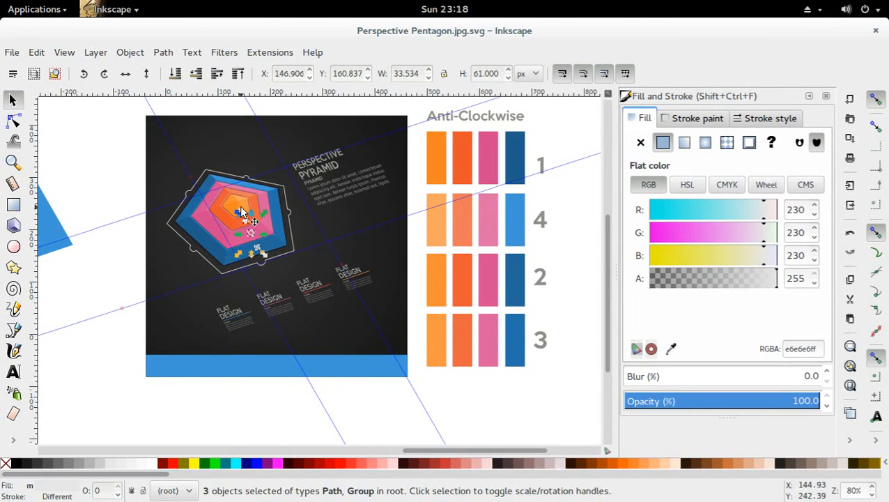
pyautogui.keyDown('shift'); pyautogui.click(237, 208); pyautogui.keyUp('shift')
pyautogui.hotkey('ctrl', 'c')
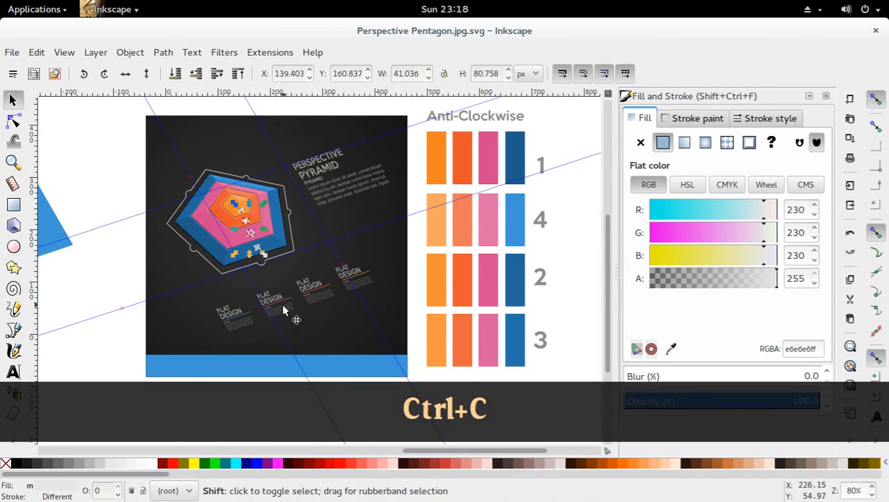
pyautogui.moveTo(398, 248); pyautogui.dragTo(215, 352)
pyautogui.hotkey('ctrl', 'c')
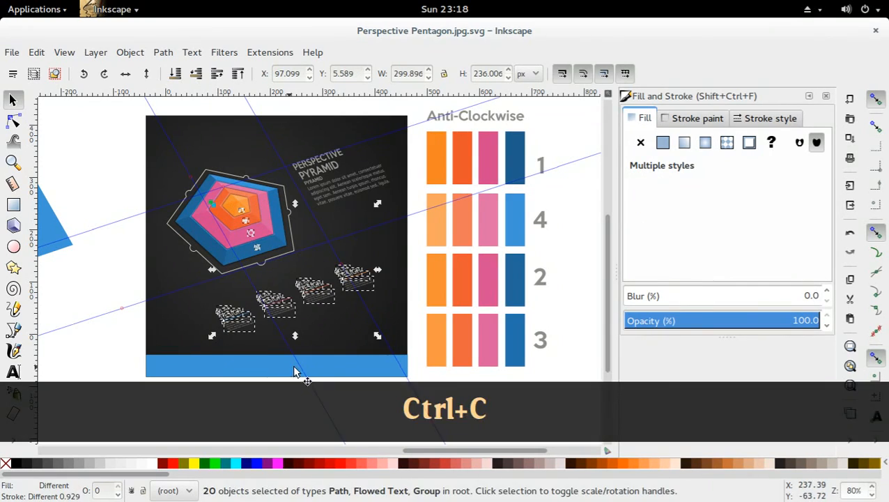
# Return to Perspective Pentagon tutorial.svg and paste the copied icons and text blocks onto the dark background below the pentagon
pyautogui.moveTo(4, 10)
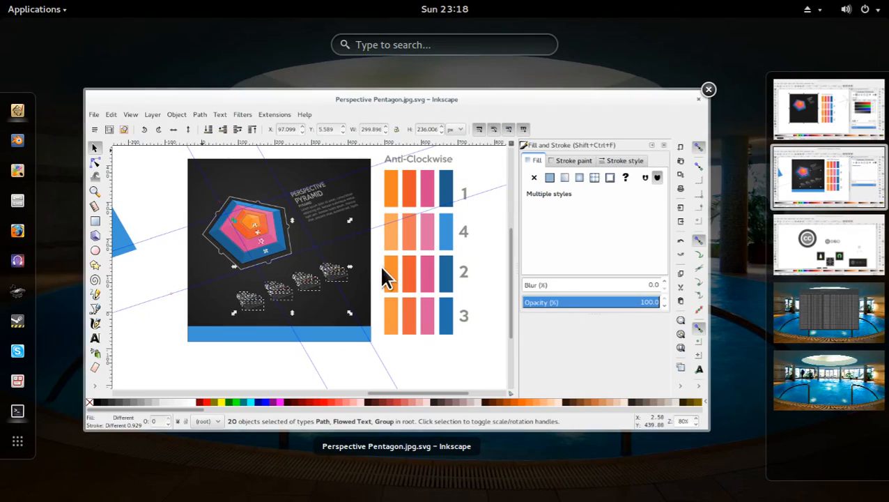
pyautogui.click(382, 269)
pyautogui.hotkey('ctrl', 'alt', 'Up')
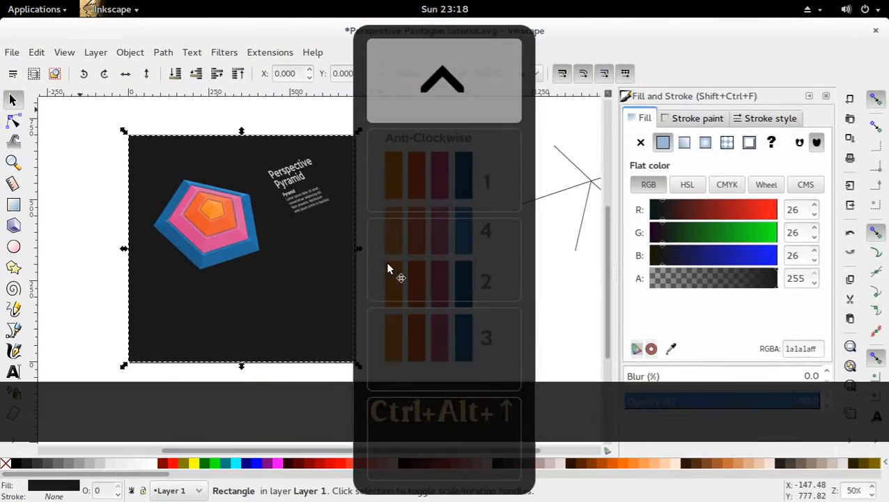
pyautogui.click(84, 264)
pyautogui.hotkey('ctrl', 'v')
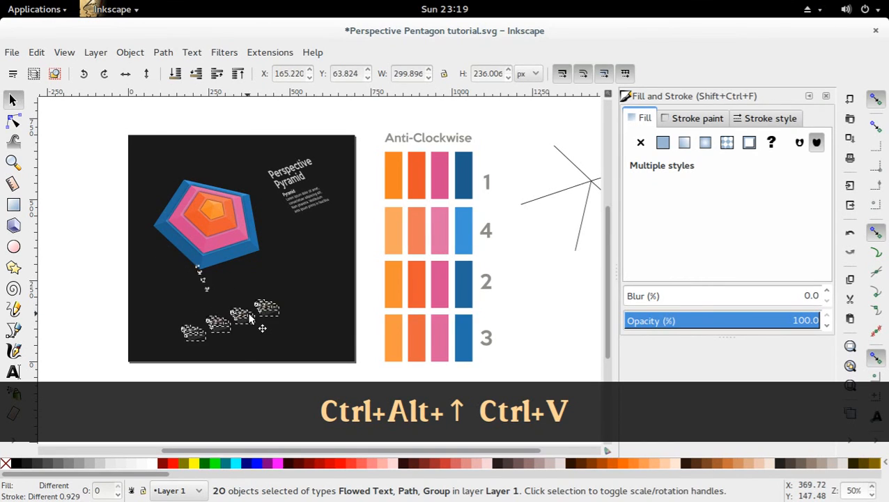
pyautogui.moveTo(249, 317)
pyautogui.mouseDown()
pyautogui.moveTo(272, 324)
pyautogui.moveTo(263, 320)
pyautogui.mouseUp()
# Enlarge the four FLAT DESIGN text blocks, without the icons, to about 522 by 222 px and place them at about X 103, Y 45 px
pyautogui.click(107, 280)
pyautogui.moveTo(309, 287); pyautogui.dragTo(191, 368)
pyautogui.moveTo(302, 365); pyautogui.dragTo(351, 369)
pyautogui.hotkey('ctrl', 'z')
pyautogui.keyDown('shift'); pyautogui.click(221, 294); pyautogui.keyUp('shift')
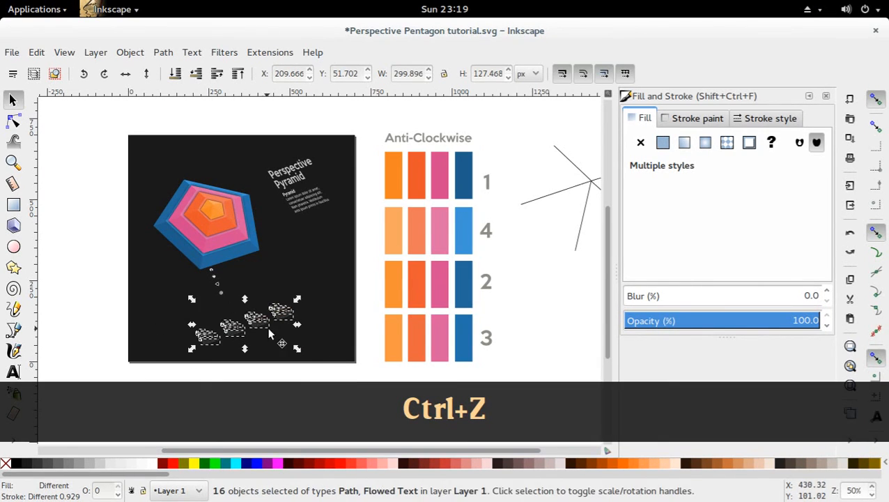
pyautogui.moveTo(296, 352); pyautogui.dragTo(335, 380)
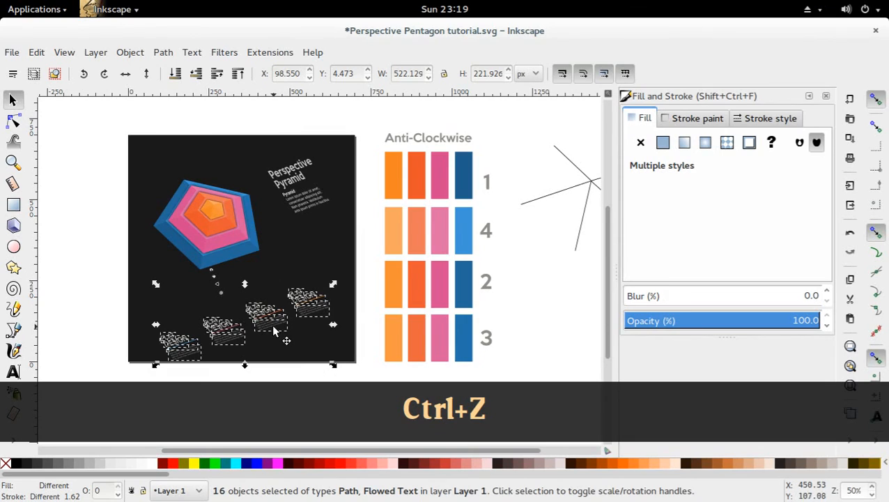
pyautogui.moveTo(273, 330); pyautogui.dragTo(273, 310)
pyautogui.click(101, 313)
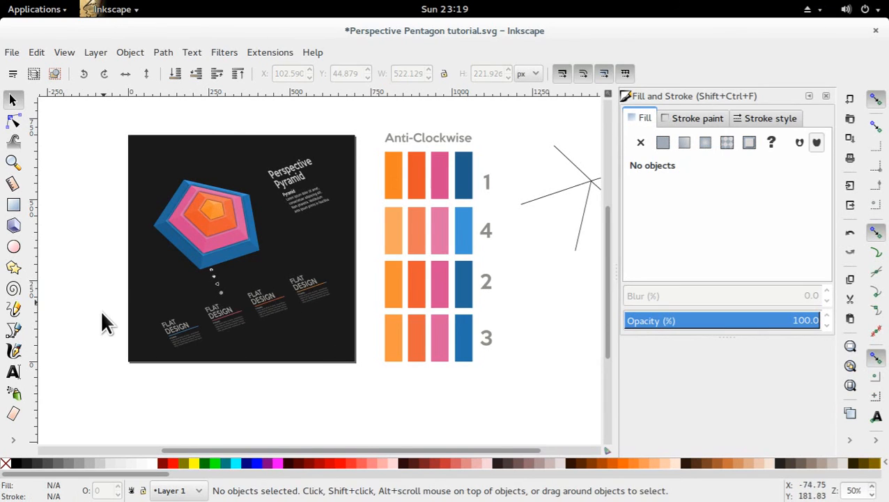
# Move the four small white icons from below the pentagon onto its bands, one icon on each coloured band
pyautogui.moveTo(212, 269); pyautogui.dragTo(221, 232)
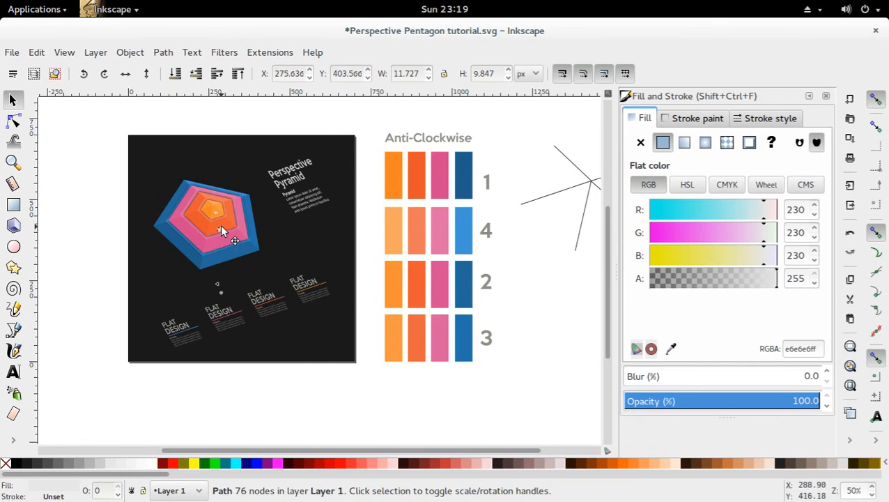
pyautogui.moveTo(216, 285); pyautogui.dragTo(225, 247)
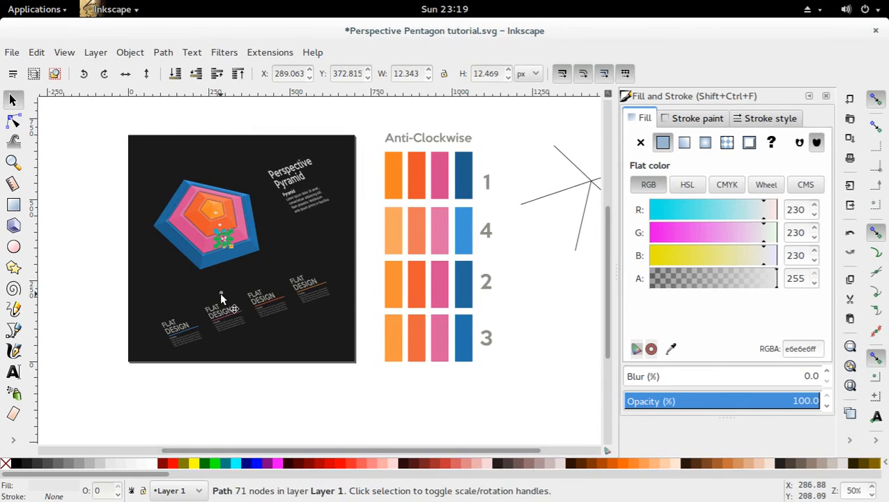
pyautogui.moveTo(222, 293); pyautogui.dragTo(223, 224)
pyautogui.click(224, 240)
pyautogui.click(83, 279)
pyautogui.click(228, 230)
pyautogui.click(86, 247)
pyautogui.click(220, 226)
pyautogui.click(99, 266)
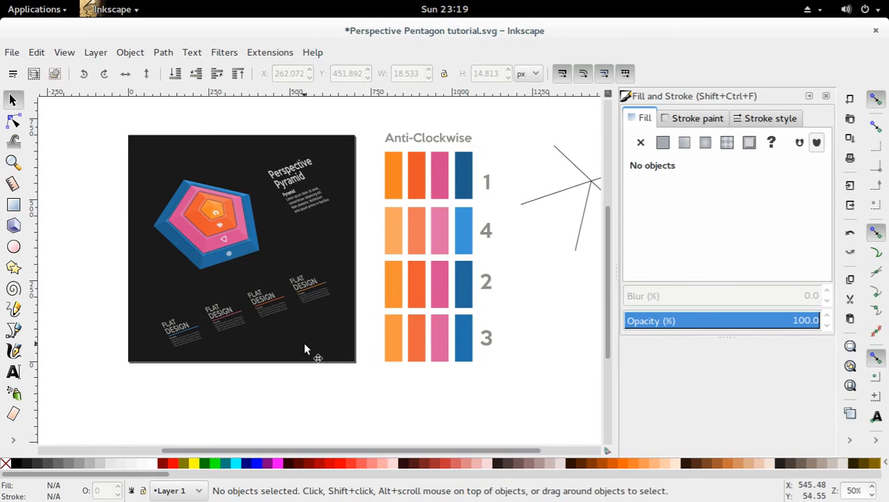
# Fine-tune the icons on the pink and blue bands, placing the blue-band icon at about X 312, Y 330 px, and save the document
pyautogui.click(232, 251)
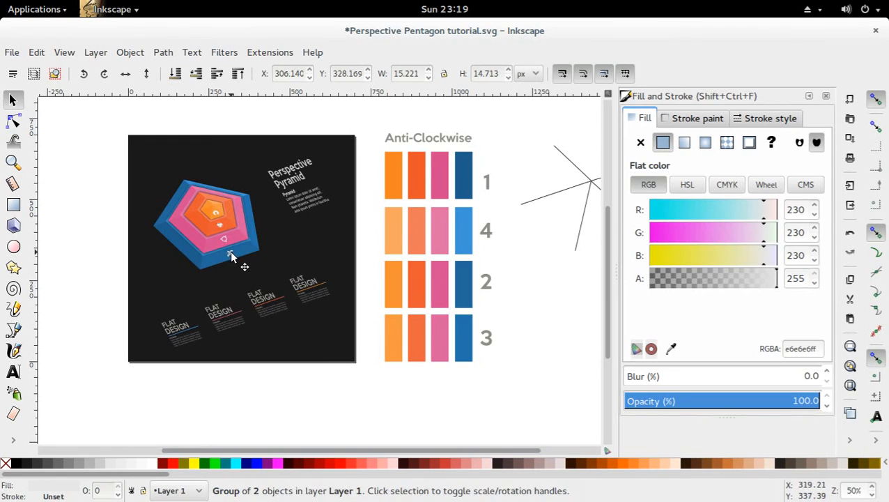
pyautogui.keyDown('alt'); pyautogui.click(223, 241); pyautogui.keyUp('alt')
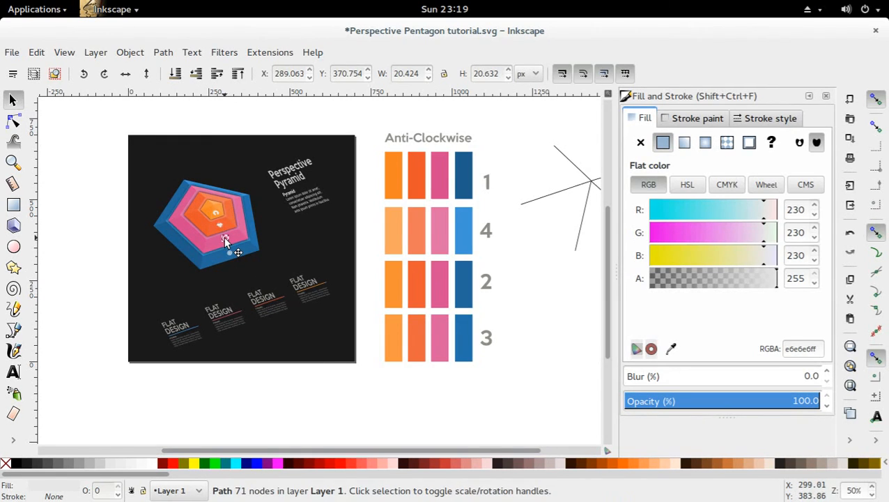
pyautogui.moveTo(224, 241); pyautogui.dragTo(235, 251)
pyautogui.click(109, 279)
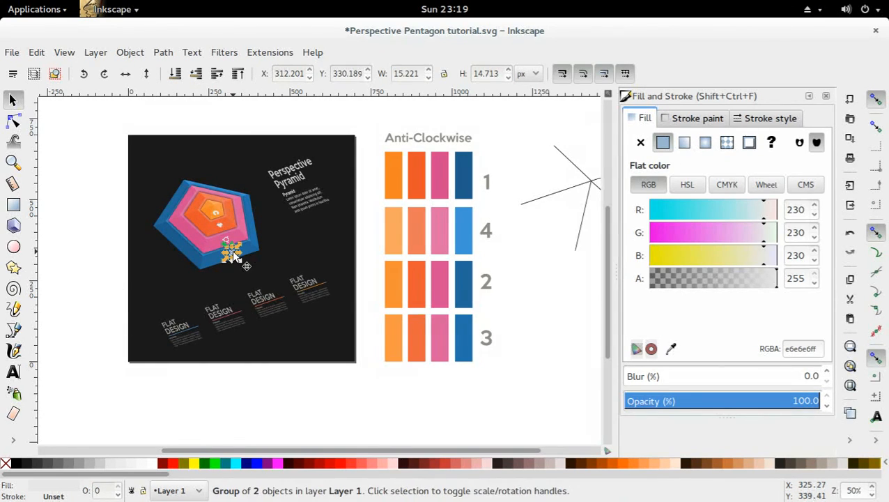
pyautogui.click(97, 269)
pyautogui.hotkey('ctrl', 's')
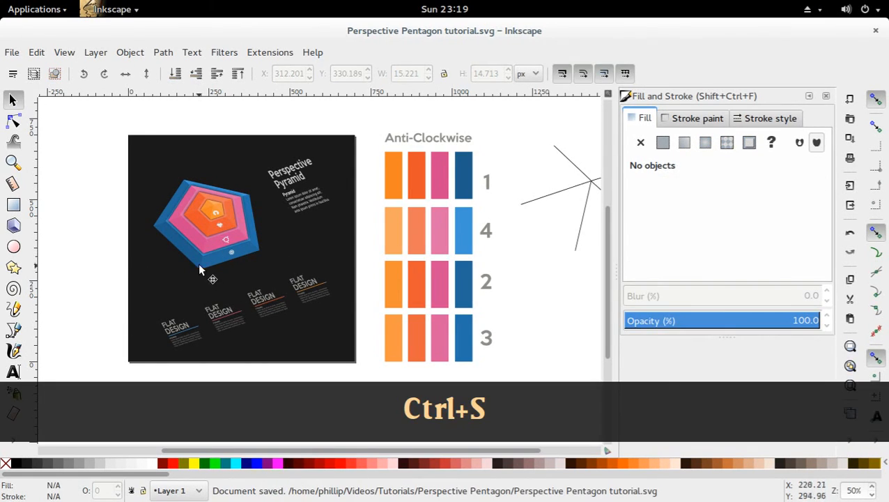
# Retype the title's first line in capitals as PERSPECTIVE
pyautogui.click(298, 171)
pyautogui.doubleClick(299, 164)
pyautogui.moveTo(313, 161); pyautogui.dragTo(243, 170)
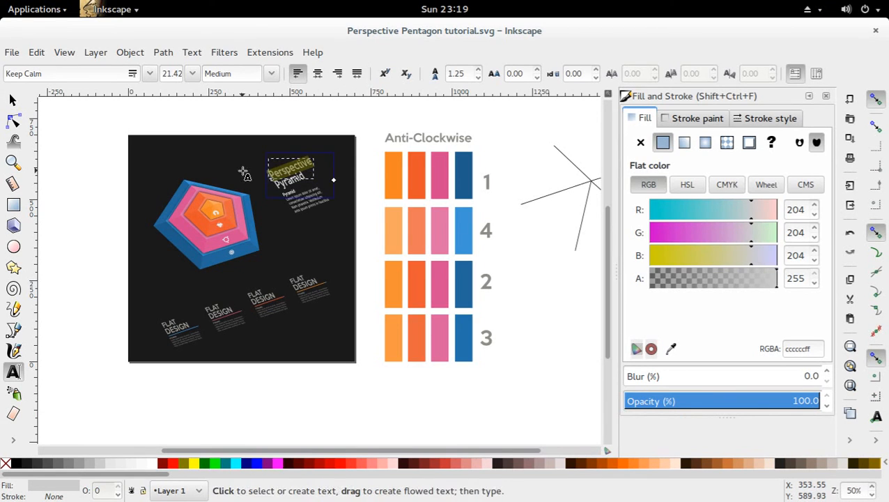
pyautogui.write('PER')
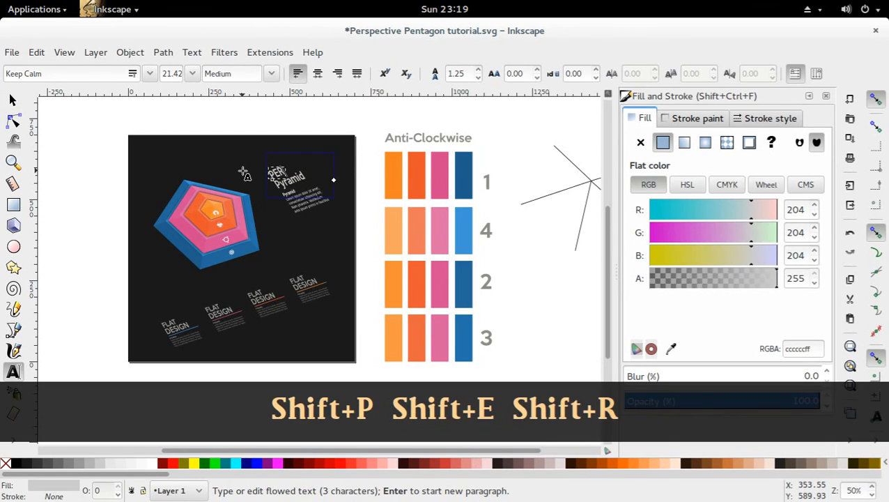
pyautogui.write('SPECTIVE')
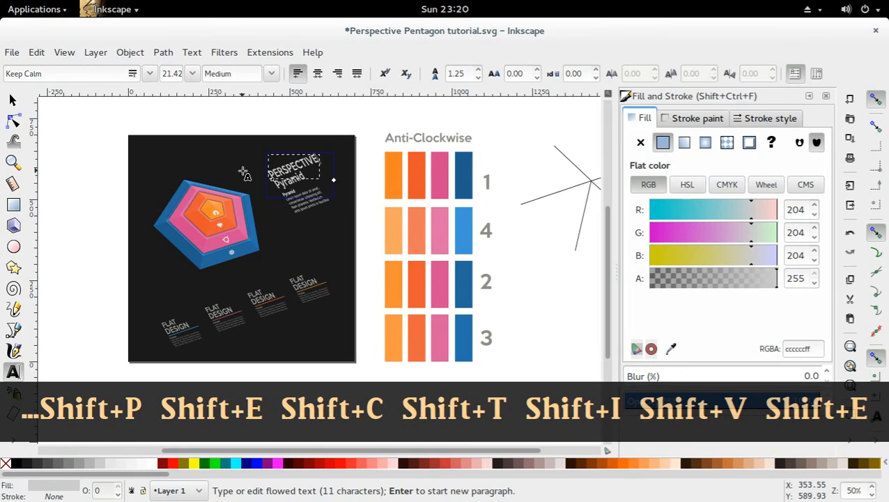
# Retype the title's second line in capitals as PYRAMID
pyautogui.click(307, 180)
pyautogui.moveTo(306, 180); pyautogui.dragTo(271, 182)
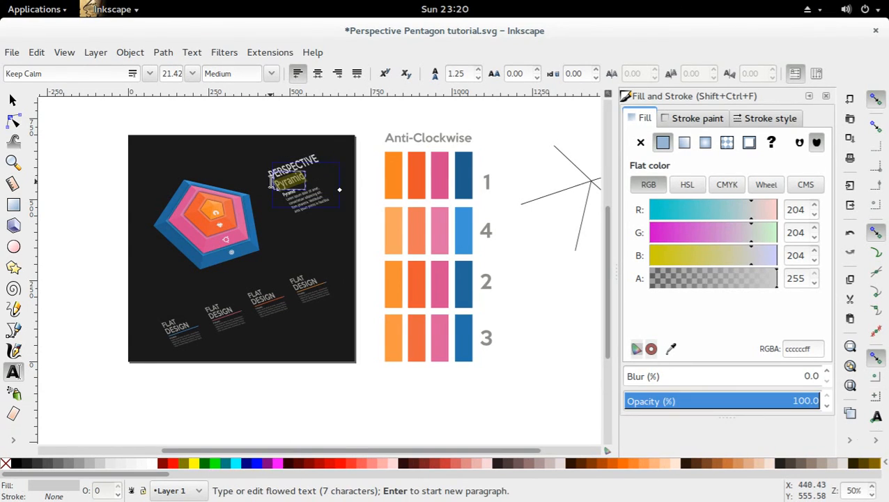
pyautogui.write('PYRAMID')
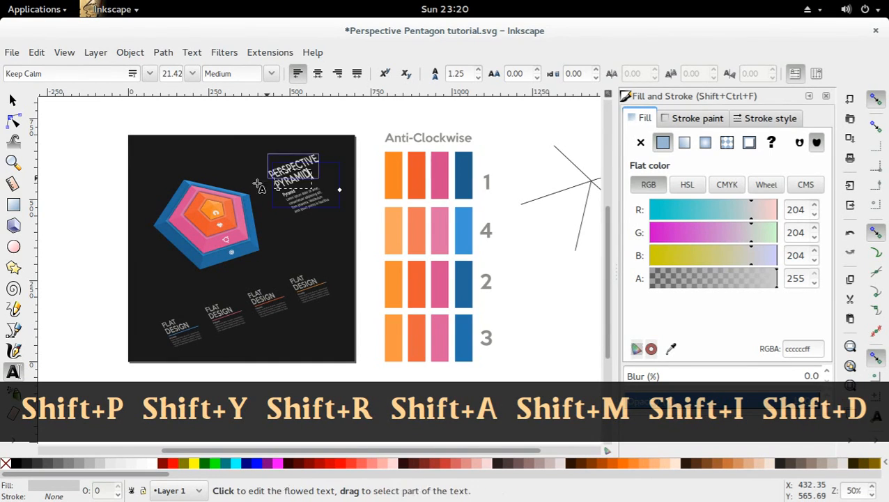
pyautogui.click(17, 102)
pyautogui.click(120, 255)
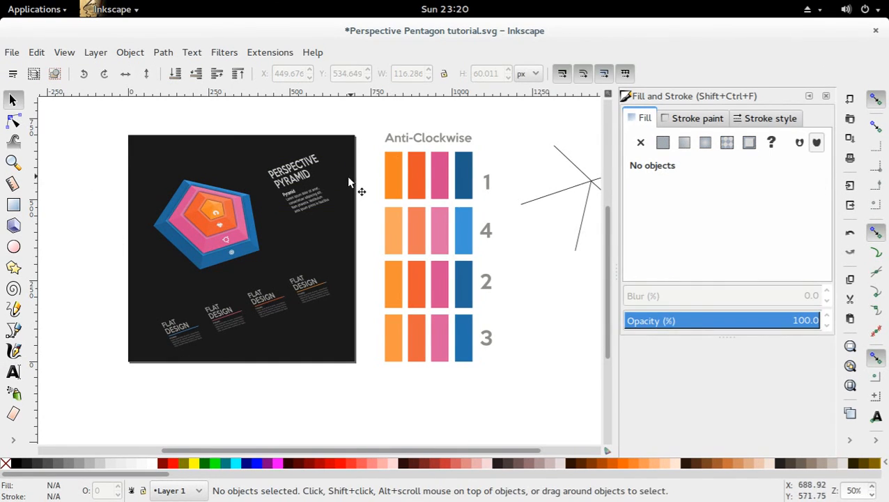
# Nudge the PYRAMID line to about X 450, Y 533 px and the PERSPECTIVE line to about X 427, Y 565 px
pyautogui.click(307, 180)
pyautogui.moveTo(306, 180); pyautogui.dragTo(307, 180)
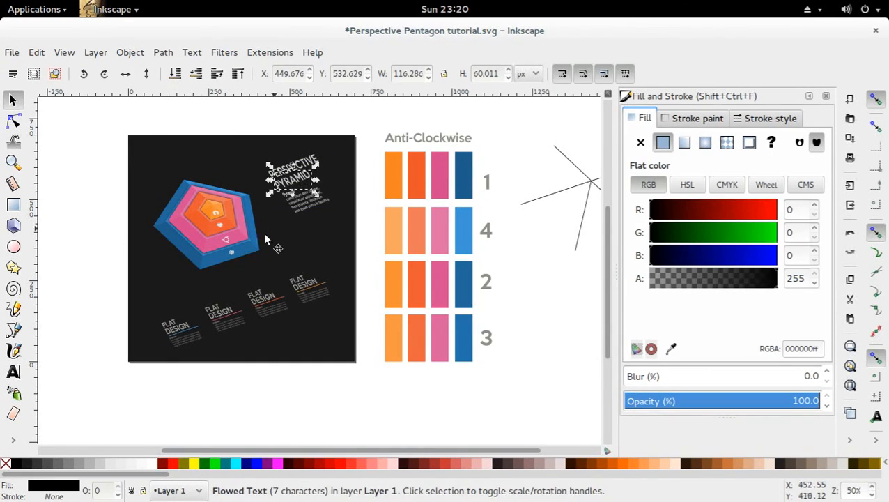
pyautogui.click(86, 256)
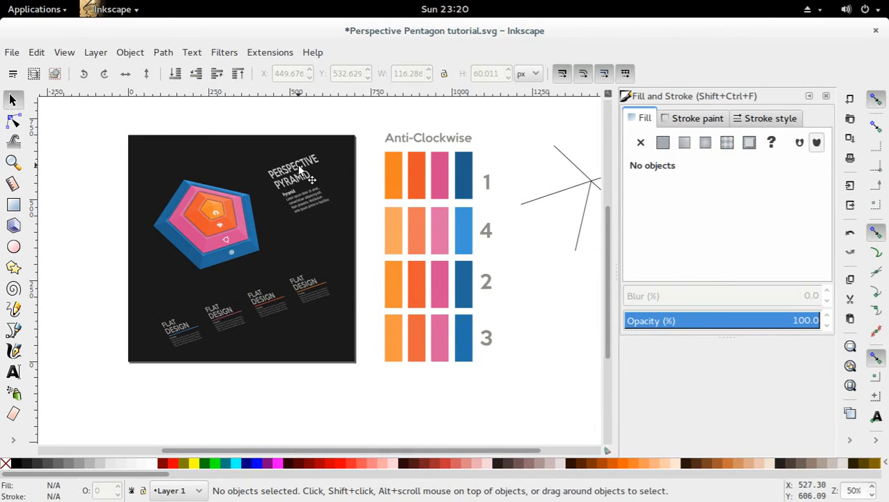
pyautogui.click(299, 171)
pyautogui.moveTo(293, 175); pyautogui.dragTo(278, 176)
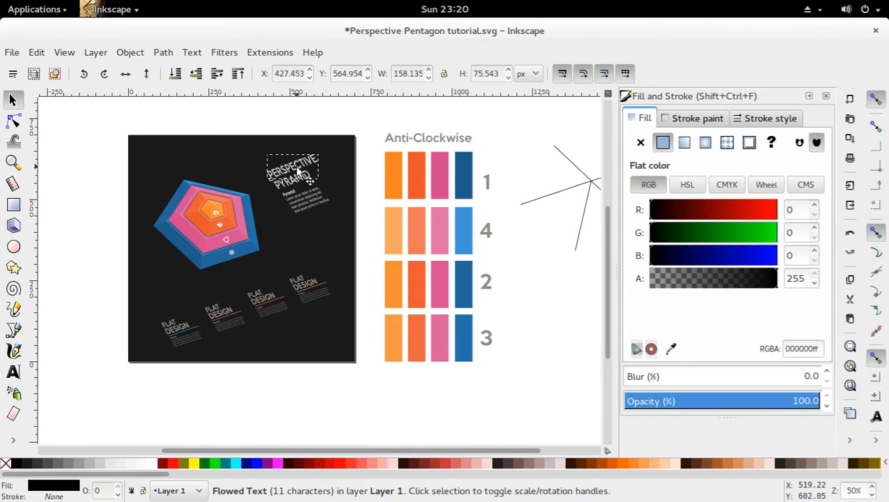
# Give the dark background square a radial gradient fill centred just above the pentagon and reaching down to the square's bottom edge
pyautogui.click(239, 162)
pyautogui.press('r')
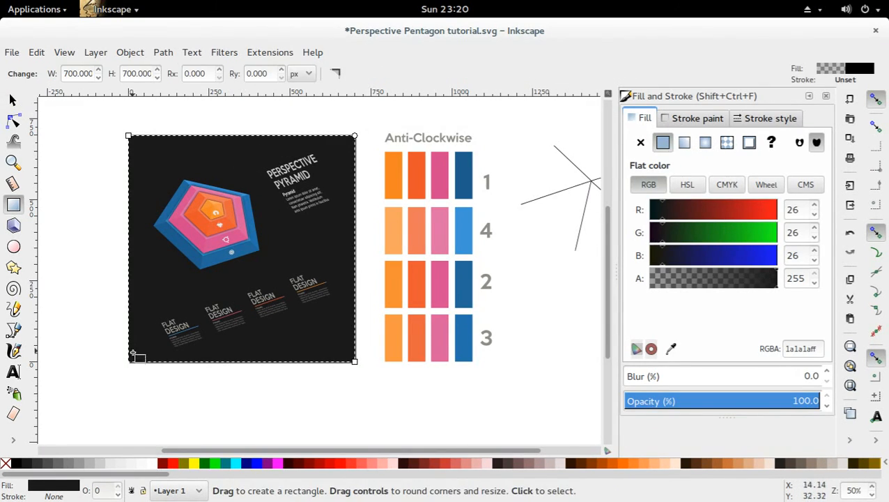
pyautogui.click(12, 440)
pyautogui.click(54, 401)
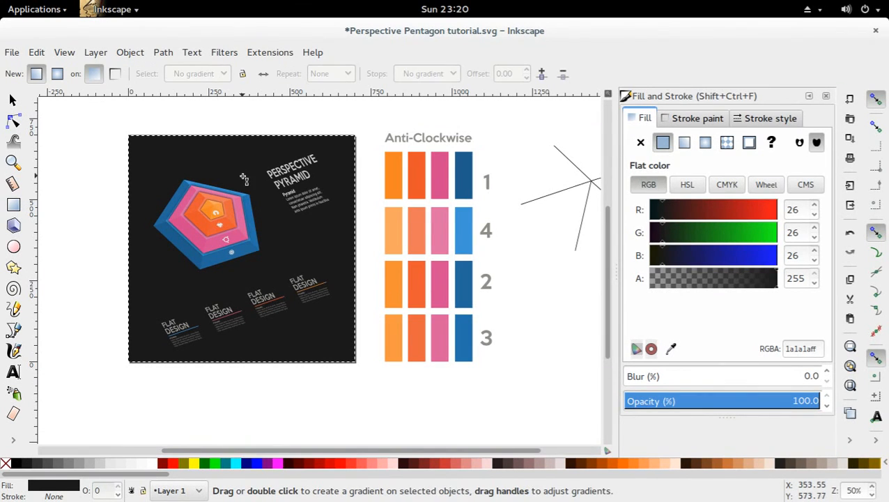
pyautogui.moveTo(243, 178); pyautogui.dragTo(244, 358)
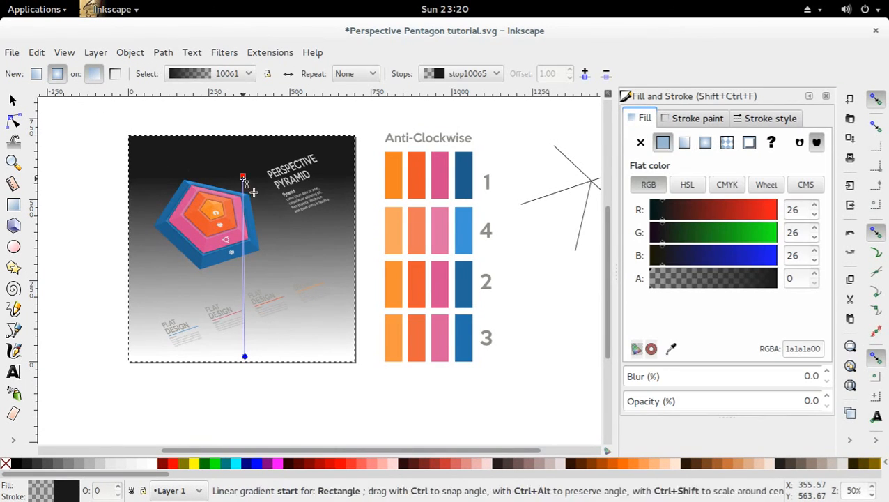
pyautogui.moveTo(228, 170); pyautogui.dragTo(228, 358)
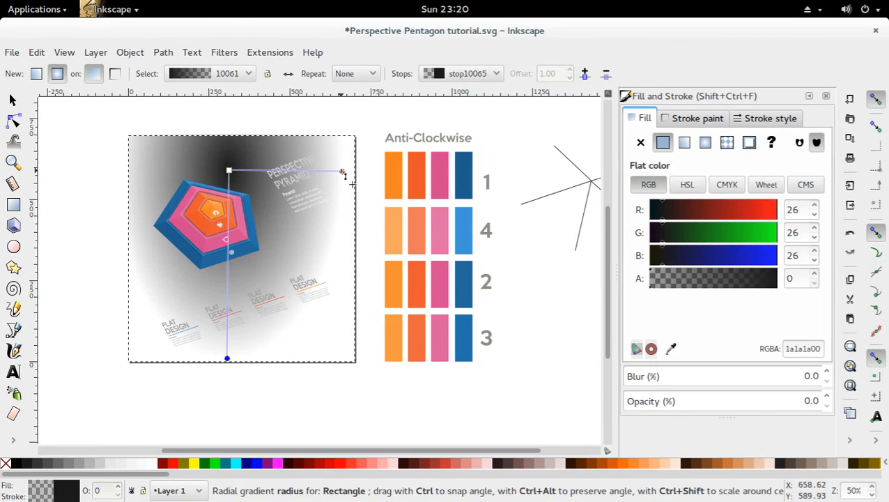
# Colour the background gradient's outer stop 333333 and its centre stop 4d4d4d
pyautogui.click(343, 172)
pyautogui.click(35, 463)
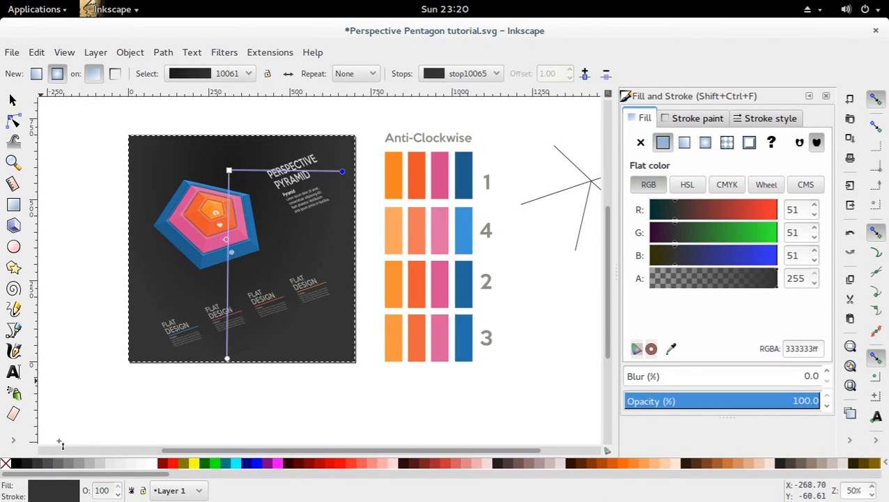
pyautogui.press('s')
pyautogui.press('Escape')
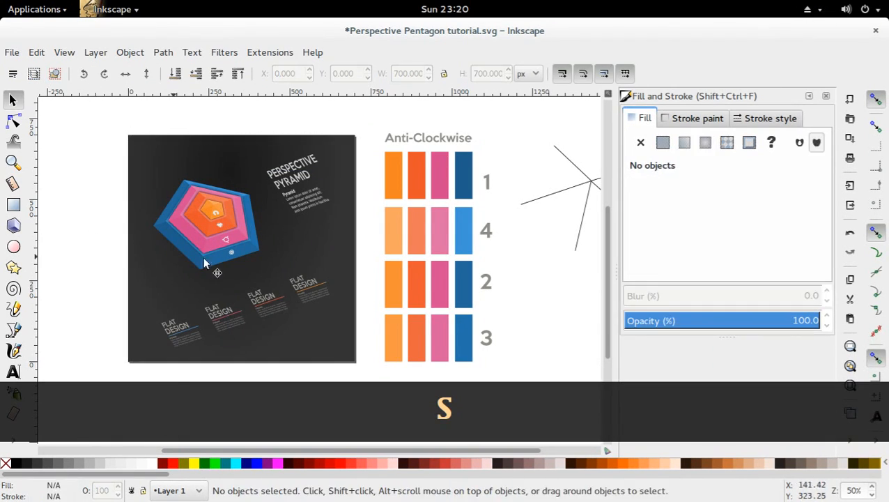
pyautogui.doubleClick(247, 173)
pyautogui.click(25, 463)
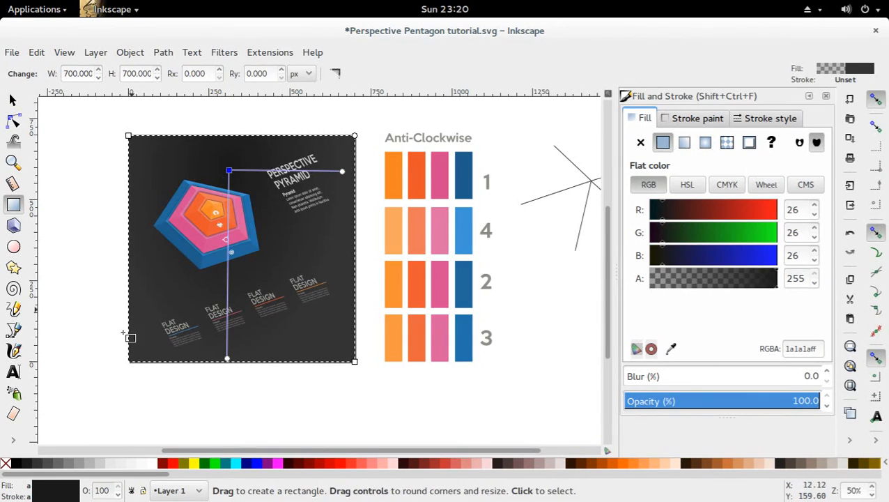
pyautogui.click(45, 464)
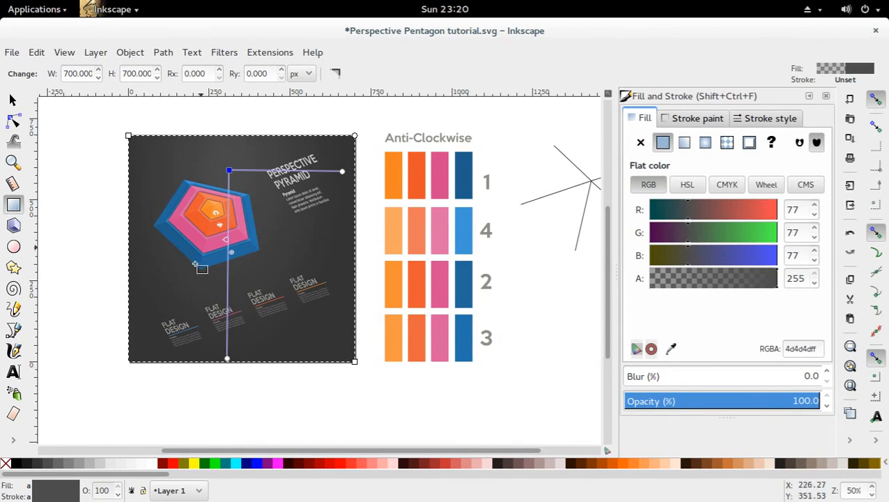
# Try 1a1a1a on the background gradient's outer stop and set it back to 333333
pyautogui.click(227, 359)
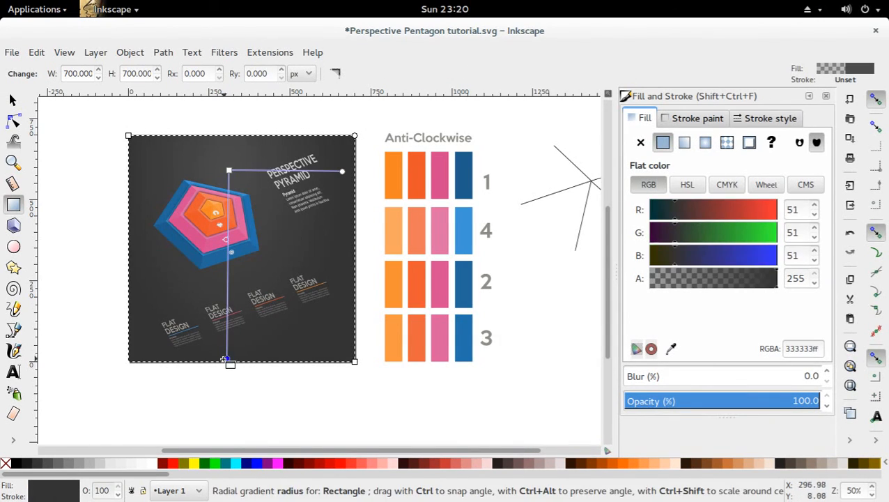
pyautogui.click(30, 465)
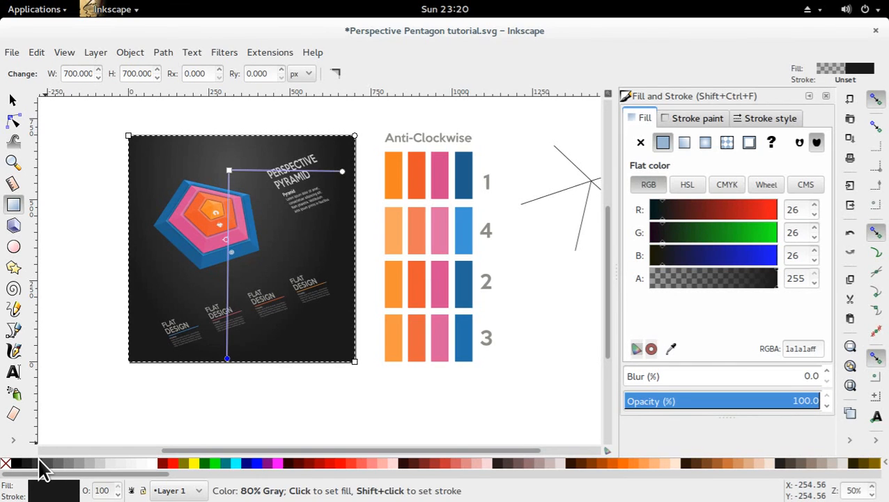
pyautogui.click(40, 465)
# Move the background gradient's centre onto the middle of the pentagon
pyautogui.press('s')
pyautogui.doubleClick(231, 177)
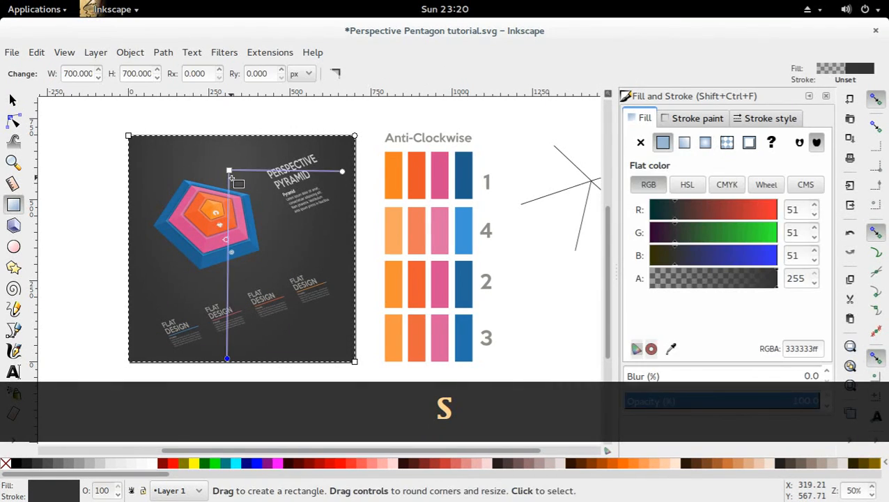
pyautogui.moveTo(229, 171); pyautogui.dragTo(209, 204)
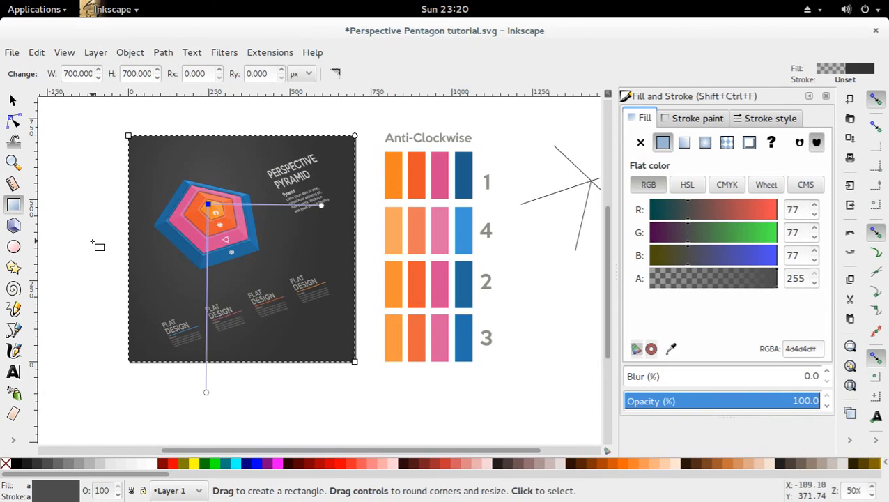
pyautogui.press('s')
pyautogui.click(91, 221)
# Move both title lines and the lorem ipsum block together to about X 425, Y 441 px and save the document
pyautogui.click(304, 182)
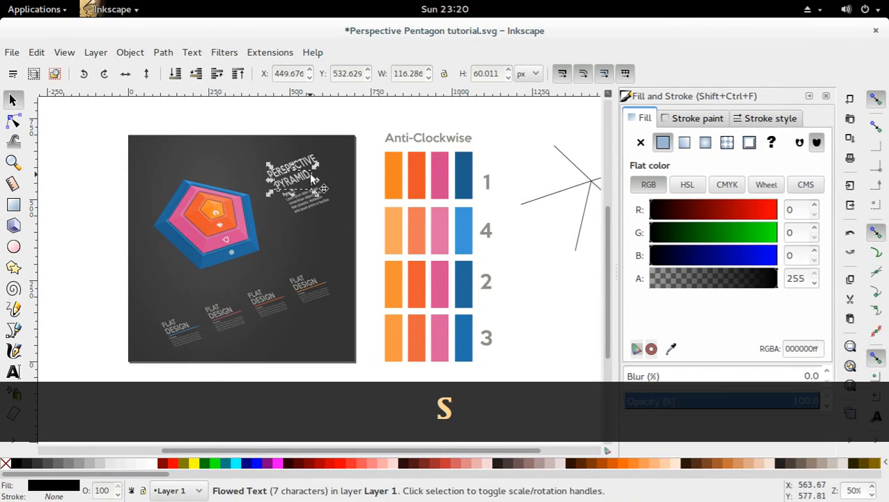
pyautogui.keyDown('shift'); pyautogui.click(309, 164); pyautogui.keyUp('shift')
pyautogui.keyDown('shift'); pyautogui.click(305, 194); pyautogui.keyUp('shift')
pyautogui.keyDown('shift'); pyautogui.click(290, 194); pyautogui.keyUp('shift')
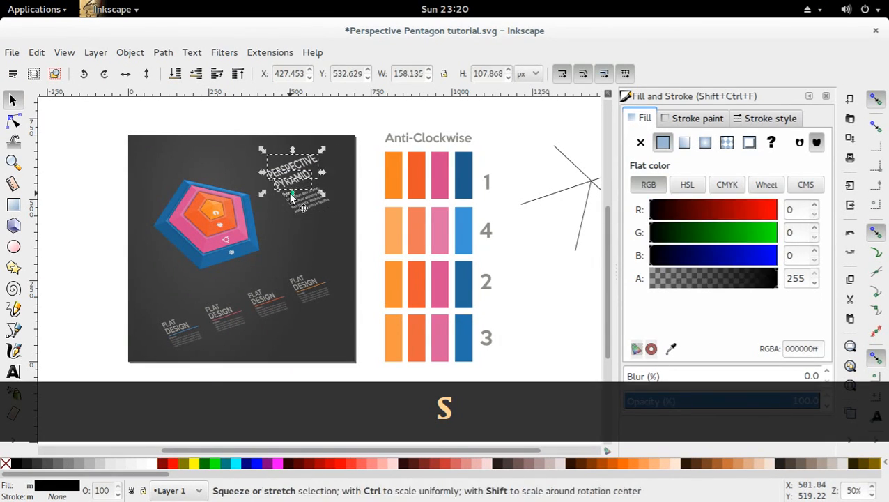
pyautogui.keyDown('shift'); pyautogui.click(286, 193); pyautogui.keyUp('shift')
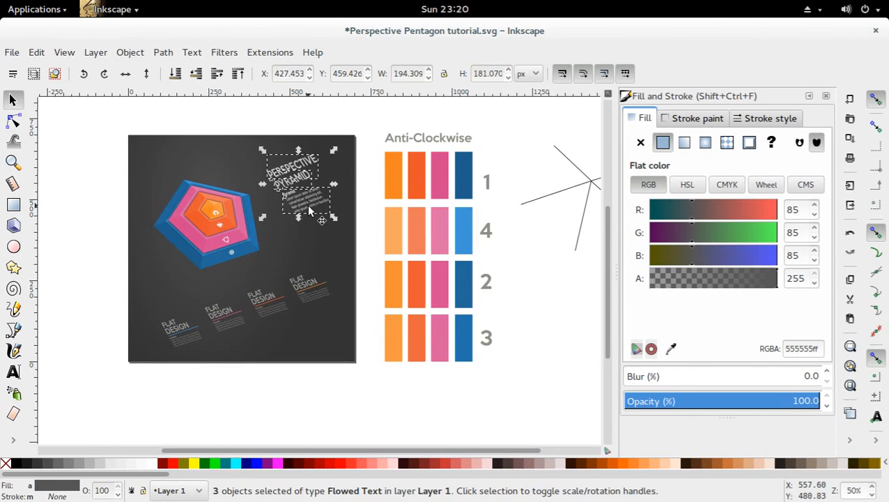
pyautogui.moveTo(310, 207); pyautogui.dragTo(310, 218)
pyautogui.moveTo(304, 213); pyautogui.dragTo(313, 215)
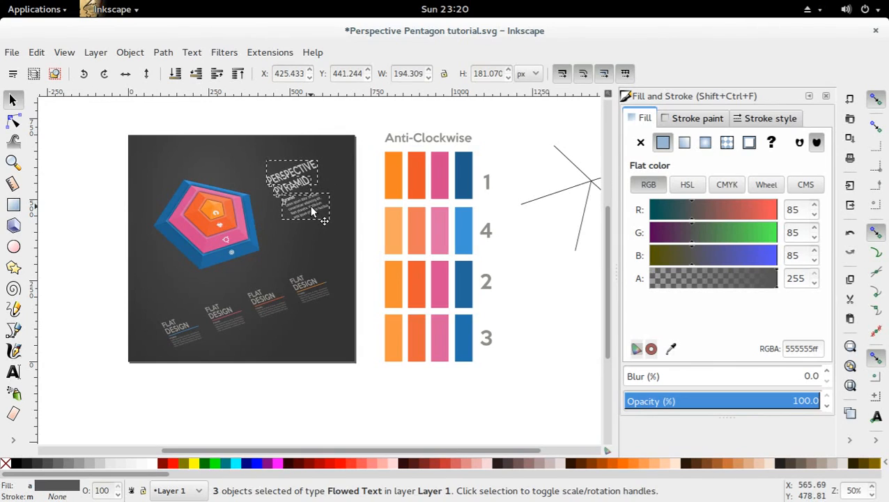
pyautogui.click(74, 204)
pyautogui.hotkey('ctrl', 's')
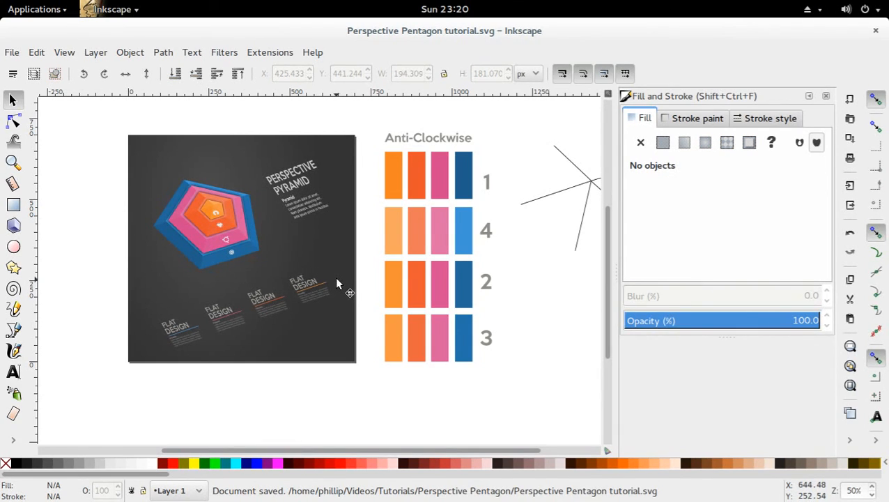
# Rotate both title lines and the lorem ipsum block together slightly clockwise and save the document
pyautogui.click(317, 208)
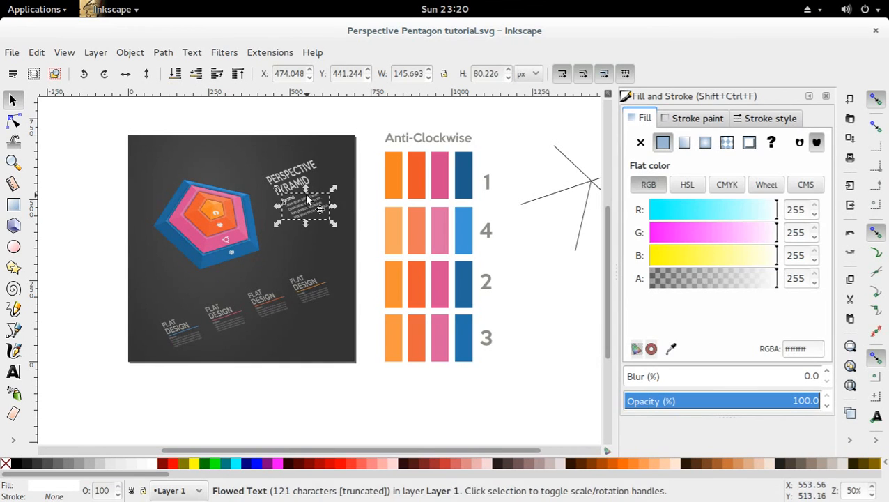
pyautogui.keyDown('shift'); pyautogui.click(317, 192); pyautogui.keyUp('shift')
pyautogui.keyDown('shift'); pyautogui.click(310, 170); pyautogui.keyUp('shift')
pyautogui.click(311, 169)
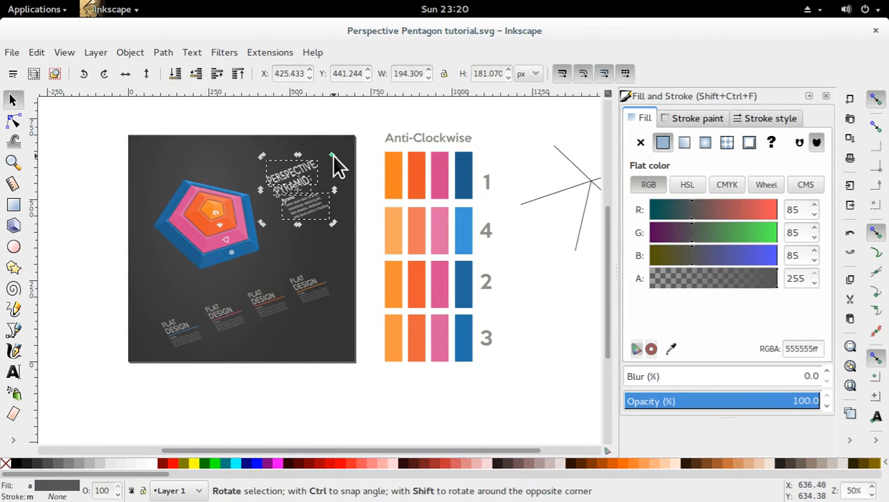
pyautogui.moveTo(334, 158); pyautogui.dragTo(344, 168)
pyautogui.click(109, 264)
pyautogui.hotkey('ctrl', 's')
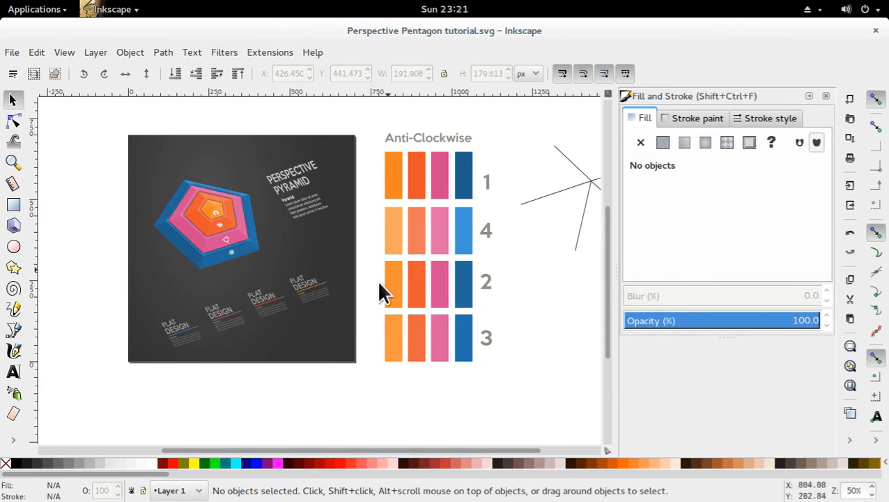
# Try to open the recent file Circle Graphic Linux Icons Display.svg
pyautogui.moveTo(450, 259); pyautogui.dragTo(461, 279)
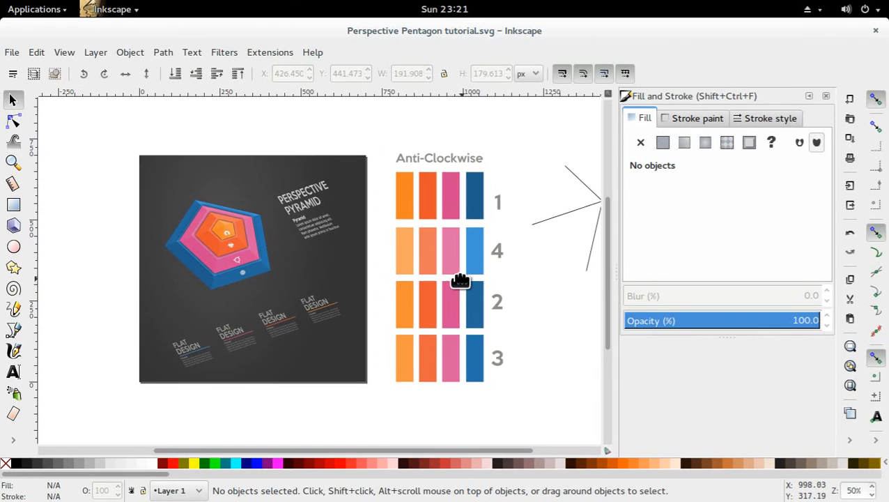
pyautogui.moveTo(2, 4)
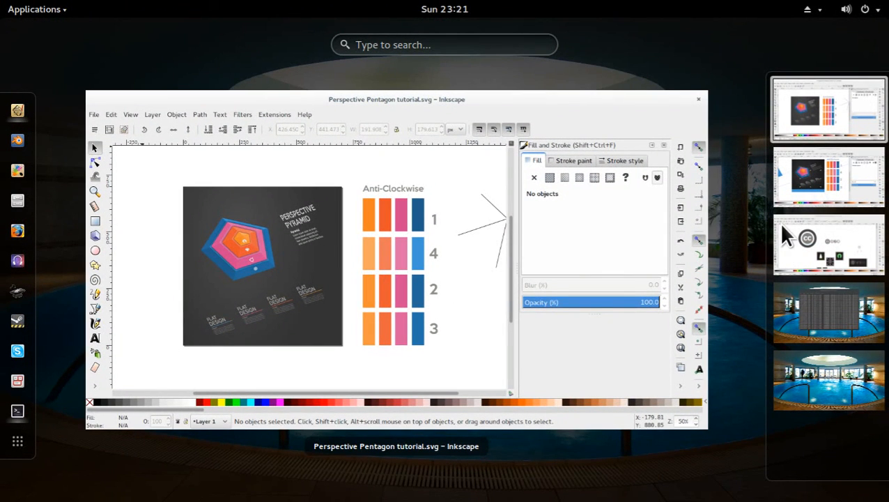
pyautogui.click(480, 237)
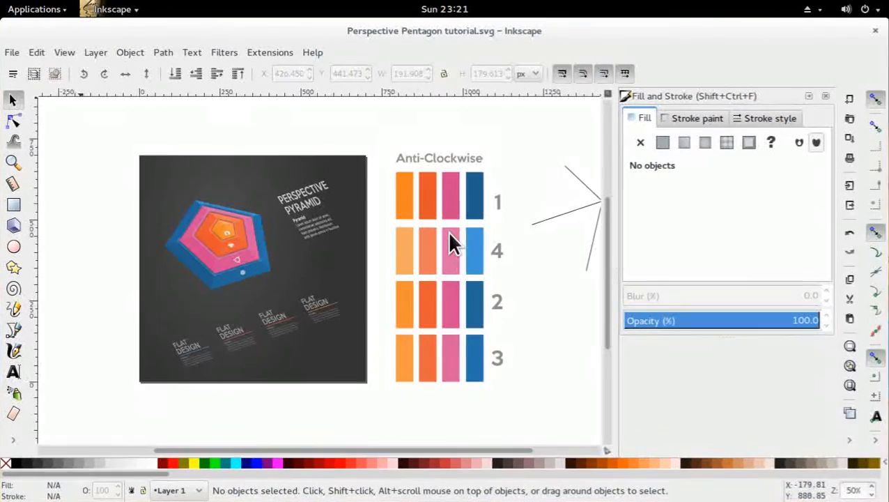
pyautogui.click(15, 53)
pyautogui.moveTo(122, 127)
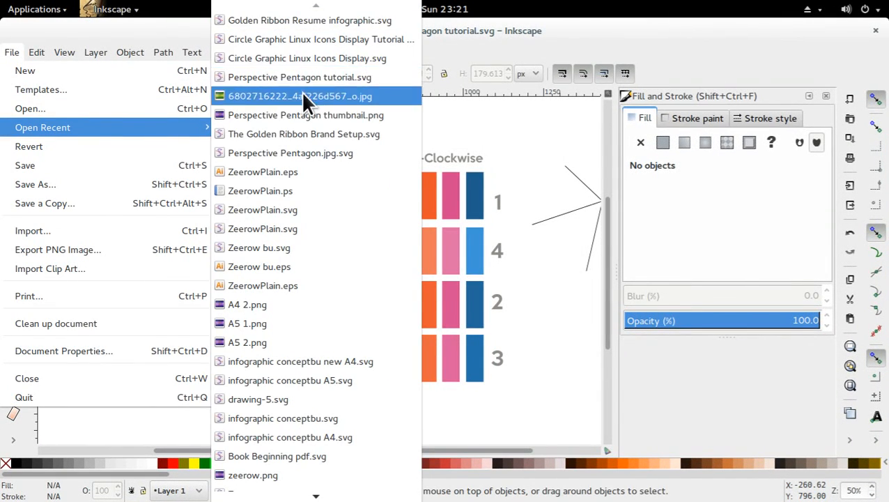
pyautogui.click(306, 60)
pyautogui.click(534, 301)
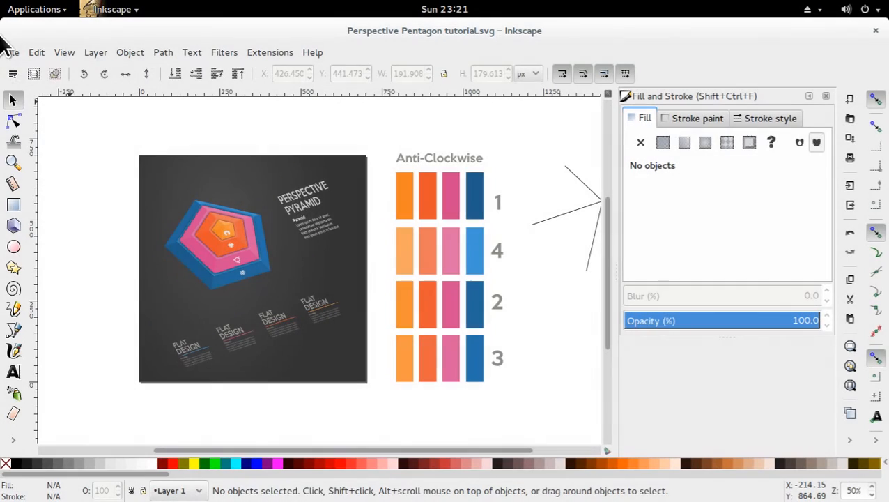
# Open the recent file Circle Graphic Linux Icons Display Tutorial File.svg and copy its R logo ribbon
pyautogui.click(12, 53)
pyautogui.moveTo(139, 132)
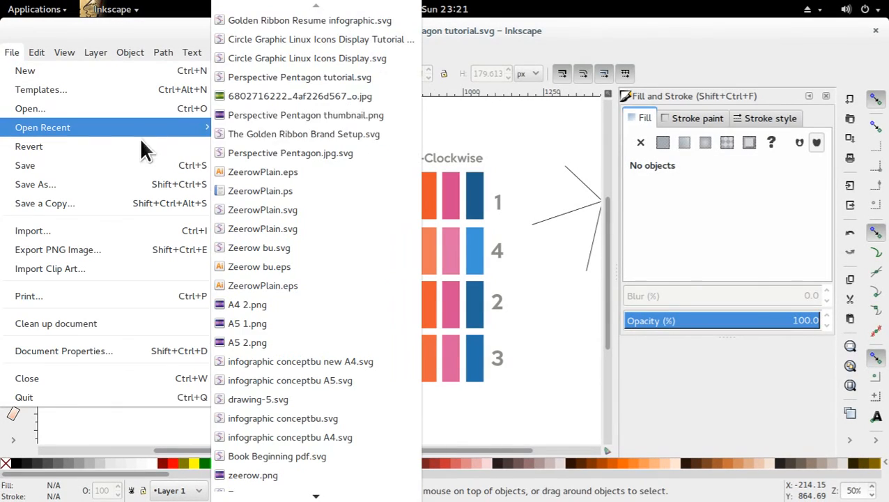
pyautogui.click(359, 40)
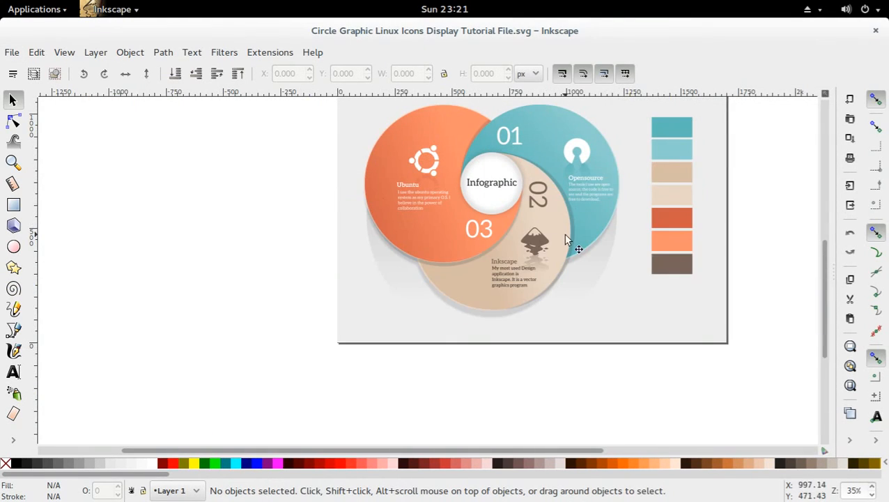
pyautogui.moveTo(565, 235); pyautogui.dragTo(467, 346)
pyautogui.click(603, 195)
pyautogui.click(594, 193)
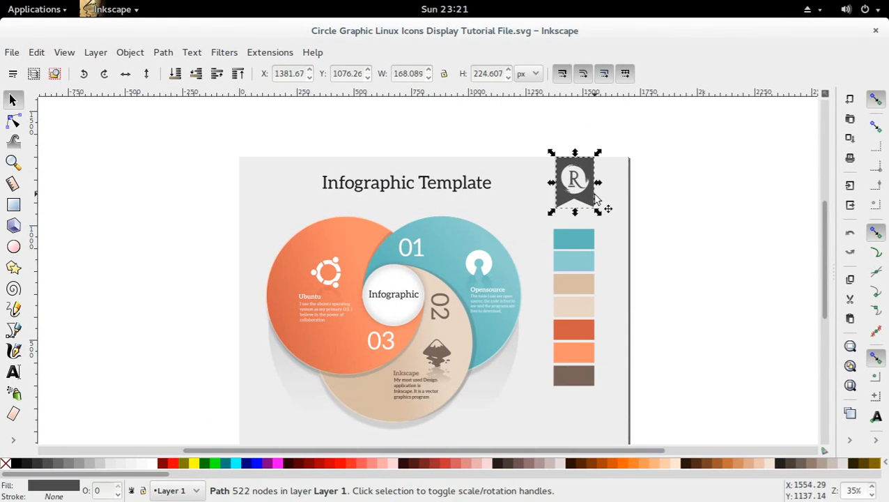
pyautogui.hotkey('ctrl', 'x')
pyautogui.hotkey('ctrl', 'z')
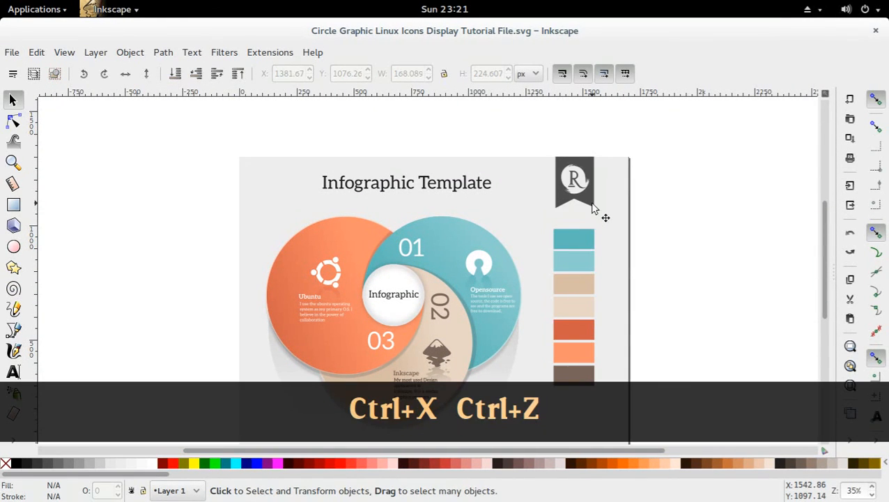
pyautogui.hotkey('ctrl', 'c')
# Paste the R logo ribbon into the Perspective Pentagon document and scale it to about 65 by 87 px at the page's upper-left corner
pyautogui.moveTo(3, 4)
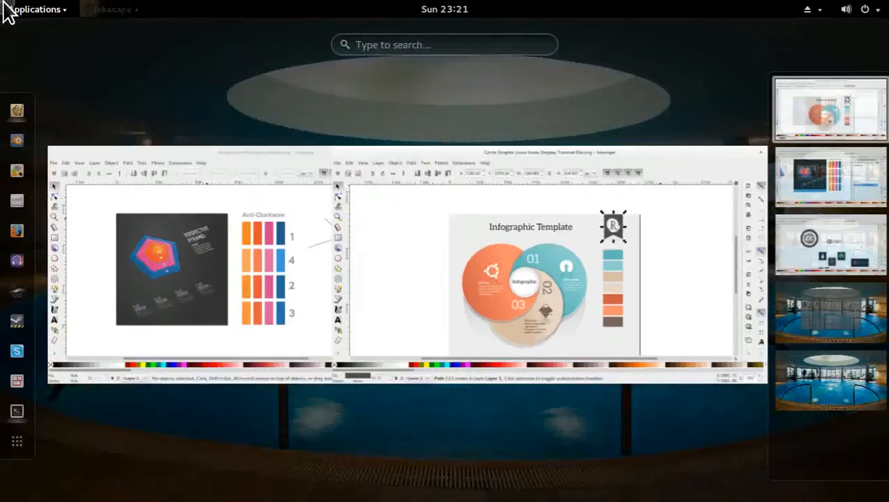
pyautogui.click(301, 268)
pyautogui.hotkey('ctrl', 'v')
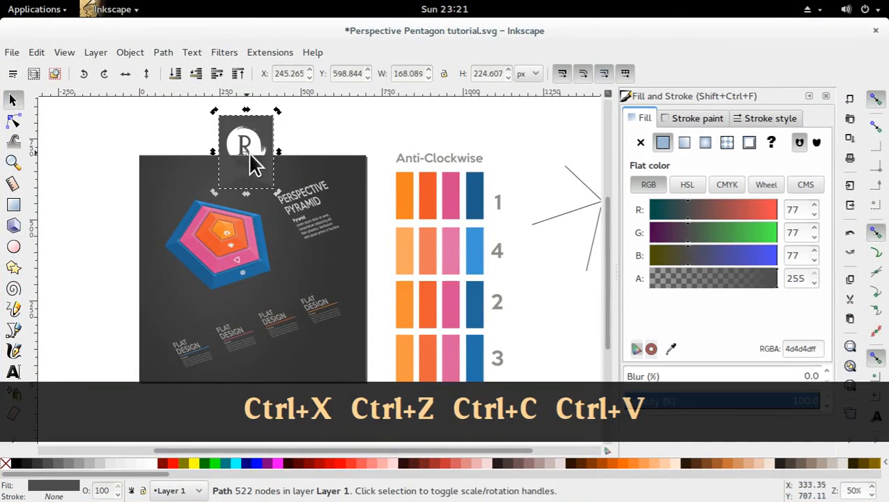
pyautogui.moveTo(248, 151); pyautogui.dragTo(182, 216)
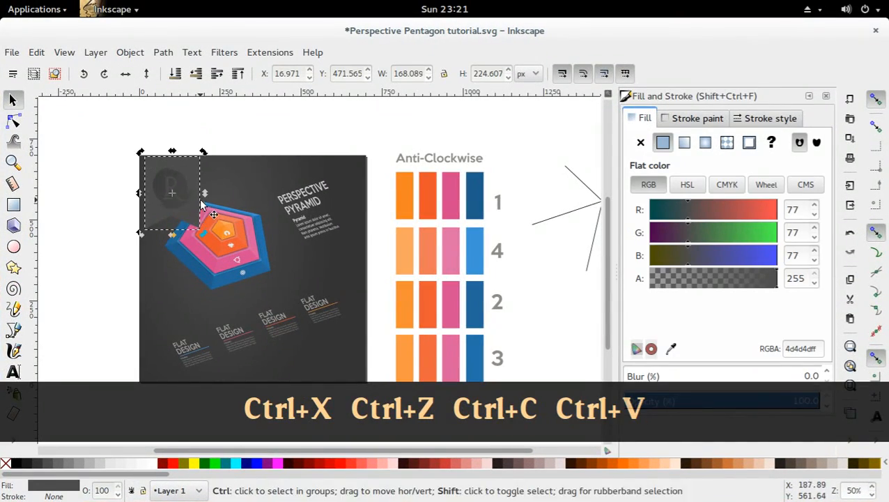
pyautogui.moveTo(203, 153); pyautogui.dragTo(169, 177)
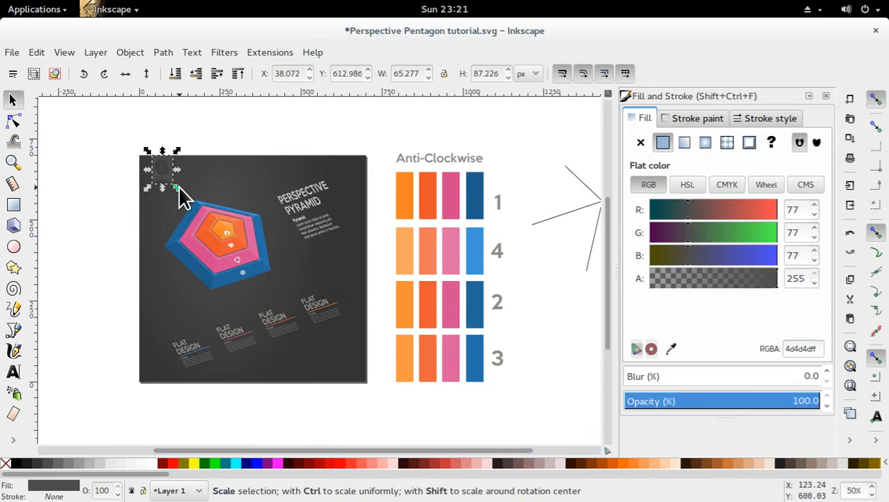
# Try the pentagon's orange f38624 as the fill of the R logo ribbon
pyautogui.press('d')
pyautogui.click(224, 234)
pyautogui.press('s')
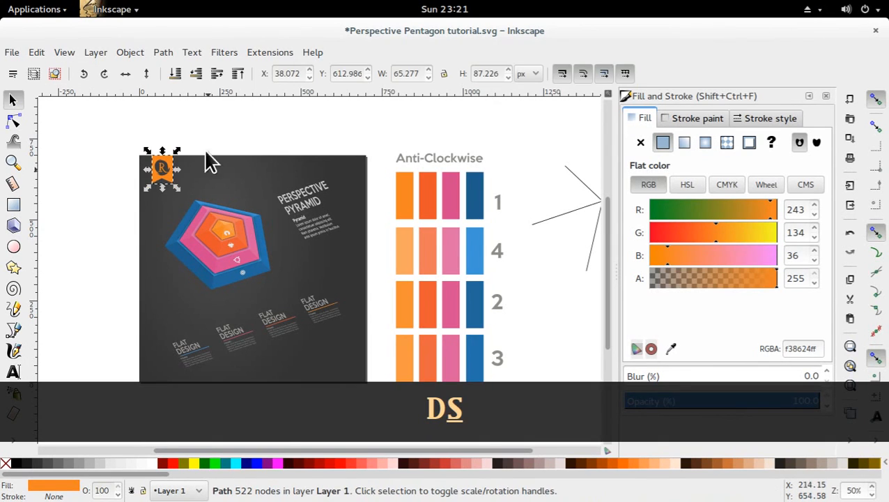
pyautogui.click(186, 133)
# Fill the R logo ribbon with the light blue 3d91cd sampled from the pentagon's outer band
pyautogui.click(171, 178)
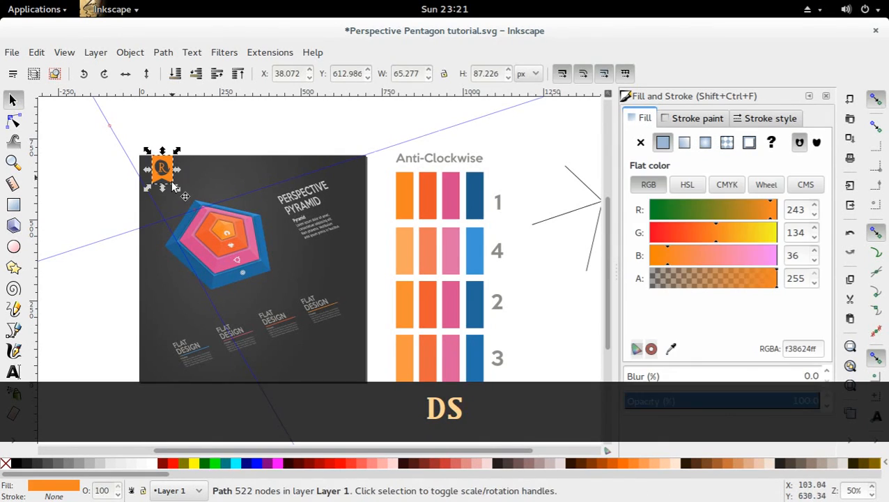
pyautogui.press('d')
pyautogui.click(218, 276)
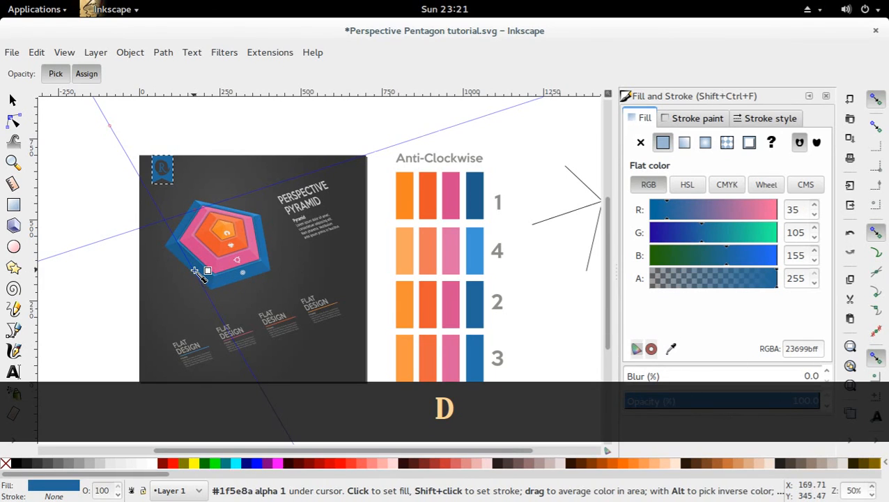
pyautogui.click(255, 207)
pyautogui.press('s')
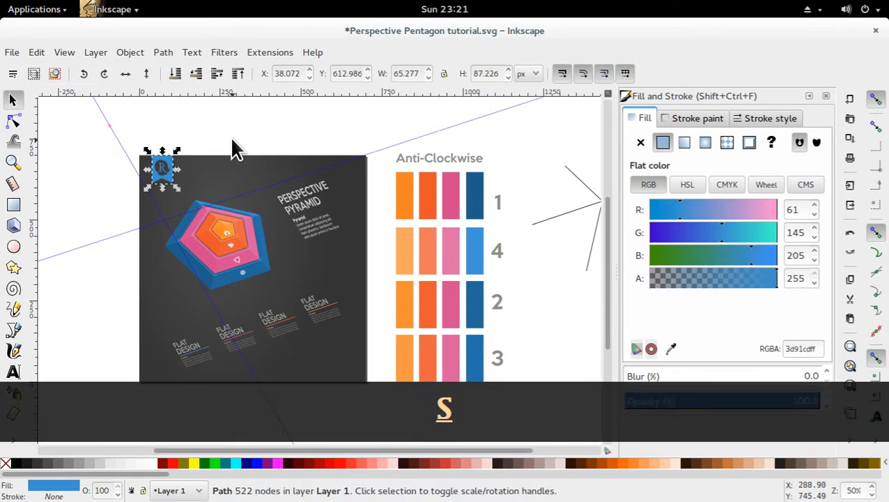
pyautogui.click(234, 149)
# Move the four FLAT DESIGN text blocks together straight down to about Y 59 px and save the document
pyautogui.scroll(-2, 188, 181)
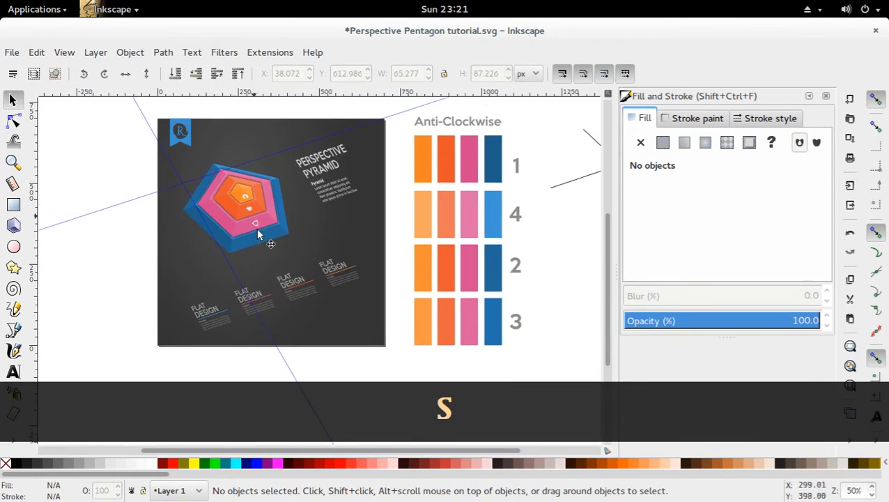
pyautogui.moveTo(132, 251)
pyautogui.mouseDown()
pyautogui.moveTo(380, 339)
pyautogui.moveTo(373, 333)
pyautogui.mouseUp()
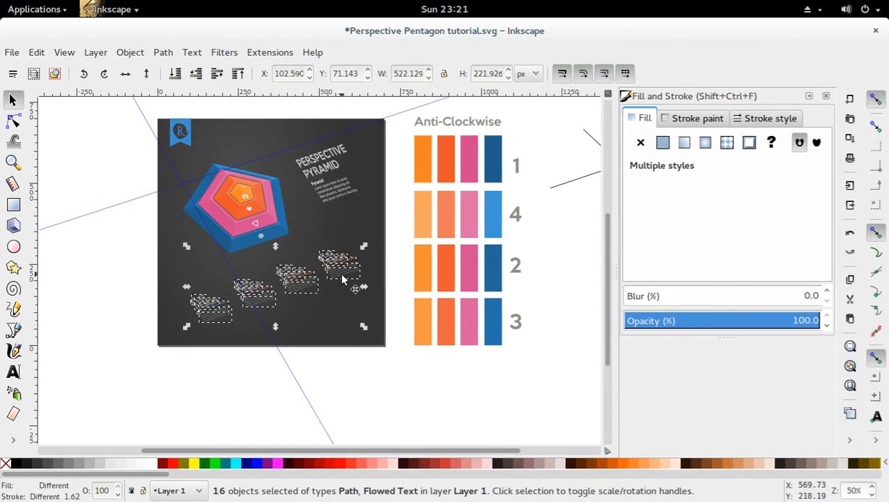
pyautogui.moveTo(340, 278); pyautogui.dragTo(338, 283)
pyautogui.click(126, 270)
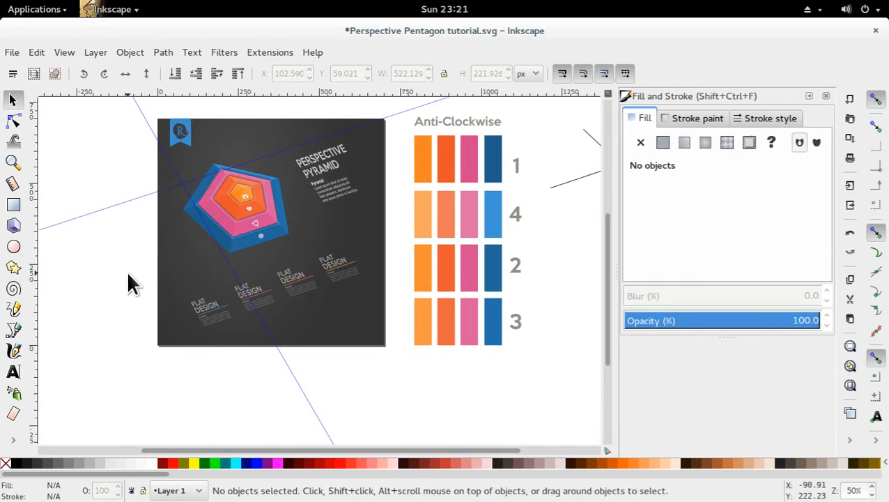
pyautogui.hotkey('ctrl', 's')
# Hide the guides and move the group of perspective lines up and outward to about X 1262, Y 482 px
pyautogui.hotkey('shift', '\\')
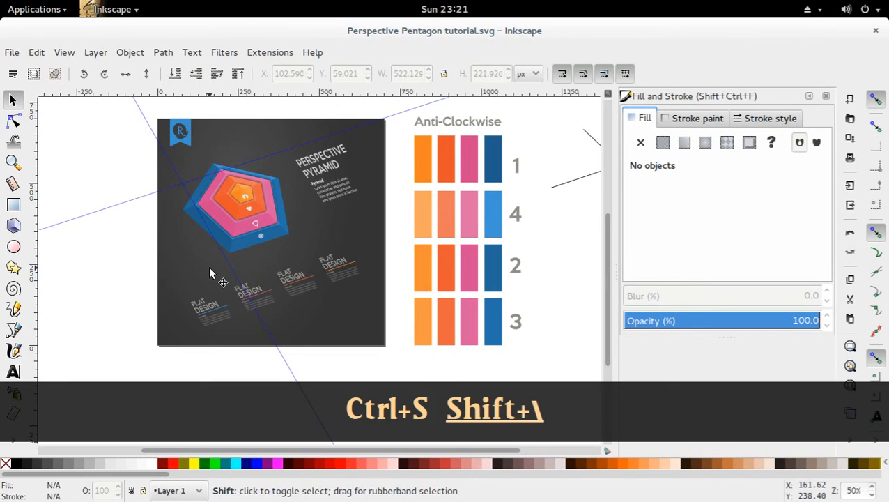
pyautogui.press('-')
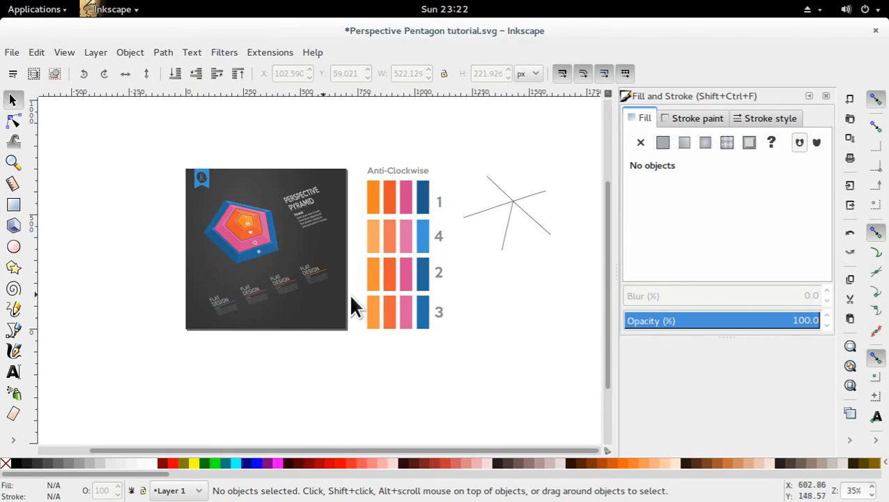
pyautogui.moveTo(513, 207); pyautogui.dragTo(528, 174)
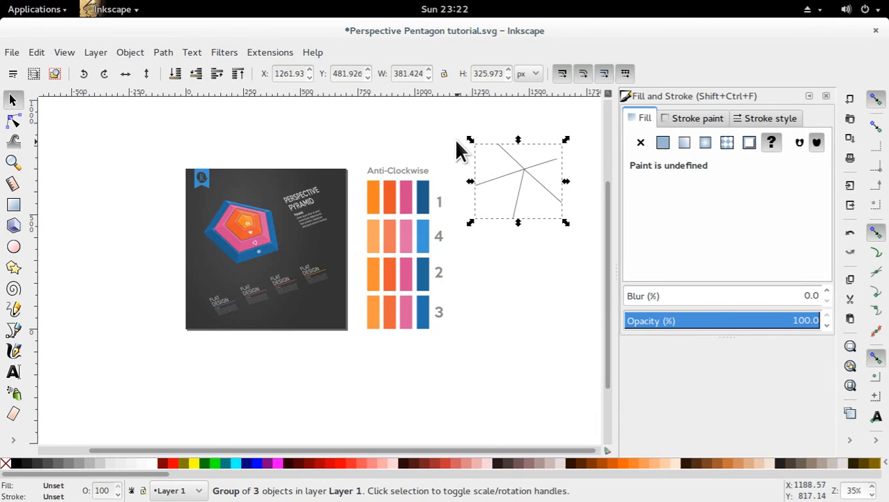
pyautogui.moveTo(163, 150); pyautogui.dragTo(142, 151)
pyautogui.click(476, 361)
pyautogui.click(145, 145)
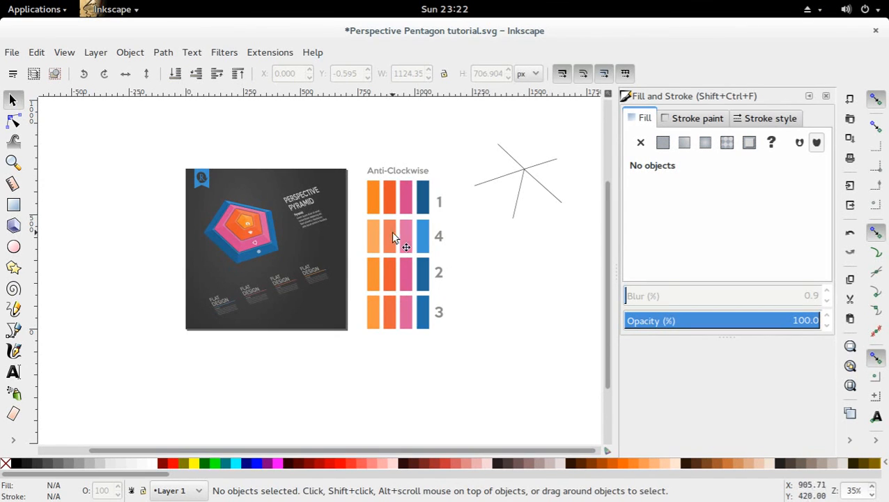
pyautogui.moveTo(412, 271); pyautogui.dragTo(422, 285)
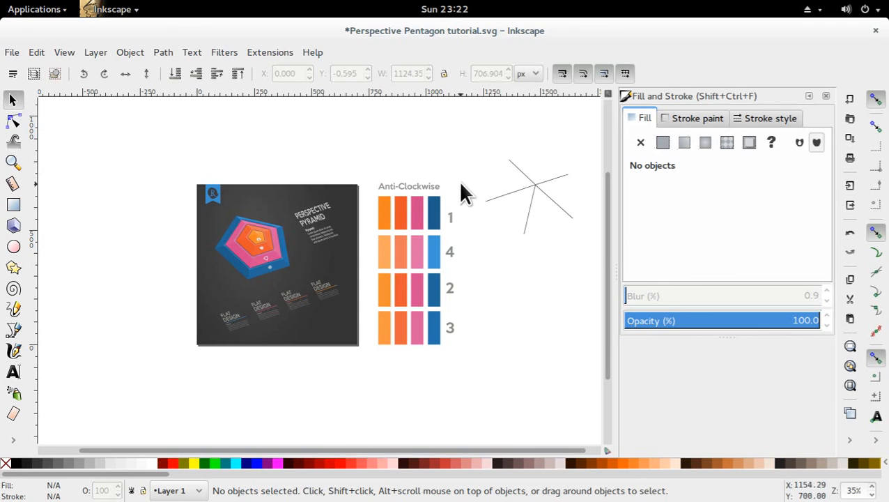
pyautogui.moveTo(460, 172); pyautogui.dragTo(368, 369)
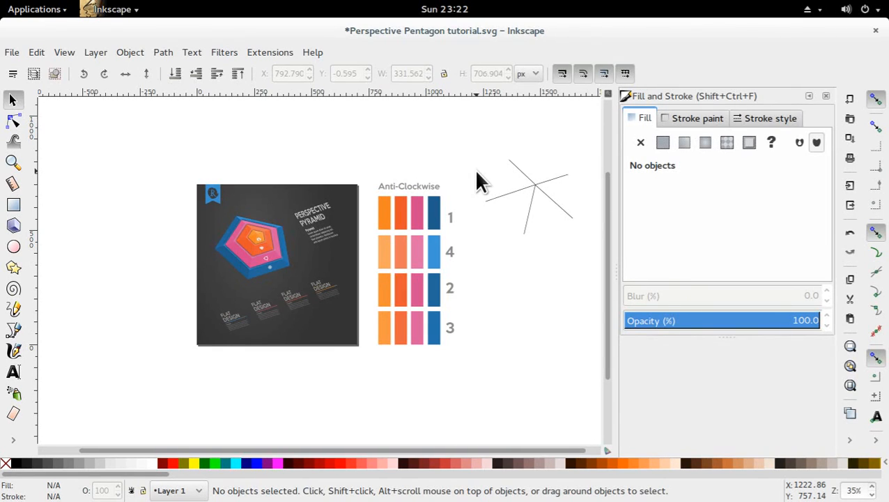
pyautogui.moveTo(472, 171); pyautogui.dragTo(472, 361)
pyautogui.moveTo(3, 2)
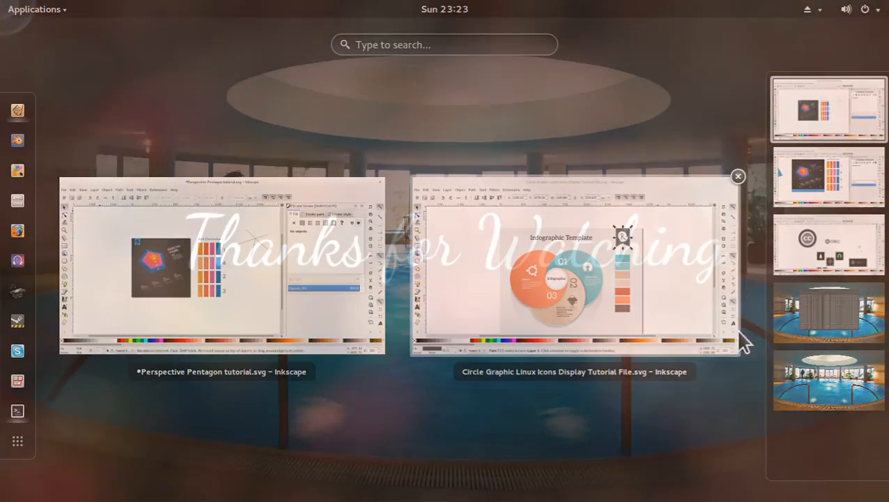